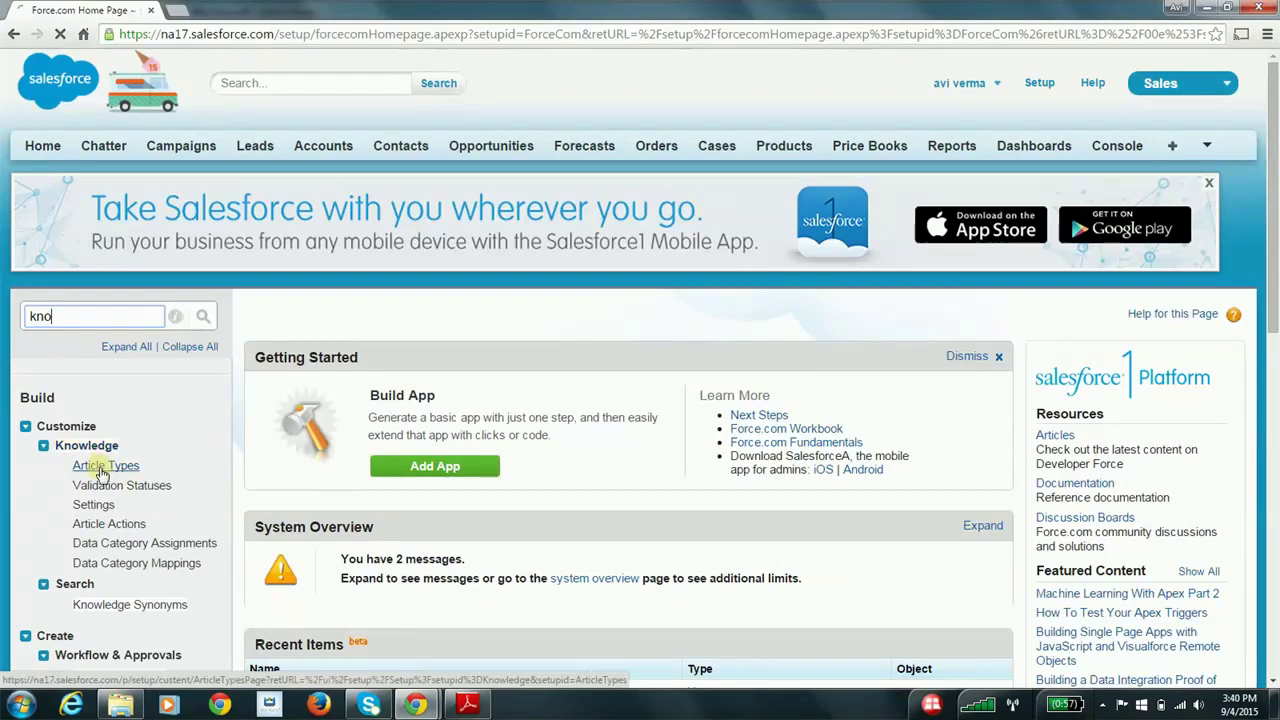
Start a new Knowledge article type with the label Tutorial and the plural label Tutorials.
{"action": "left_click", "coordinate": [105, 466]}
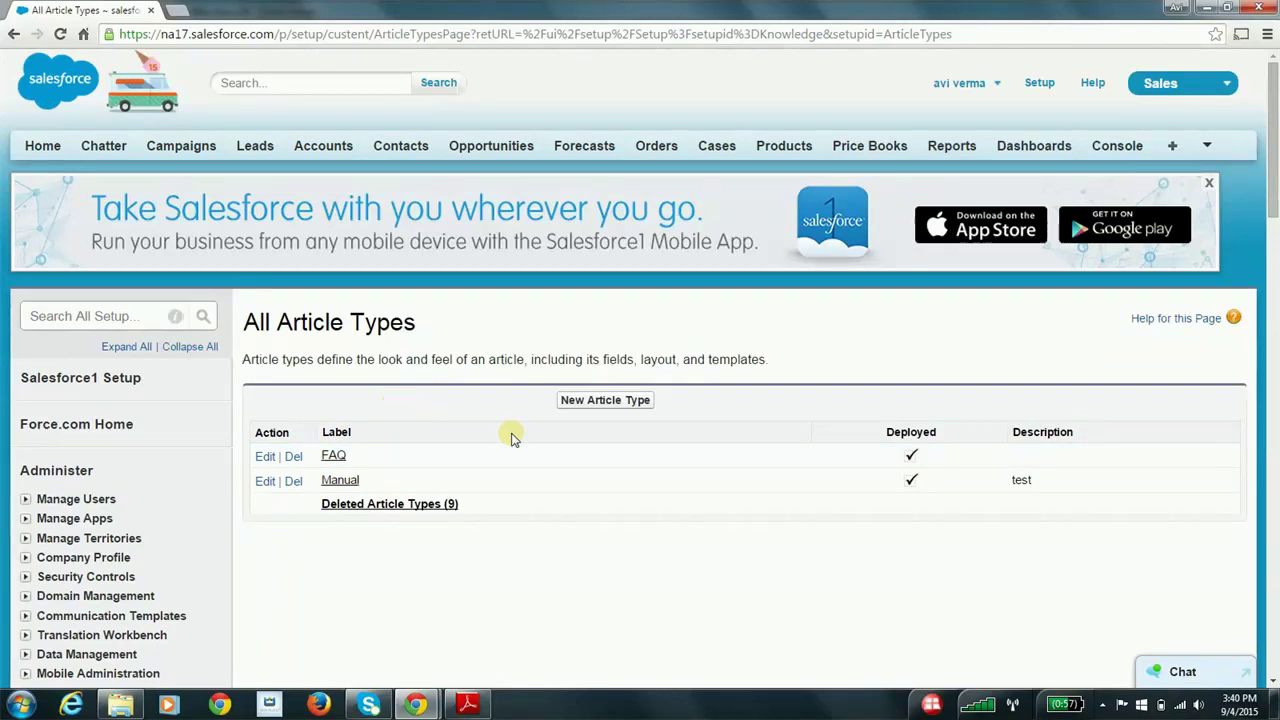
{"action": "left_click", "coordinate": [605, 401]}
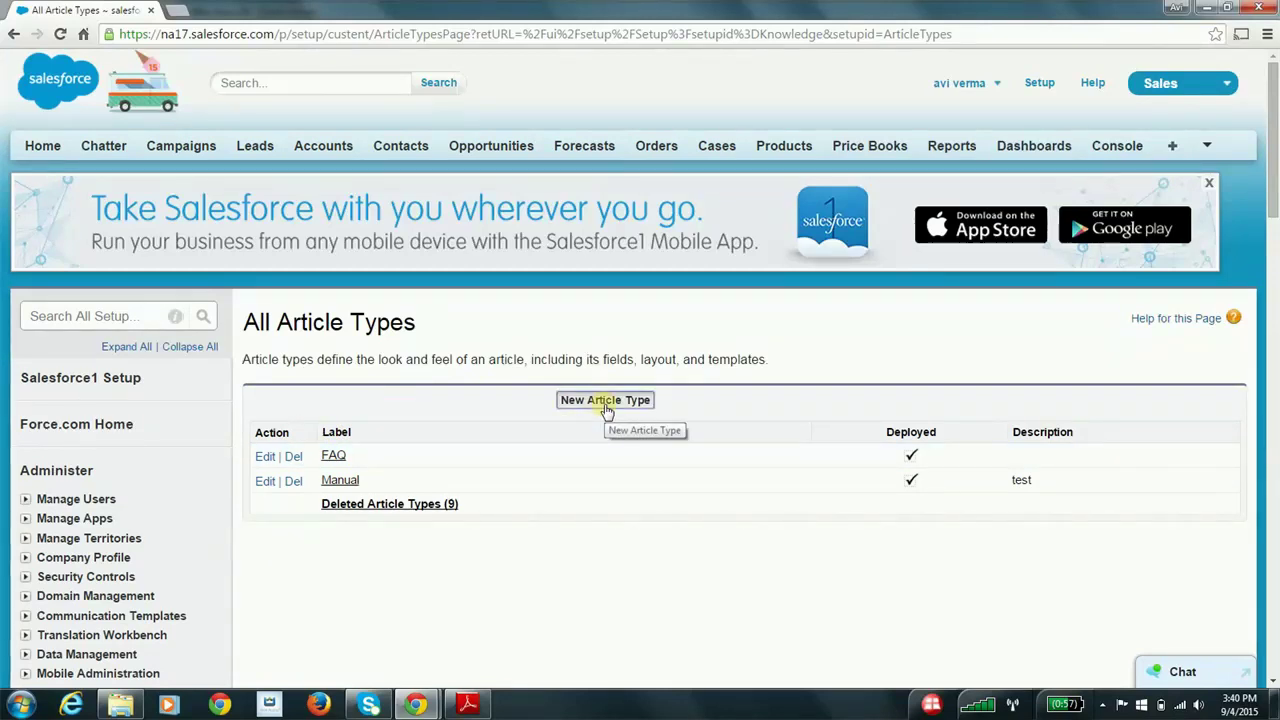
{"action": "scroll", "coordinate": [605, 409], "scroll_direction": "down", "scroll_amount": 2}
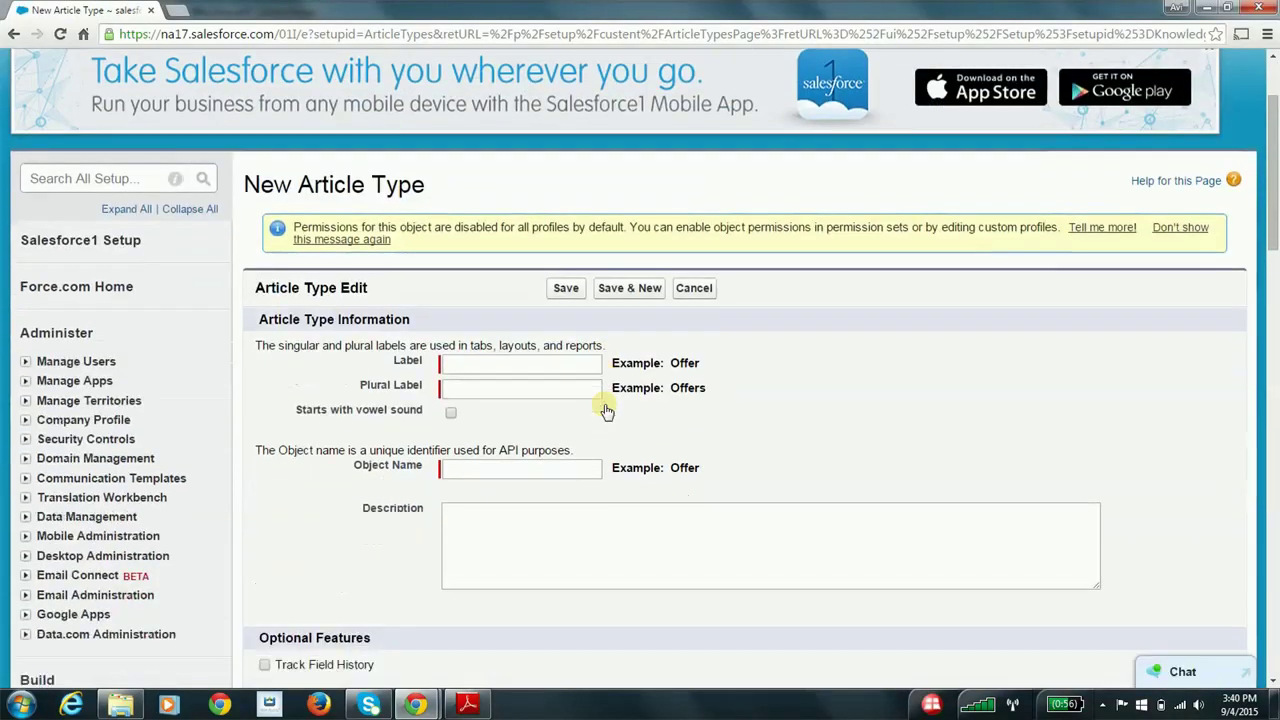
{"action": "left_click", "coordinate": [575, 347]}
{"action": "type", "text": "torial"}
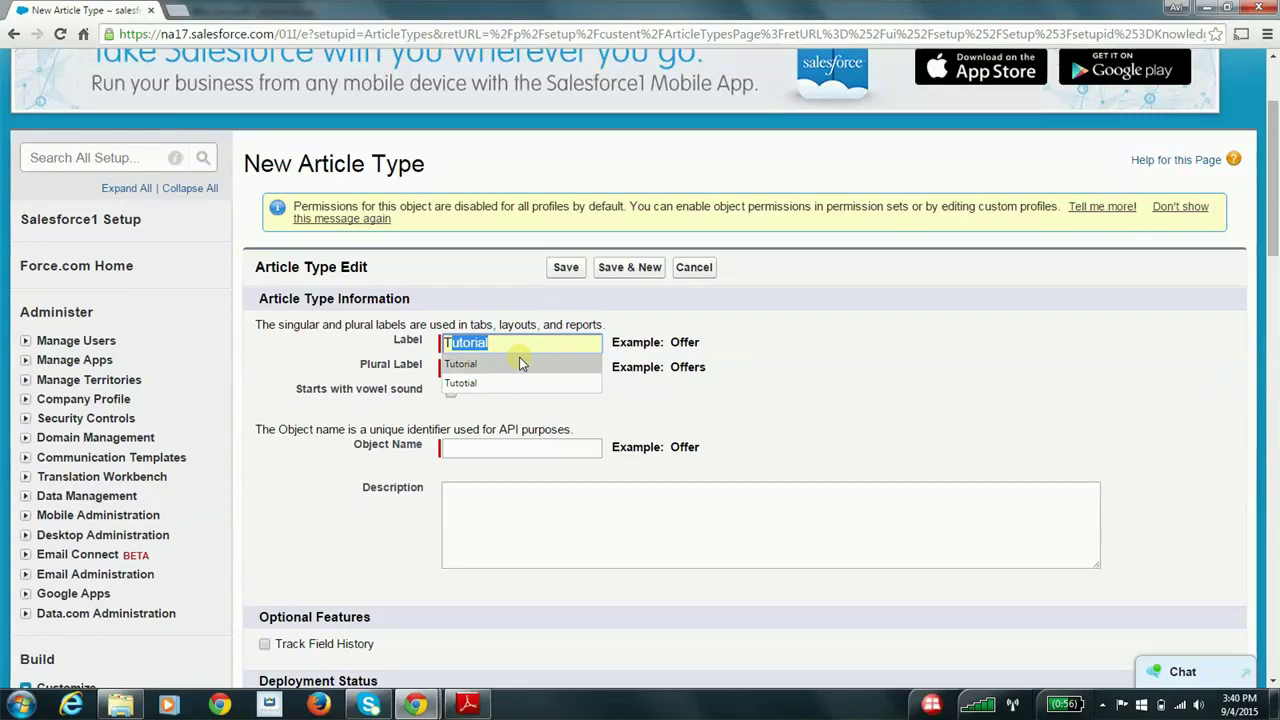
{"action": "left_click", "coordinate": [519, 362]}
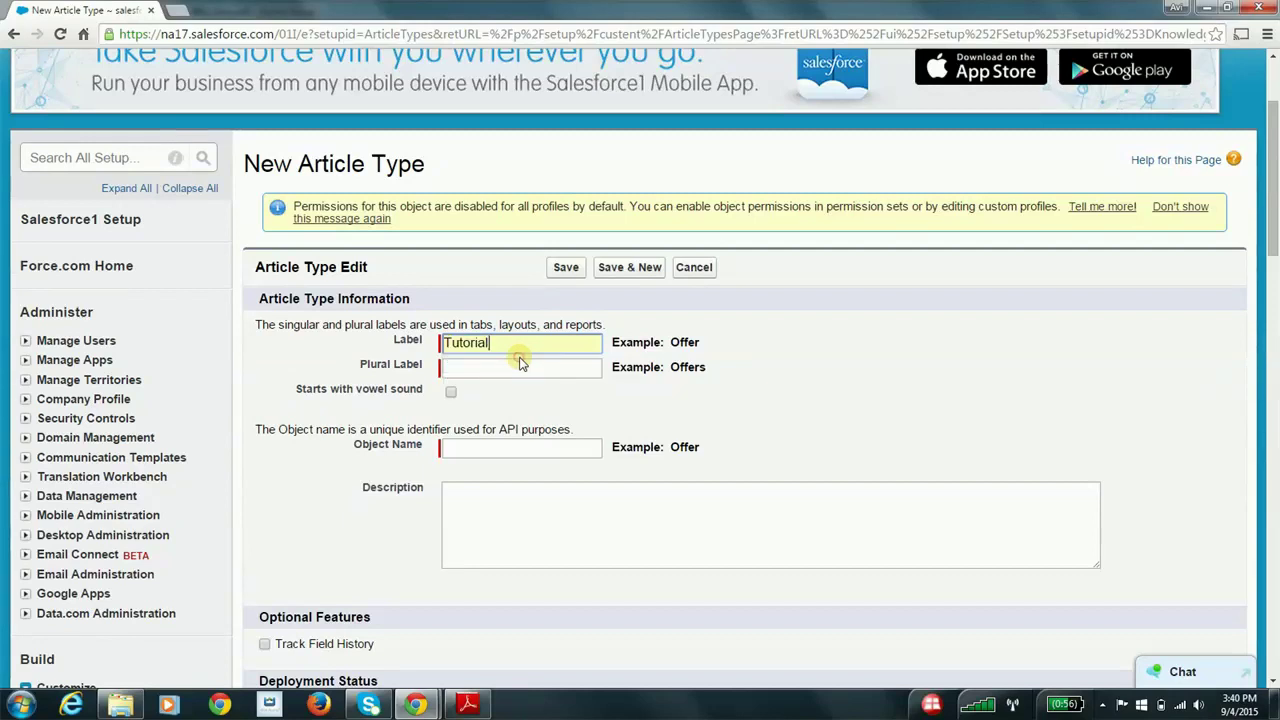
{"action": "left_click", "coordinate": [503, 367]}
{"action": "type", "text": "torials"}
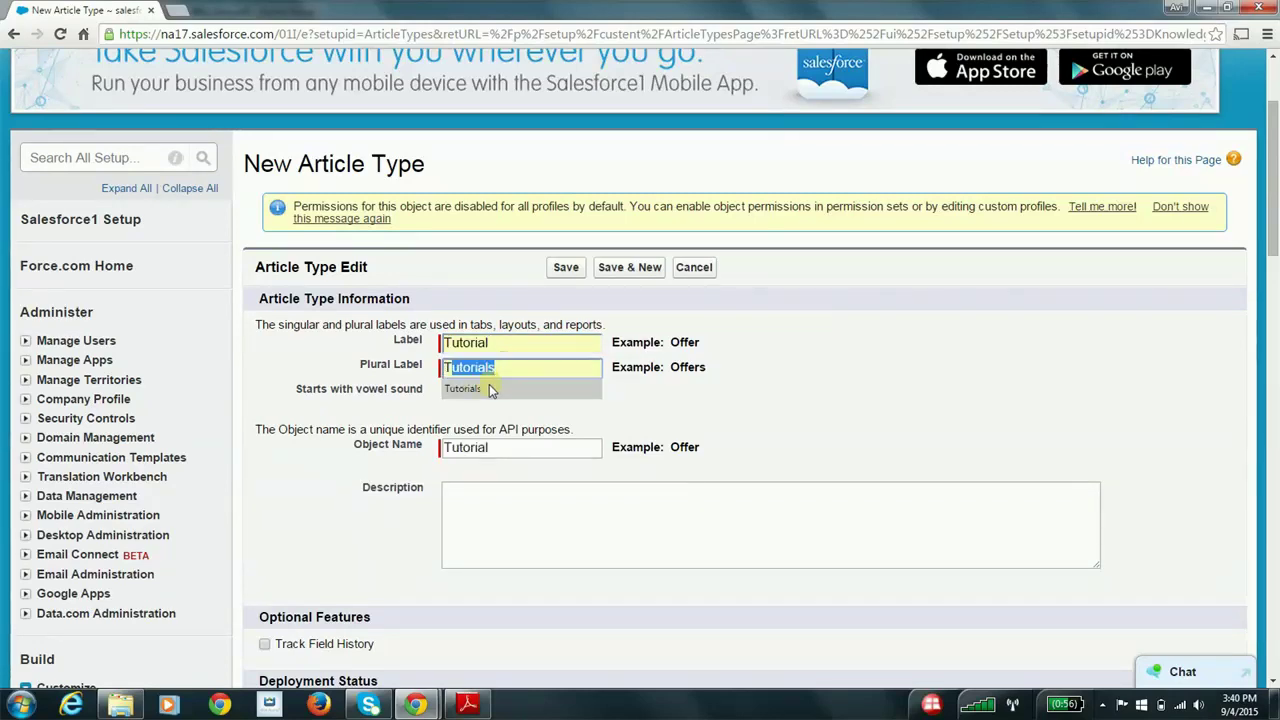
{"action": "left_click", "coordinate": [491, 390]}
Leave the article type's description empty and save it with the Deployed status, without field history tracking.
{"action": "left_click", "coordinate": [492, 500]}
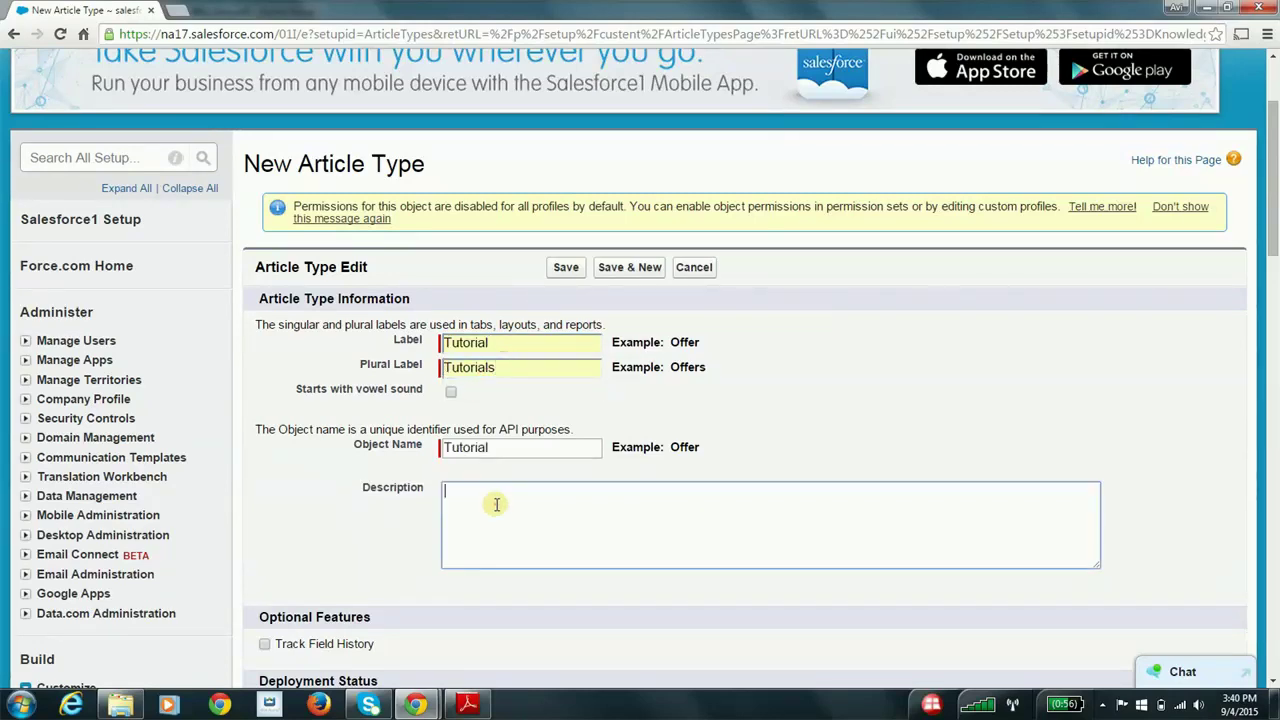
{"action": "scroll", "coordinate": [853, 455], "scroll_direction": "down", "scroll_amount": 1}
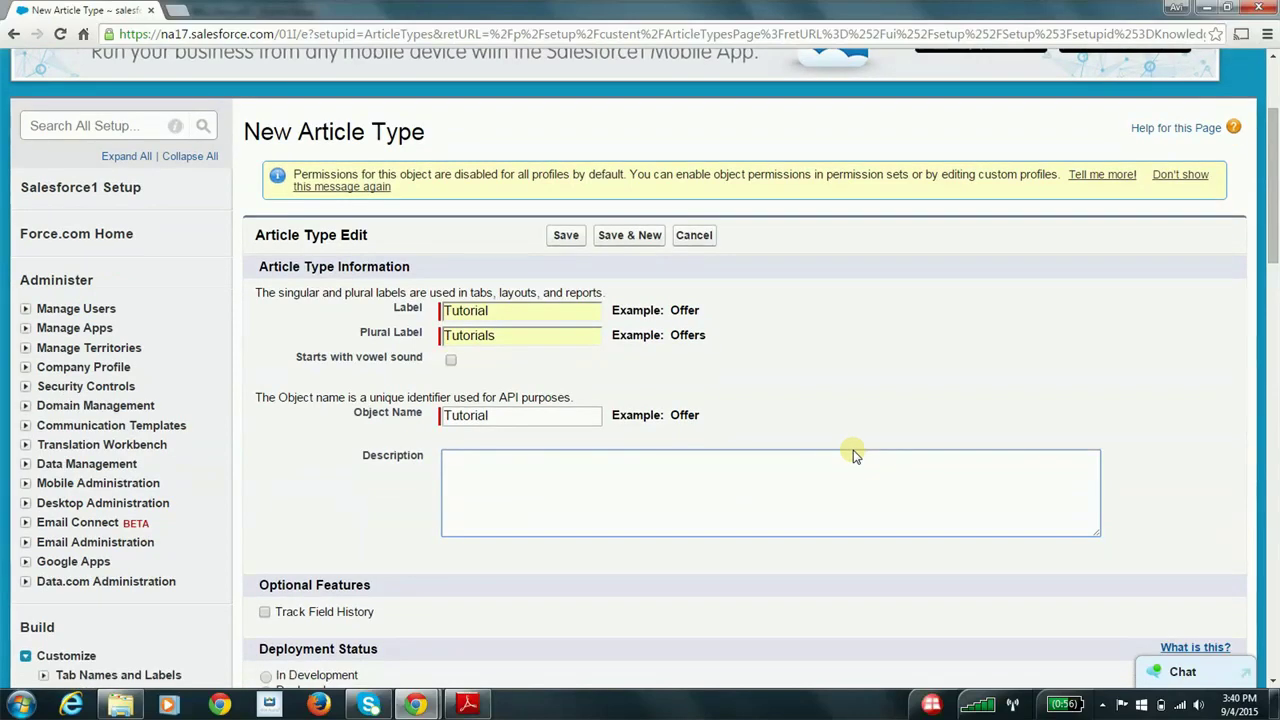
{"action": "scroll", "coordinate": [849, 475], "scroll_direction": "down", "scroll_amount": 1}
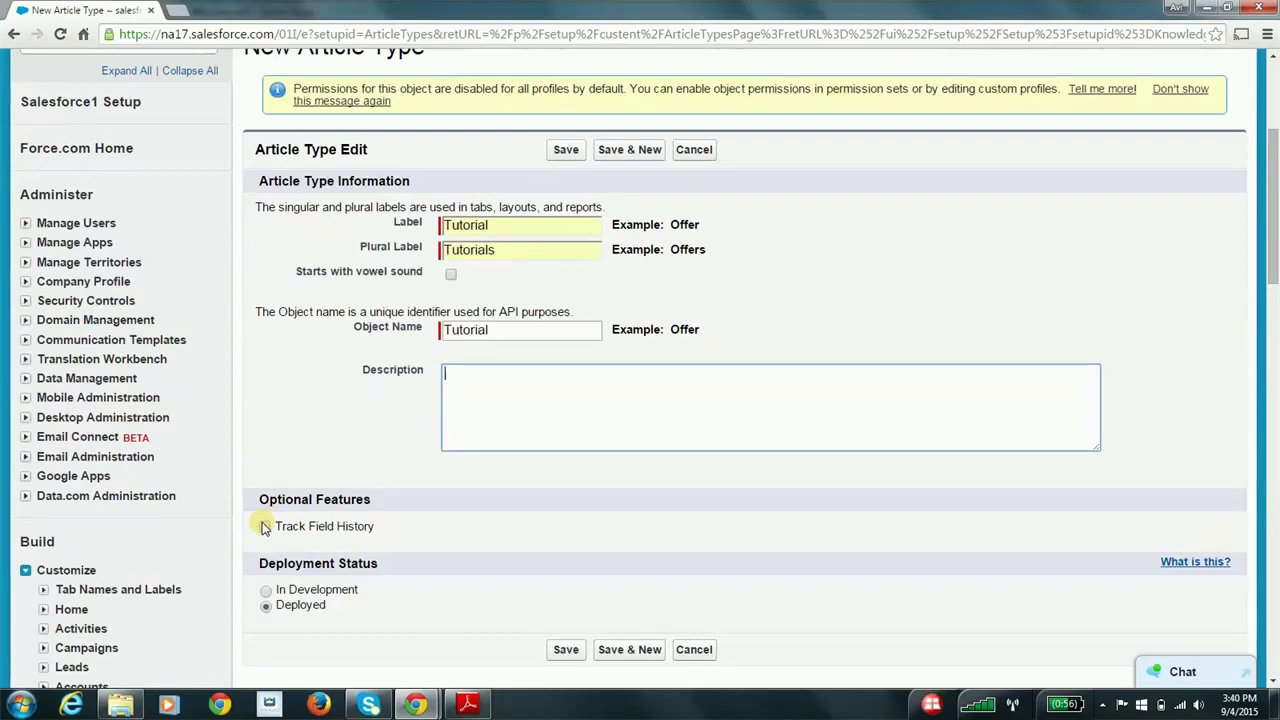
{"action": "scroll", "coordinate": [394, 527], "scroll_direction": "down", "scroll_amount": 1}
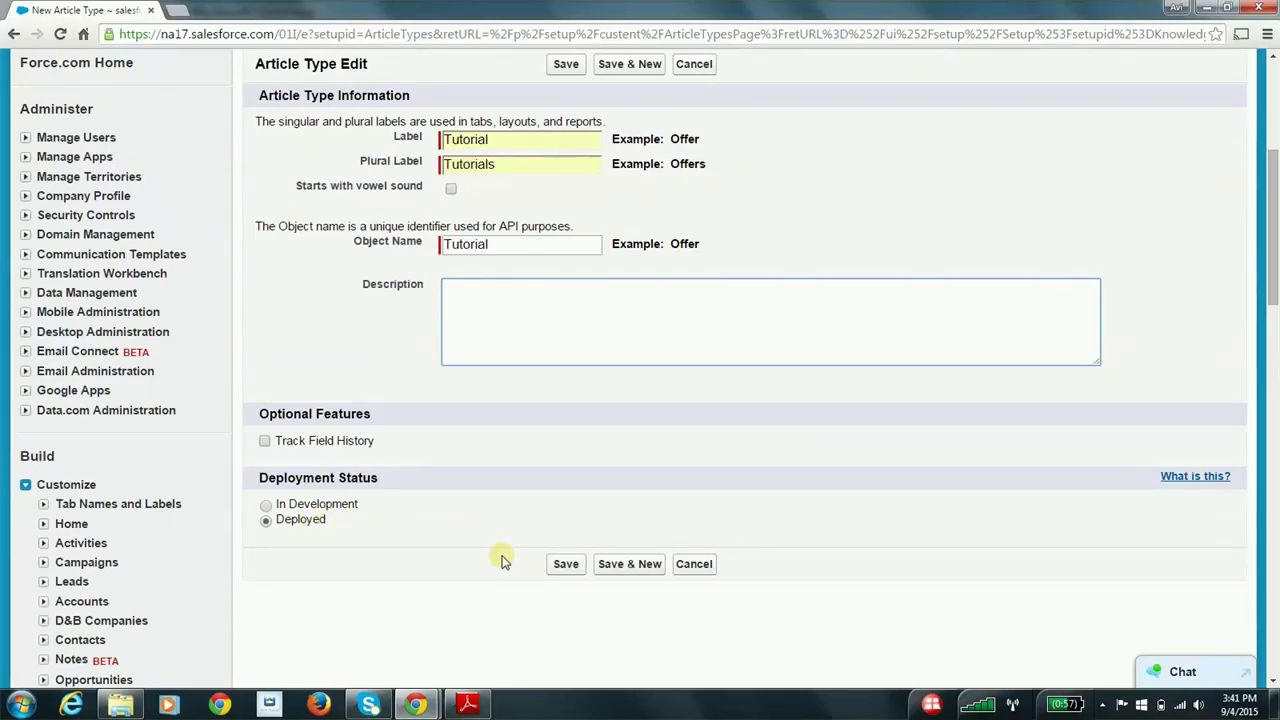
{"action": "left_click", "coordinate": [565, 565]}
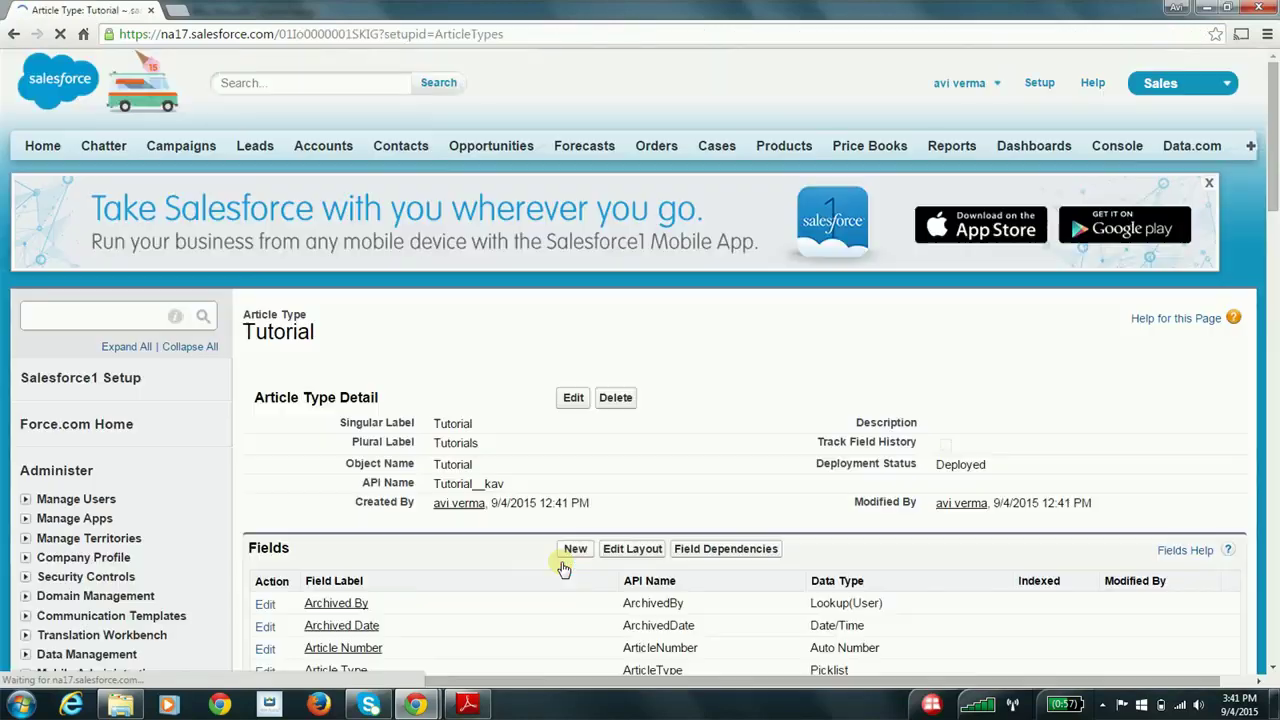
Review the Tutorial article type's details and standard fields, and check the required steps in the Knowledge primer PDF in Adobe Reader.
{"action": "scroll", "coordinate": [555, 572], "scroll_direction": "down", "scroll_amount": 3}
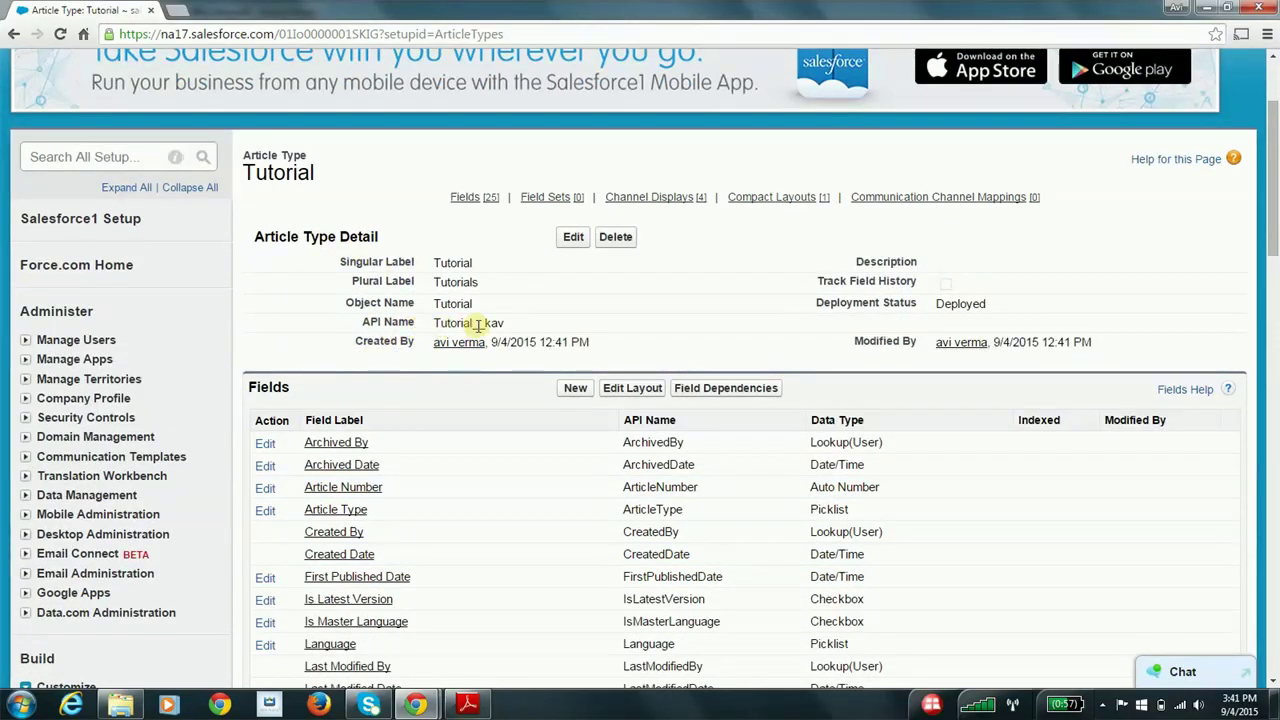
{"action": "scroll", "coordinate": [534, 352], "scroll_direction": "down", "scroll_amount": 1}
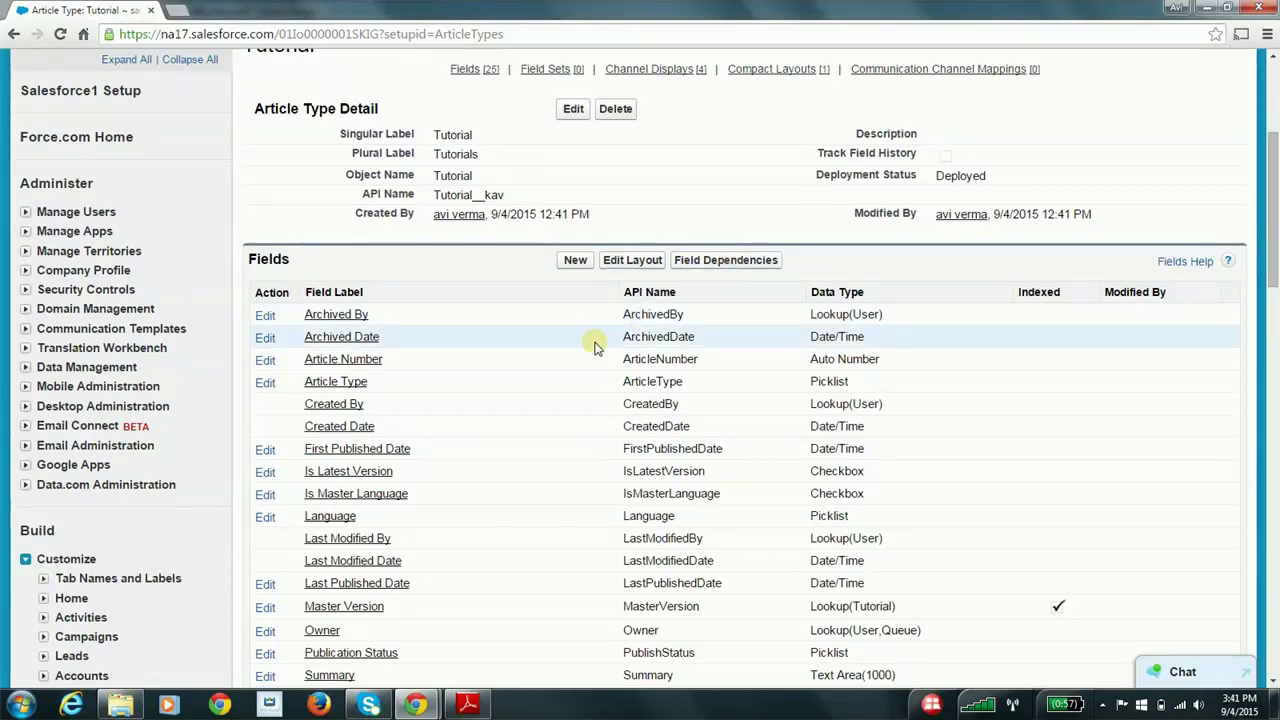
{"action": "scroll", "coordinate": [593, 343], "scroll_direction": "down", "scroll_amount": 2}
{"action": "scroll", "coordinate": [593, 343], "scroll_direction": "down", "scroll_amount": 2}
{"action": "scroll", "coordinate": [593, 343], "scroll_direction": "up", "scroll_amount": 3}
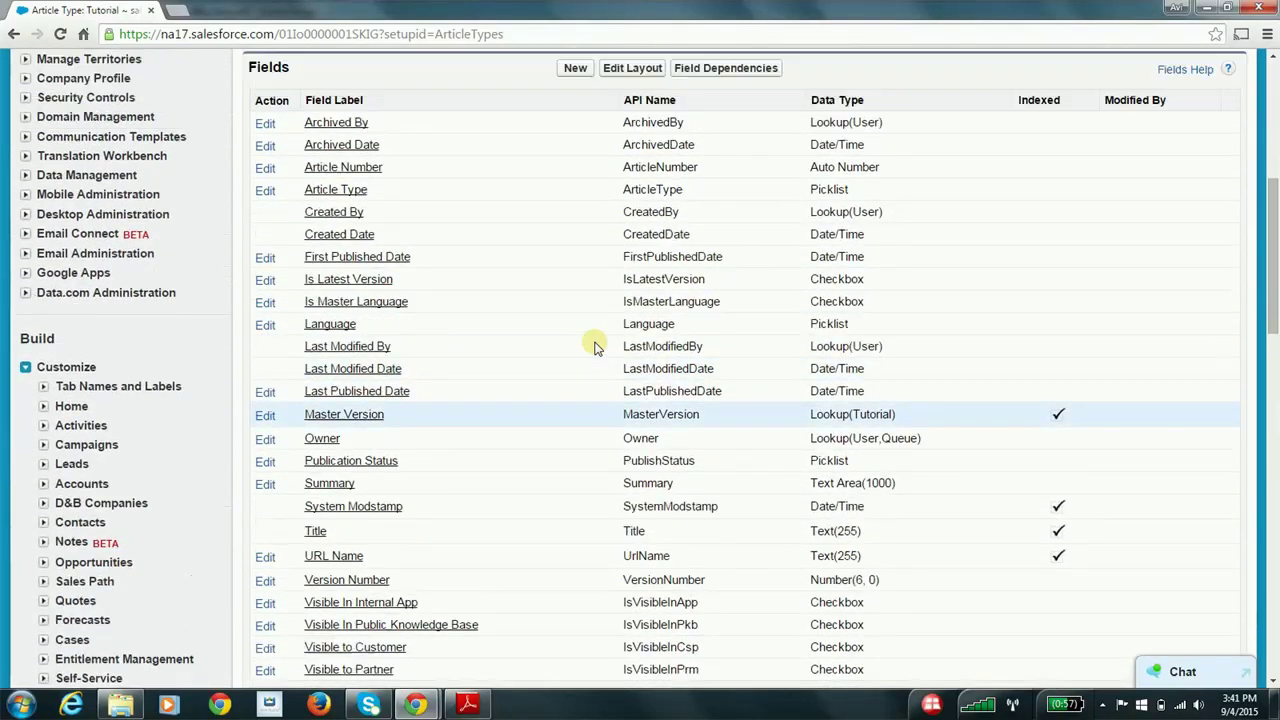
{"action": "key", "text": "alt+Tab"}
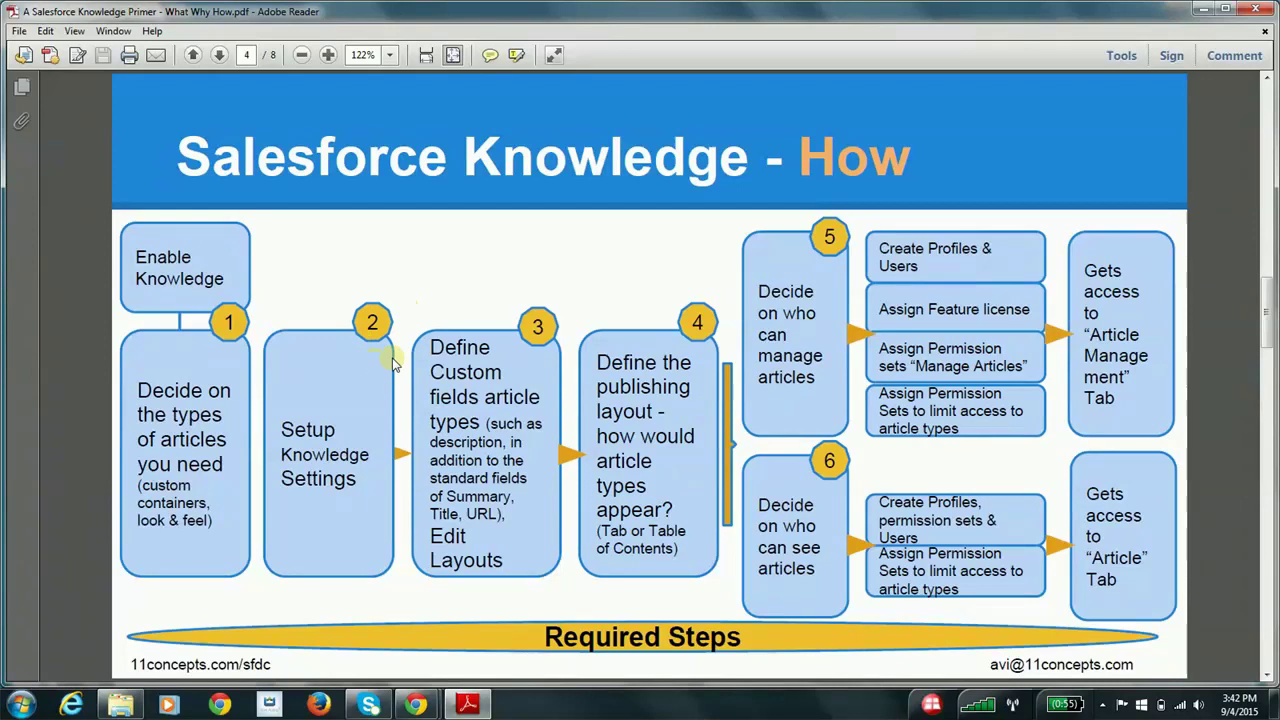
{"action": "key", "text": "alt+Tab"}
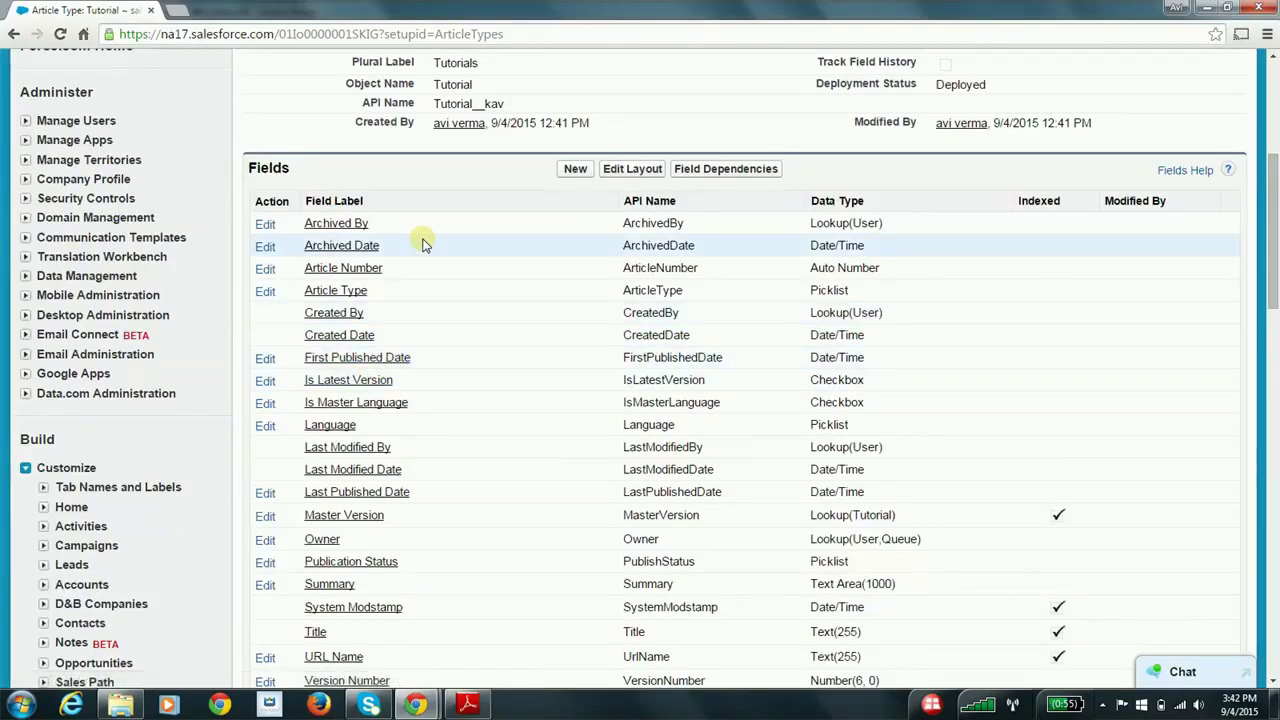
Search the setup for "know" and open the Knowledge Settings for editing.
{"action": "scroll", "coordinate": [422, 245], "scroll_direction": "up", "scroll_amount": 1}
{"action": "scroll", "coordinate": [437, 200], "scroll_direction": "up", "scroll_amount": 1}
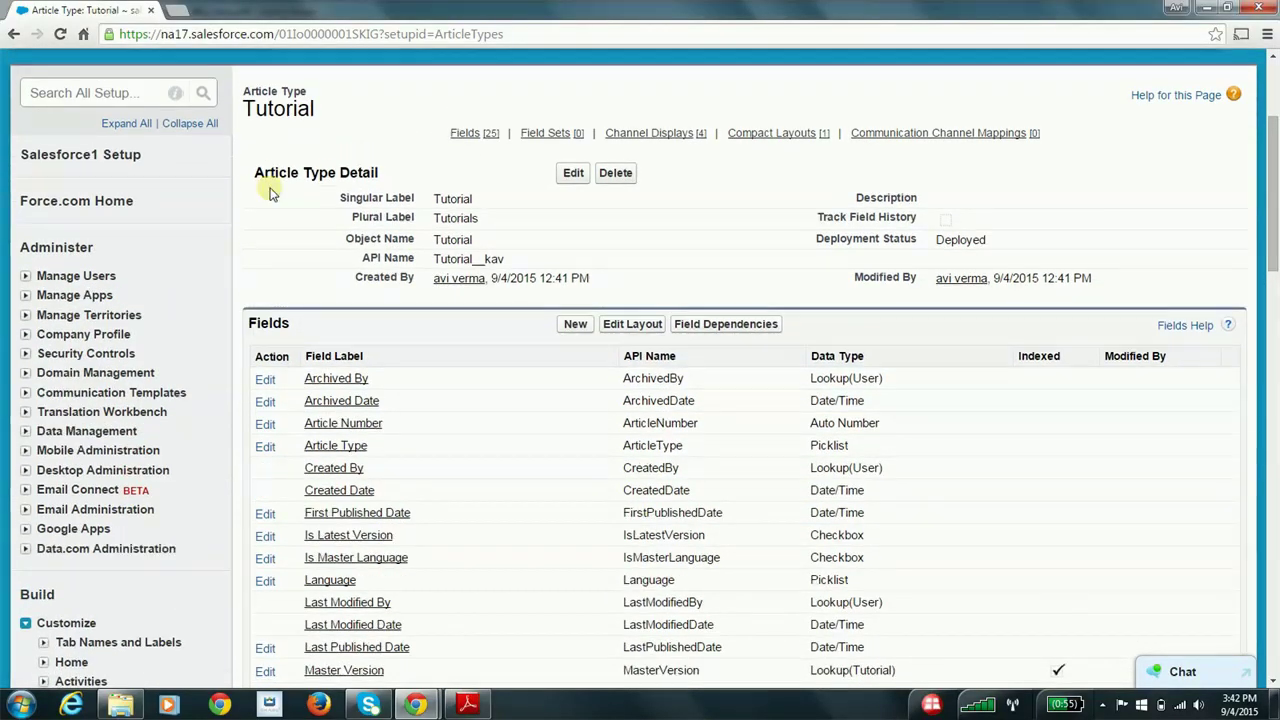
{"action": "left_click", "coordinate": [150, 94]}
{"action": "type", "text": "k"}
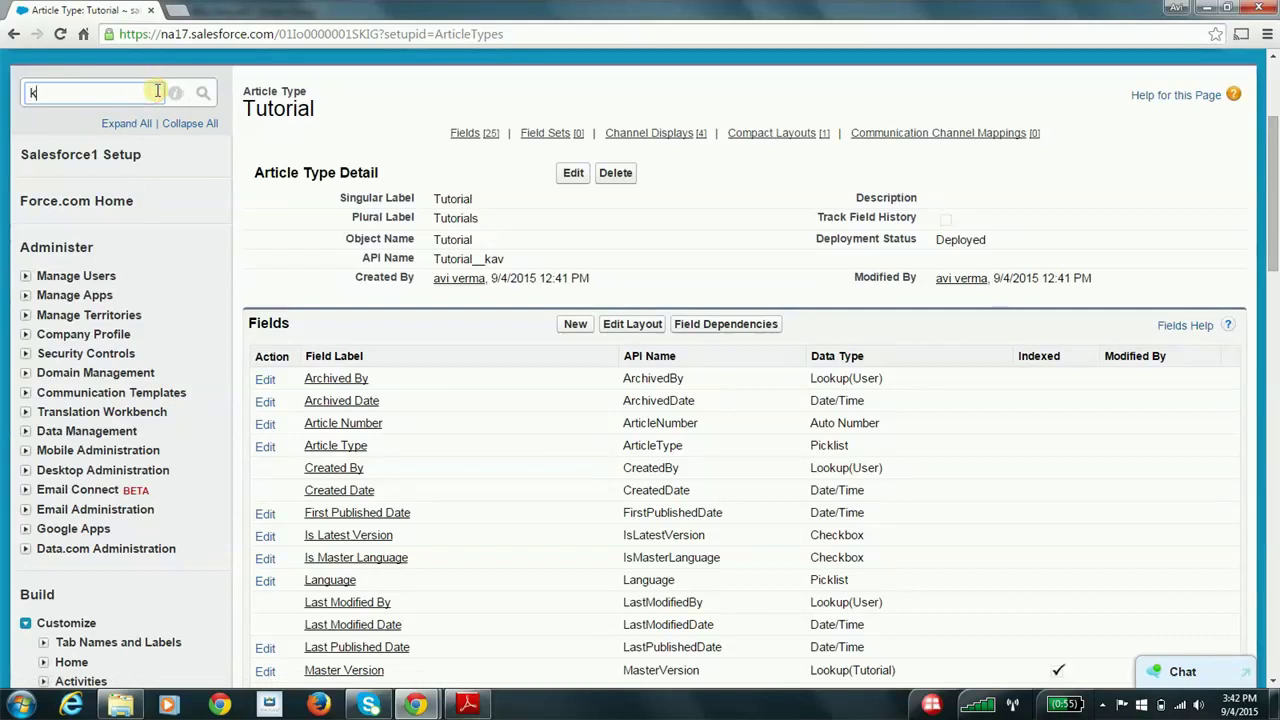
{"action": "type", "text": "now"}
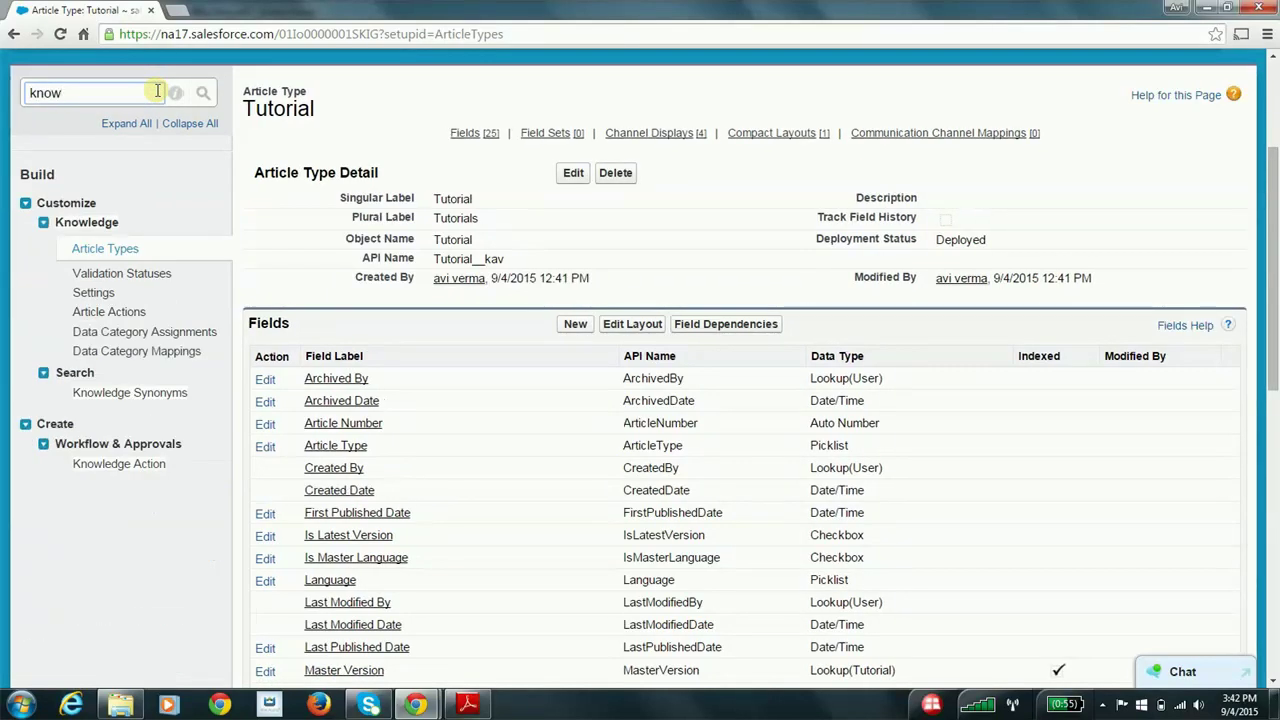
{"action": "left_click", "coordinate": [93, 293]}
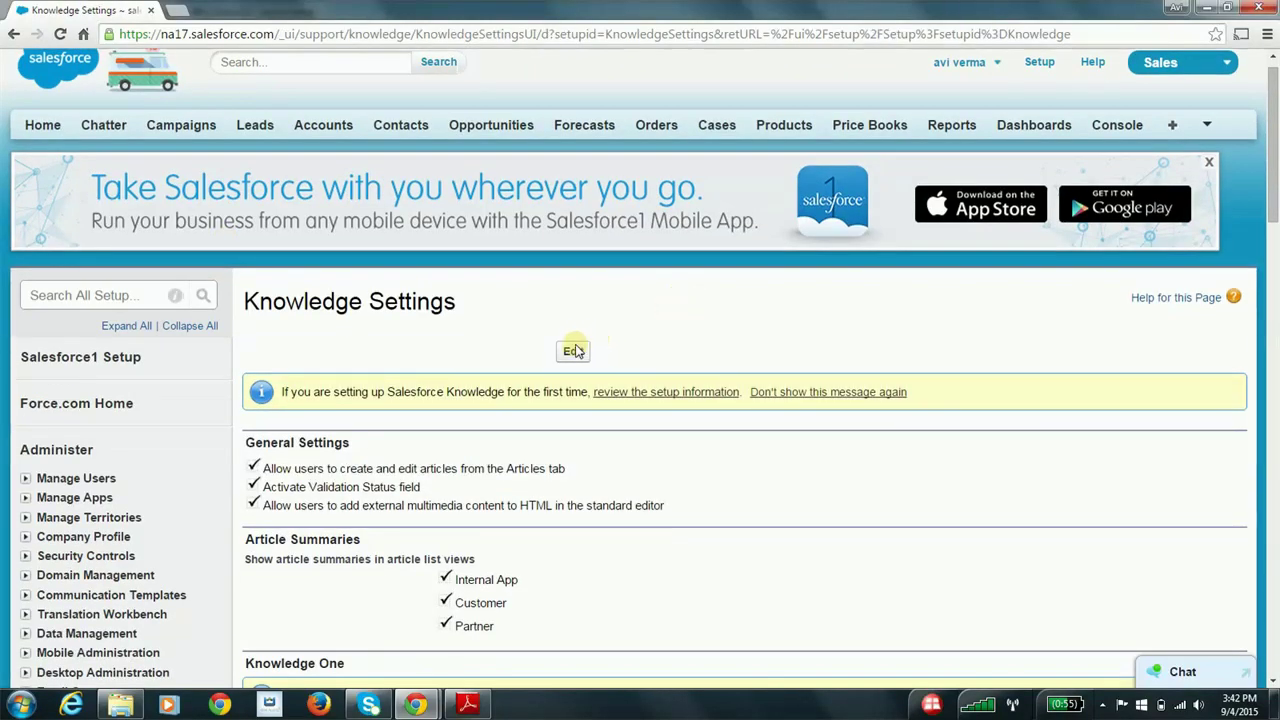
{"action": "left_click", "coordinate": [572, 350]}
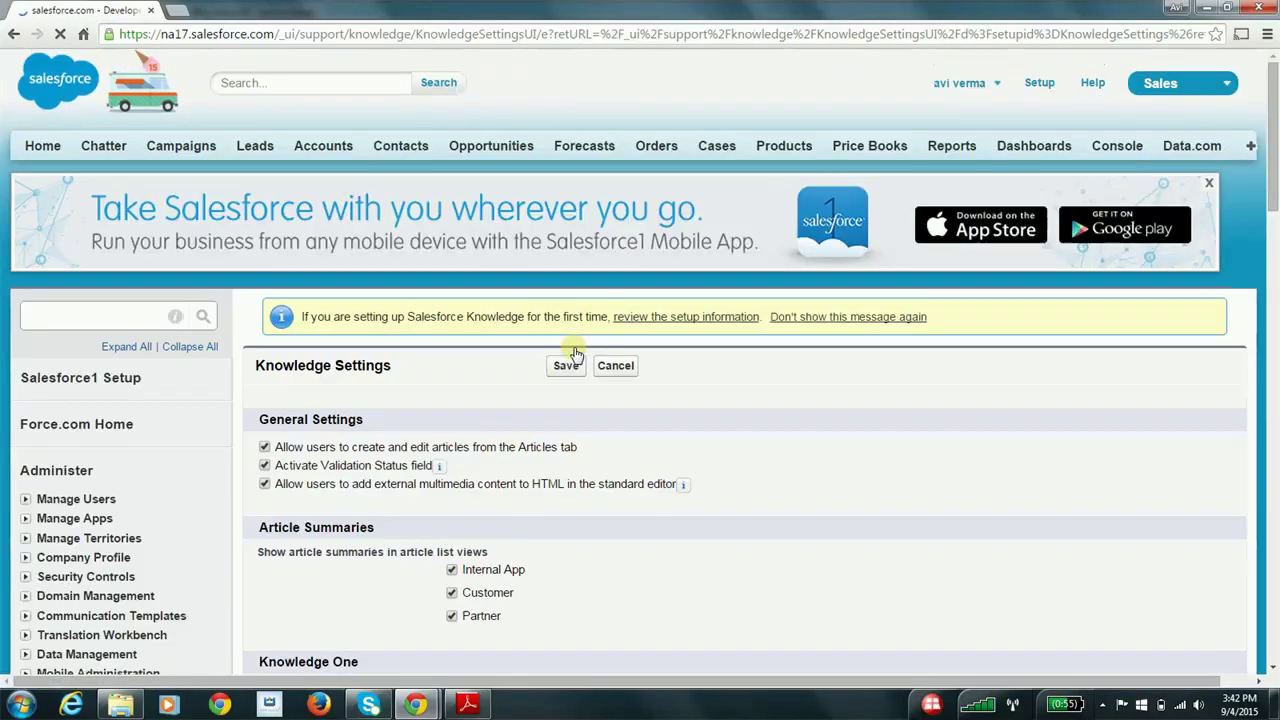
Examine the Knowledge Settings from the general, article summary and Knowledge One options through the language, case, URL sharing and answers sections.
{"action": "scroll", "coordinate": [725, 439], "scroll_direction": "down", "scroll_amount": 1}
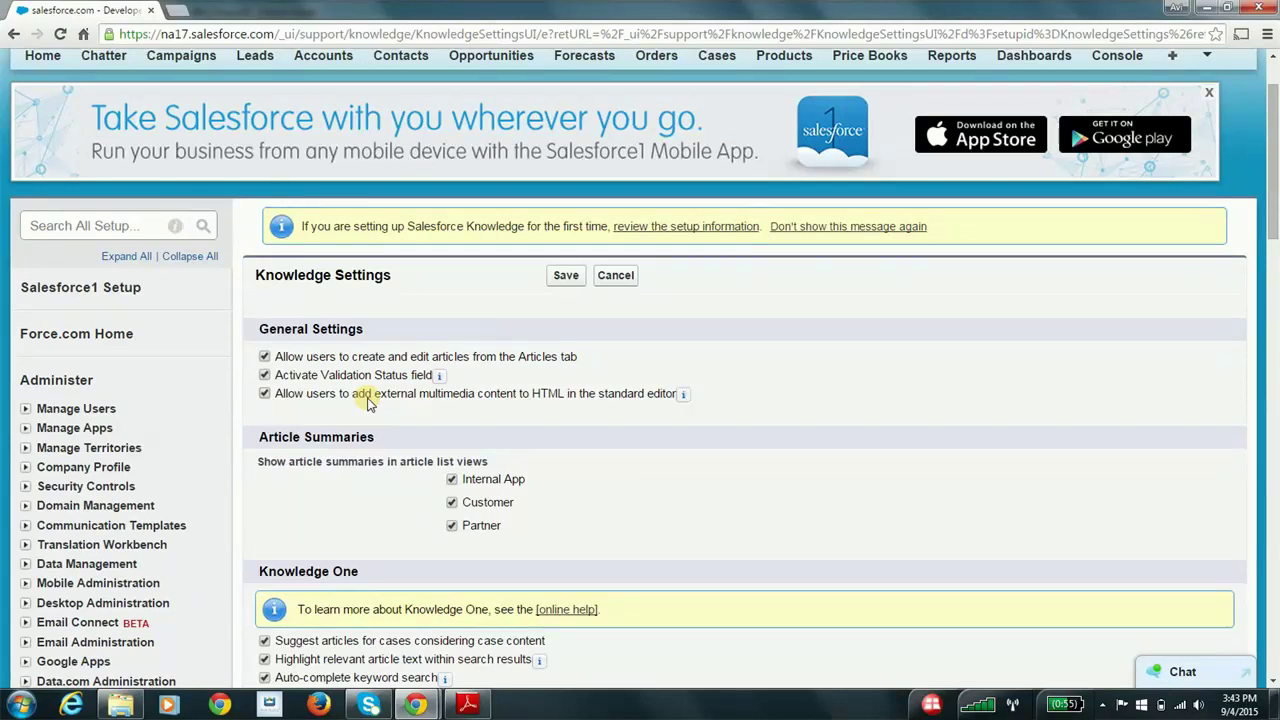
{"action": "scroll", "coordinate": [337, 432], "scroll_direction": "down", "scroll_amount": 1}
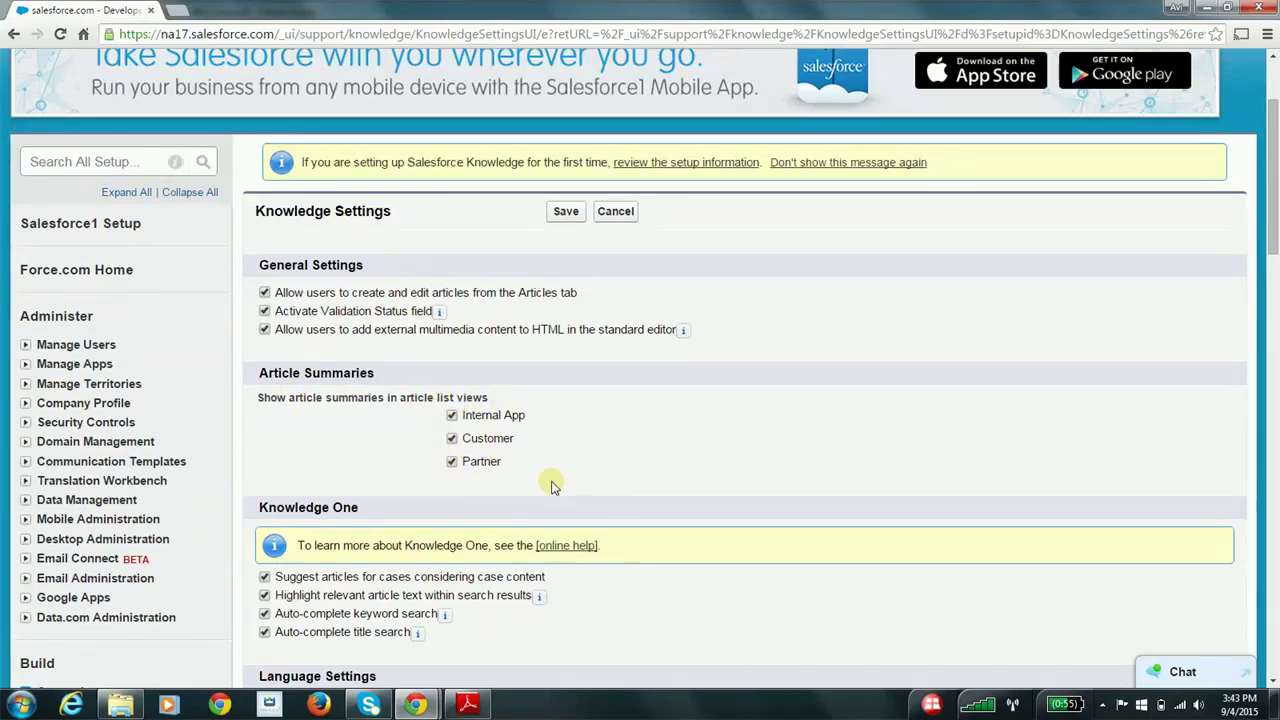
{"action": "scroll", "coordinate": [551, 485], "scroll_direction": "down", "scroll_amount": 3}
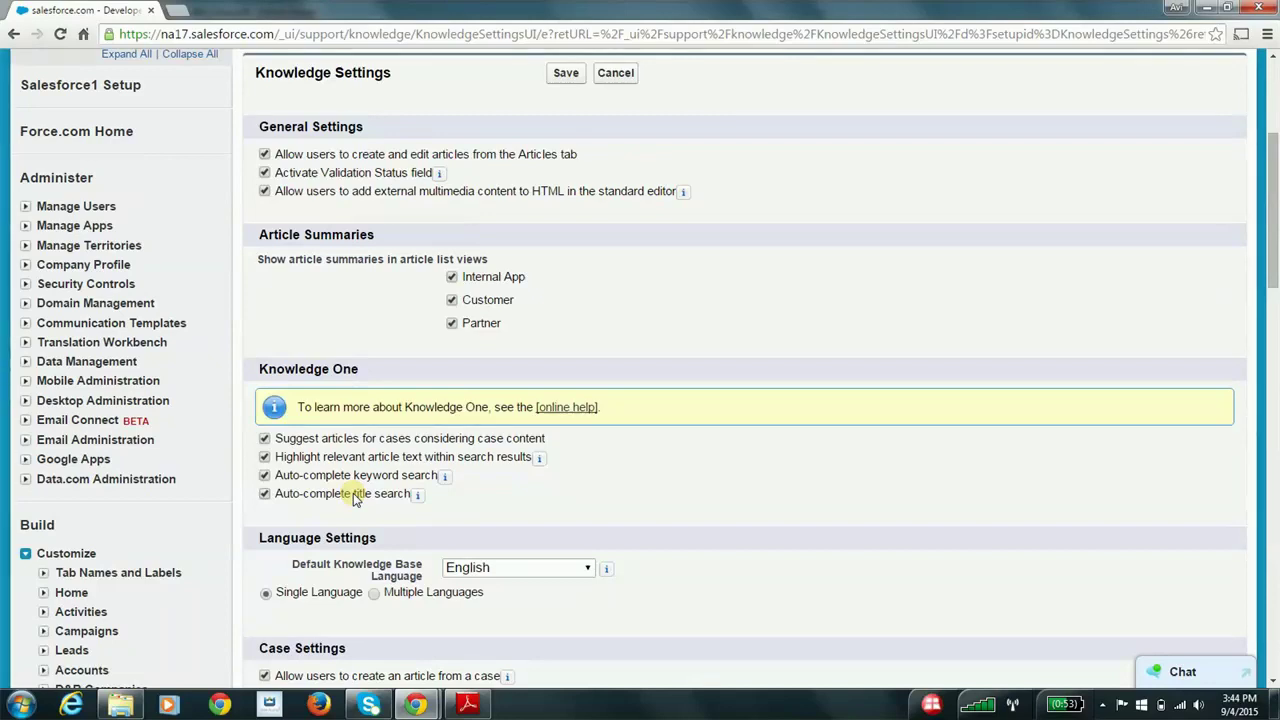
{"action": "scroll", "coordinate": [525, 486], "scroll_direction": "down", "scroll_amount": 1}
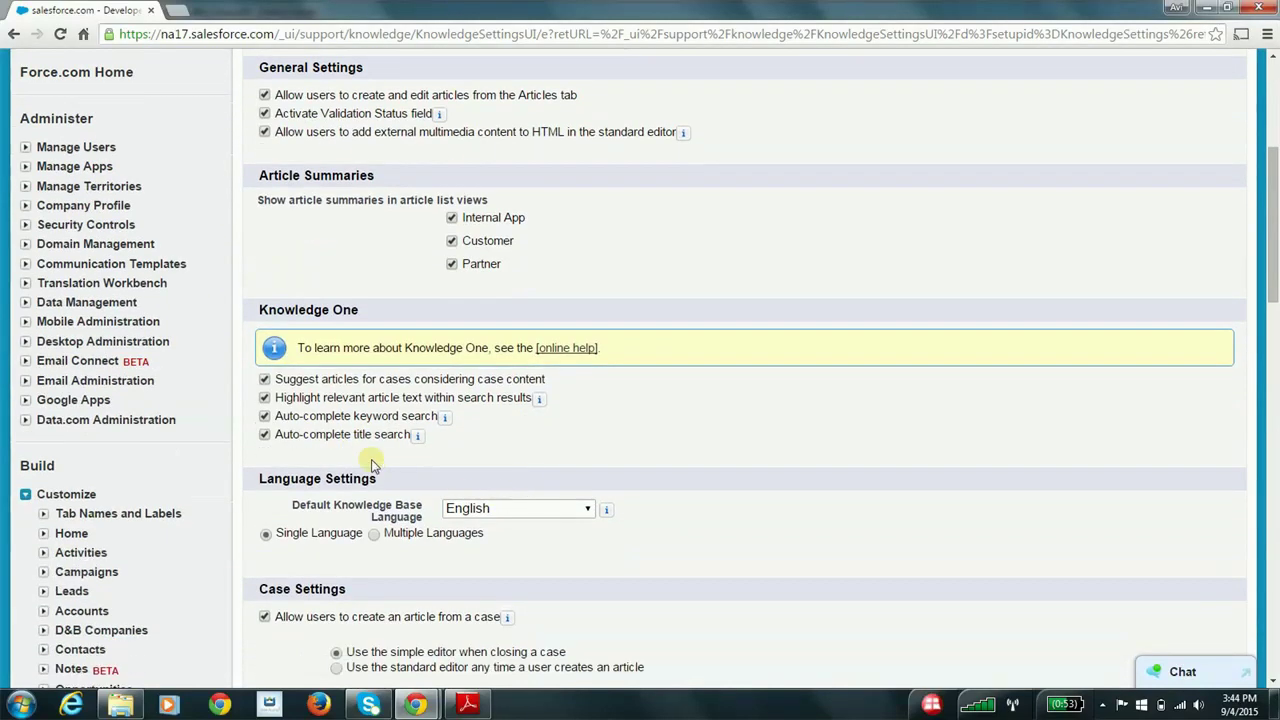
{"action": "scroll", "coordinate": [305, 452], "scroll_direction": "down", "scroll_amount": 2}
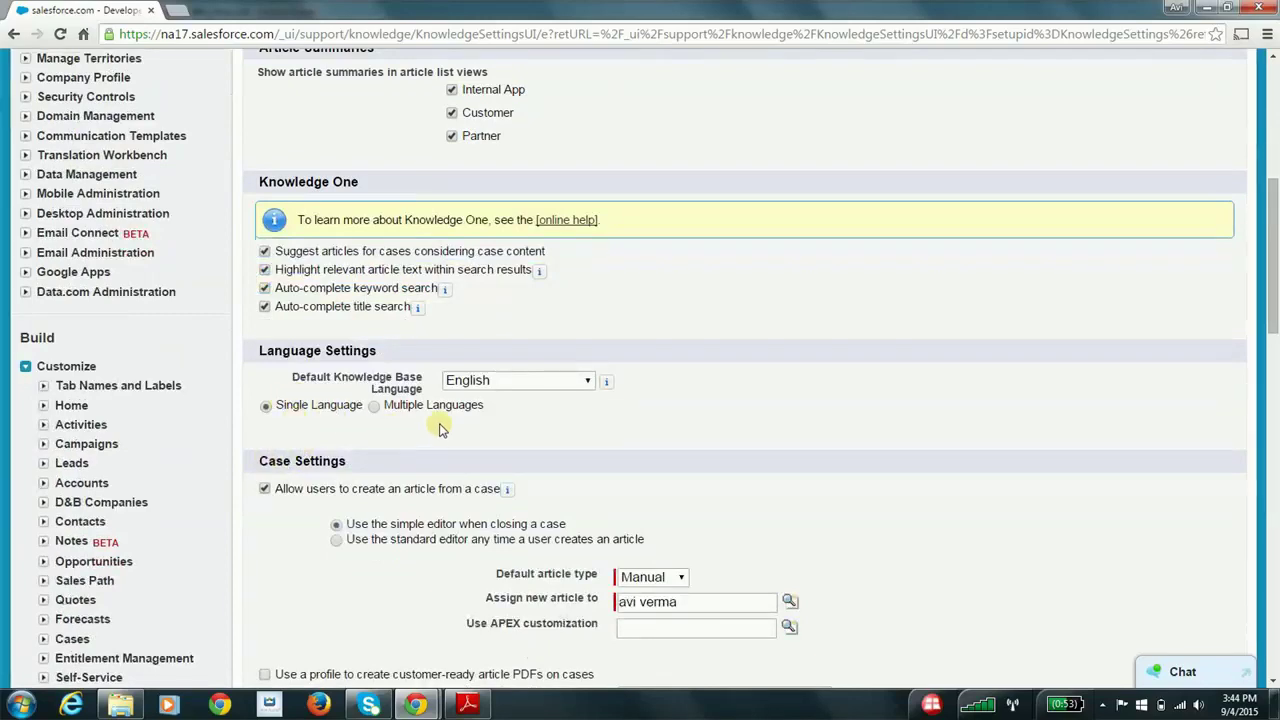
{"action": "scroll", "coordinate": [390, 430], "scroll_direction": "down", "scroll_amount": 2}
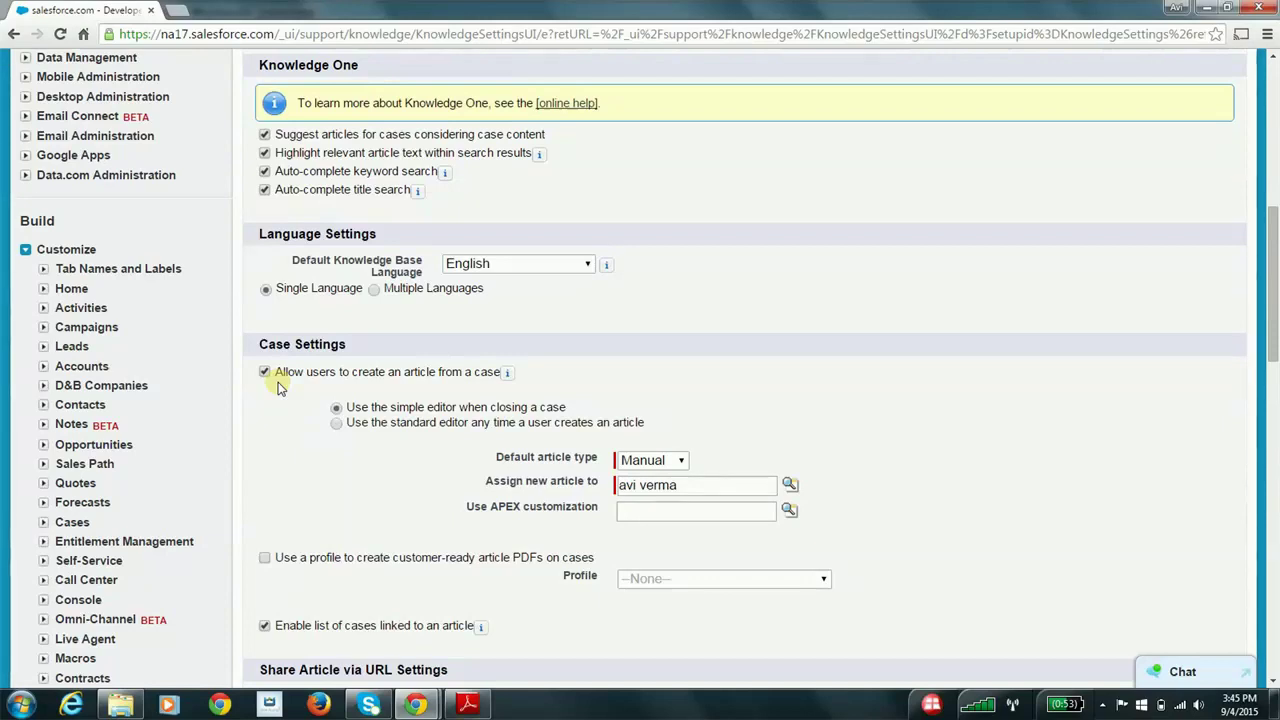
{"action": "scroll", "coordinate": [278, 388], "scroll_direction": "down", "scroll_amount": 2}
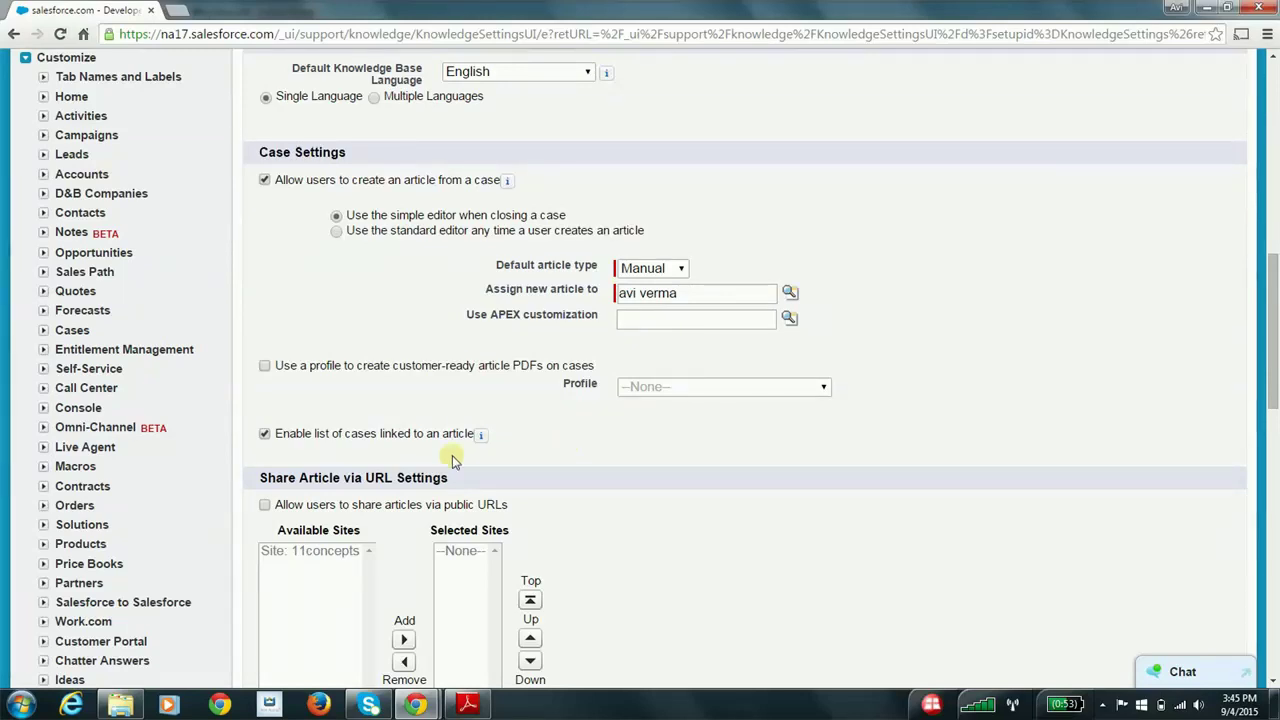
{"action": "scroll", "coordinate": [250, 445], "scroll_direction": "down", "scroll_amount": 4}
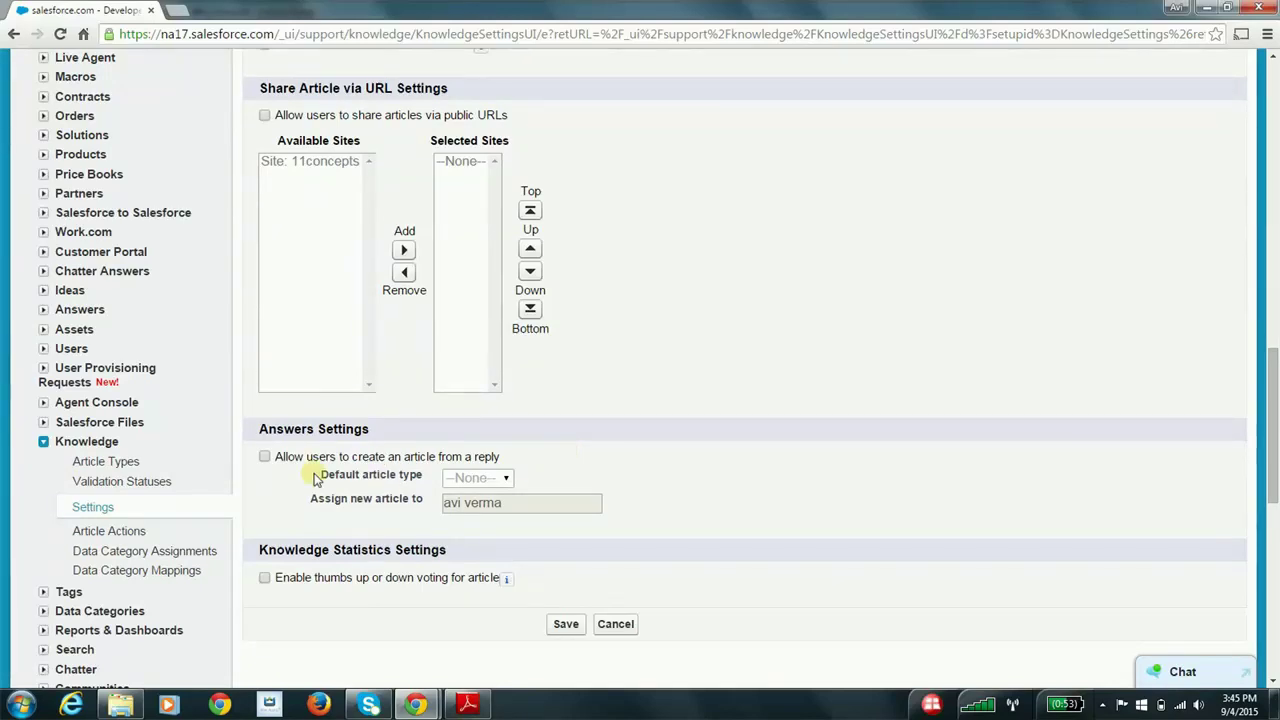
Allow users to create an article from a reply with Tutorial as the default article type, and save the Knowledge Settings.
{"action": "left_click", "coordinate": [264, 457]}
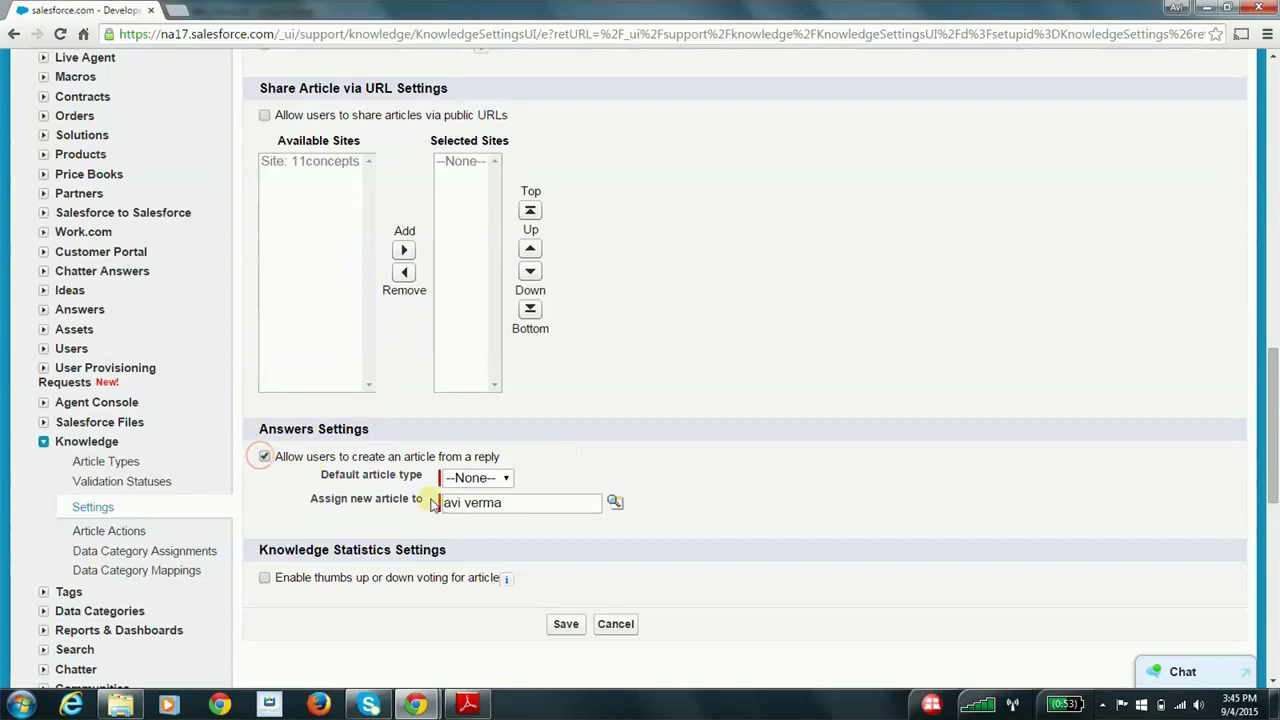
{"action": "left_click", "coordinate": [501, 480]}
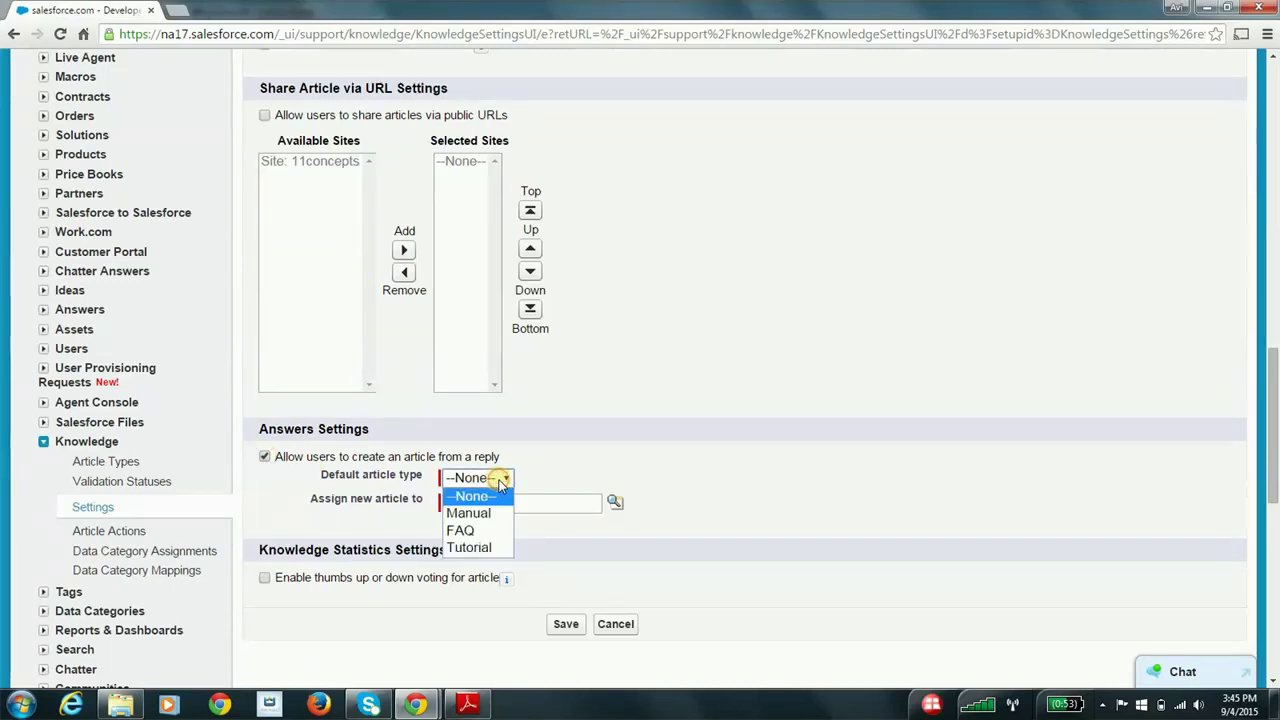
{"action": "left_click", "coordinate": [482, 546]}
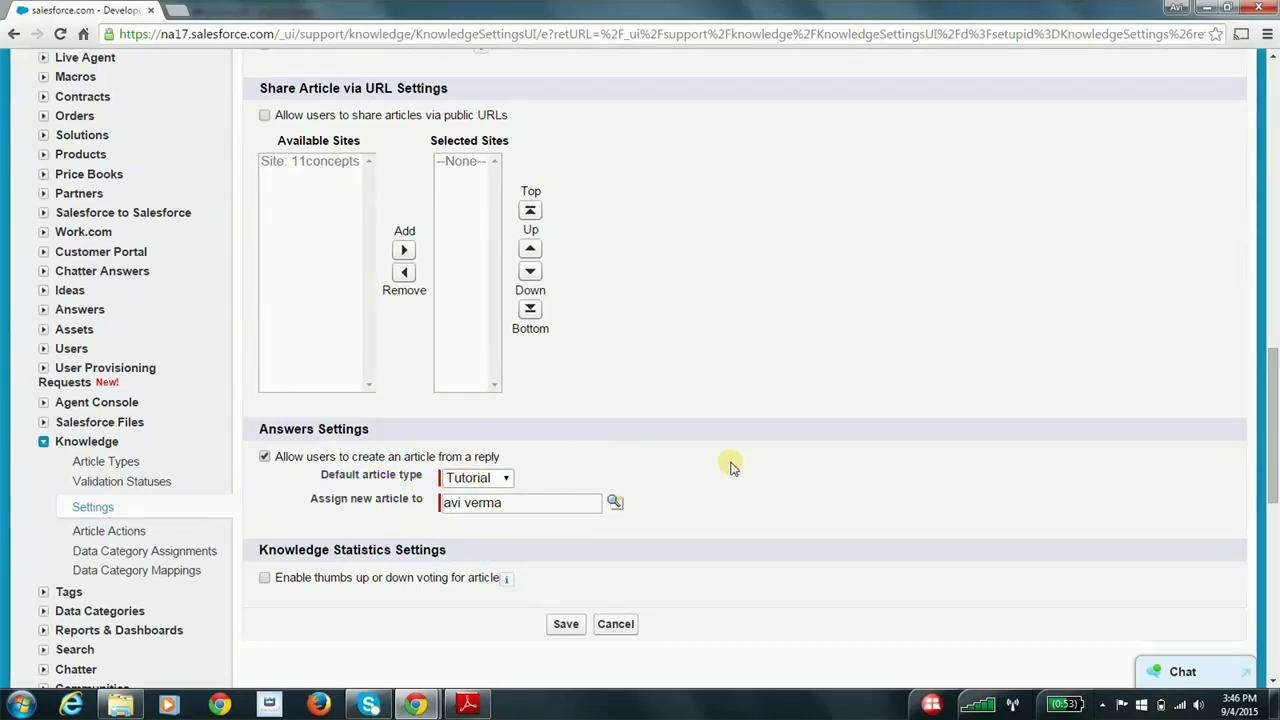
{"action": "scroll", "coordinate": [730, 467], "scroll_direction": "down", "scroll_amount": 1}
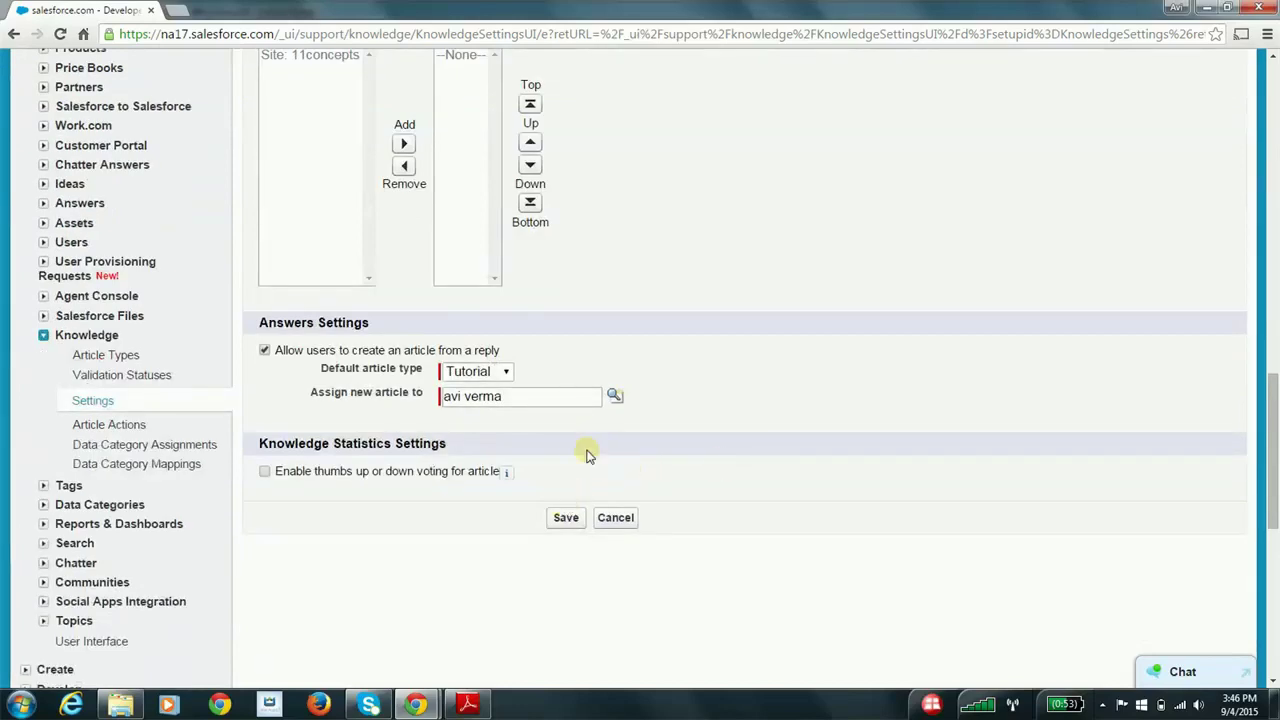
{"action": "left_click", "coordinate": [560, 521]}
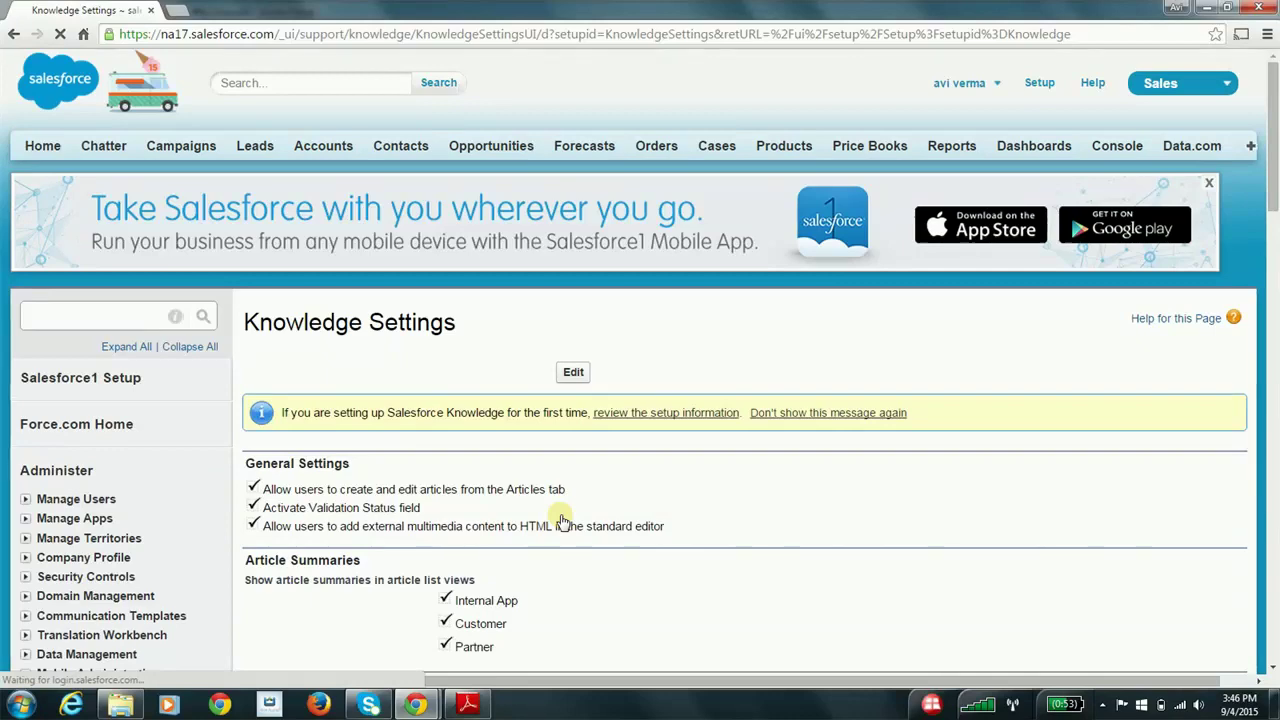
Switch to the Salesforce Knowledge primer PDF in Adobe Reader to check the next required setup step.
{"action": "key", "text": "alt+Tab"}
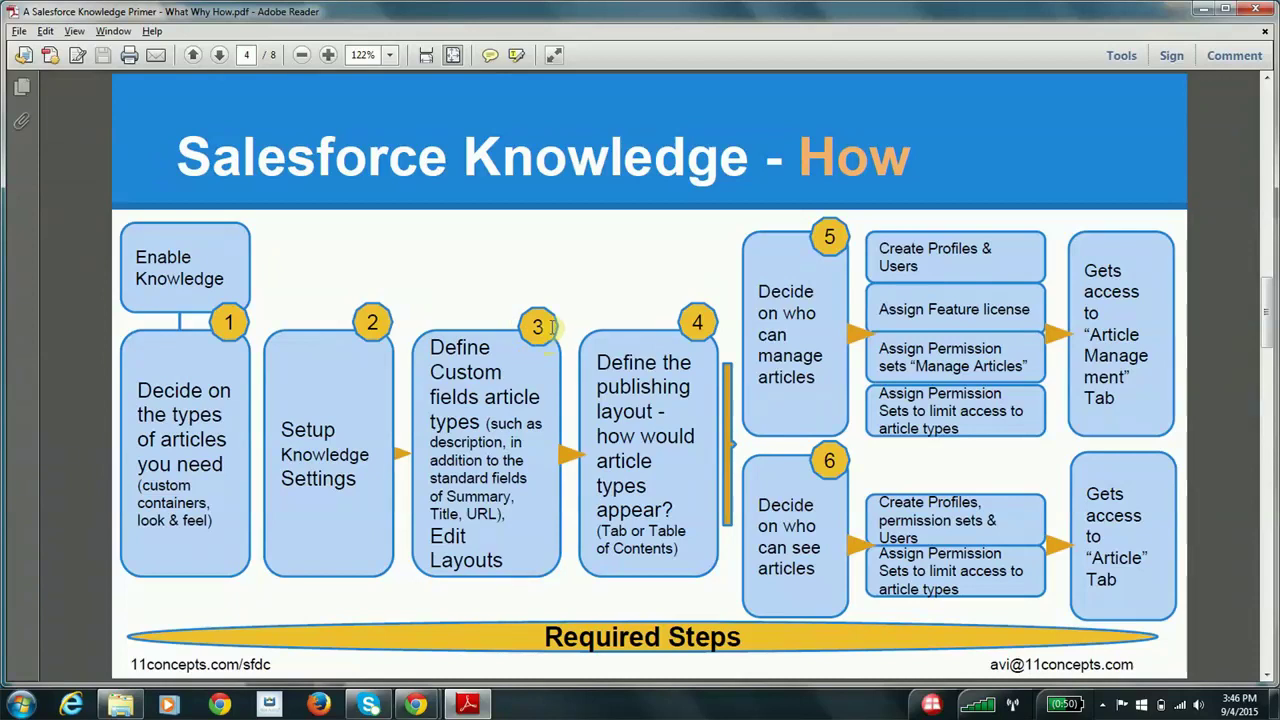
Switch back to Salesforce in Chrome, search the setup for "know" and open the Tutorial article type.
{"action": "key", "text": "alt+Tab"}
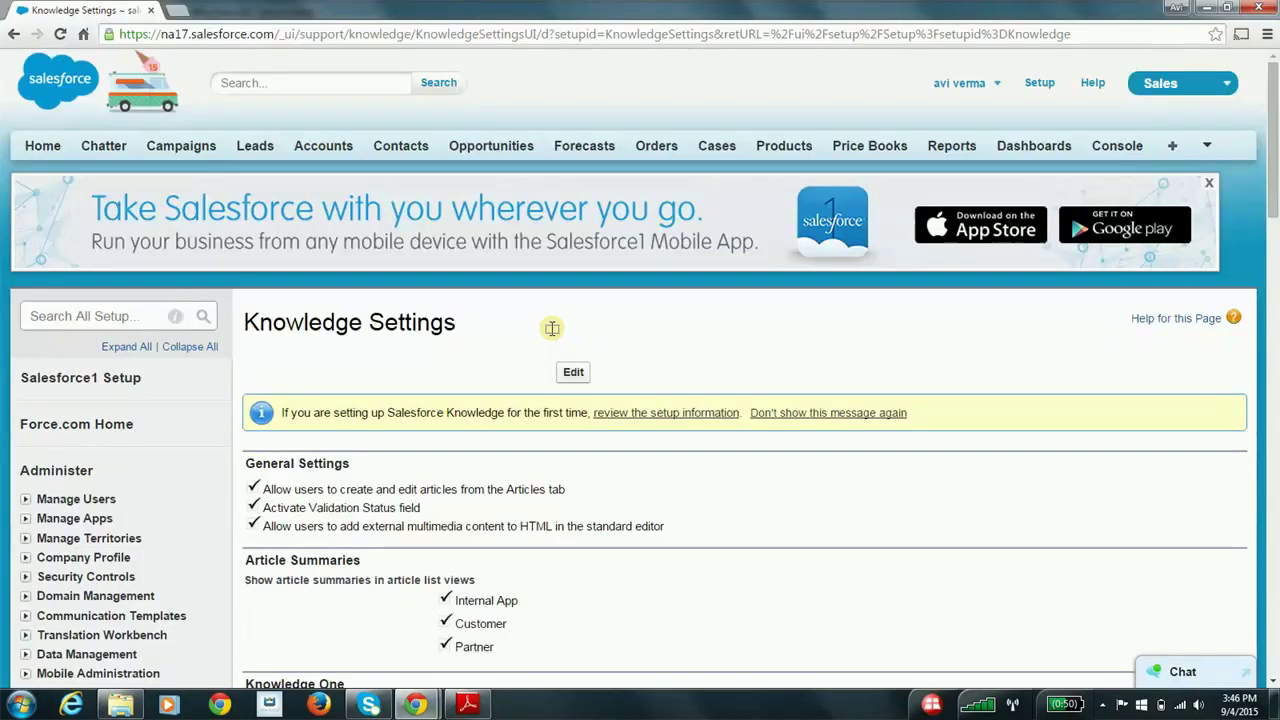
{"action": "left_click", "coordinate": [130, 316]}
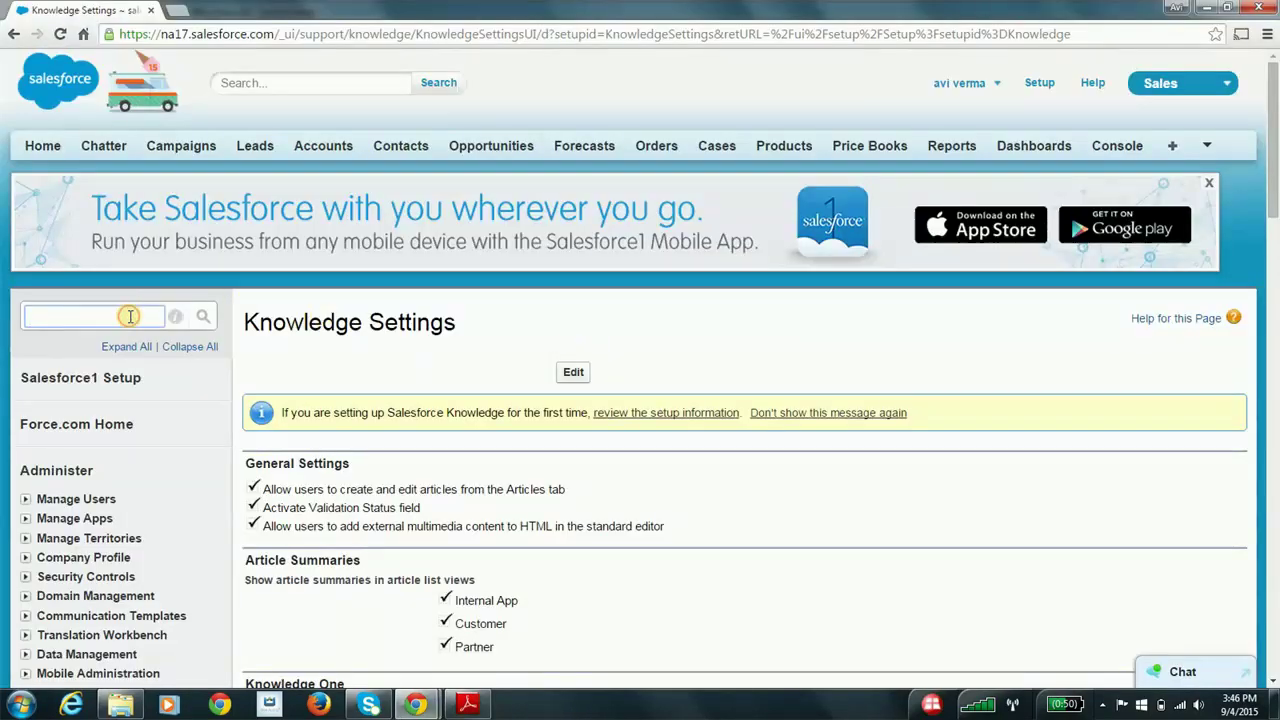
{"action": "type", "text": "know"}
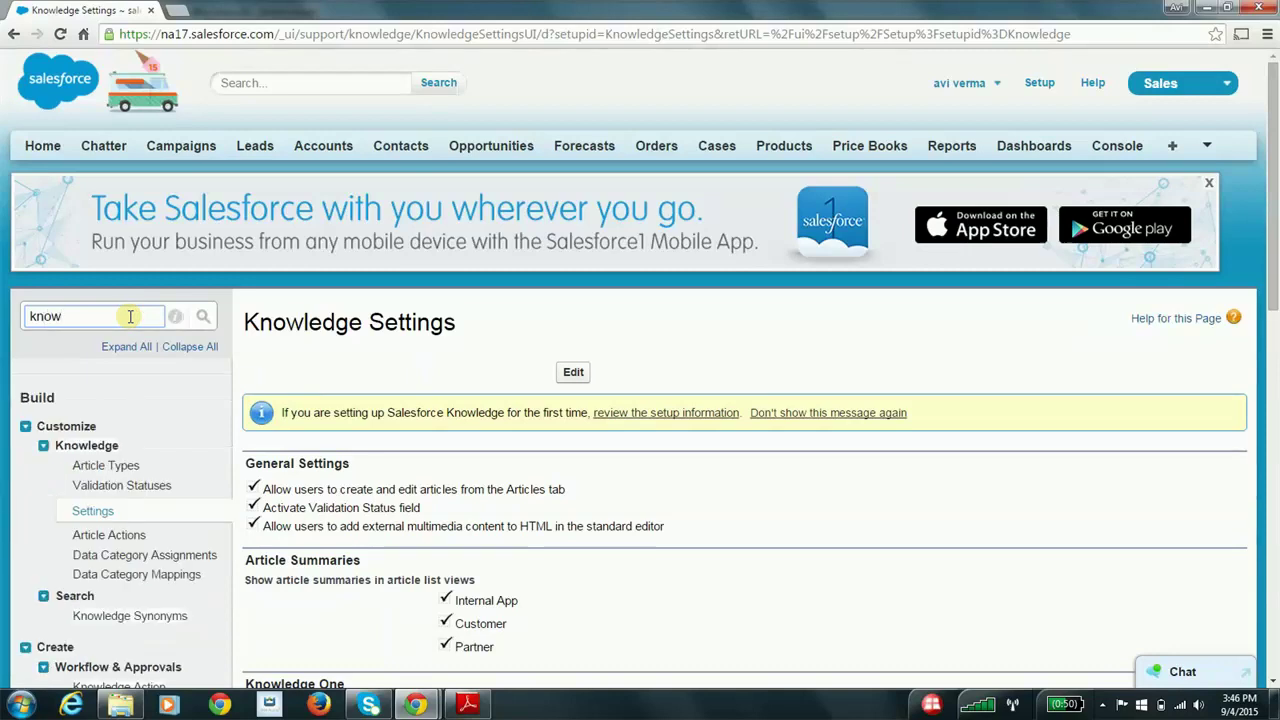
{"action": "scroll", "coordinate": [130, 316], "scroll_direction": "down", "scroll_amount": 1}
{"action": "left_click", "coordinate": [97, 403]}
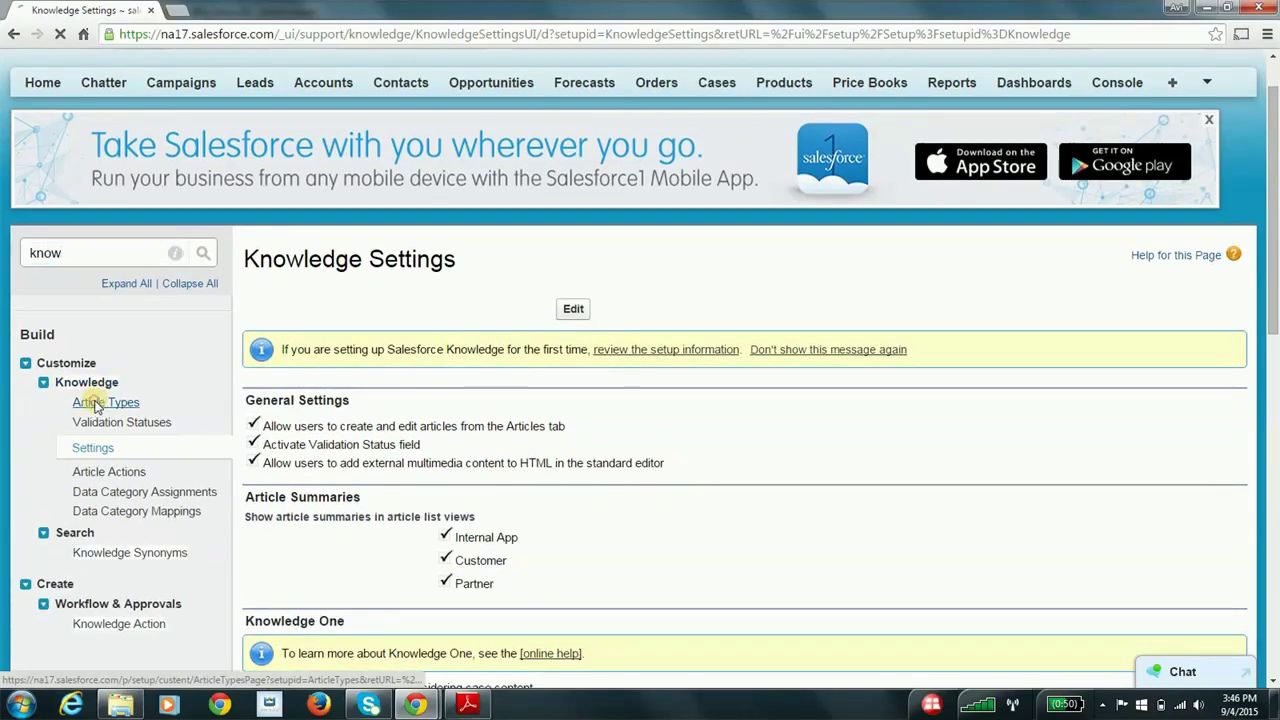
{"action": "scroll", "coordinate": [488, 390], "scroll_direction": "down", "scroll_amount": 2}
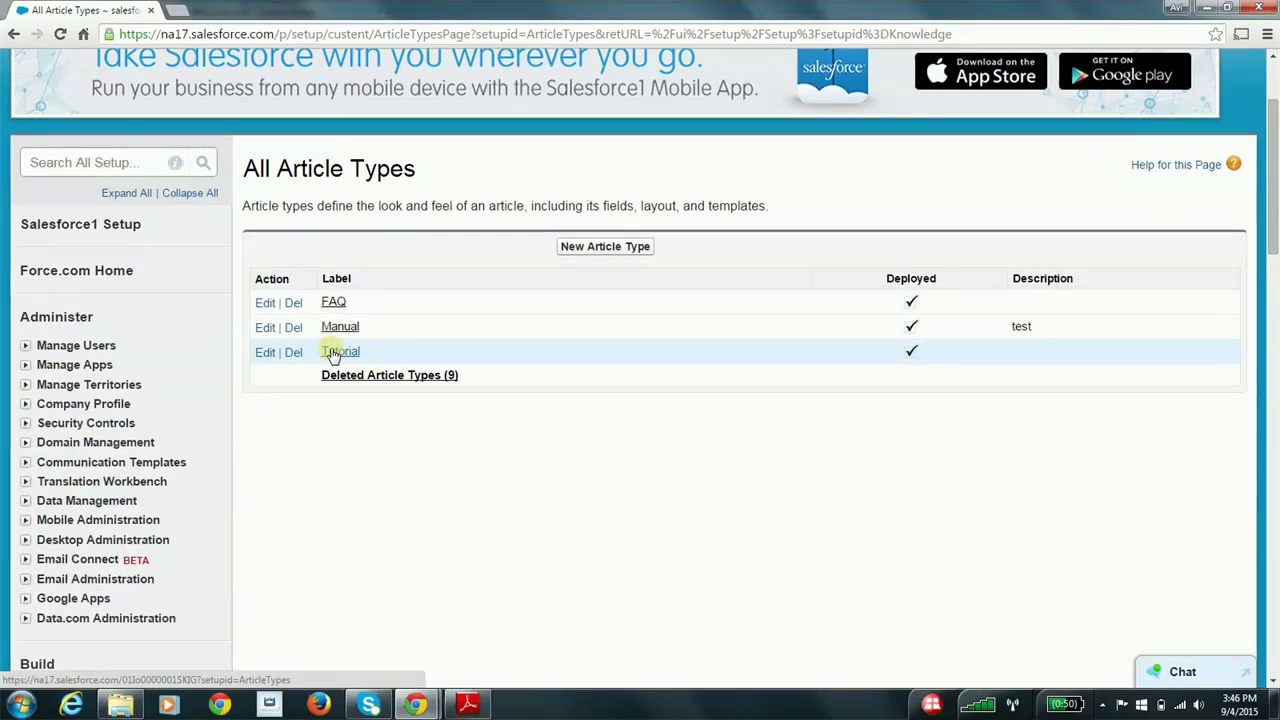
{"action": "left_click", "coordinate": [331, 353]}
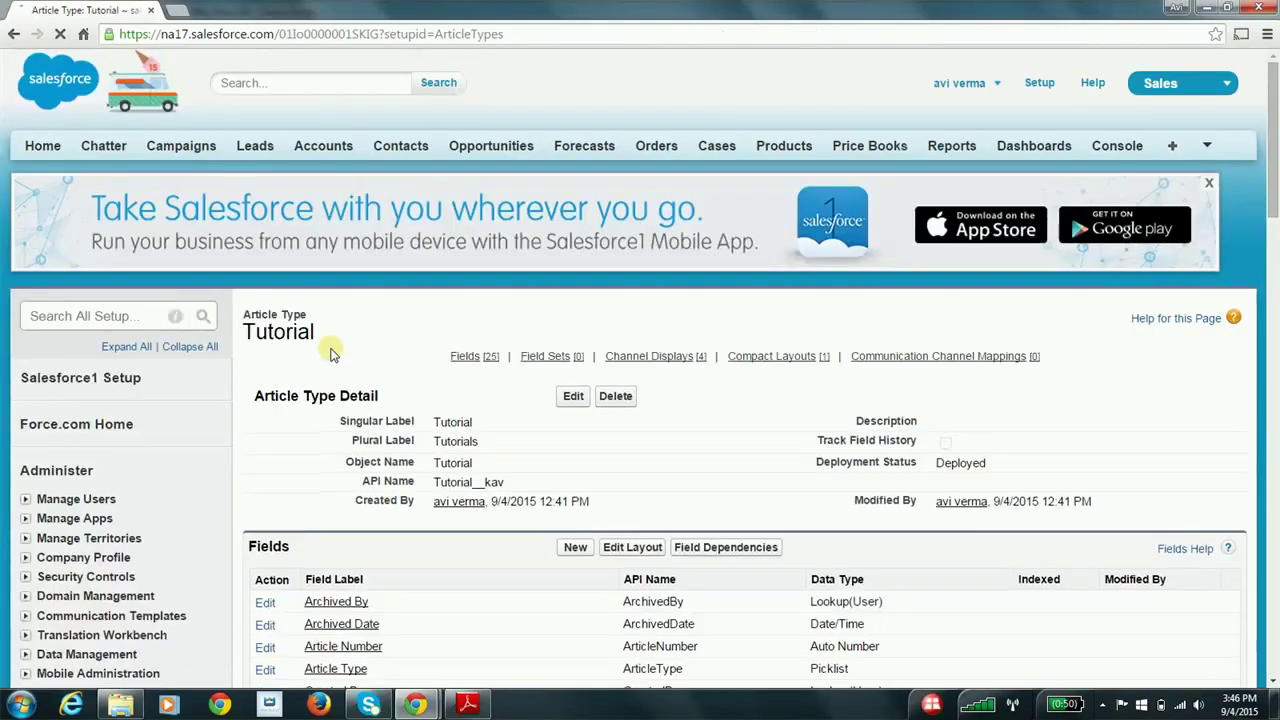
Start a new custom field on the Tutorial article type with the data type Text Area (Rich).
{"action": "scroll", "coordinate": [331, 353], "scroll_direction": "down", "scroll_amount": 1}
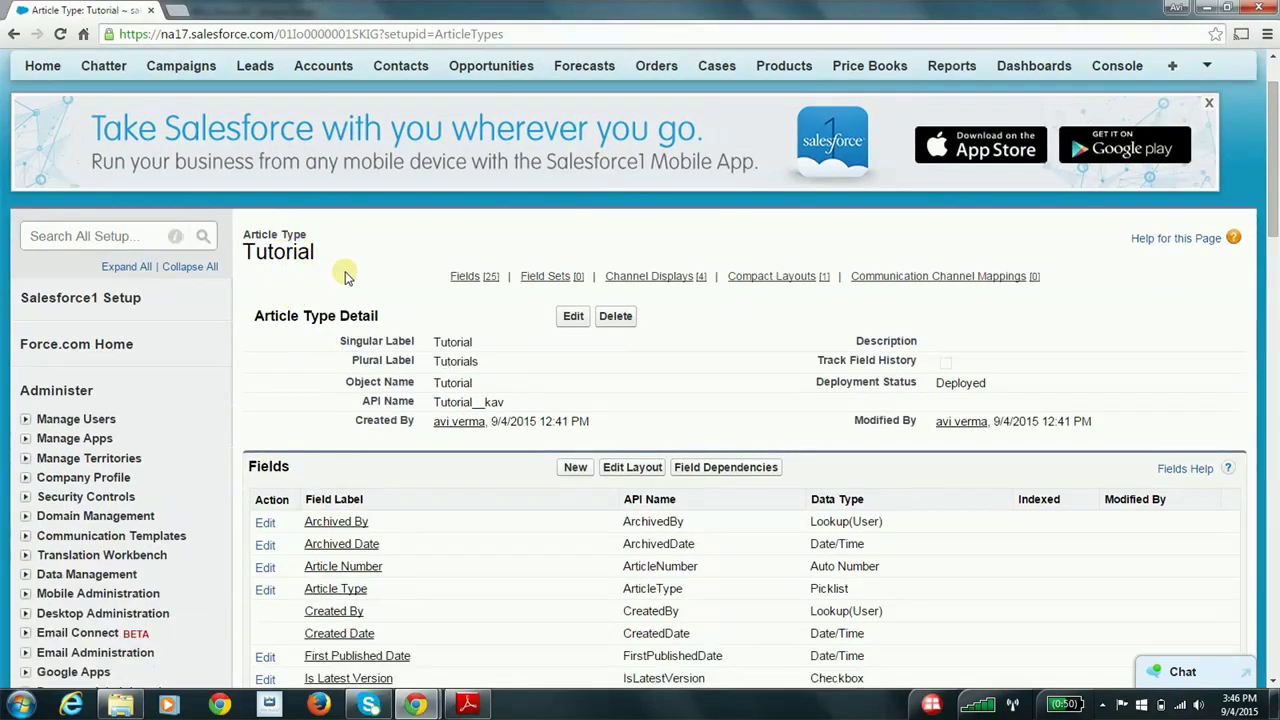
{"action": "scroll", "coordinate": [344, 275], "scroll_direction": "down", "scroll_amount": 2}
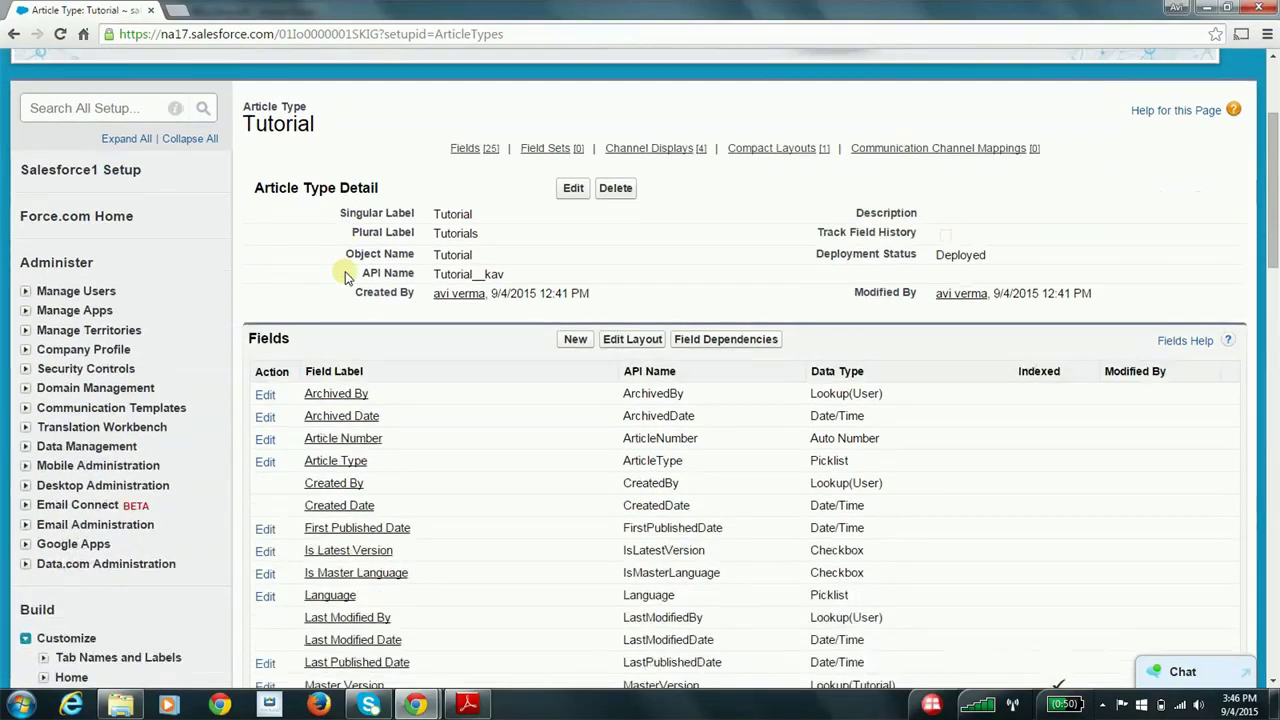
{"action": "scroll", "coordinate": [344, 275], "scroll_direction": "down", "scroll_amount": 1}
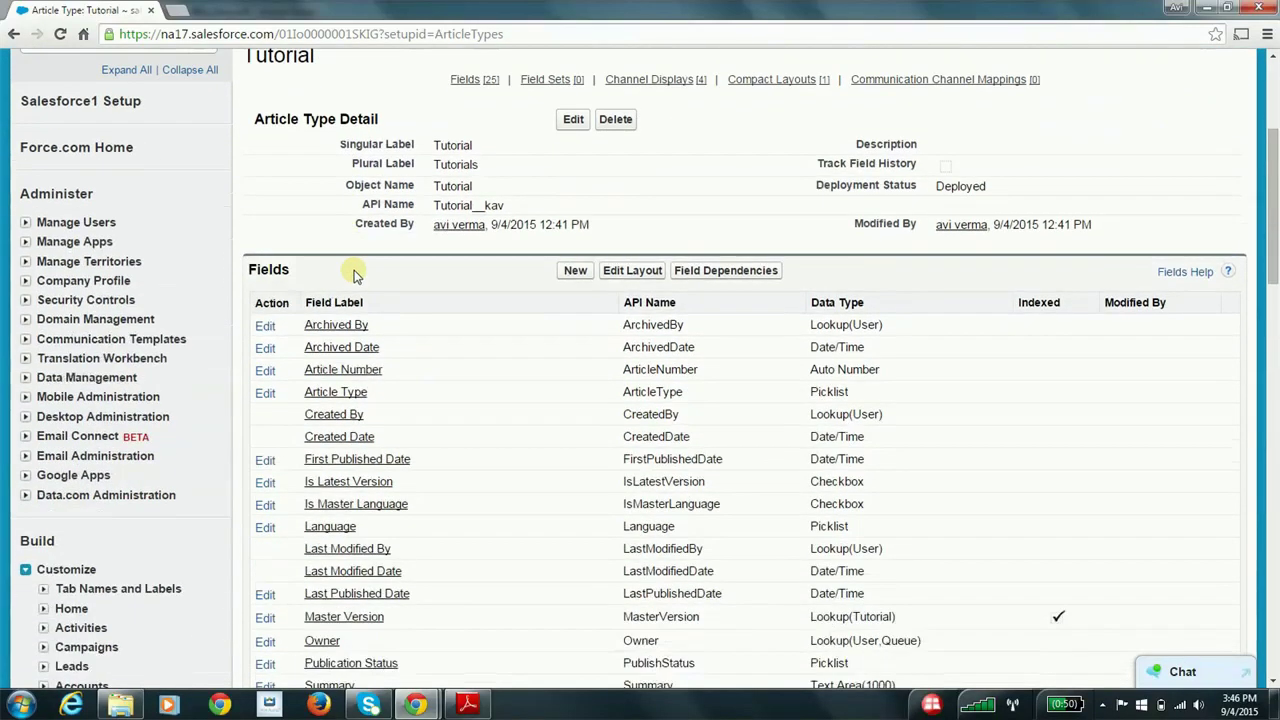
{"action": "left_click", "coordinate": [574, 272]}
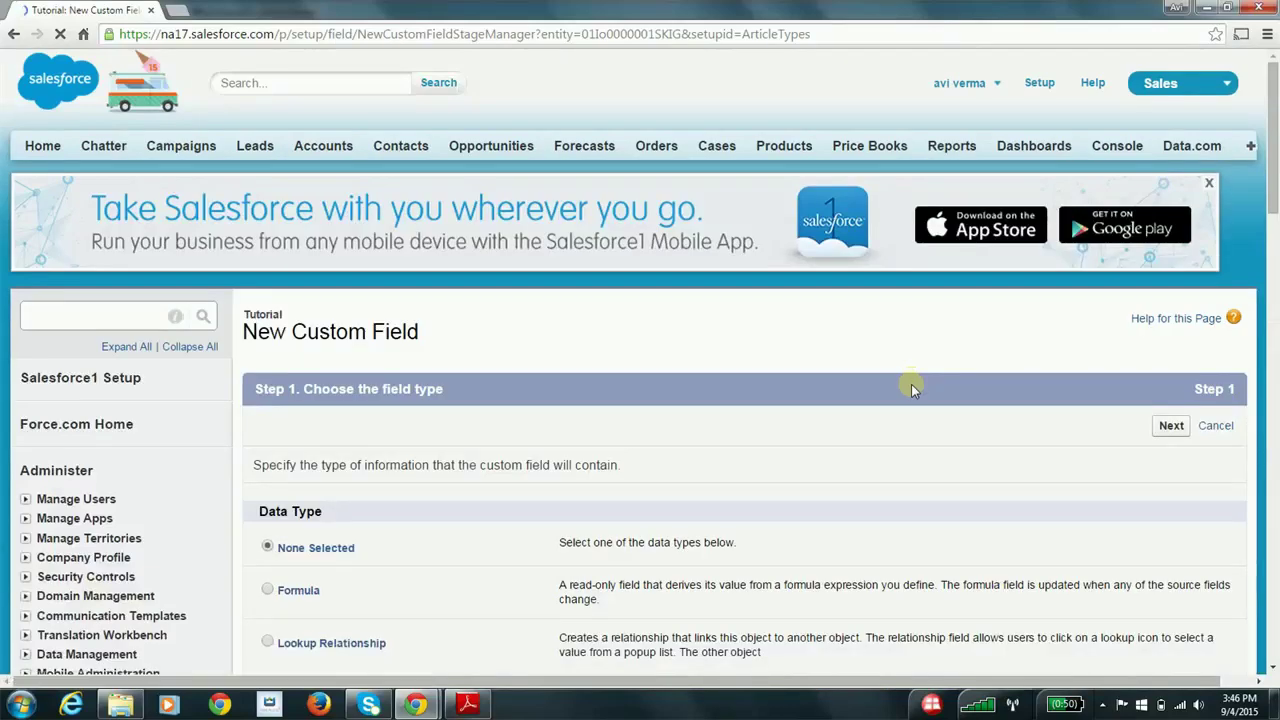
{"action": "scroll", "coordinate": [911, 384], "scroll_direction": "down", "scroll_amount": 3}
{"action": "scroll", "coordinate": [911, 384], "scroll_direction": "down", "scroll_amount": 4}
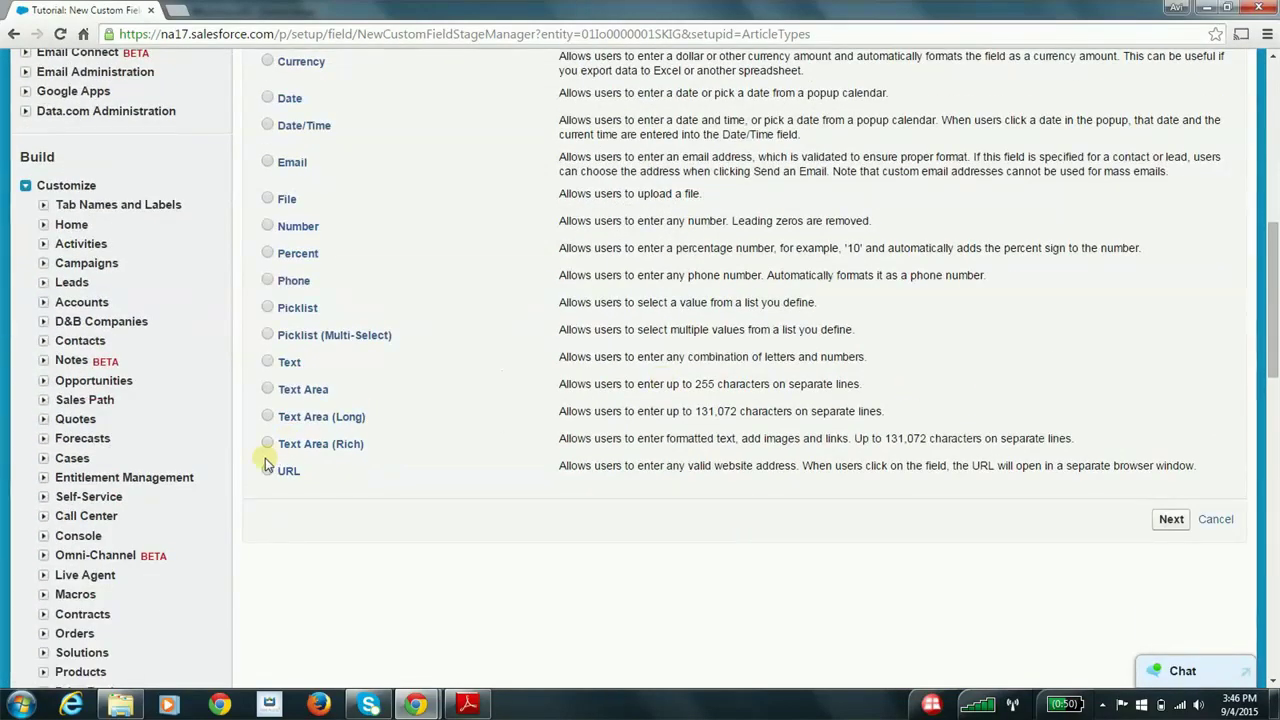
{"action": "left_click", "coordinate": [266, 446]}
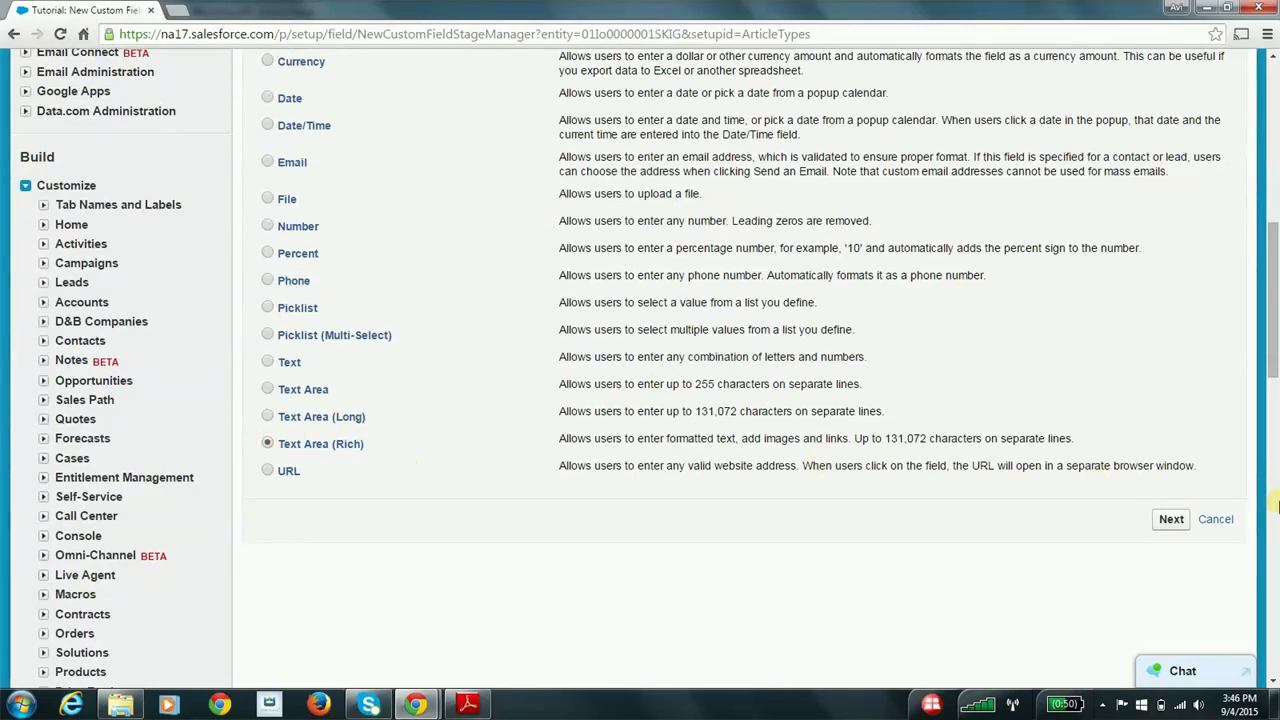
{"action": "left_click", "coordinate": [1168, 534]}
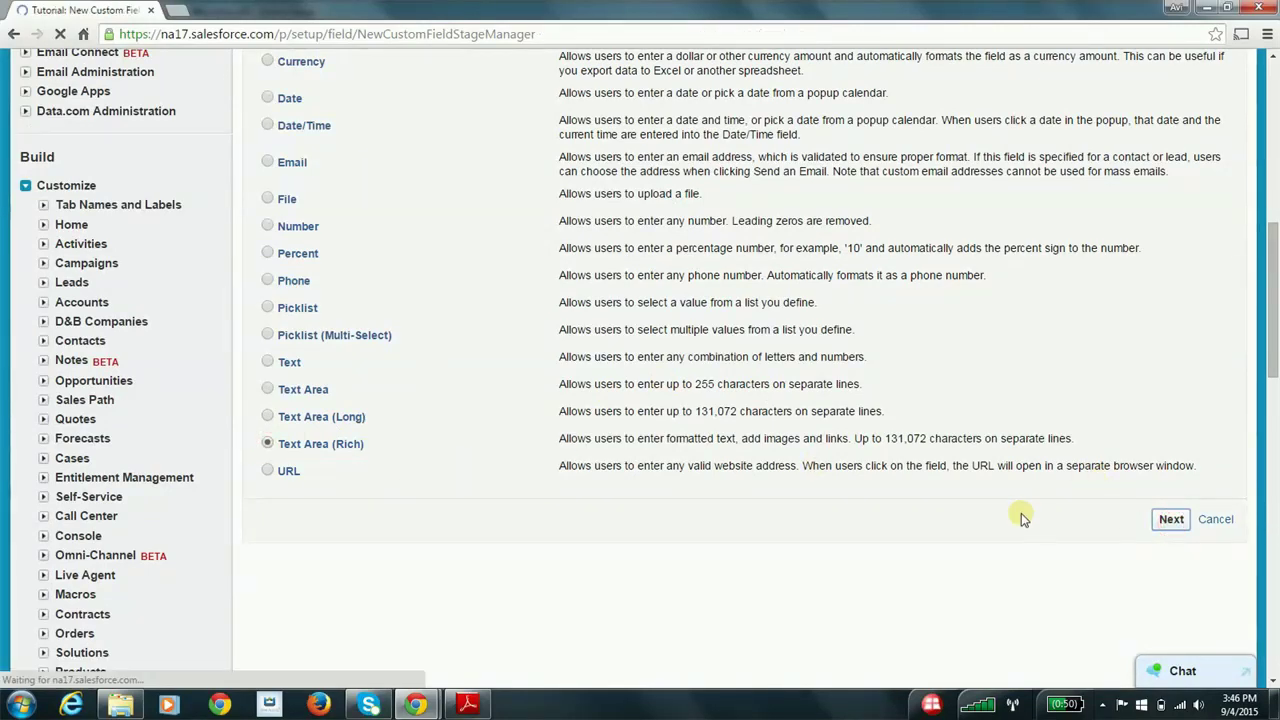
Label the new field Description with the field name Description, and continue to the field-level security.
{"action": "scroll", "coordinate": [891, 457], "scroll_direction": "down", "scroll_amount": 2}
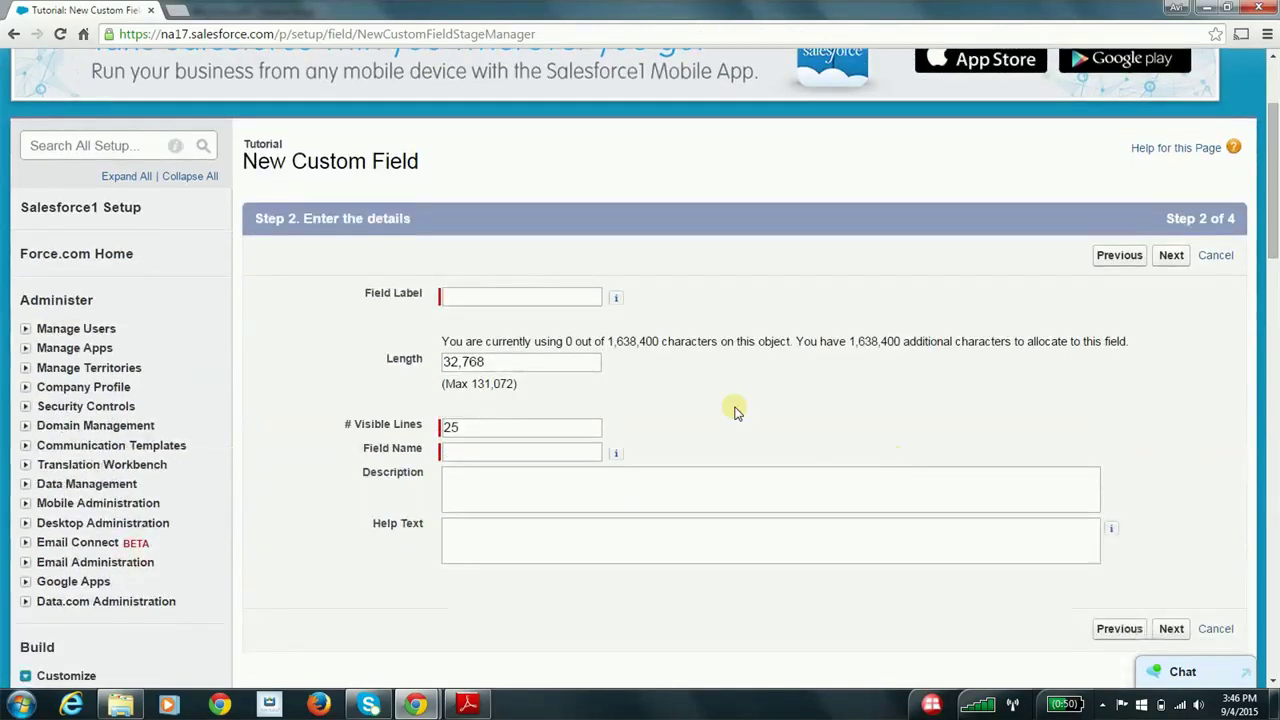
{"action": "left_click", "coordinate": [576, 297]}
{"action": "type", "text": "D"}
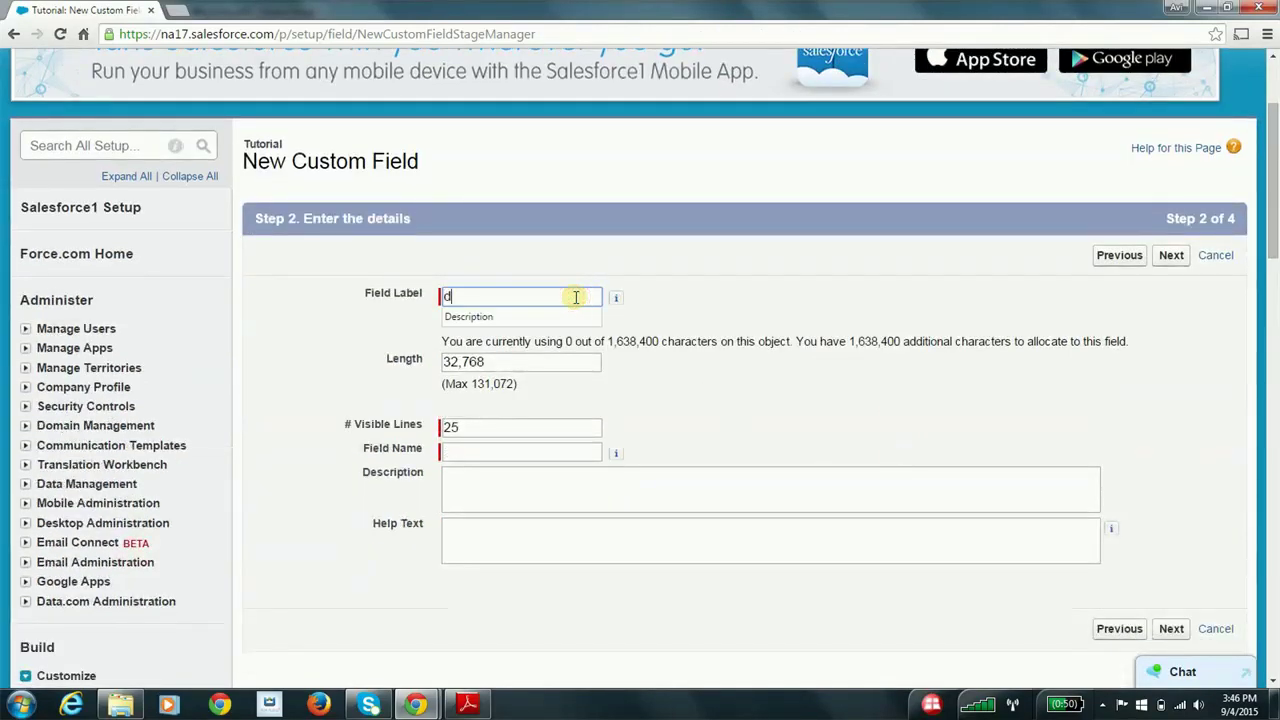
{"action": "left_click", "coordinate": [529, 316]}
{"action": "left_click", "coordinate": [487, 451]}
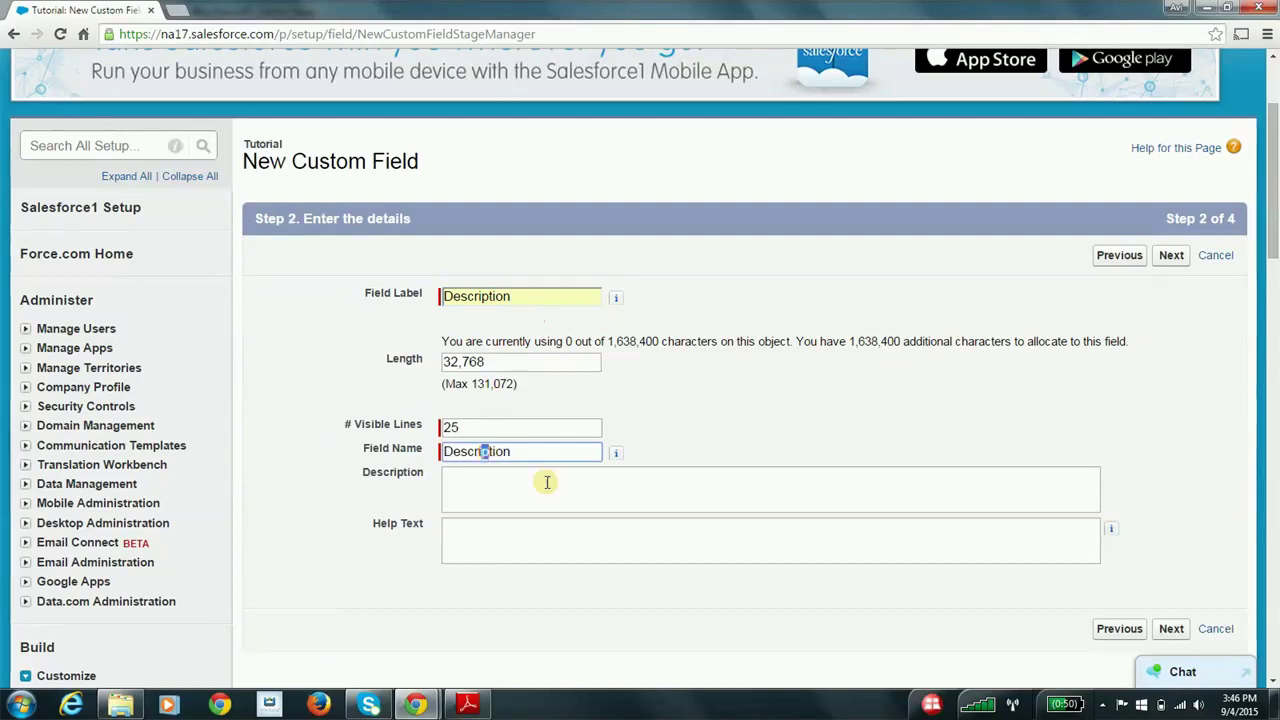
{"action": "left_click", "coordinate": [541, 499]}
{"action": "scroll", "coordinate": [542, 499], "scroll_direction": "down", "scroll_amount": 1}
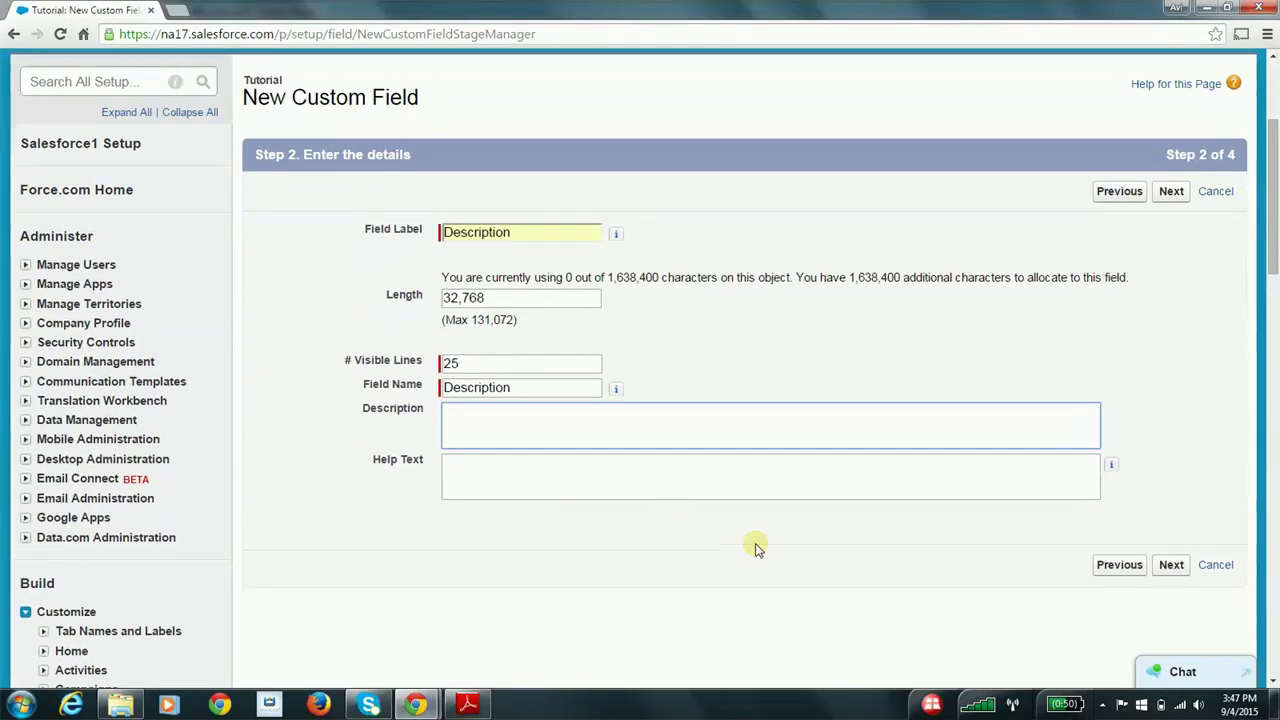
{"action": "left_click", "coordinate": [1166, 570]}
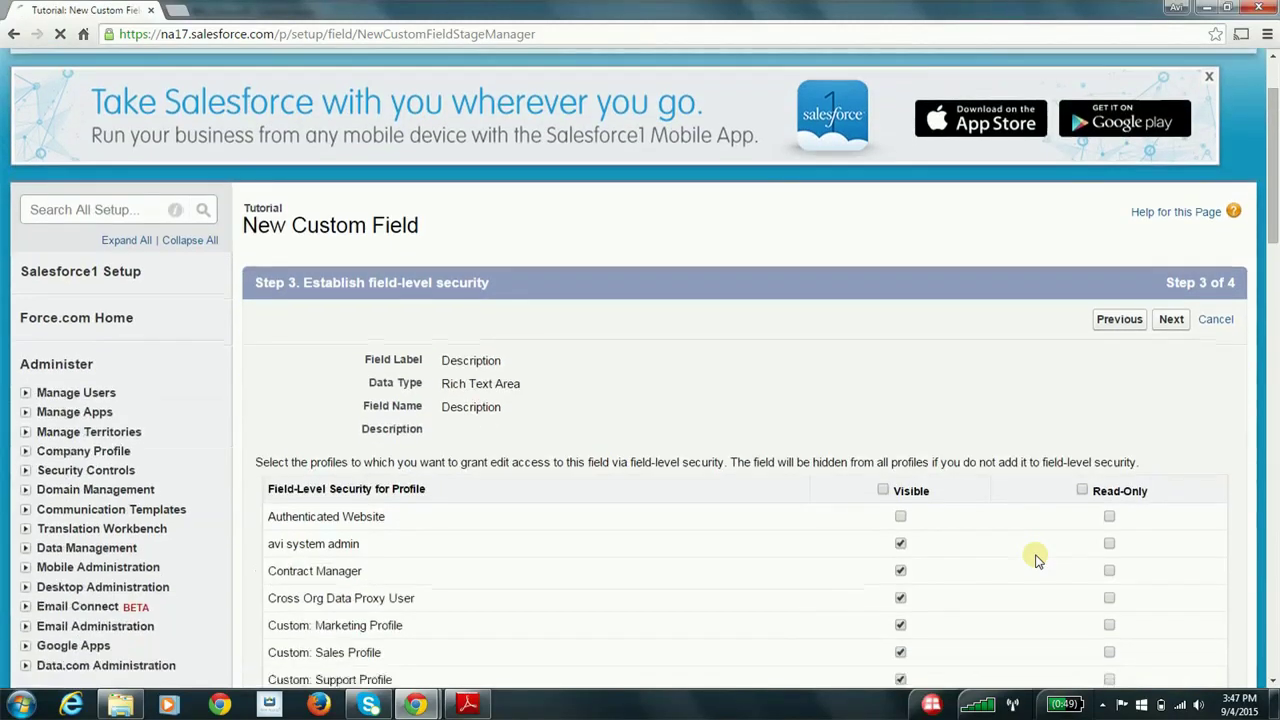
Accept the default field-level security, keep the field added to the article type layout, and save it.
{"action": "scroll", "coordinate": [1036, 560], "scroll_direction": "down", "scroll_amount": 2}
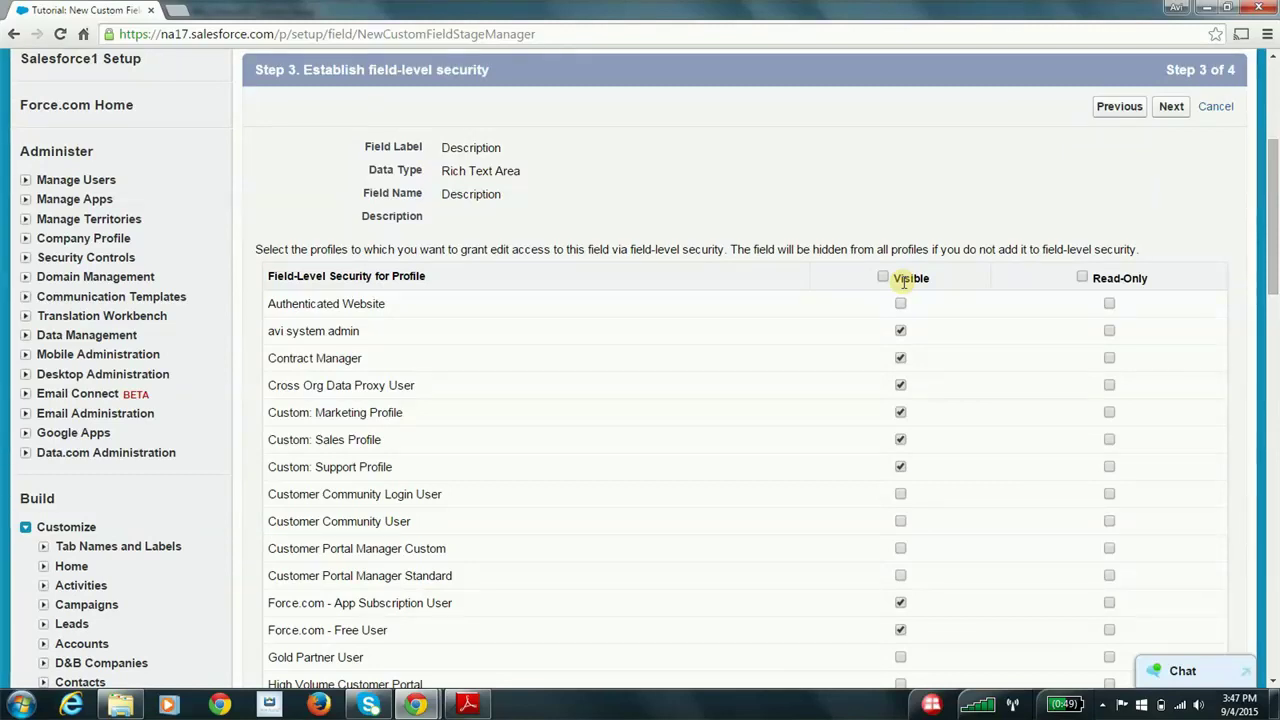
{"action": "scroll", "coordinate": [1071, 420], "scroll_direction": "down", "scroll_amount": 3}
{"action": "scroll", "coordinate": [1071, 420], "scroll_direction": "down", "scroll_amount": 5}
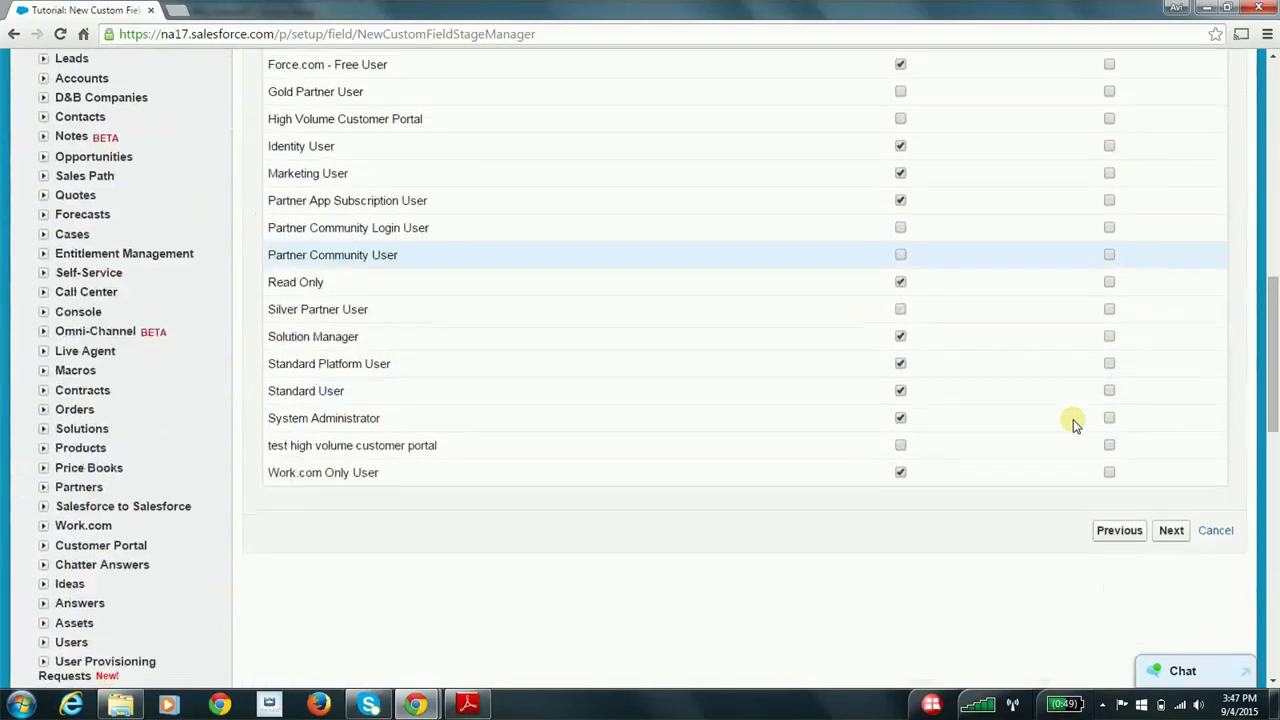
{"action": "left_click", "coordinate": [1174, 370]}
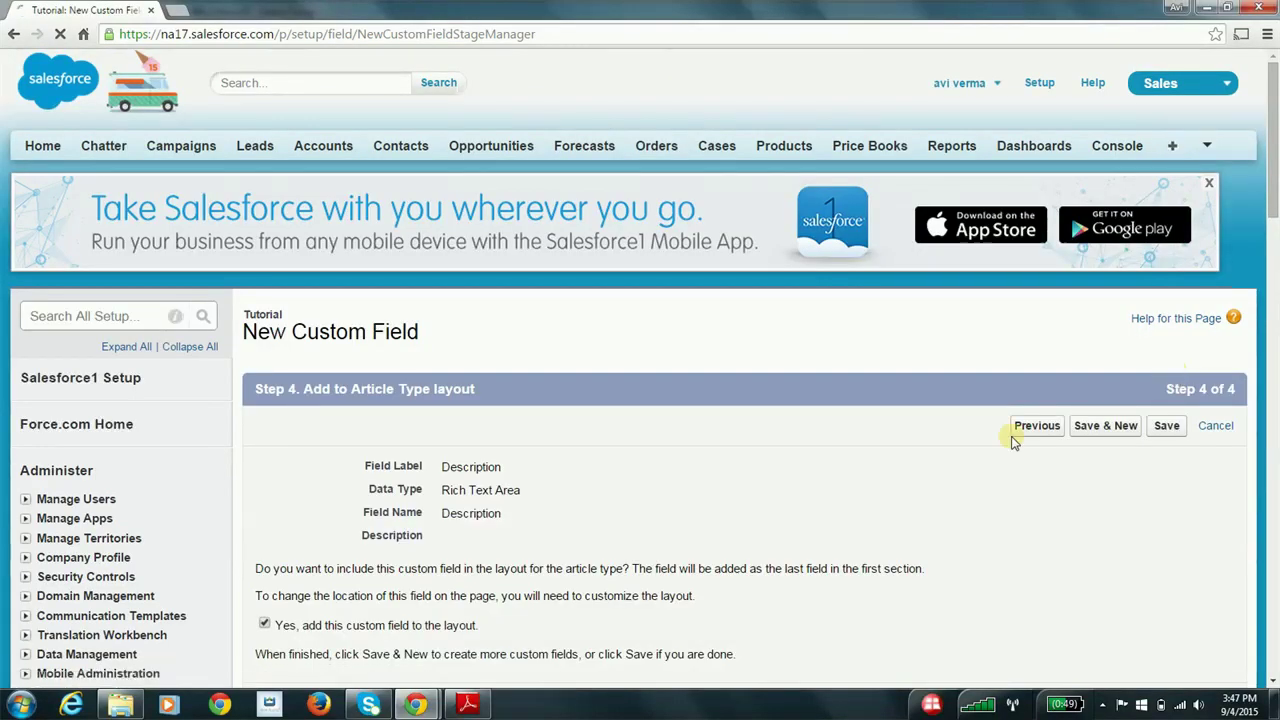
{"action": "scroll", "coordinate": [1008, 432], "scroll_direction": "down", "scroll_amount": 2}
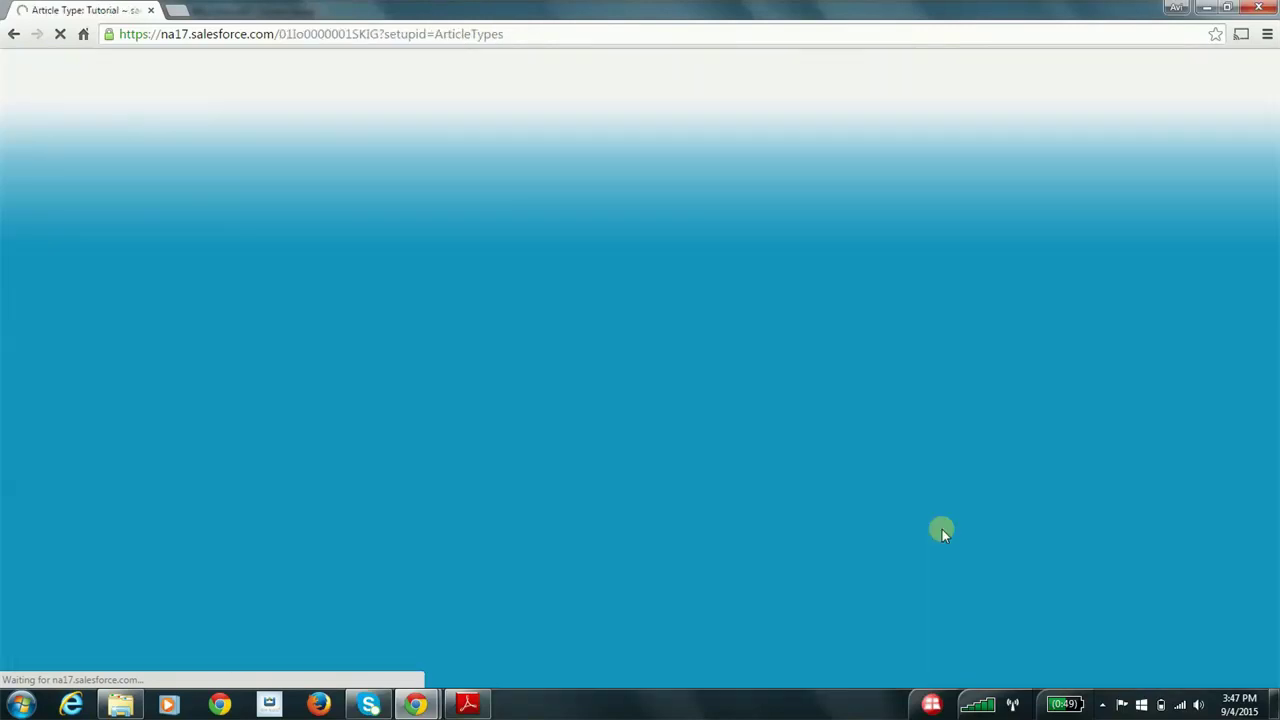
Examine the Tutorial article type's field list and check step 3 in the Adobe Reader primer PDF before returning to Salesforce.
{"action": "scroll", "coordinate": [942, 529], "scroll_direction": "down", "scroll_amount": 3}
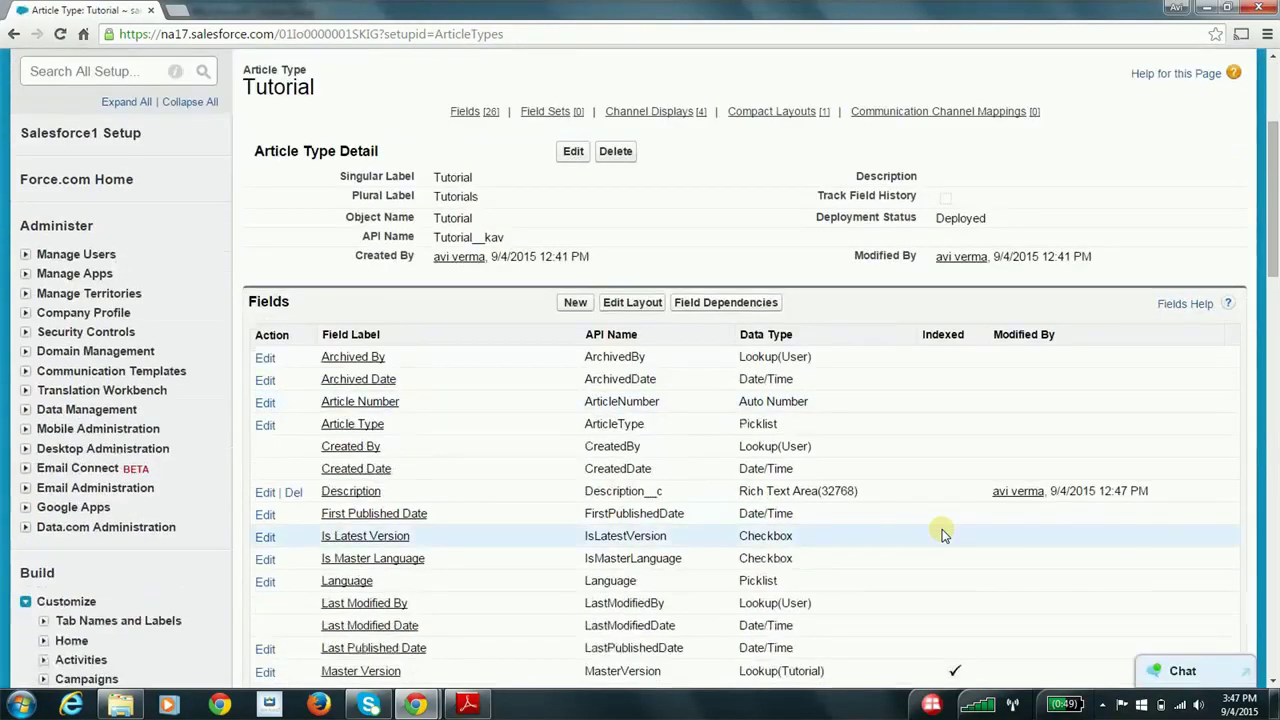
{"action": "scroll", "coordinate": [940, 527], "scroll_direction": "down", "scroll_amount": 1}
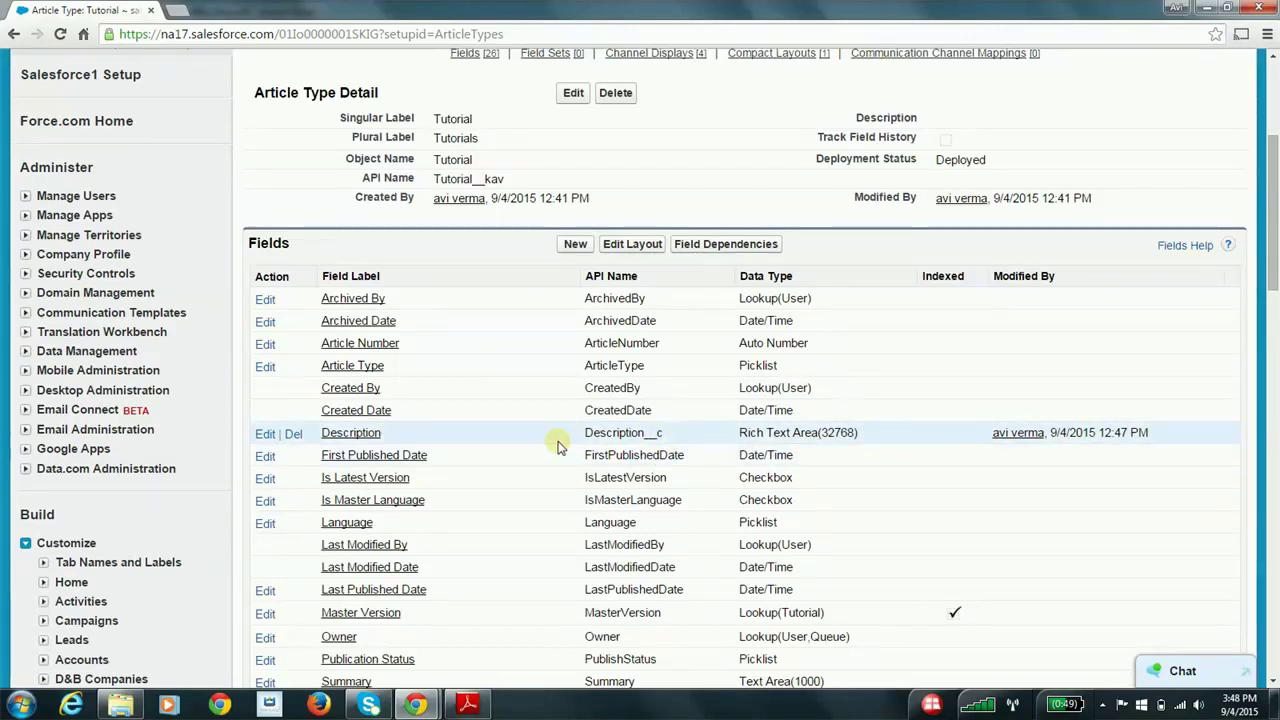
{"action": "scroll", "coordinate": [558, 446], "scroll_direction": "down", "scroll_amount": 1}
{"action": "scroll", "coordinate": [558, 446], "scroll_direction": "down", "scroll_amount": 3}
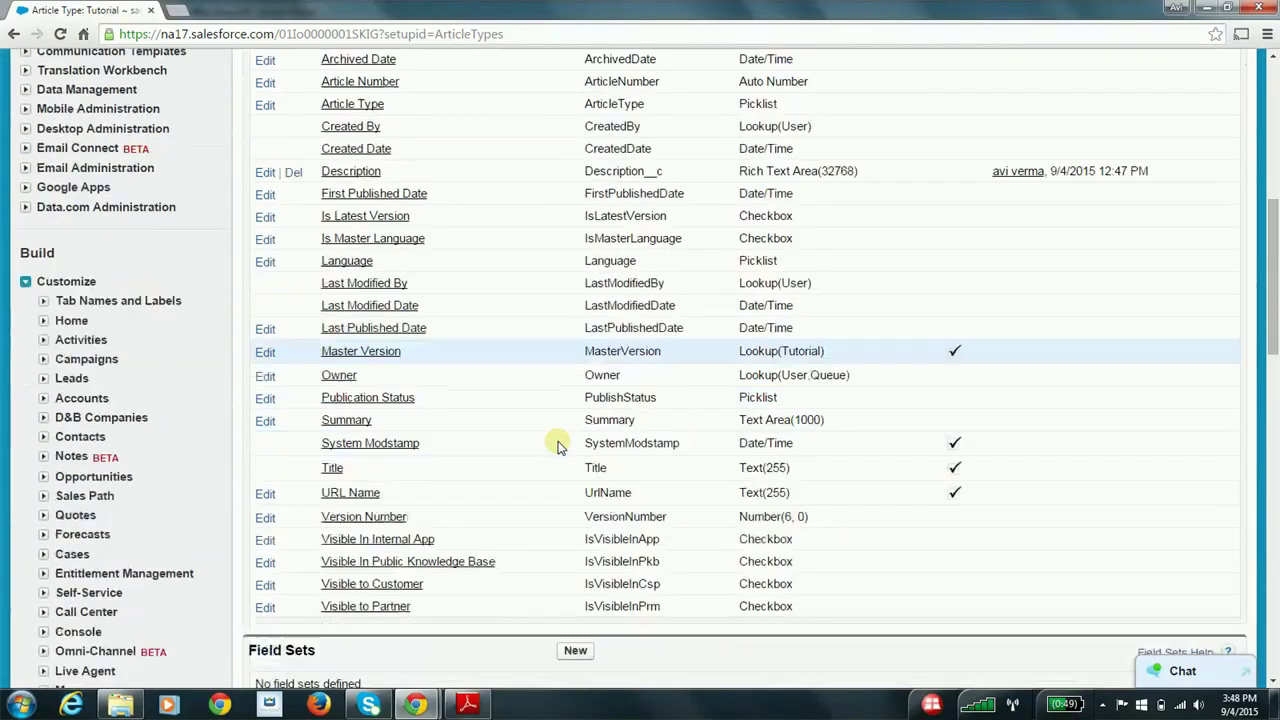
{"action": "scroll", "coordinate": [558, 446], "scroll_direction": "up", "scroll_amount": 4}
{"action": "scroll", "coordinate": [558, 446], "scroll_direction": "up", "scroll_amount": 1}
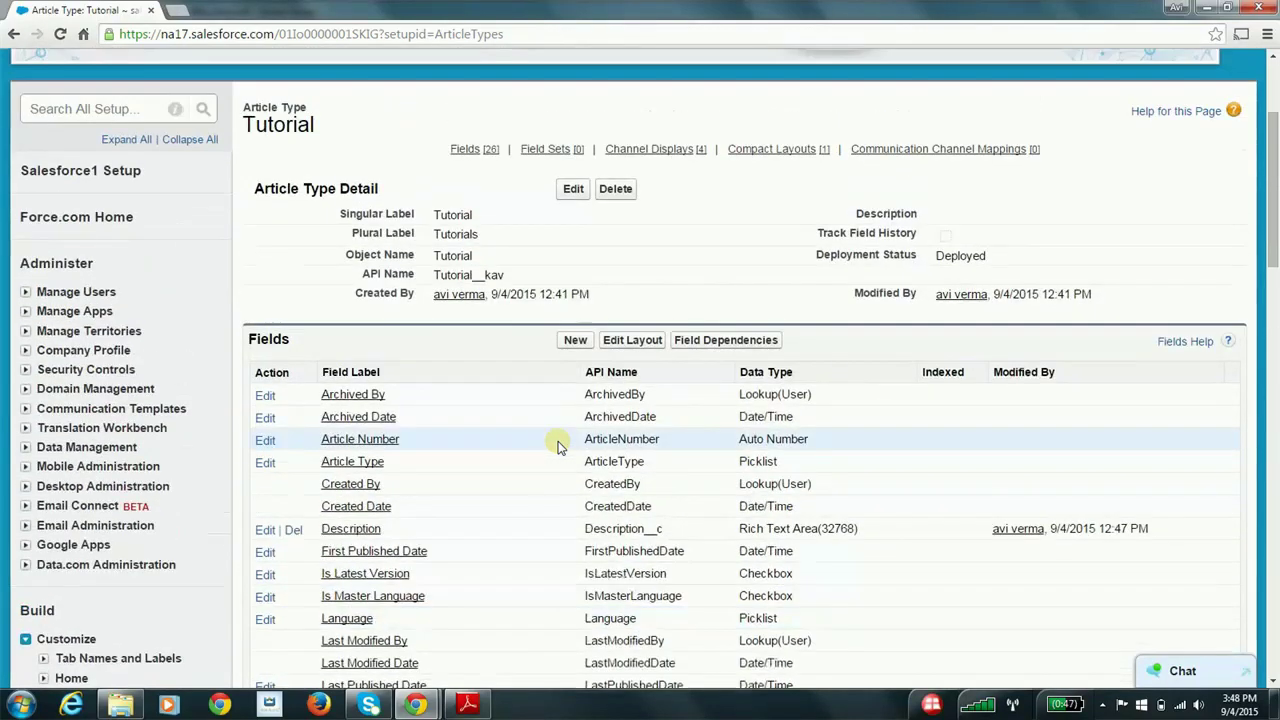
{"action": "scroll", "coordinate": [558, 446], "scroll_direction": "down", "scroll_amount": 1}
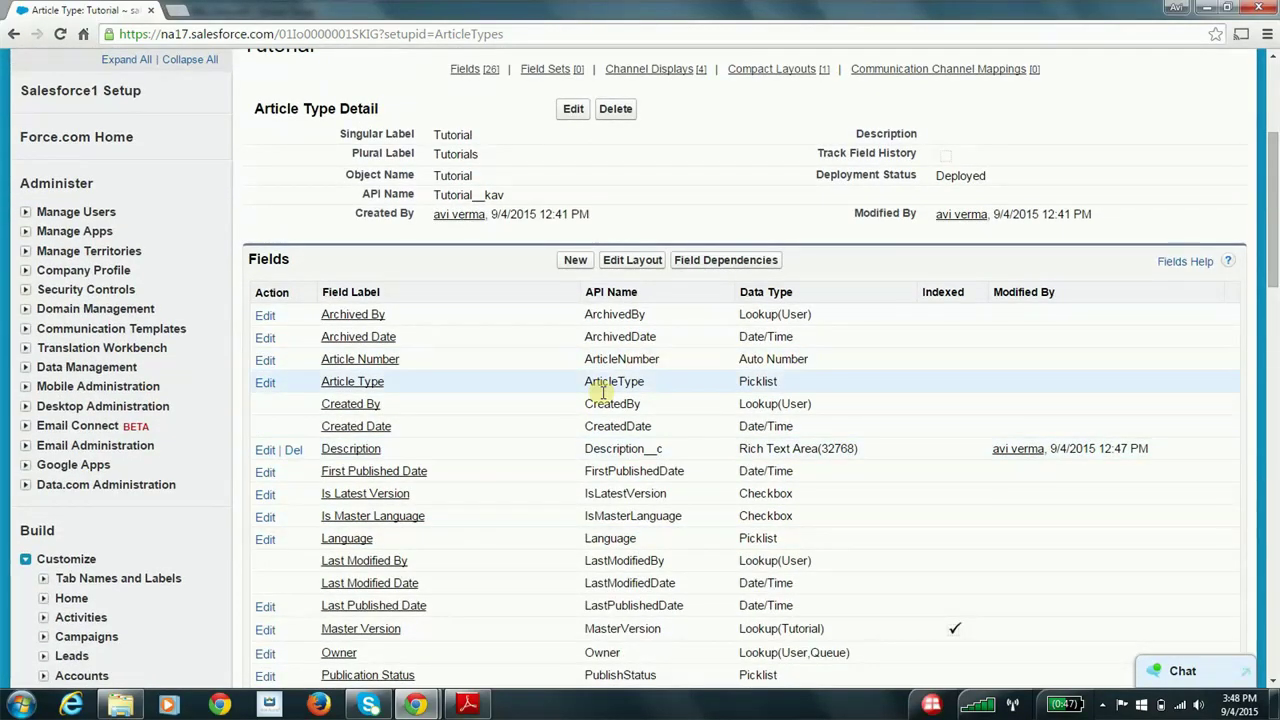
{"action": "scroll", "coordinate": [590, 394], "scroll_direction": "down", "scroll_amount": 2}
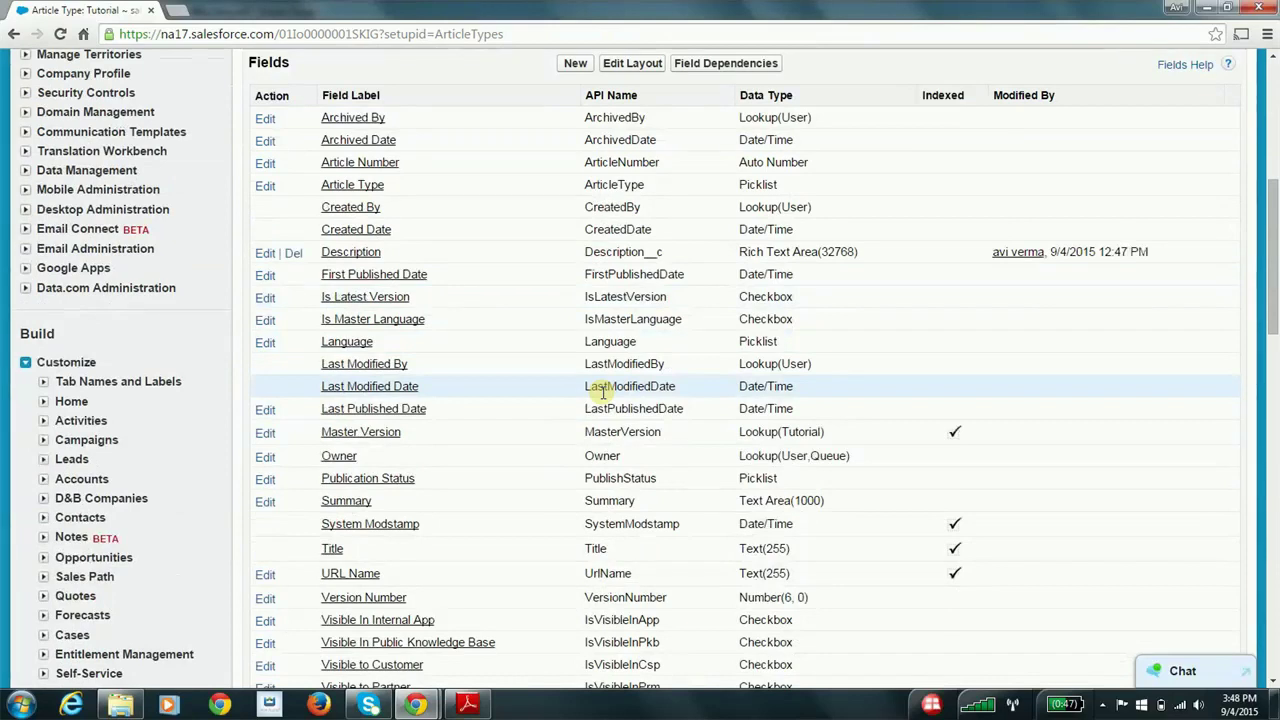
{"action": "key", "text": "alt+Tab"}
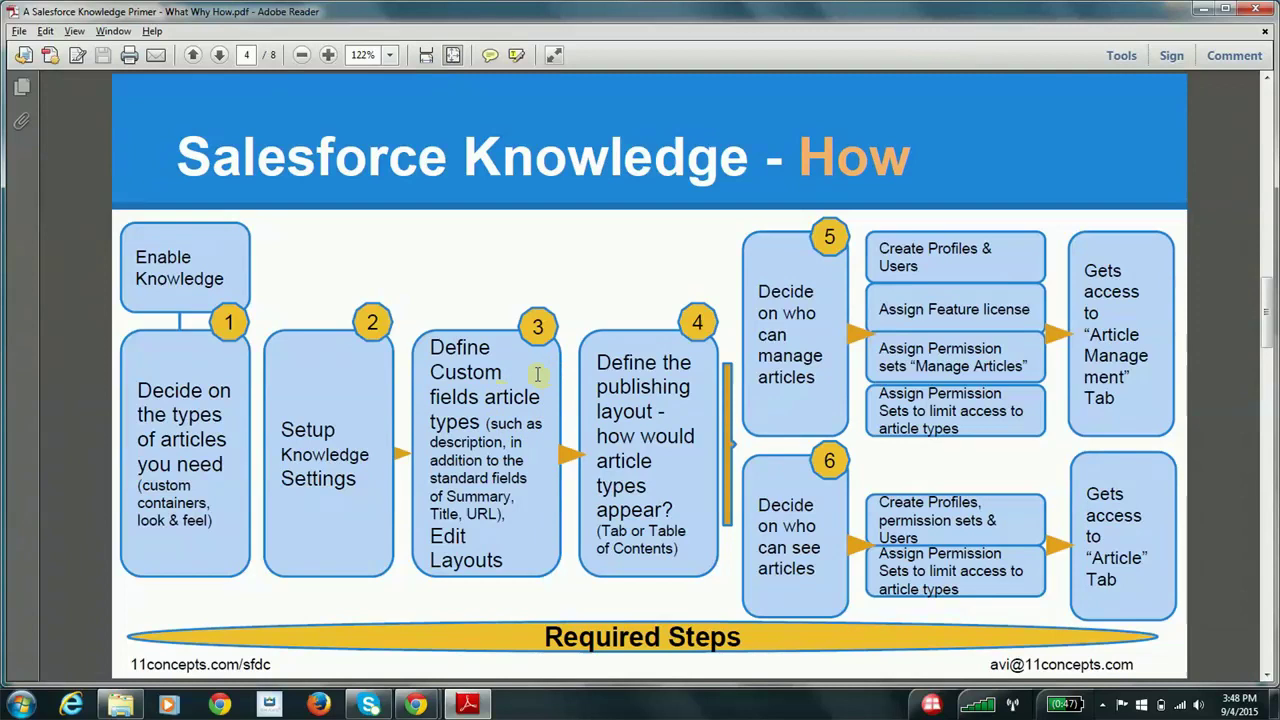
{"action": "key", "text": "alt+Tab"}
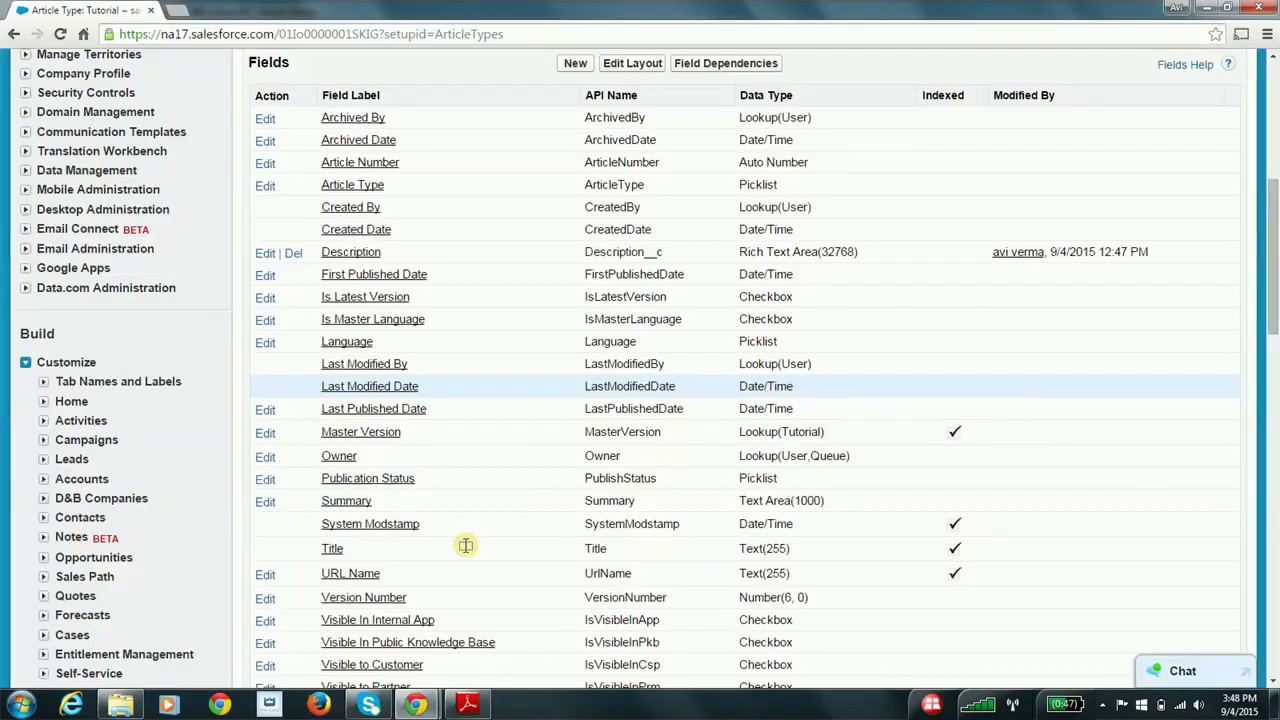
Open the Tutorial layout for editing and add the Title and Summary fields above Description in the Information section.
{"action": "scroll", "coordinate": [566, 466], "scroll_direction": "up", "scroll_amount": 3}
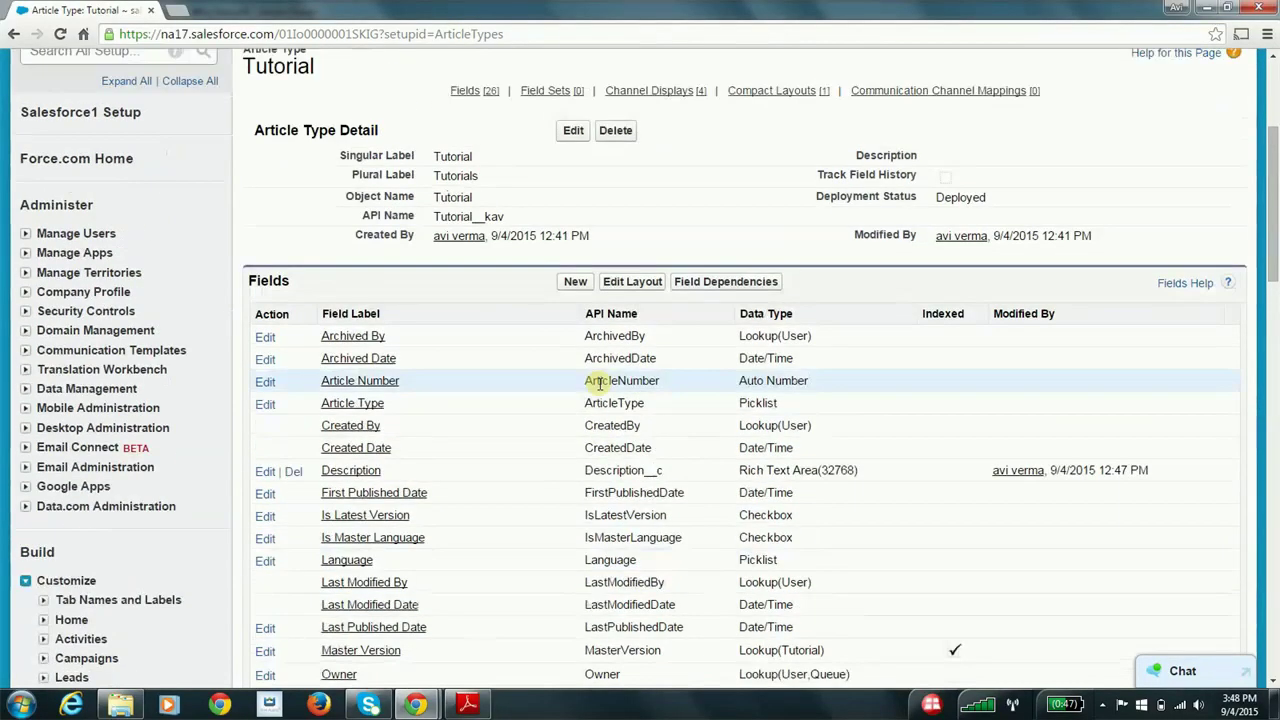
{"action": "left_click", "coordinate": [634, 281]}
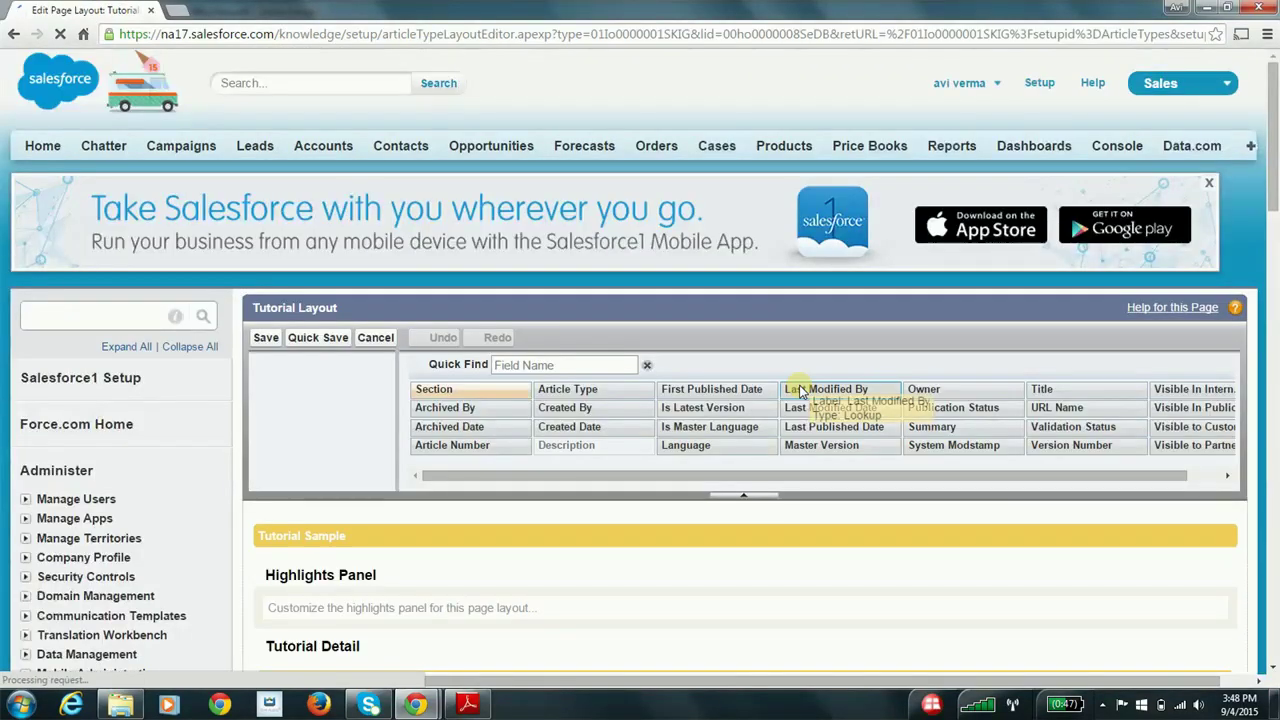
{"action": "scroll", "coordinate": [800, 388], "scroll_direction": "down", "scroll_amount": 2}
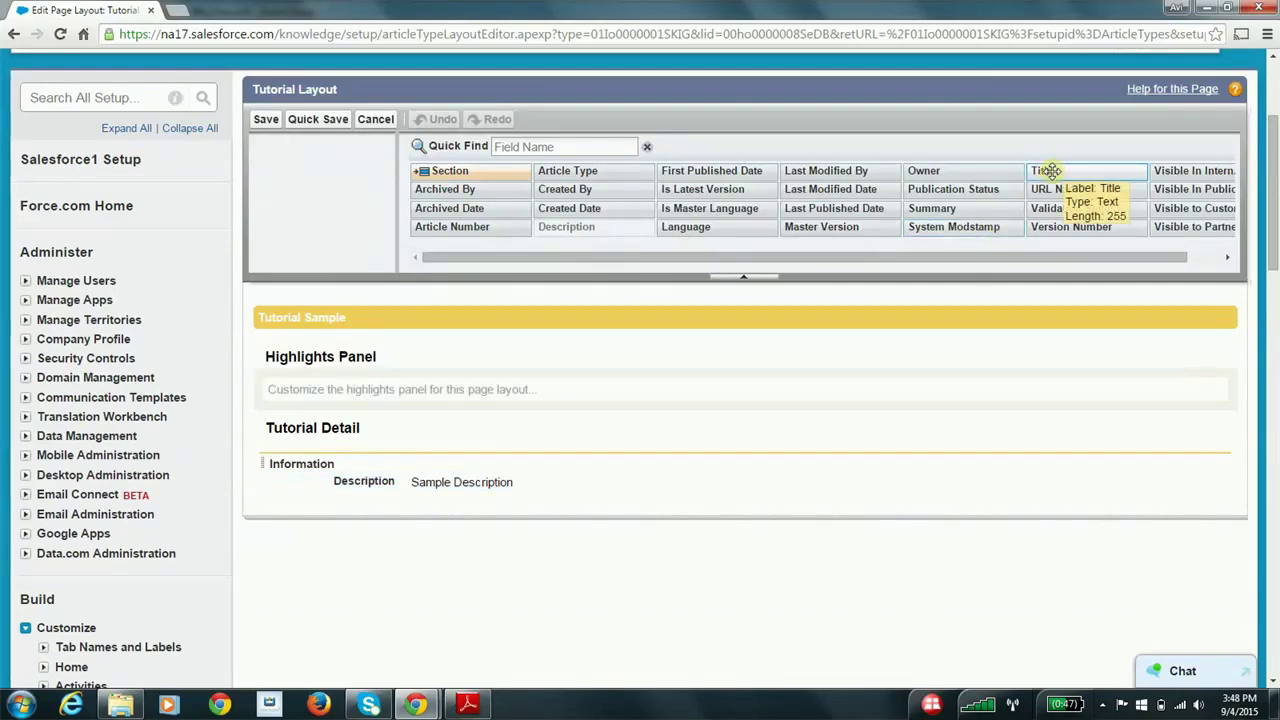
{"action": "left_click_drag", "start_coordinate": [1047, 170], "coordinate": [486, 466]}
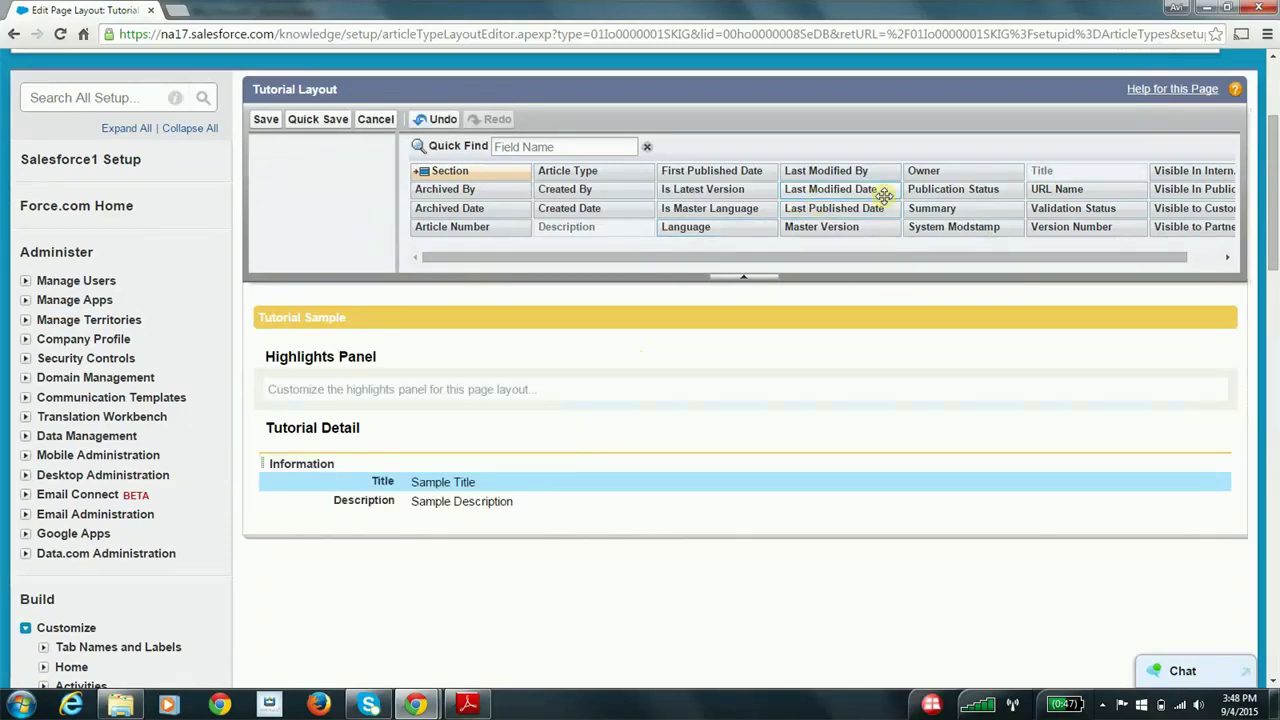
{"action": "left_click_drag", "start_coordinate": [934, 208], "coordinate": [465, 500]}
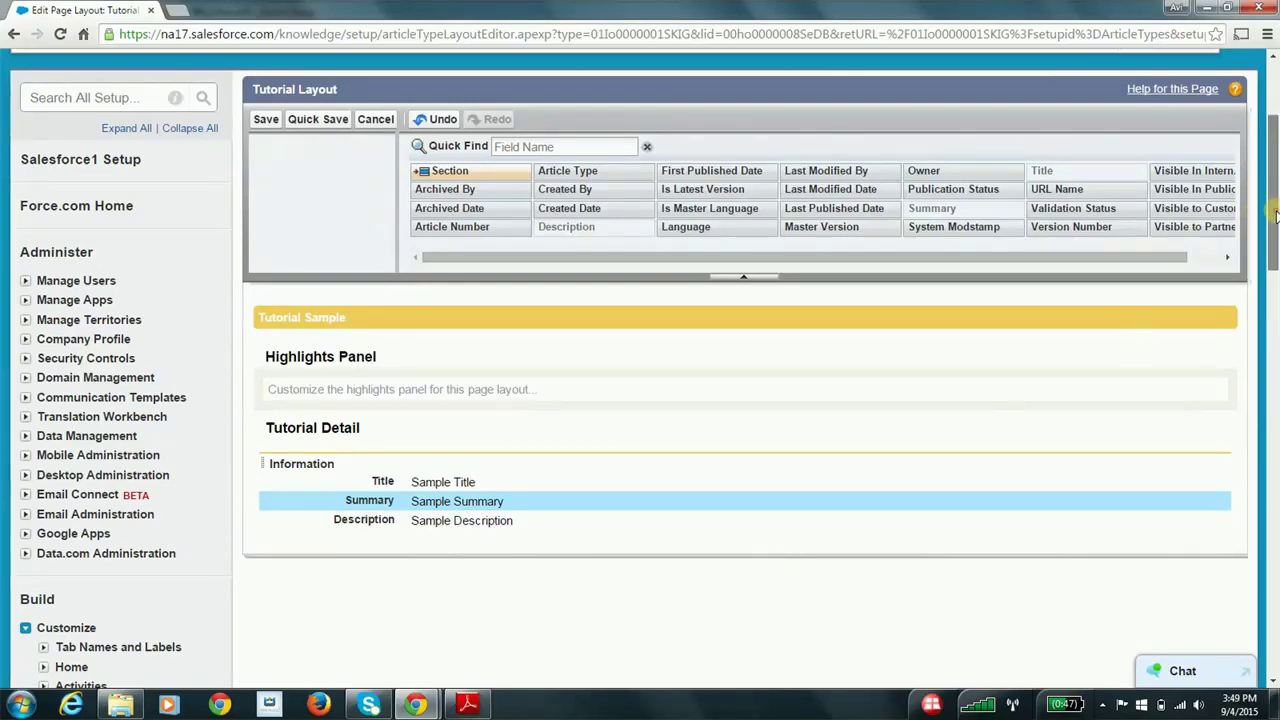
Save the Tutorial page layout and check step 4 in the Adobe Reader primer PDF before returning to Salesforce.
{"action": "mouse_move", "coordinate": [1274, 214]}
{"action": "left_mouse_down"}
{"action": "mouse_move", "coordinate": [1274, 228]}
{"action": "mouse_move", "coordinate": [1274, 201]}
{"action": "left_mouse_up"}
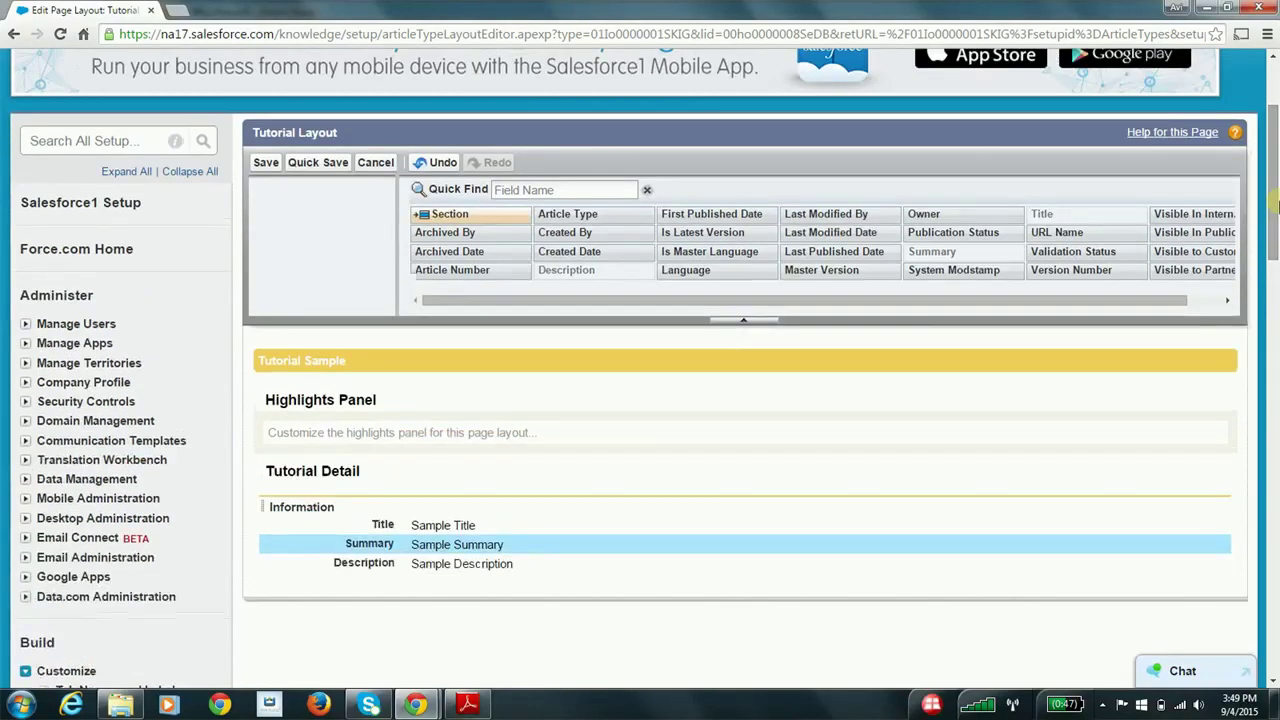
{"action": "left_click", "coordinate": [265, 166]}
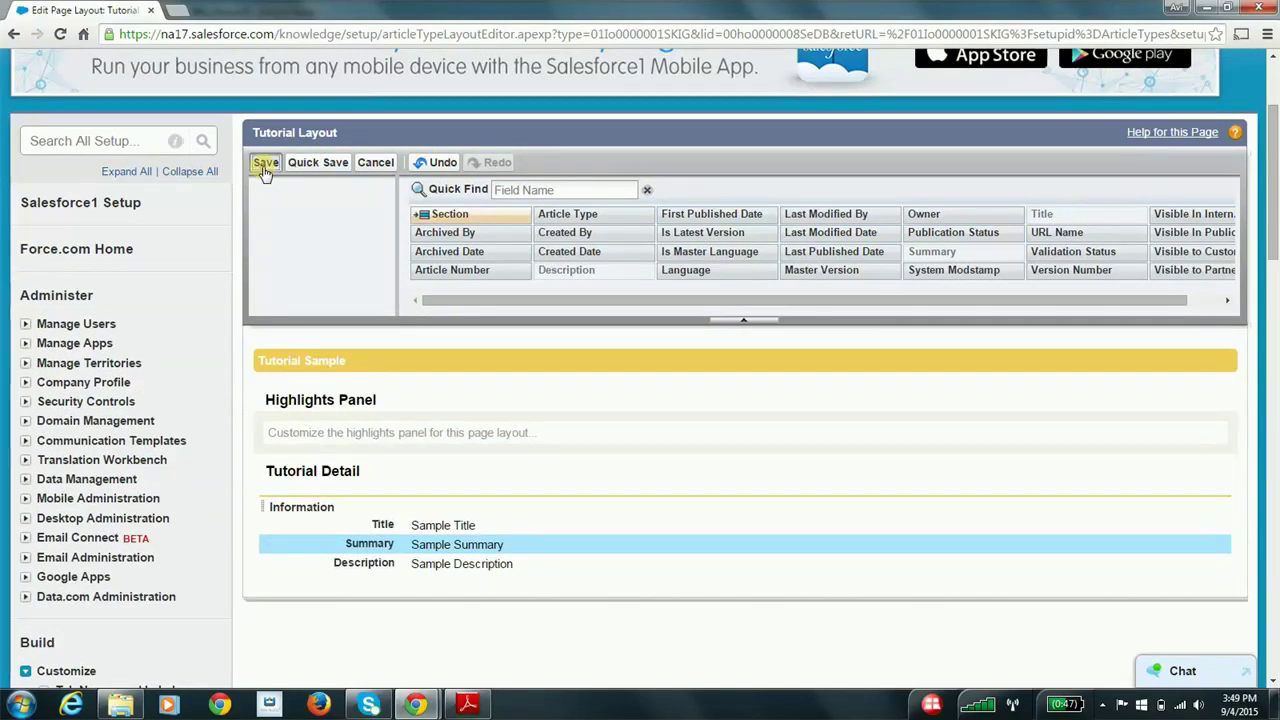
{"action": "key", "text": "alt+Tab"}
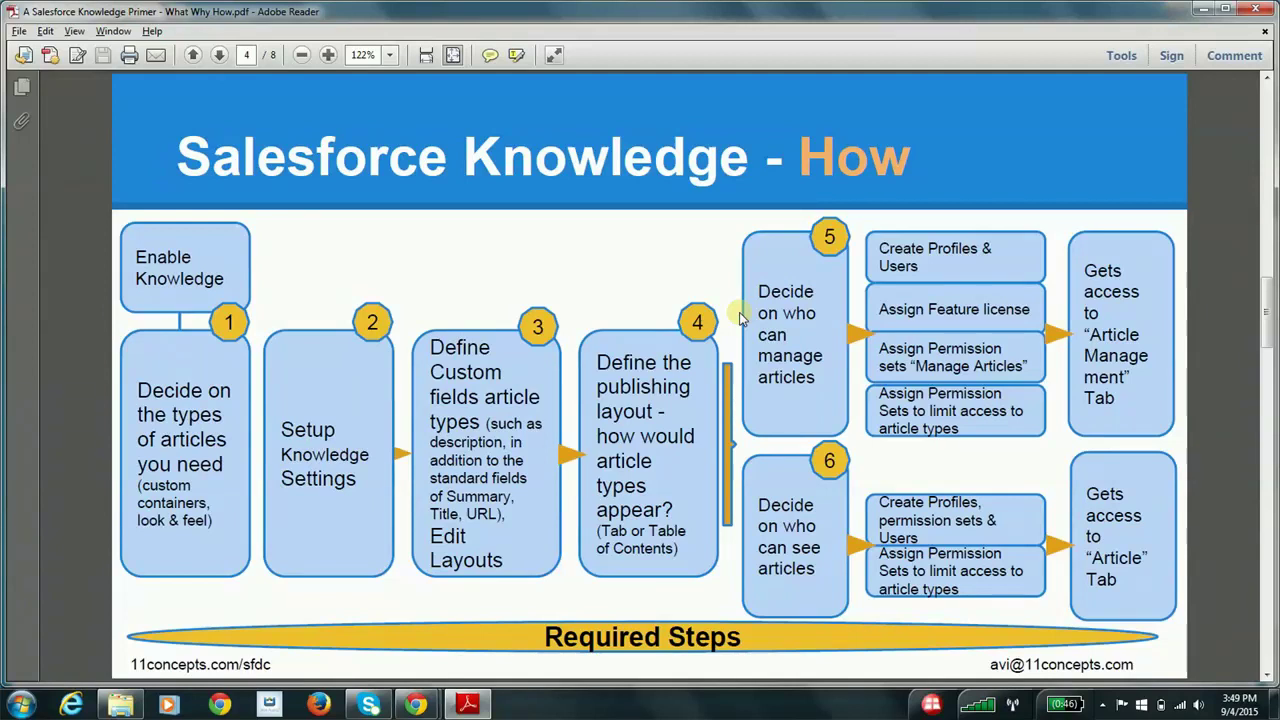
{"action": "key", "text": "alt+Tab"}
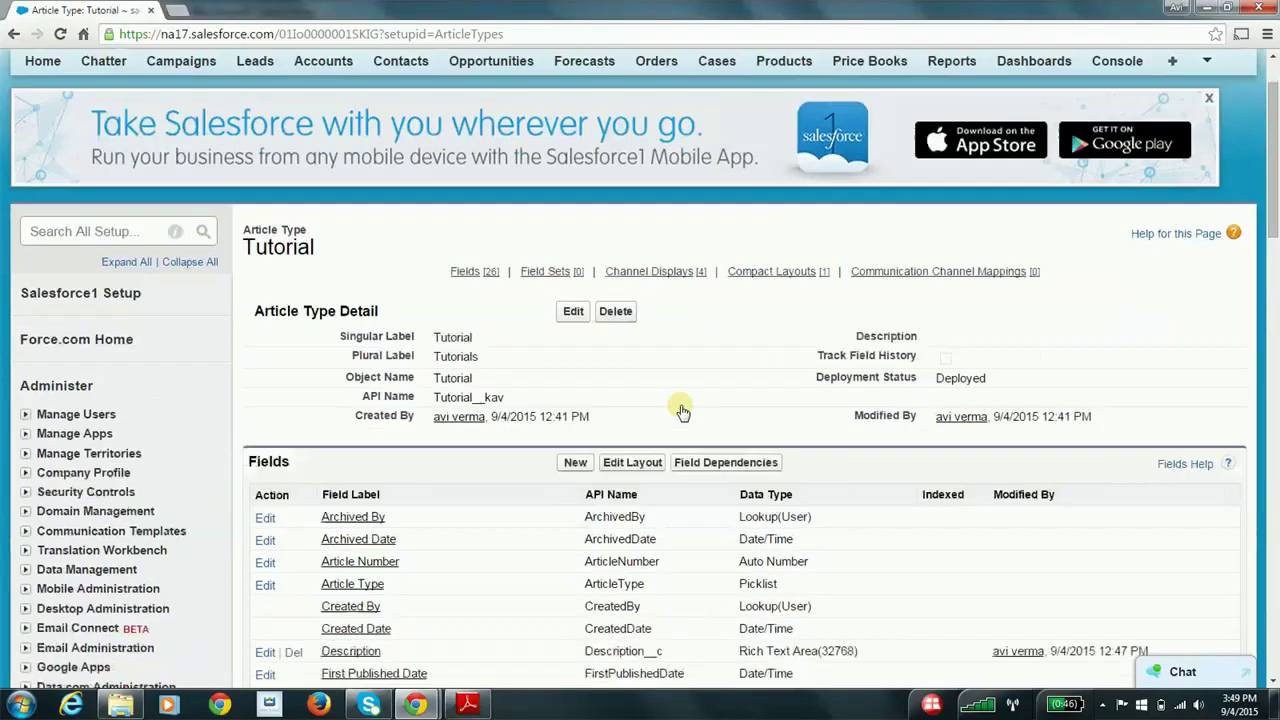
Save the Tutorial channel displays with Tab for all channels except Table of Contents for Public Knowledge Base, and check step 5 in the Adobe Reader primer.
{"action": "scroll", "coordinate": [680, 411], "scroll_direction": "down", "scroll_amount": 6}
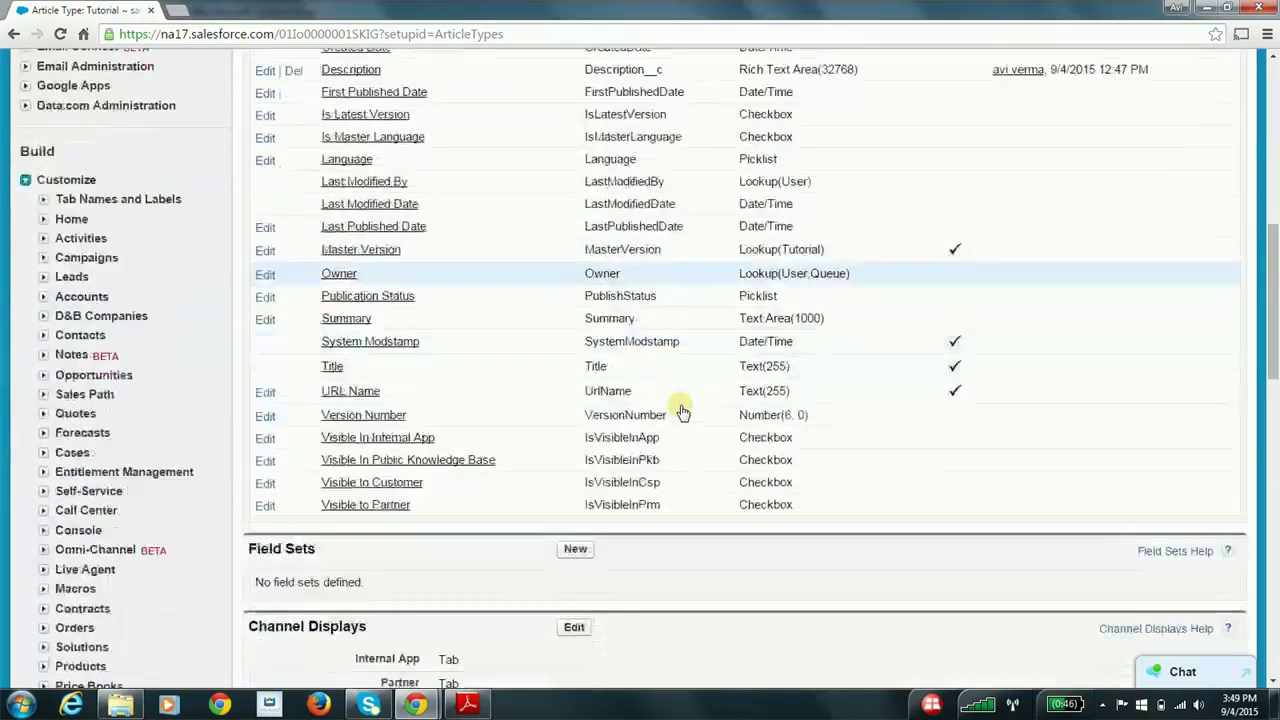
{"action": "scroll", "coordinate": [680, 411], "scroll_direction": "down", "scroll_amount": 3}
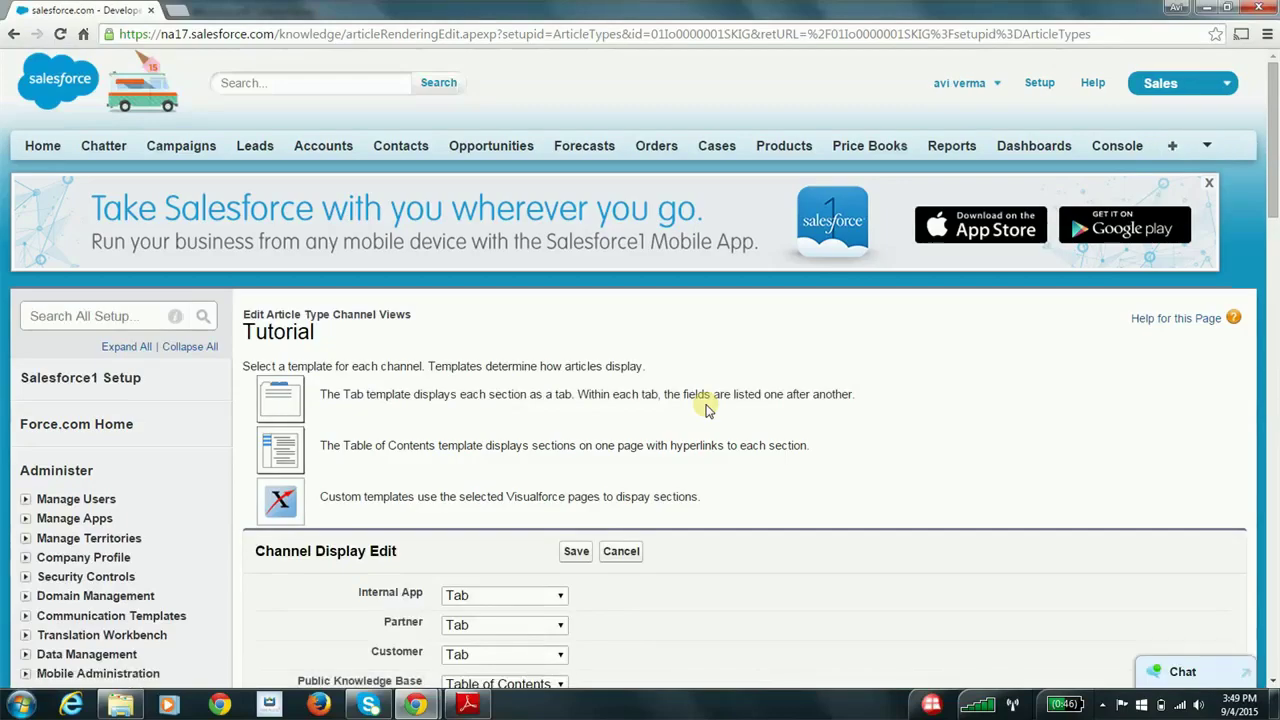
{"action": "scroll", "coordinate": [705, 408], "scroll_direction": "down", "scroll_amount": 3}
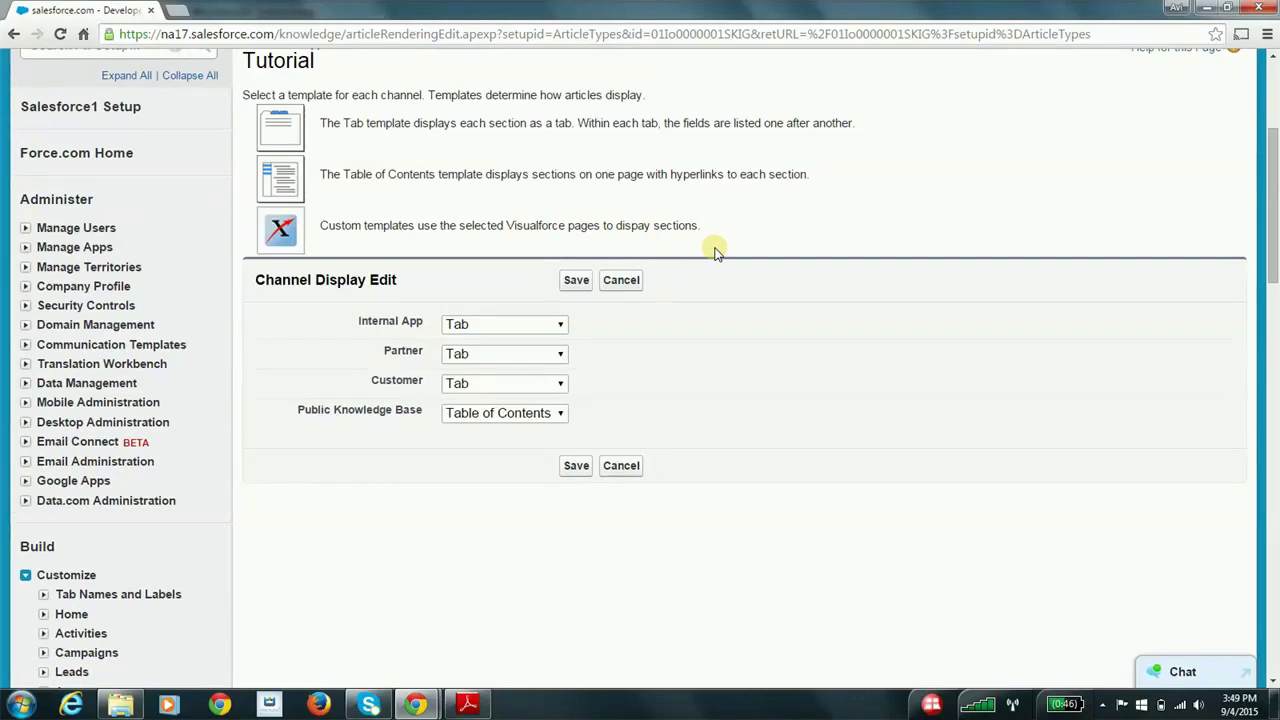
{"action": "left_click", "coordinate": [573, 468]}
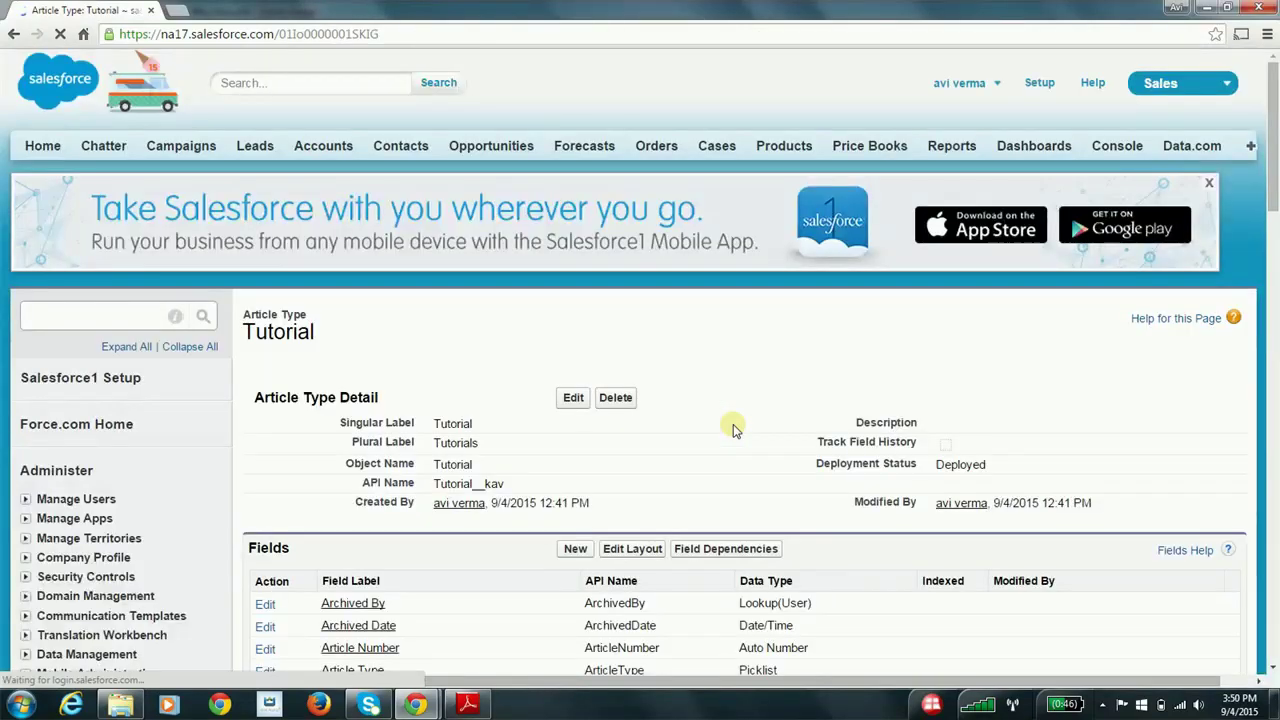
{"action": "key", "text": "alt+Tab"}
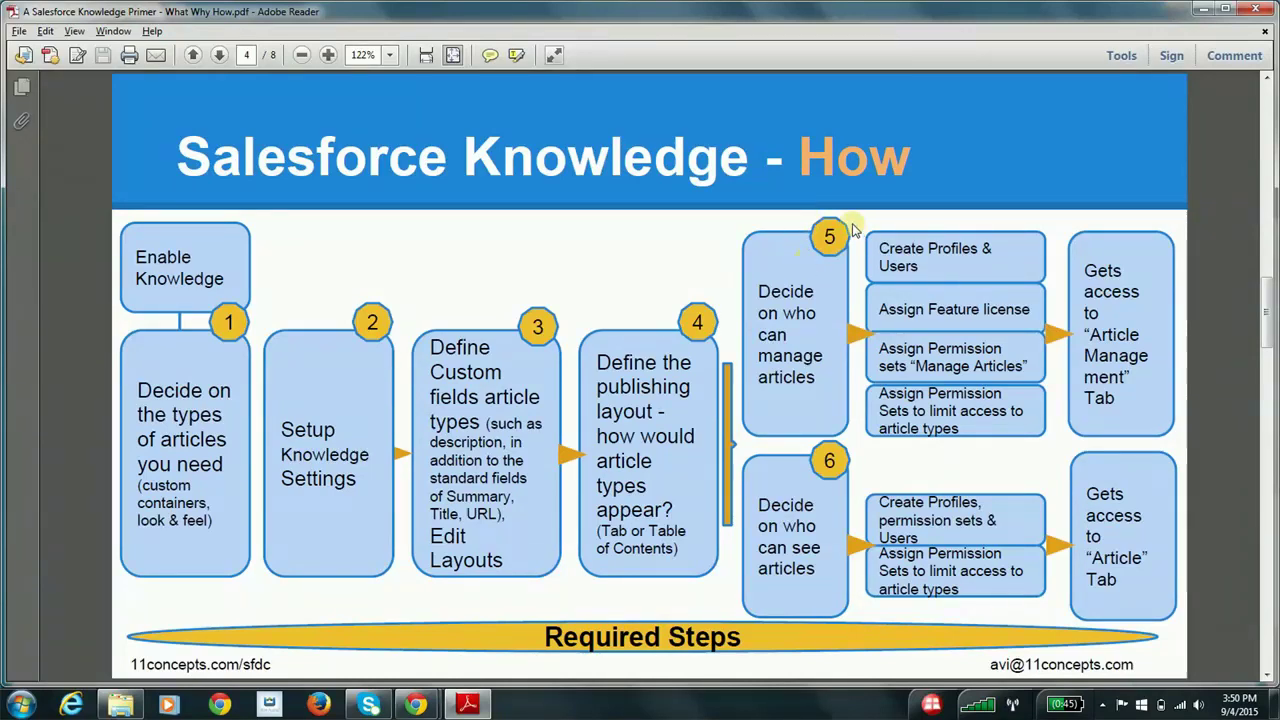
{"action": "key", "text": "alt+Tab"}
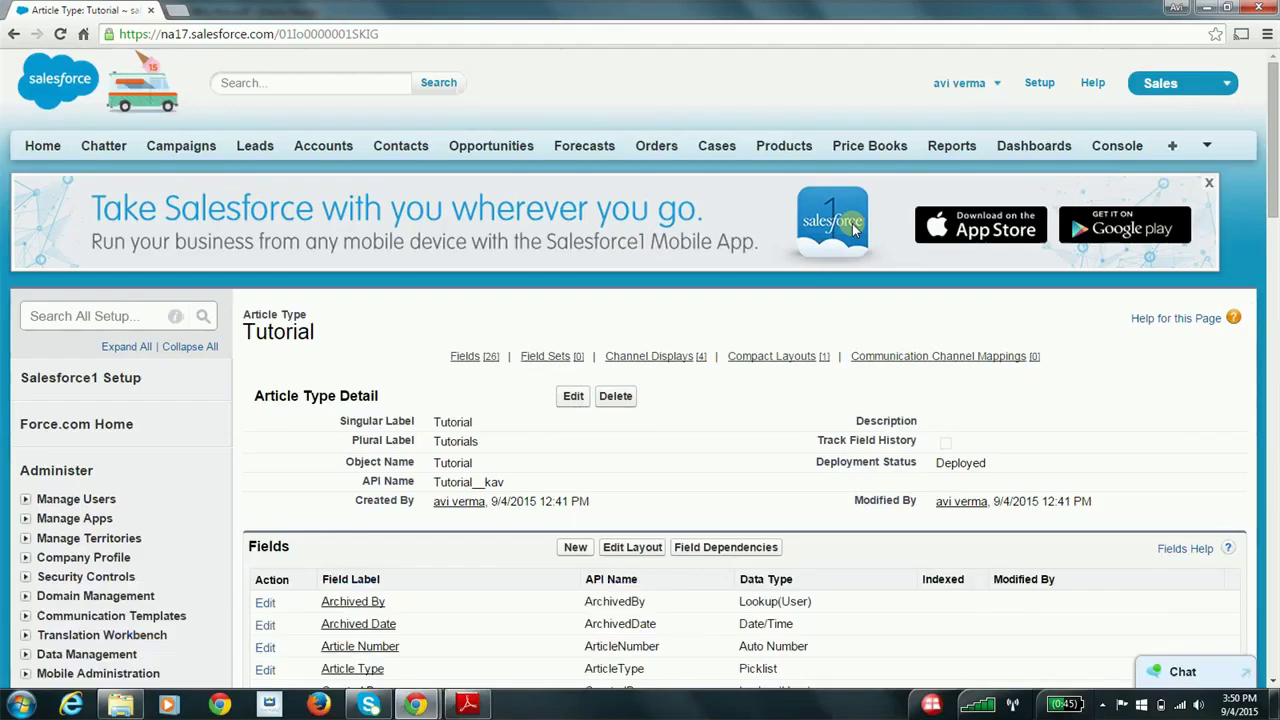
{"action": "left_click", "coordinate": [137, 317]}
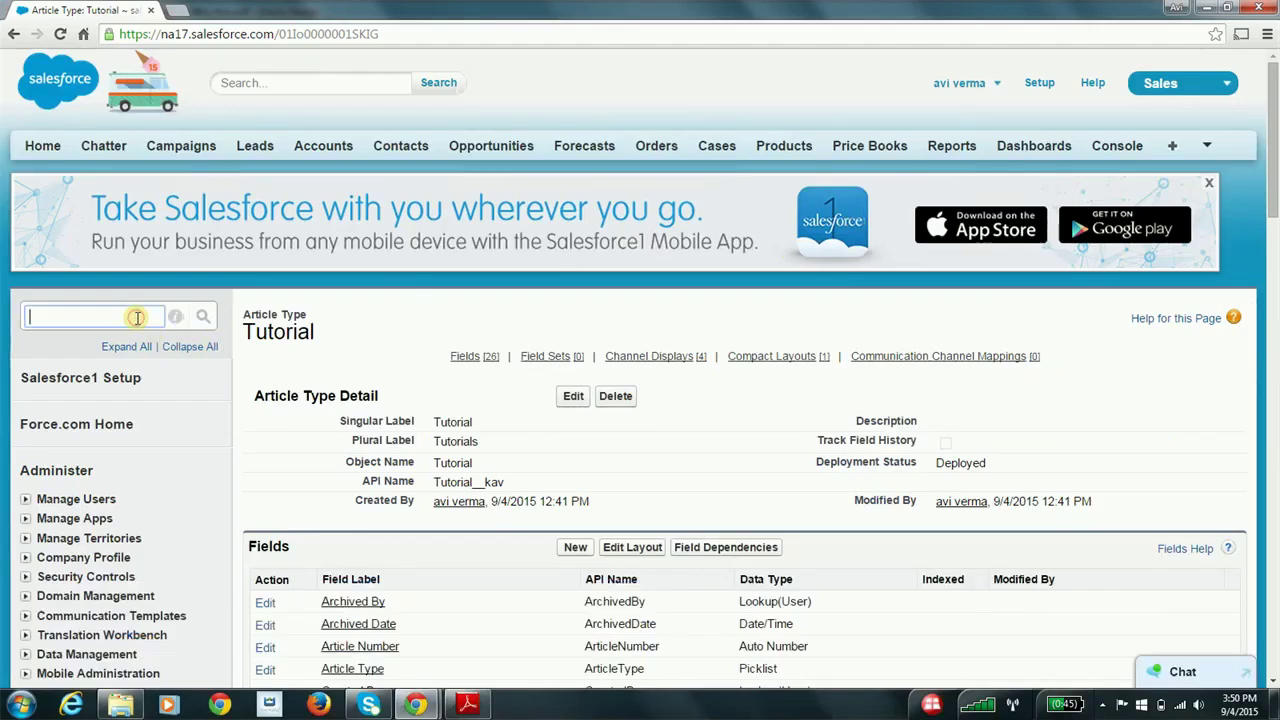
{"action": "type", "text": "kno"}
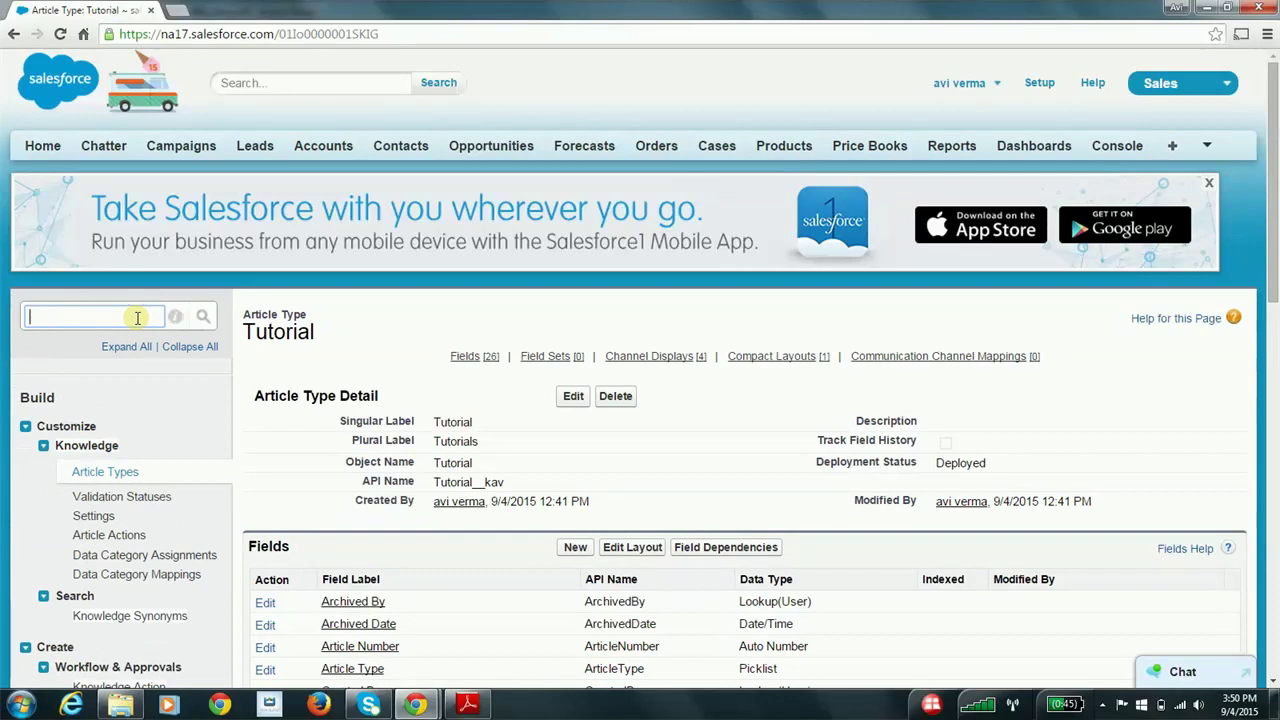
{"action": "scroll", "coordinate": [176, 388], "scroll_direction": "down", "scroll_amount": 1}
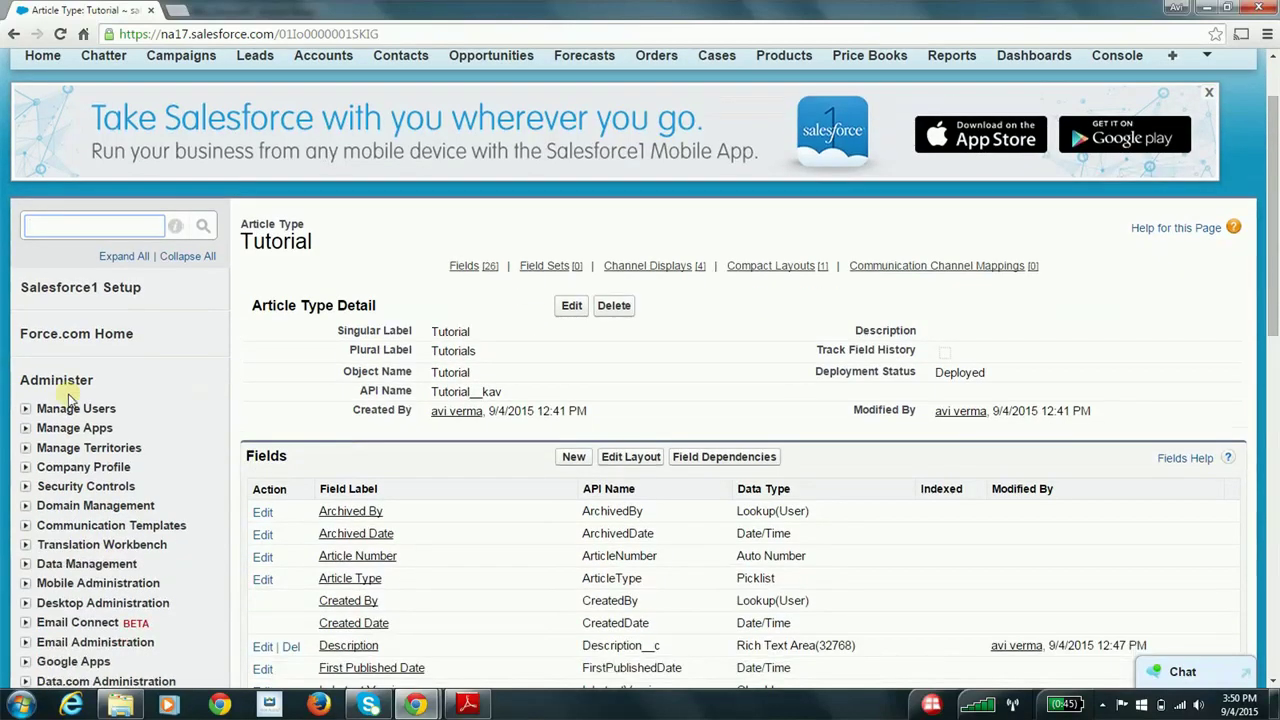
Open the Profiles list under Manage Users and go to its second page to find the Standard User profile.
{"action": "left_click", "coordinate": [25, 408]}
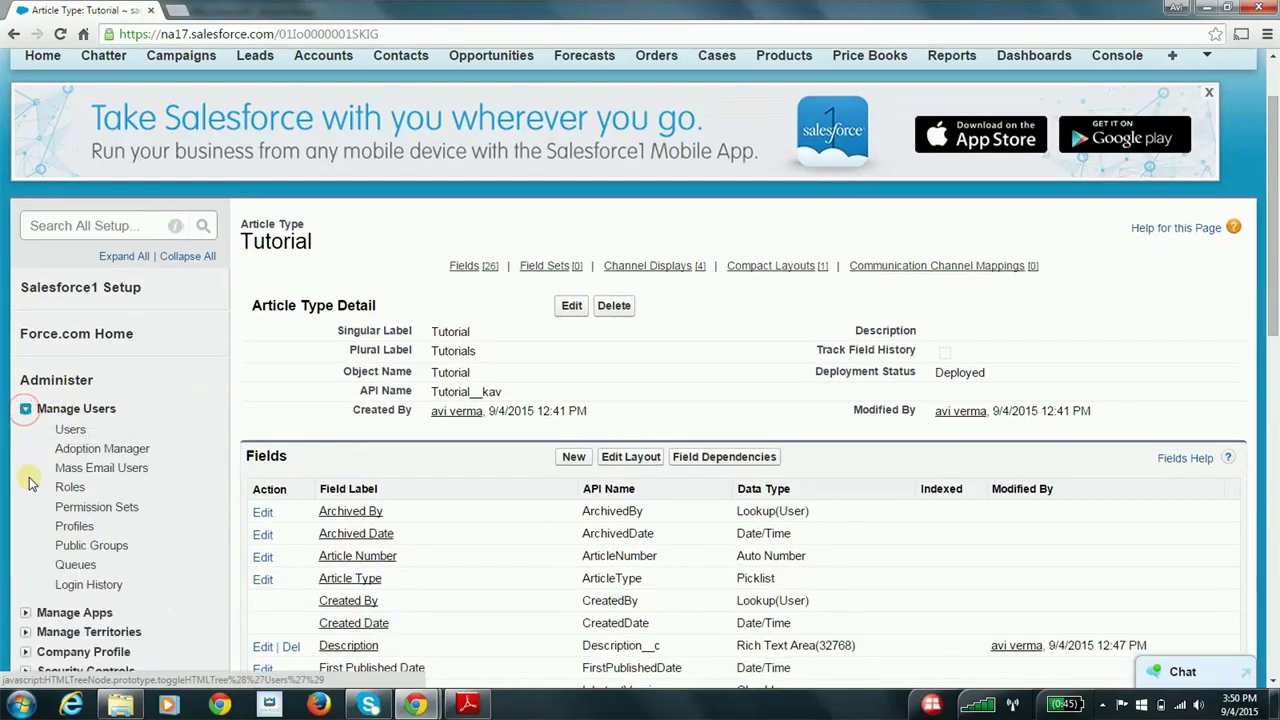
{"action": "left_click", "coordinate": [74, 527]}
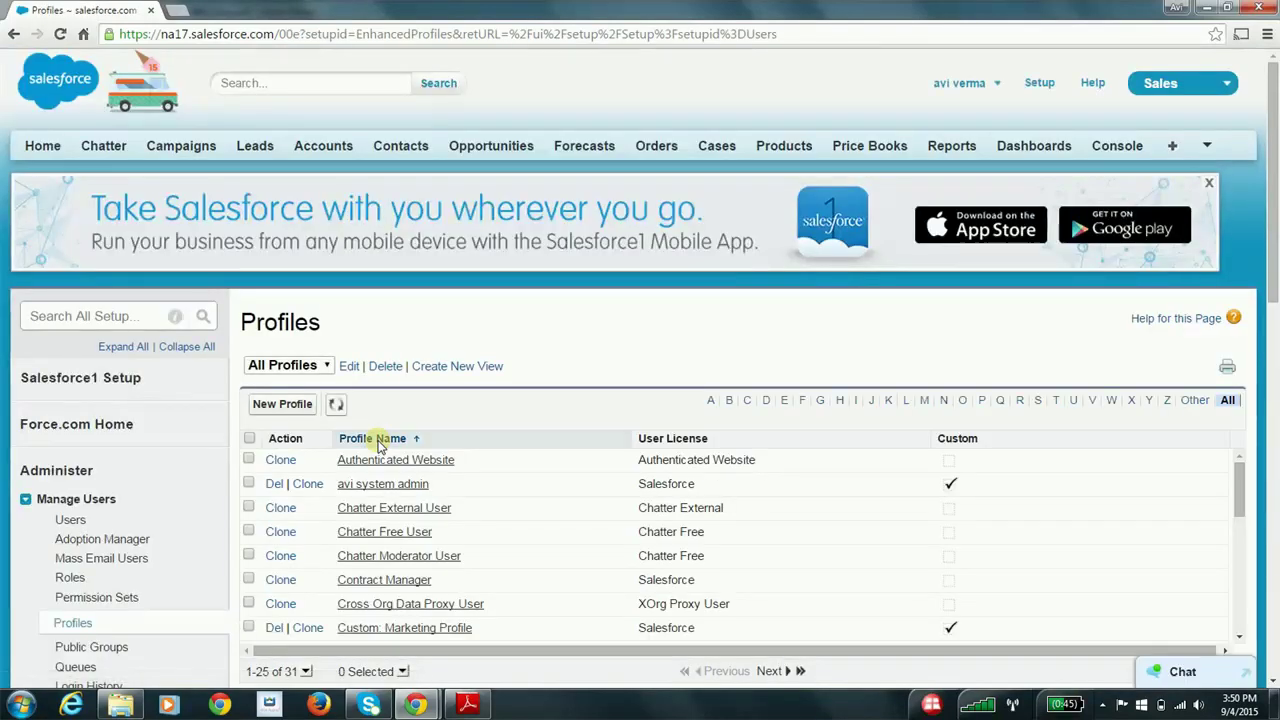
{"action": "scroll", "coordinate": [533, 477], "scroll_direction": "down", "scroll_amount": 2}
{"action": "scroll", "coordinate": [533, 477], "scroll_direction": "down", "scroll_amount": 2}
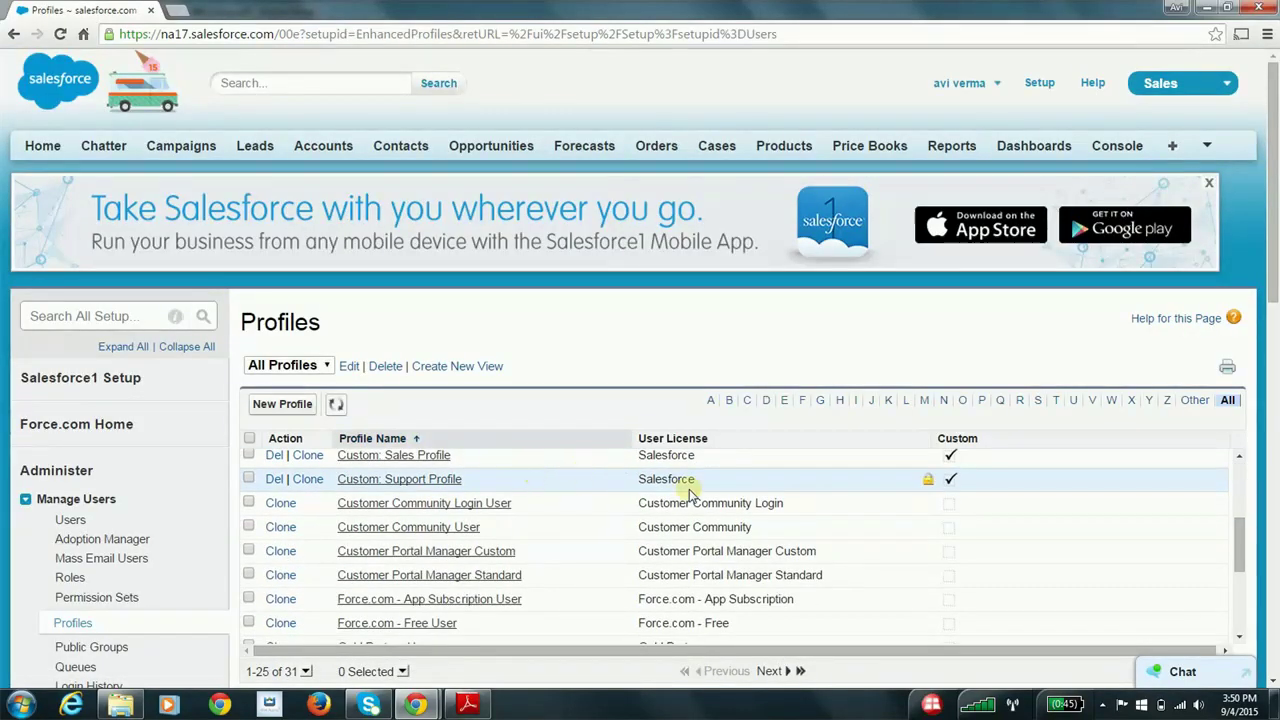
{"action": "scroll", "coordinate": [686, 486], "scroll_direction": "down", "scroll_amount": 5}
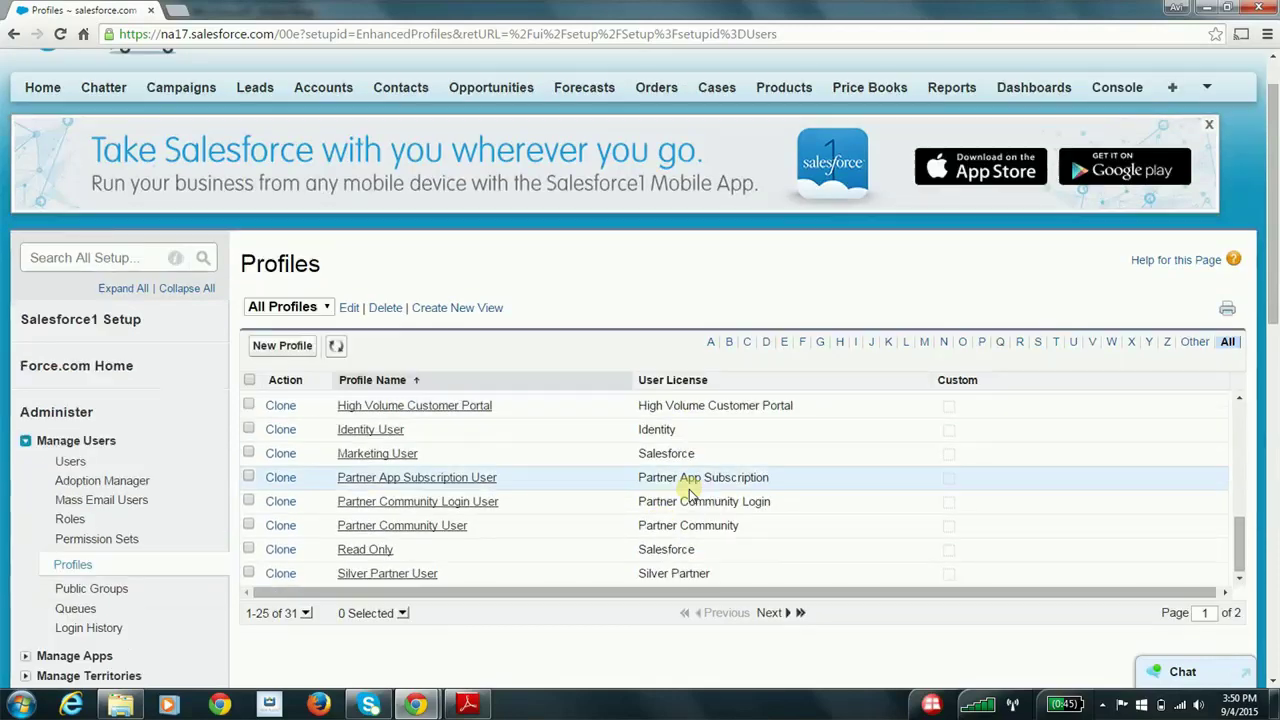
{"action": "left_click", "coordinate": [767, 613]}
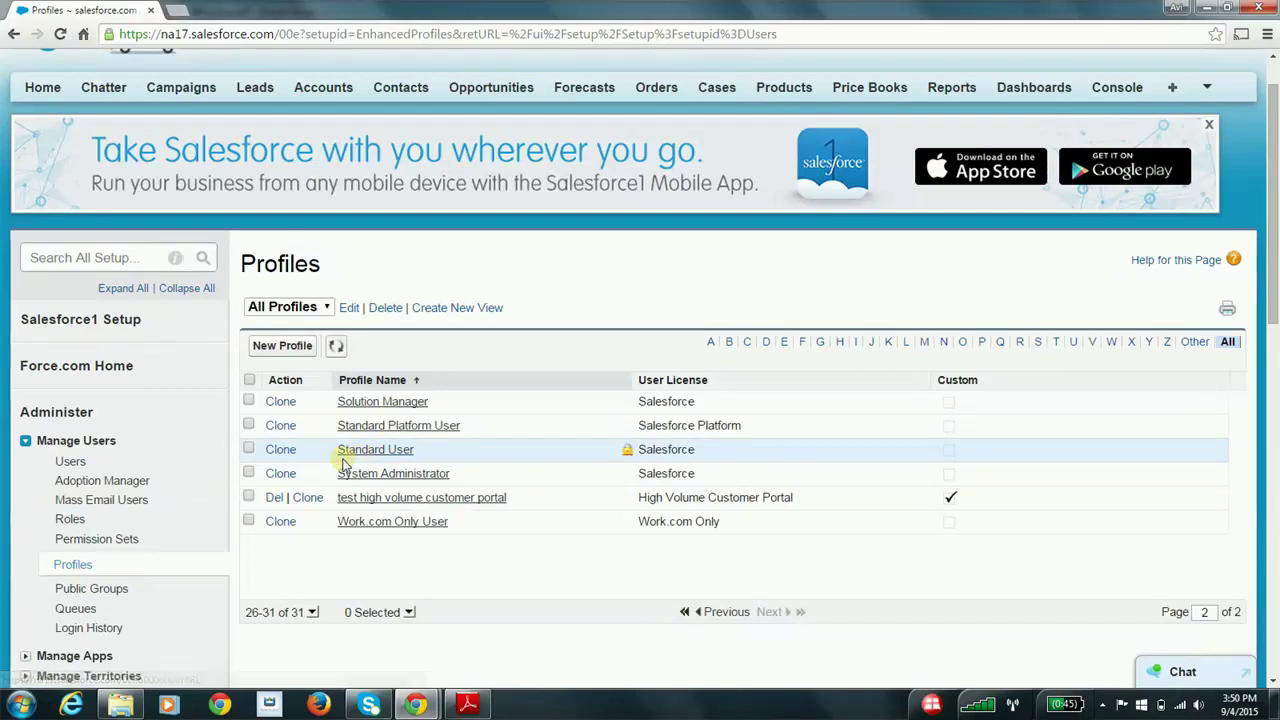
Clone the Standard User profile, name the new profile Knowledge Manager, and save it.
{"action": "left_click", "coordinate": [282, 450]}
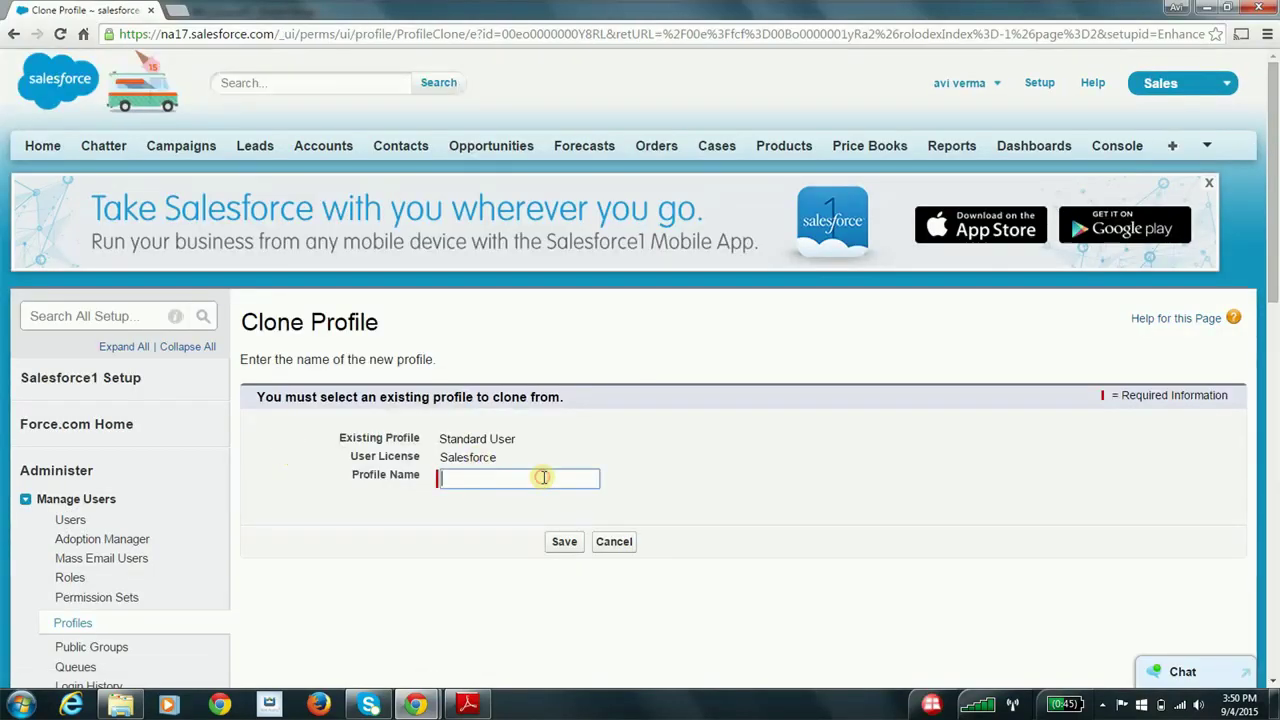
{"action": "type", "text": "Kn"}
{"action": "left_click", "coordinate": [530, 497]}
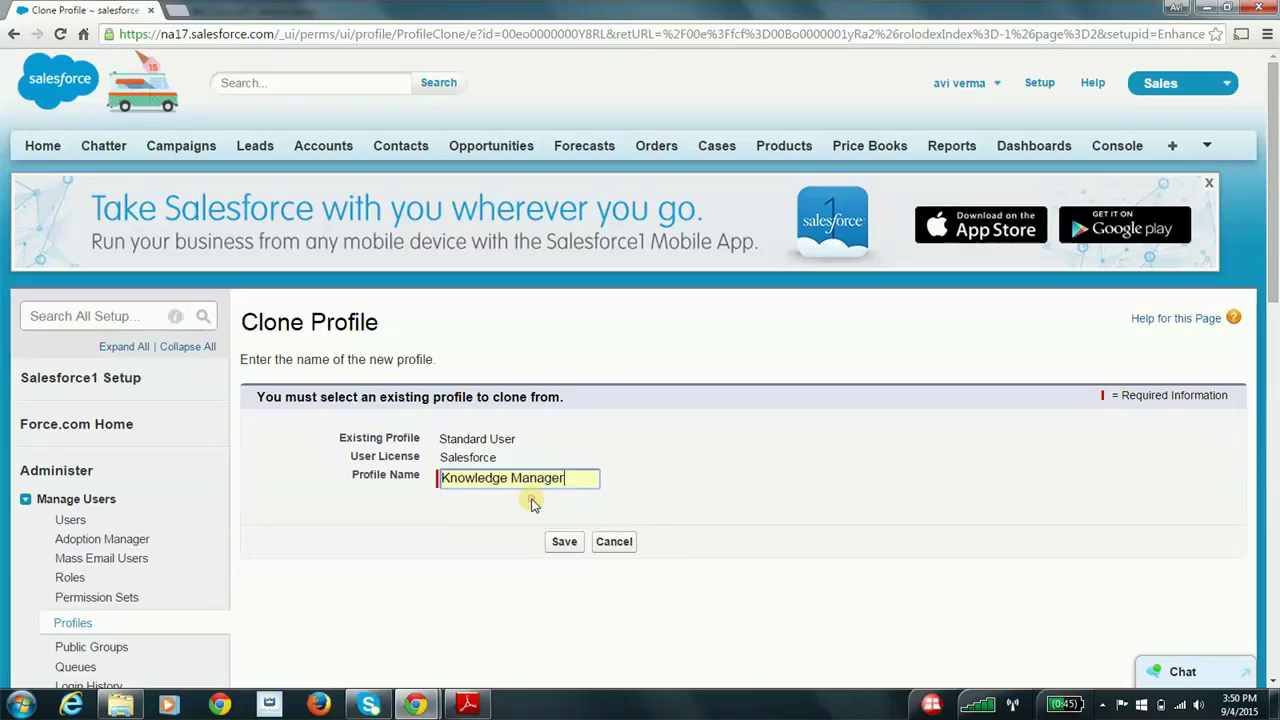
{"action": "left_click", "coordinate": [564, 543]}
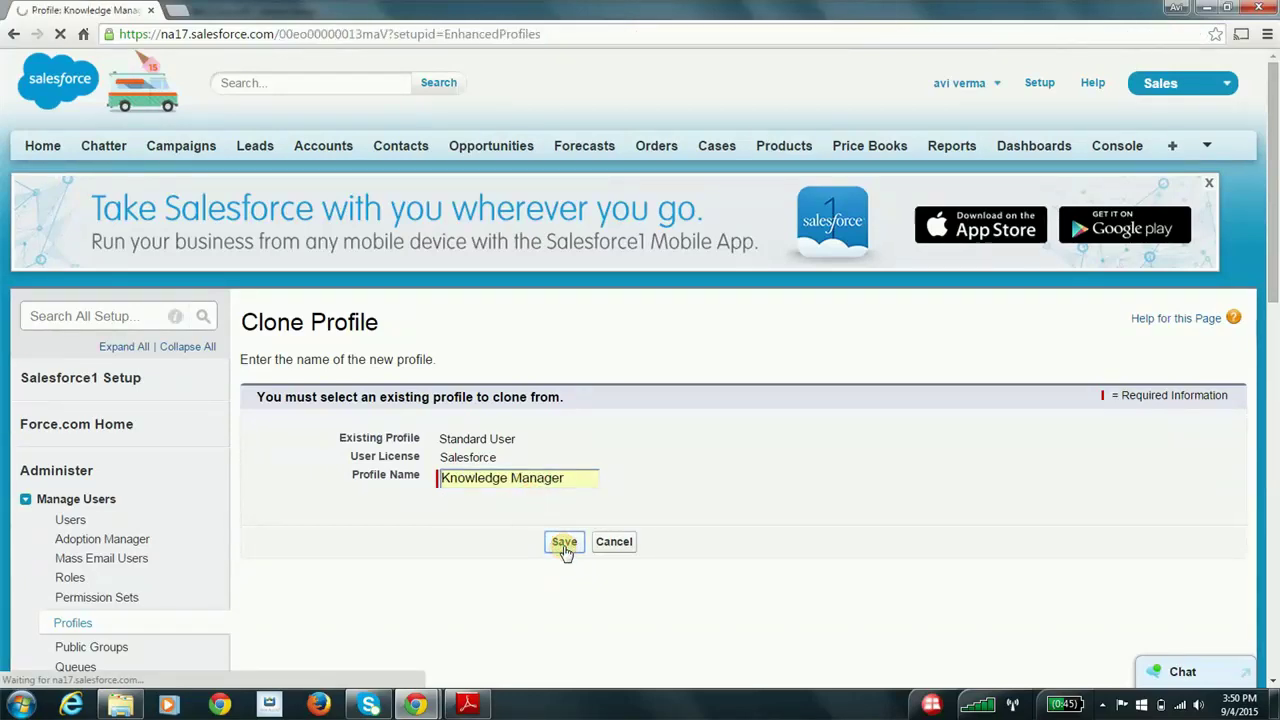
Open the Knowledge Manager profile's object settings and go to the settings of the FAQs article type.
{"action": "scroll", "coordinate": [565, 552], "scroll_direction": "down", "scroll_amount": 2}
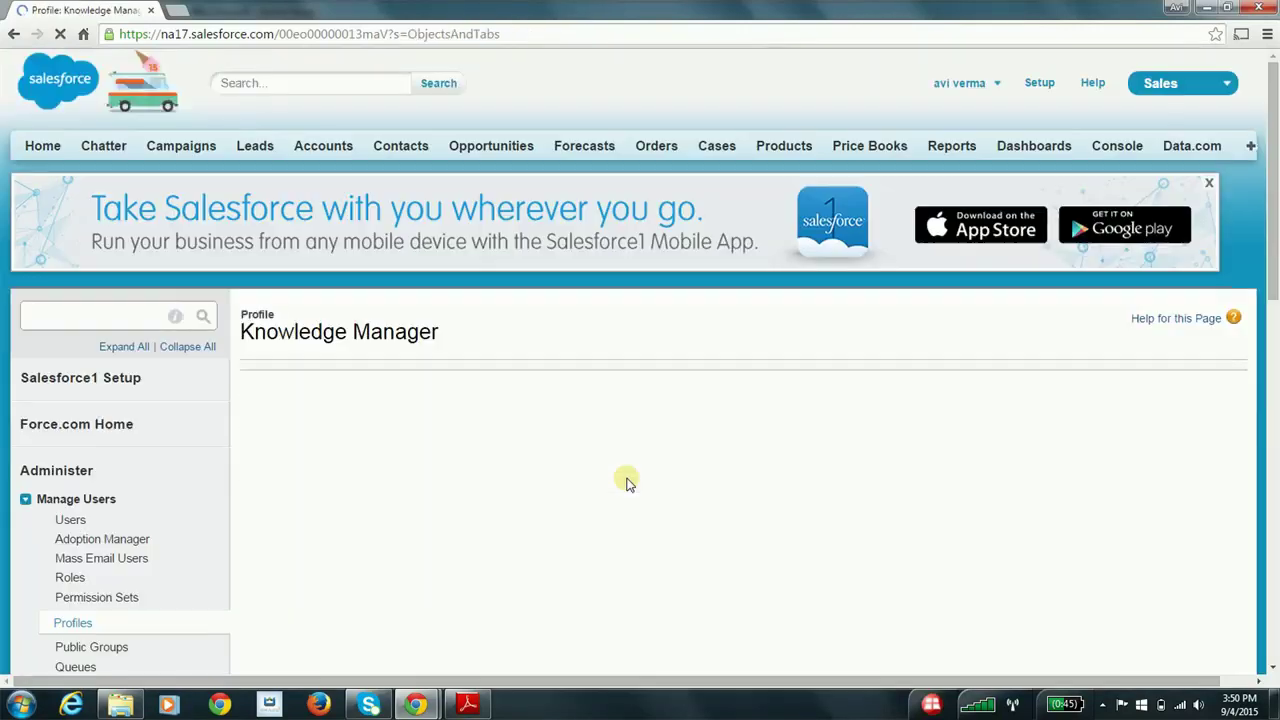
{"action": "scroll", "coordinate": [627, 483], "scroll_direction": "down", "scroll_amount": 2}
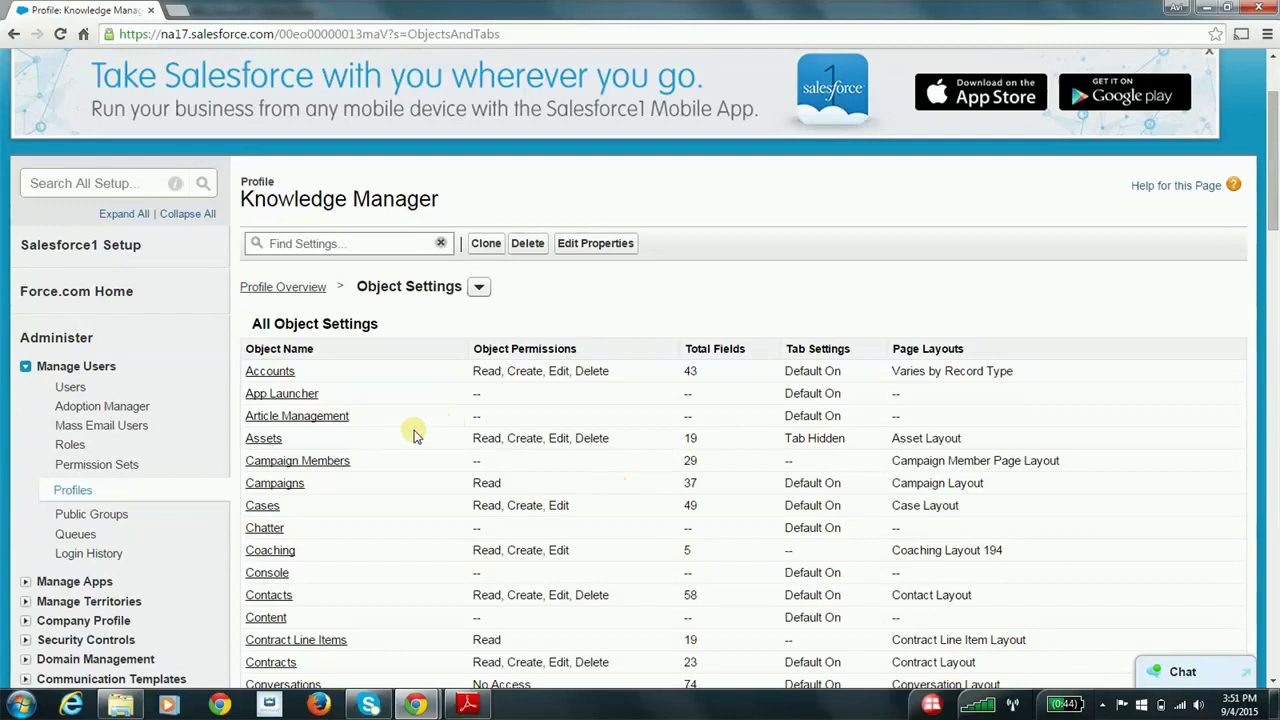
{"action": "scroll", "coordinate": [462, 440], "scroll_direction": "down", "scroll_amount": 3}
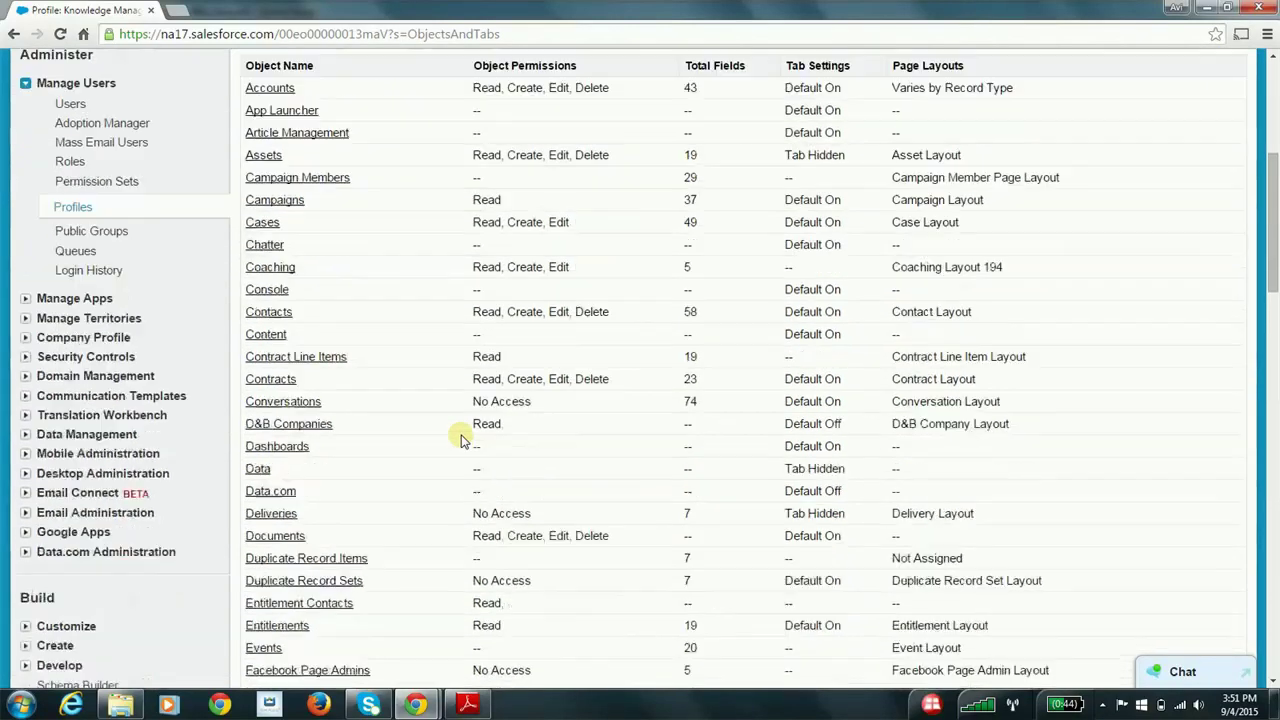
{"action": "scroll", "coordinate": [428, 500], "scroll_direction": "down", "scroll_amount": 3}
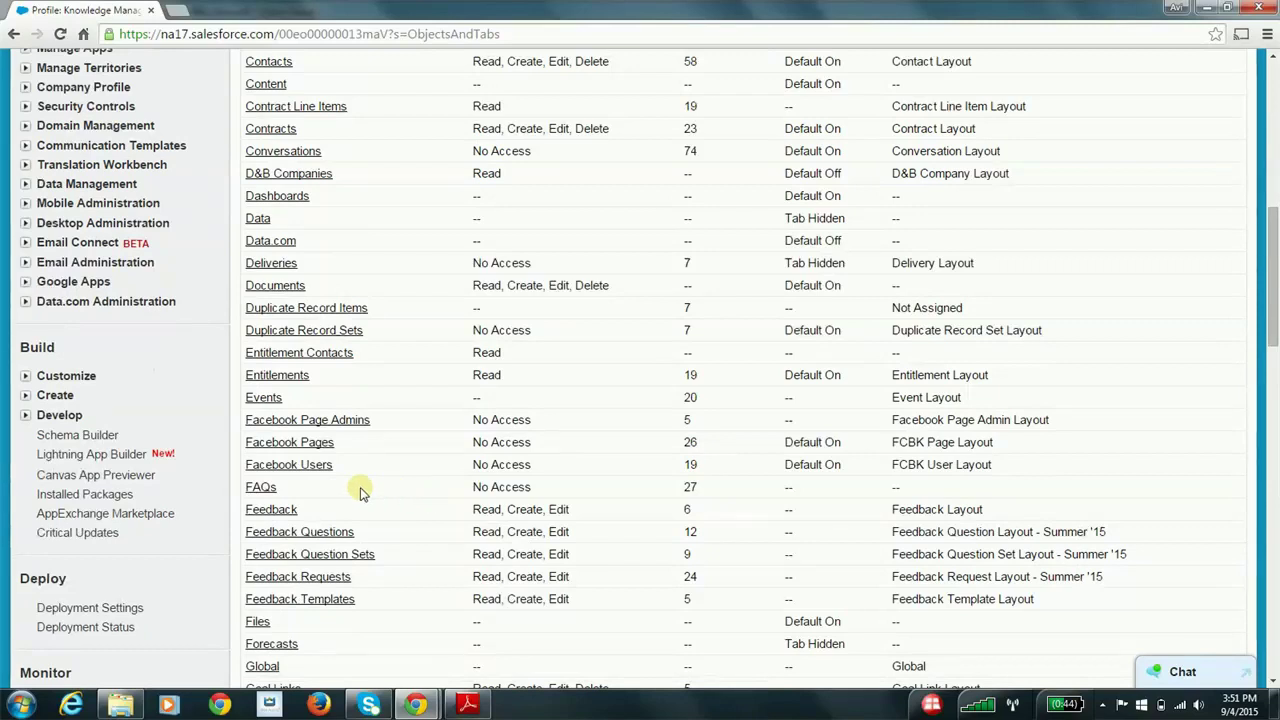
{"action": "left_click", "coordinate": [261, 488]}
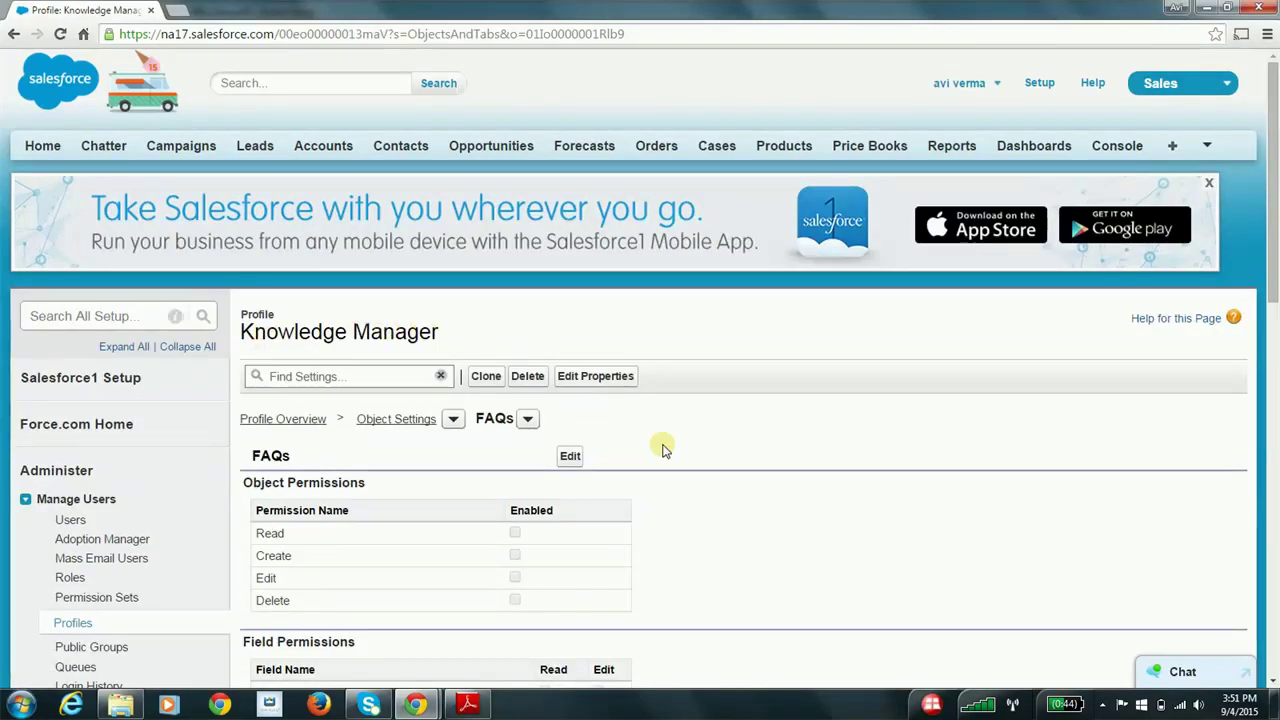
Enable the Read, Create, Edit and Delete object permissions on FAQs for the Knowledge Manager profile and save.
{"action": "scroll", "coordinate": [662, 447], "scroll_direction": "down", "scroll_amount": 1}
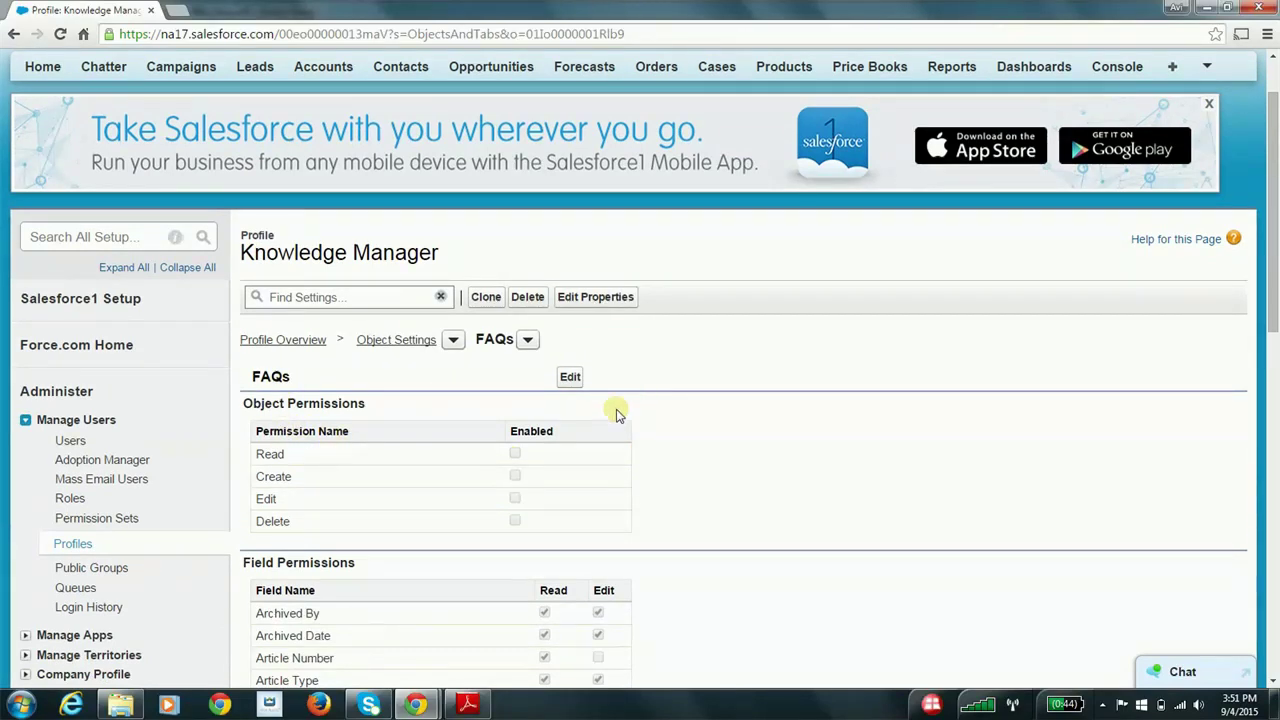
{"action": "left_click", "coordinate": [572, 381]}
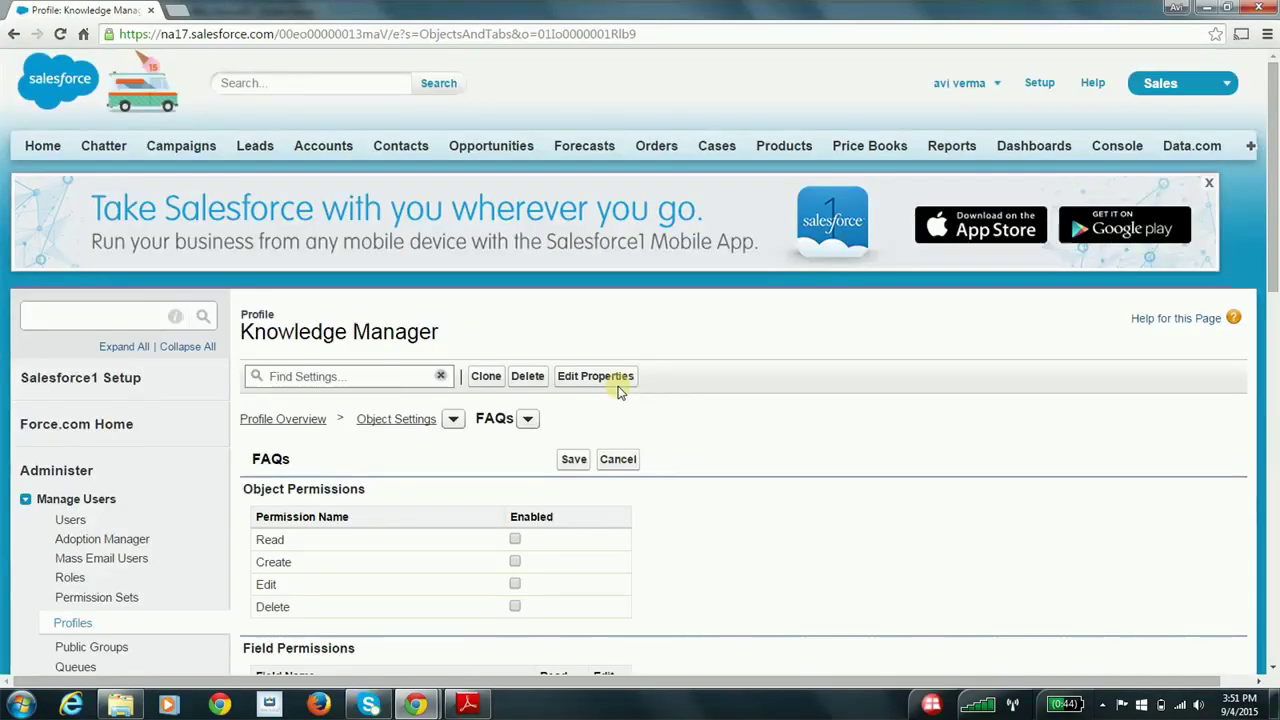
{"action": "scroll", "coordinate": [620, 386], "scroll_direction": "down", "scroll_amount": 1}
{"action": "left_click", "coordinate": [515, 456]}
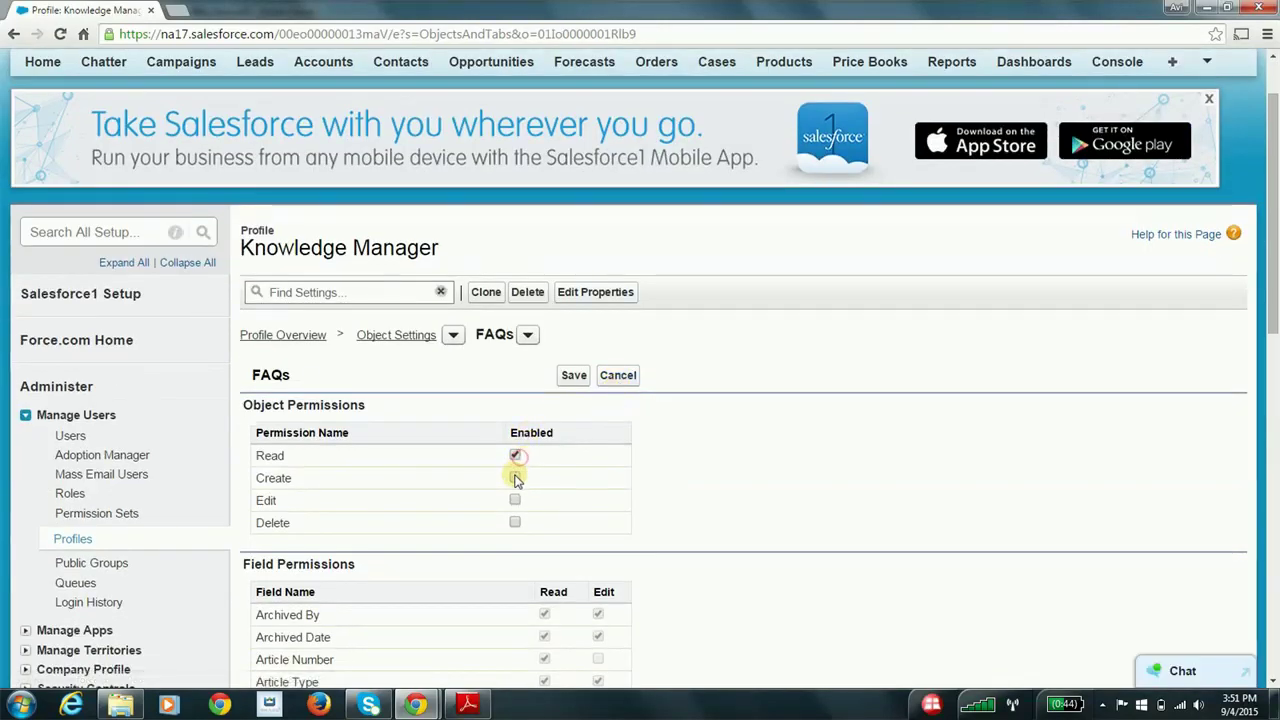
{"action": "left_click", "coordinate": [515, 478]}
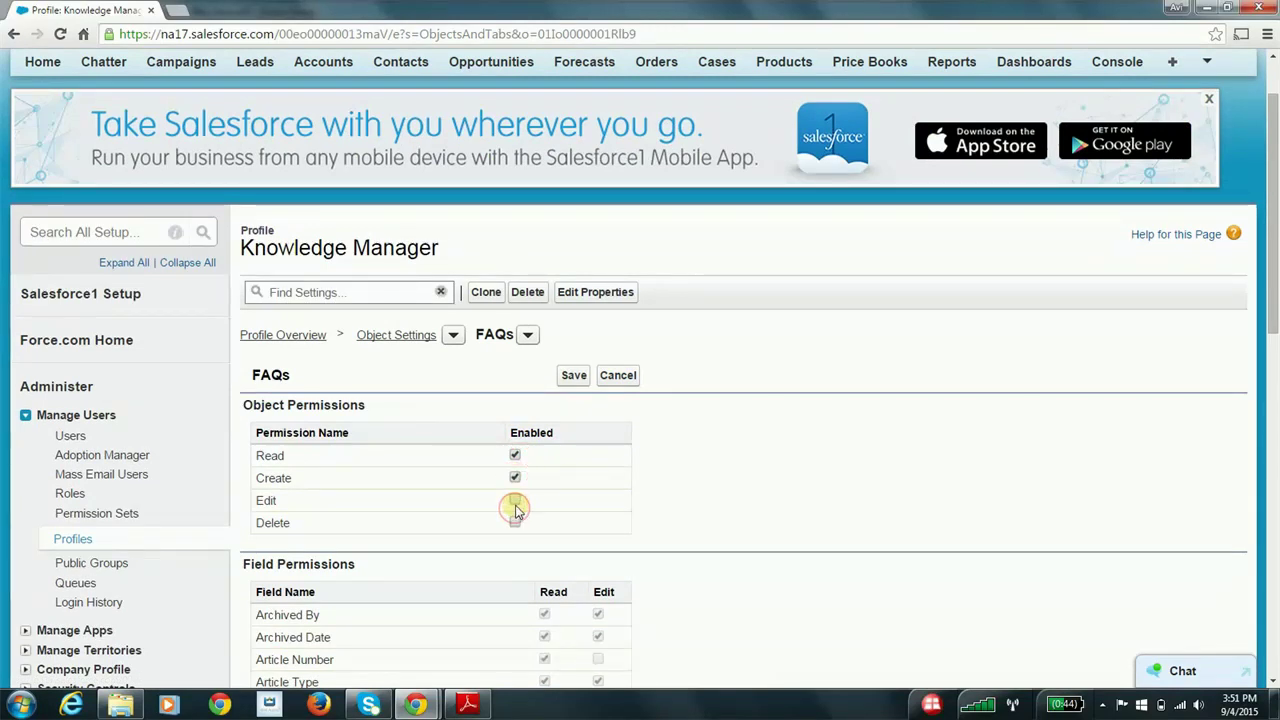
{"action": "left_click", "coordinate": [515, 522]}
{"action": "left_click", "coordinate": [573, 375]}
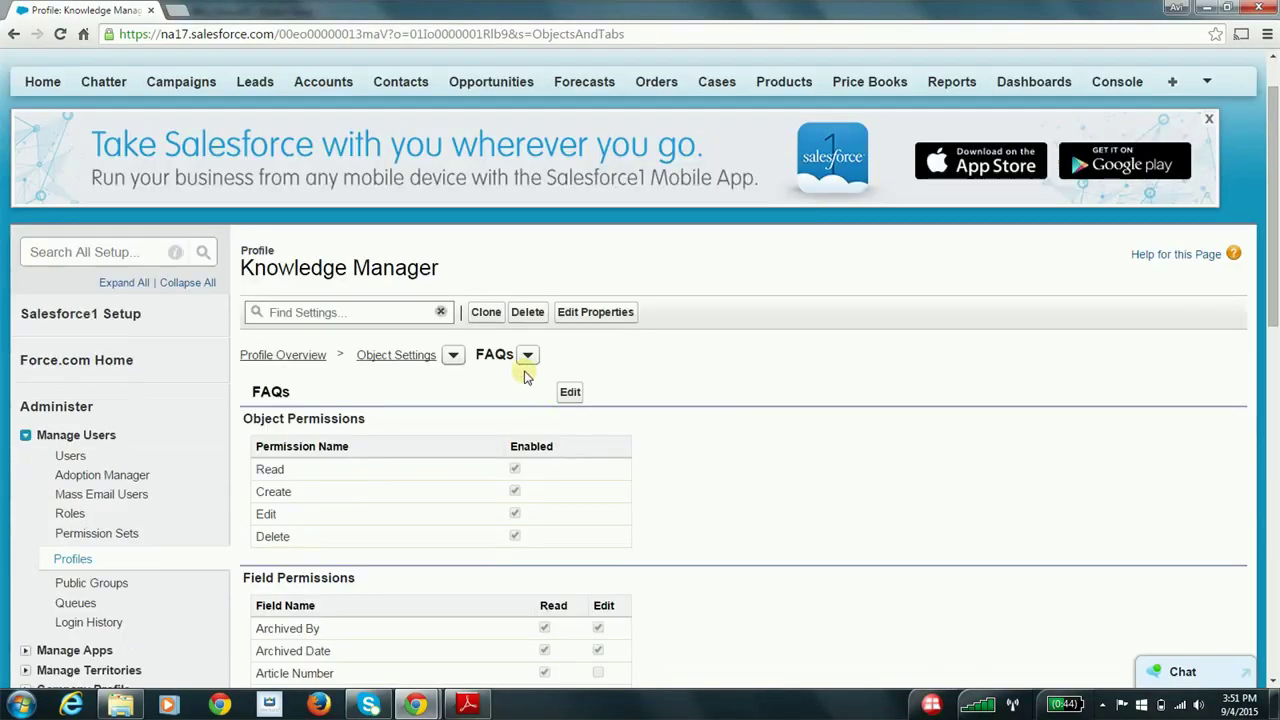
Switch to the object settings of the Manuals article type in the Knowledge Manager profile.
{"action": "left_click", "coordinate": [527, 357]}
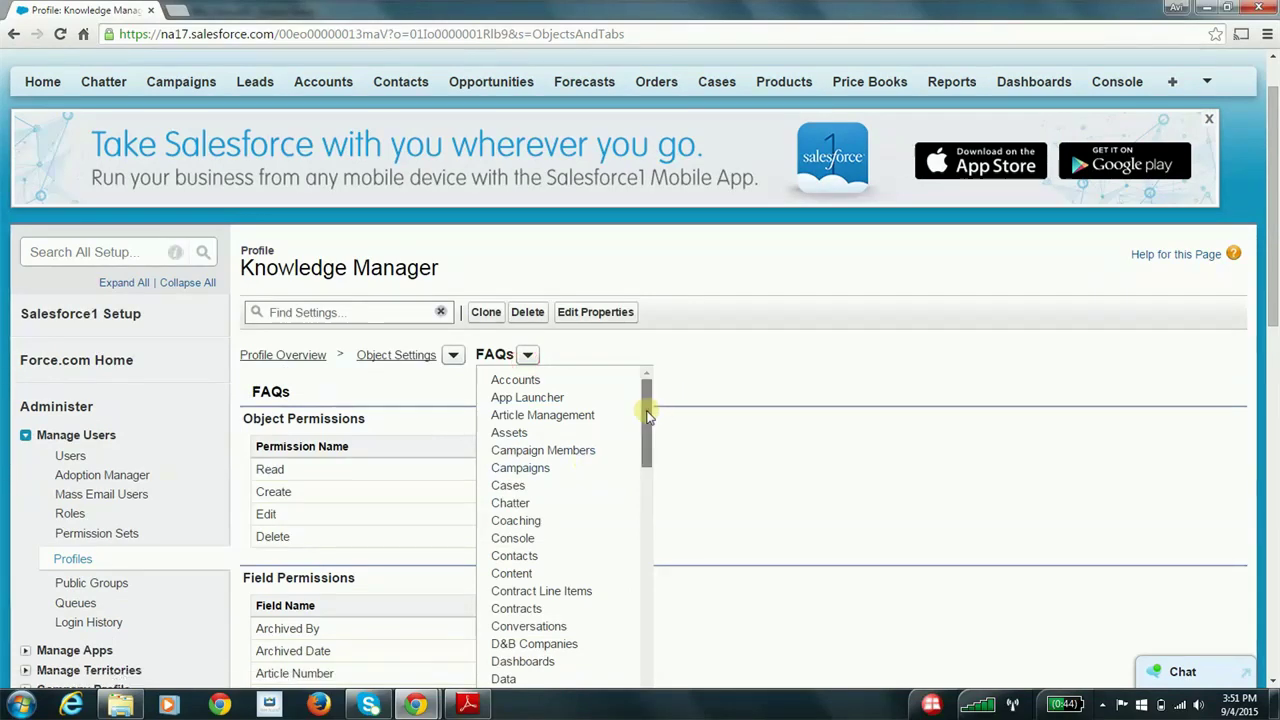
{"action": "left_click_drag", "start_coordinate": [647, 410], "coordinate": [637, 572]}
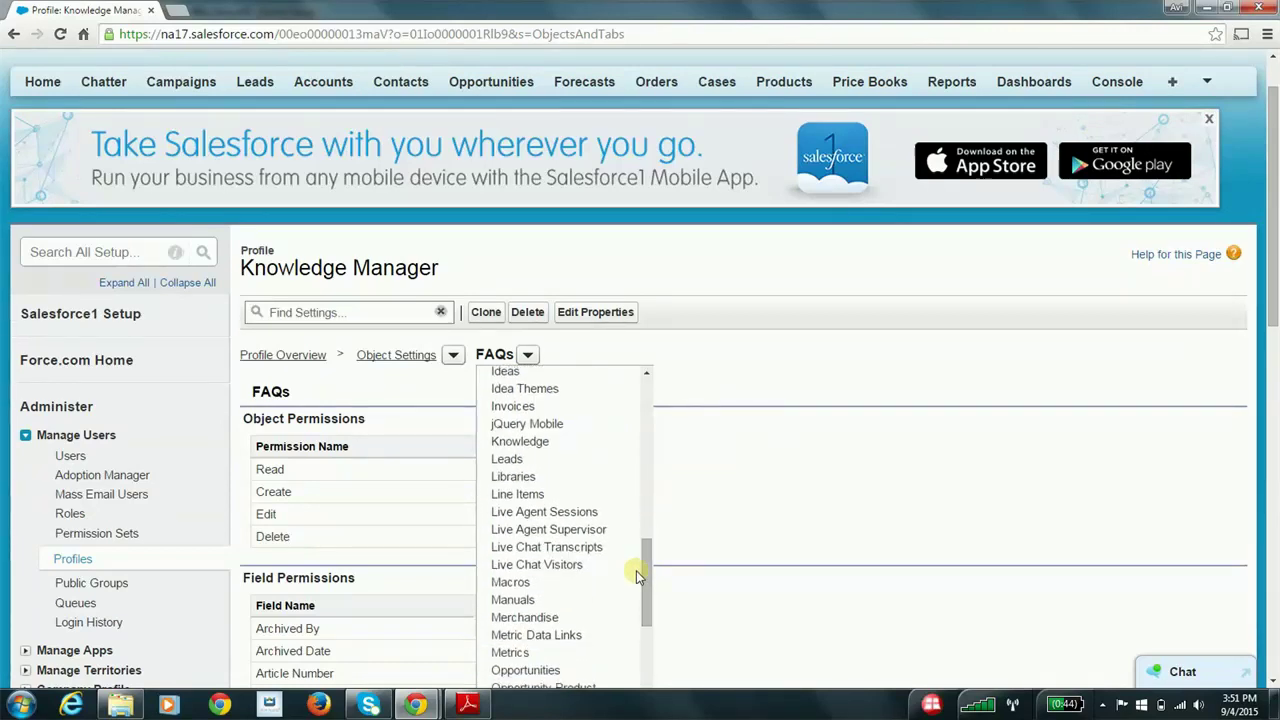
{"action": "left_click", "coordinate": [531, 602]}
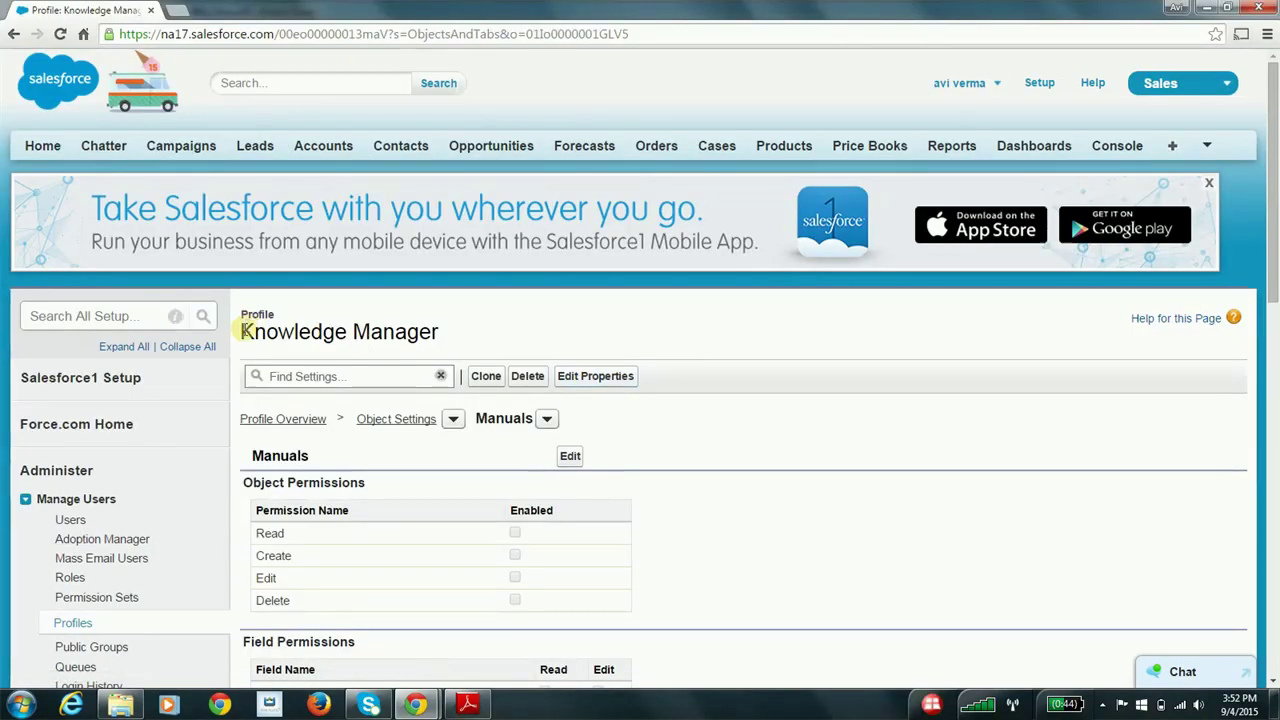
{"action": "left_click_drag", "start_coordinate": [246, 329], "coordinate": [457, 326]}
{"action": "scroll", "coordinate": [726, 380], "scroll_direction": "down", "scroll_amount": 3}
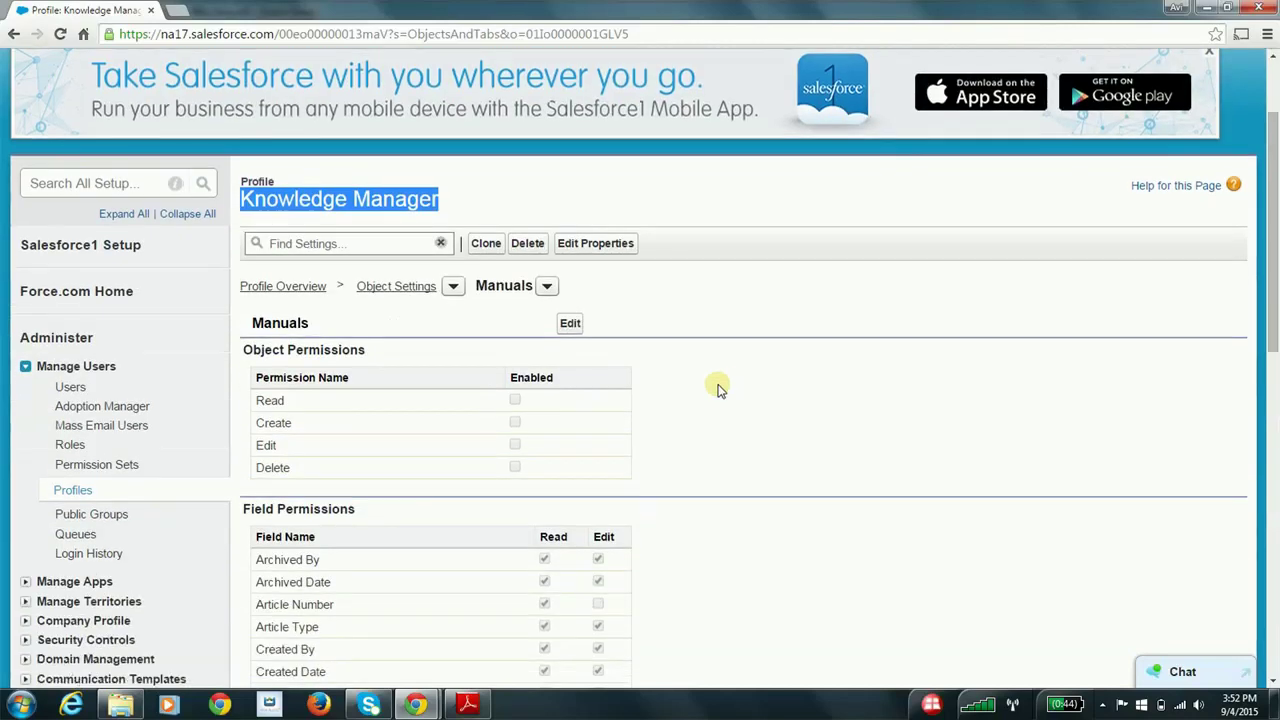
Enable the Read, Create, Edit and Delete object permissions on Manuals for the Knowledge Manager profile and save.
{"action": "left_click", "coordinate": [568, 328]}
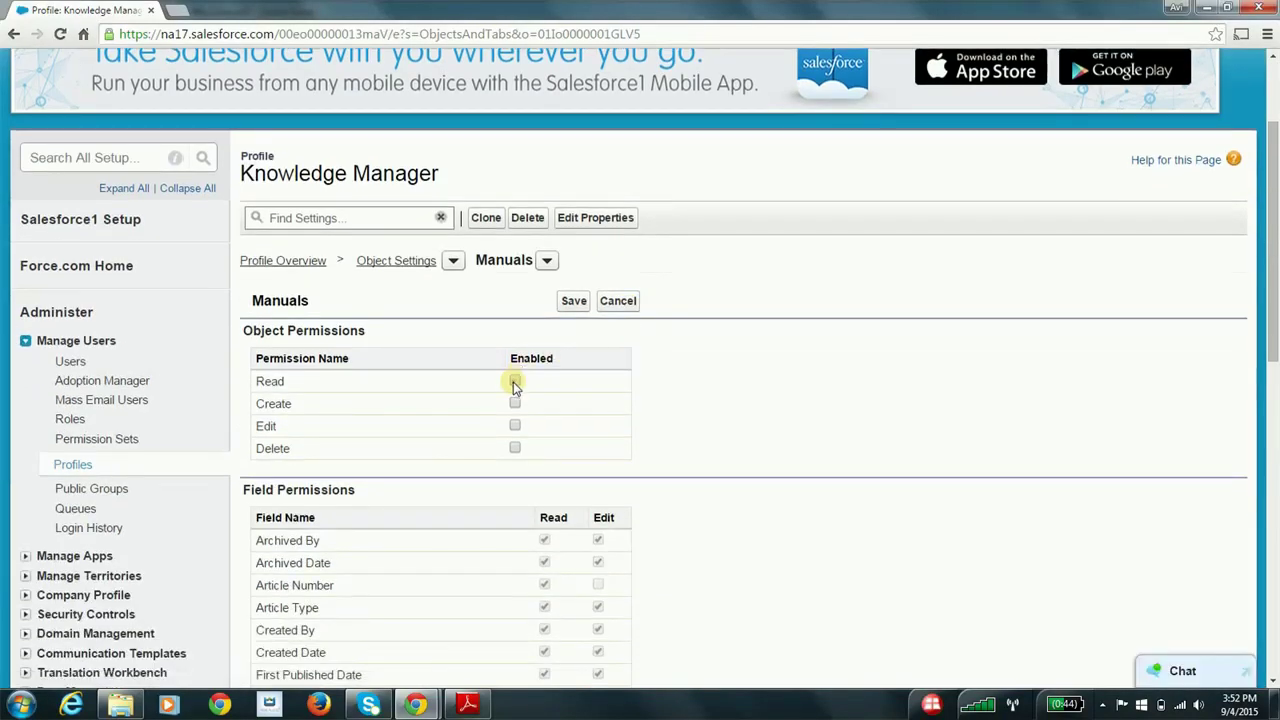
{"action": "left_click", "coordinate": [515, 404]}
{"action": "left_click", "coordinate": [515, 426]}
{"action": "left_click", "coordinate": [515, 448]}
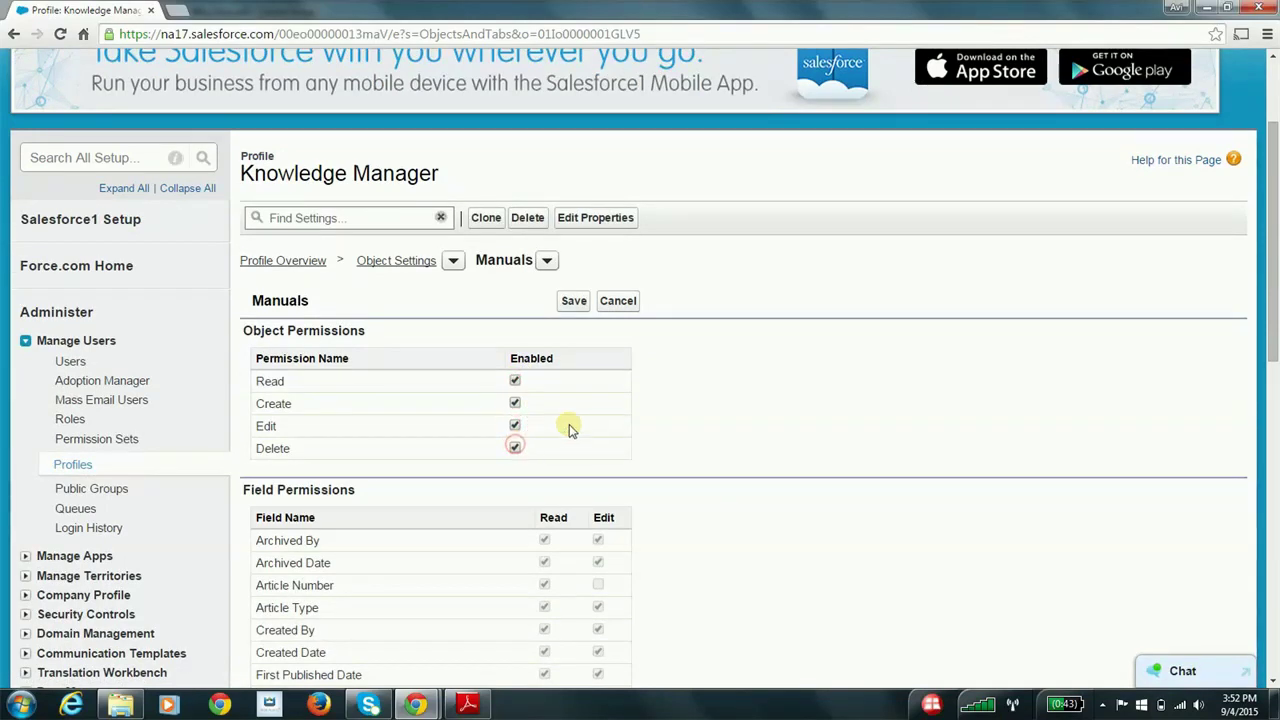
{"action": "left_click", "coordinate": [572, 301]}
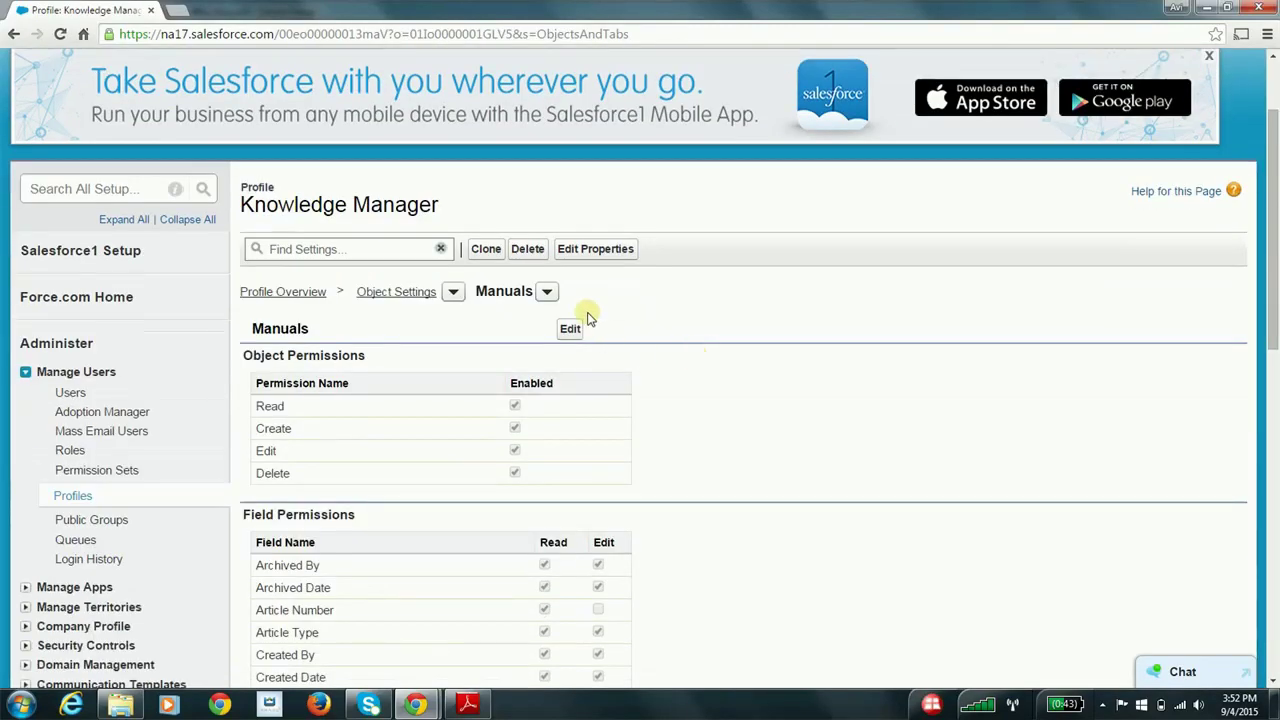
Open the Knowledge Manager profile's App Permissions for editing and go to the Knowledge Management section.
{"action": "left_click", "coordinate": [452, 292]}
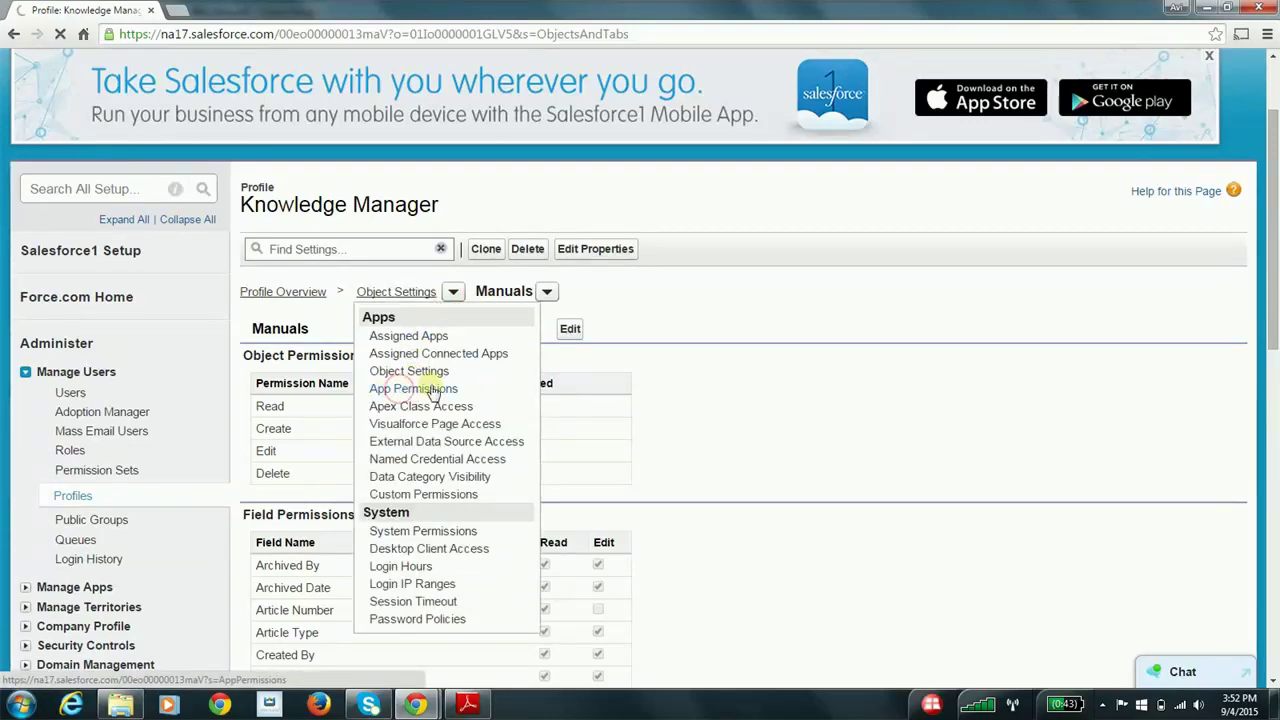
{"action": "left_click", "coordinate": [401, 389]}
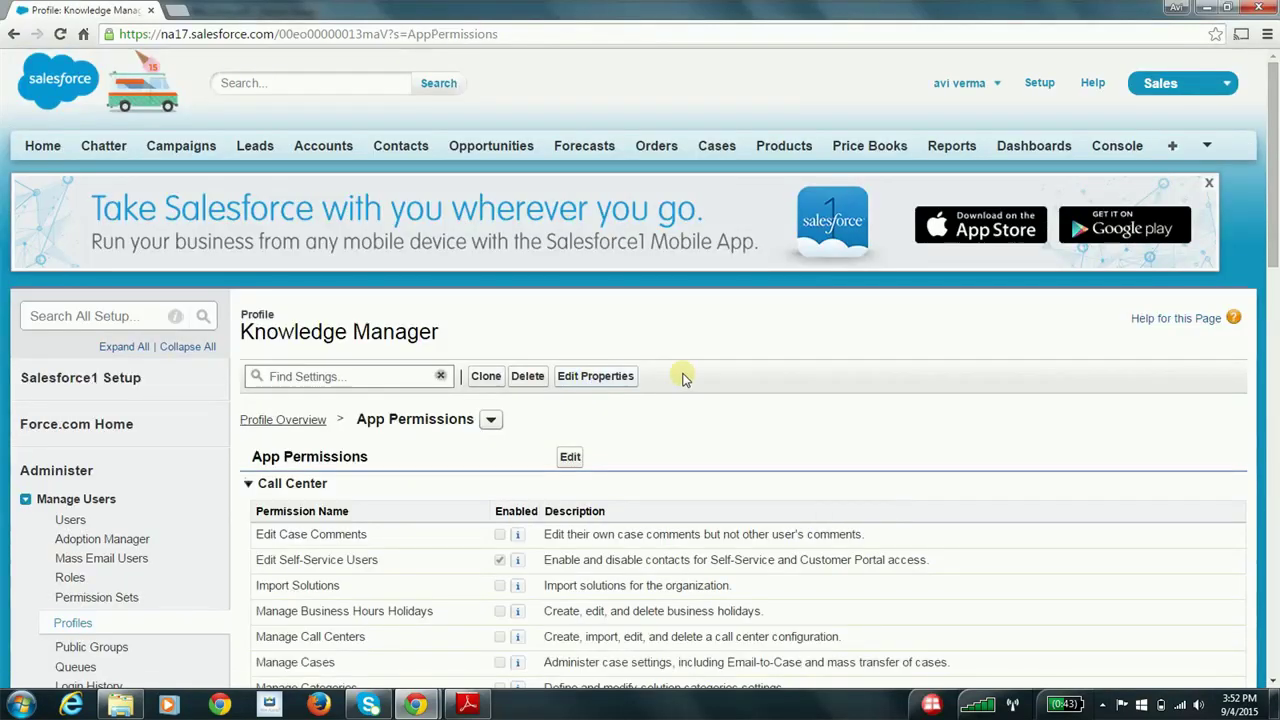
{"action": "scroll", "coordinate": [680, 374], "scroll_direction": "down", "scroll_amount": 2}
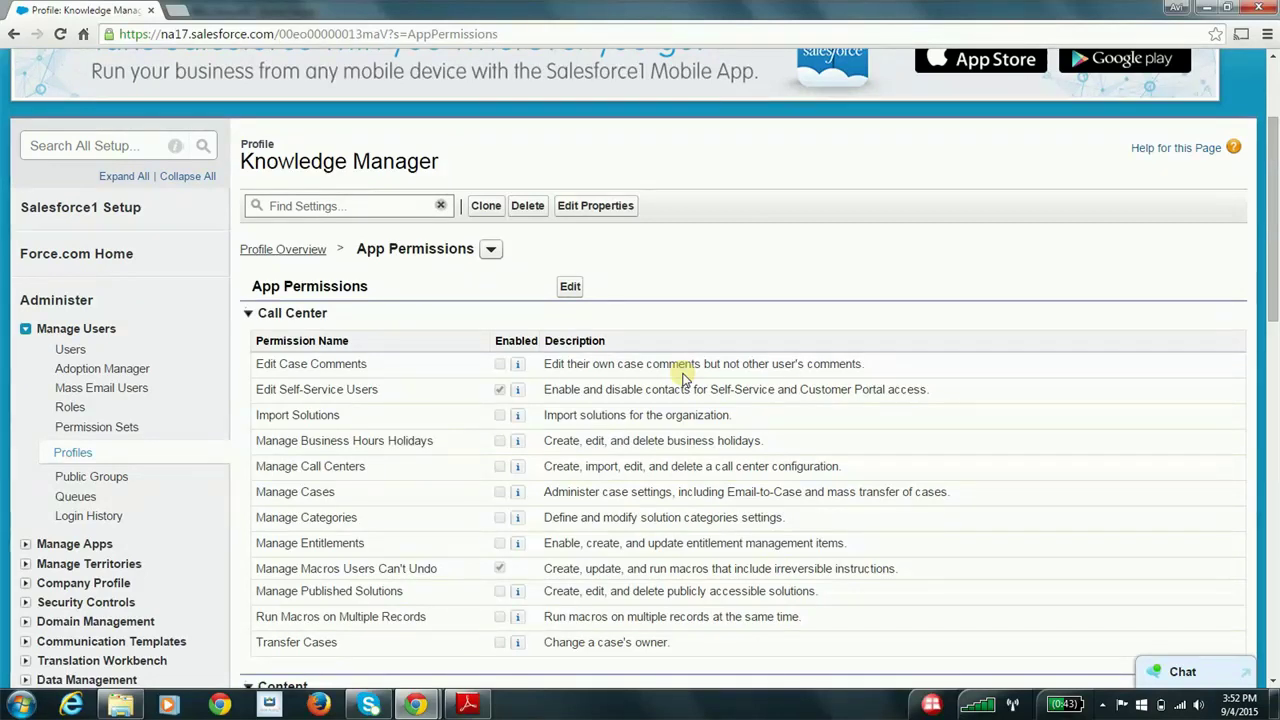
{"action": "left_click", "coordinate": [570, 286]}
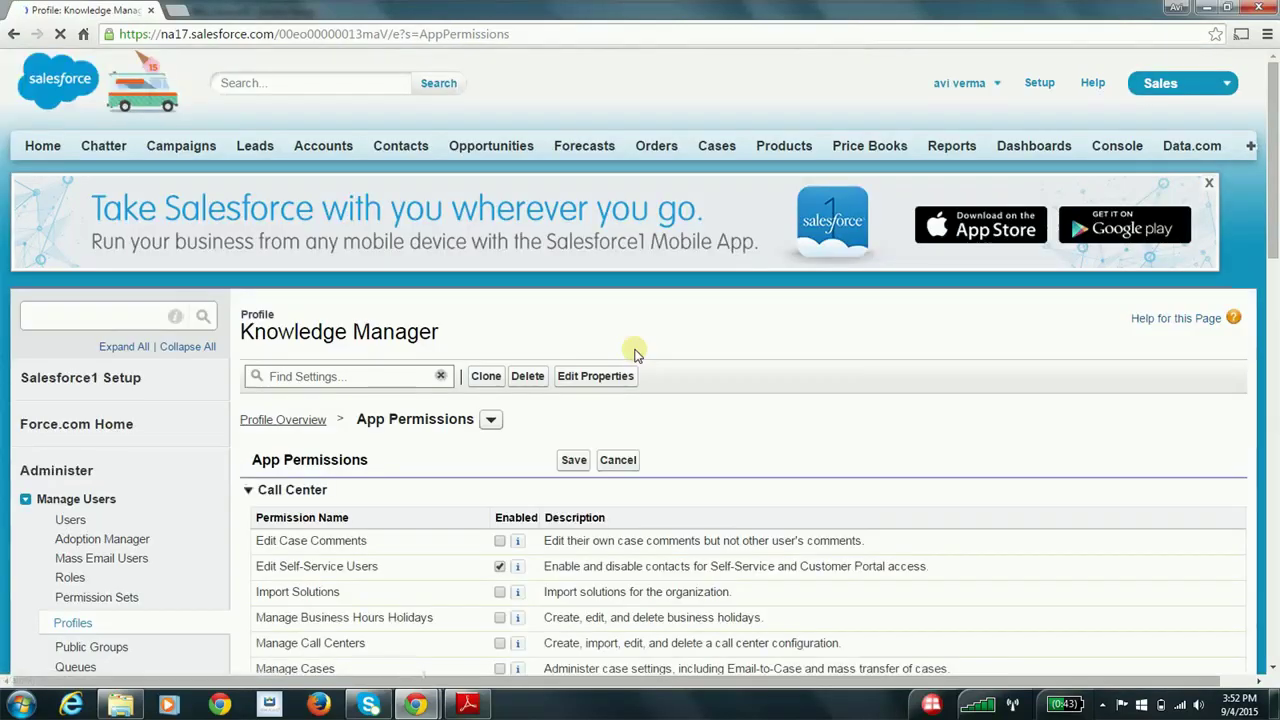
{"action": "scroll", "coordinate": [635, 350], "scroll_direction": "down", "scroll_amount": 6}
{"action": "scroll", "coordinate": [633, 355], "scroll_direction": "down", "scroll_amount": 4}
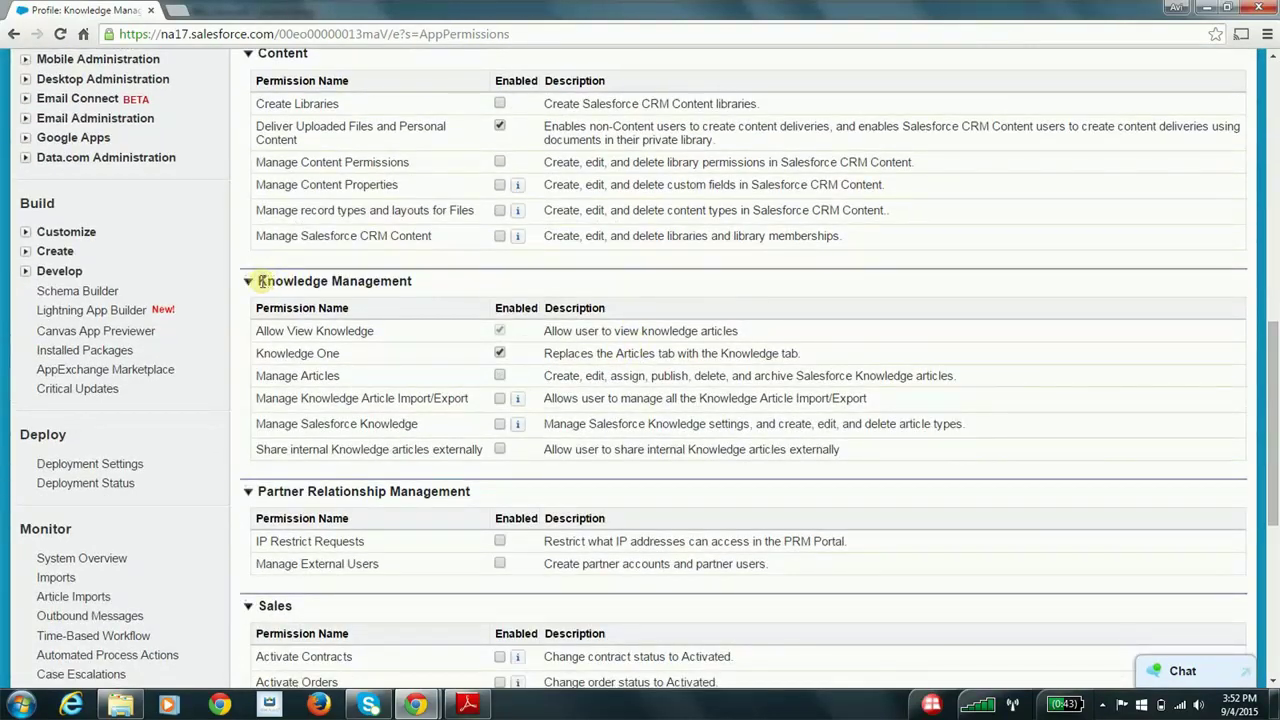
{"action": "left_click_drag", "start_coordinate": [262, 281], "coordinate": [450, 271]}
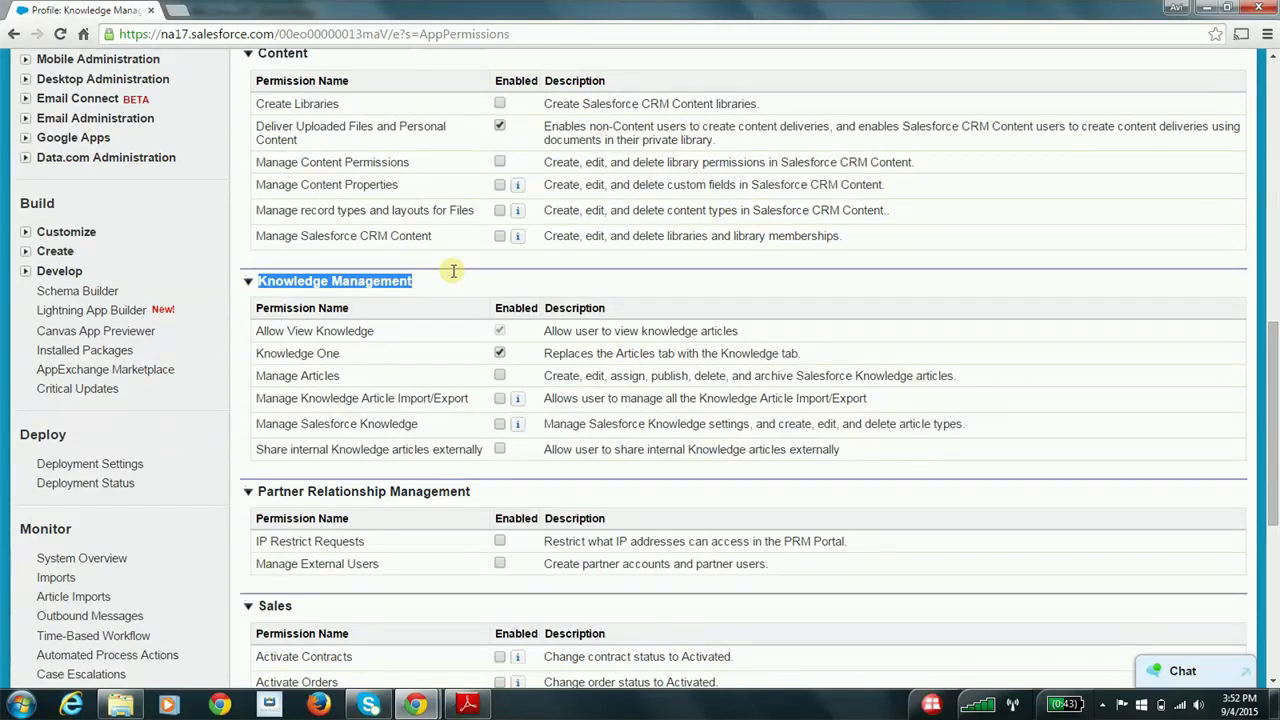
{"action": "left_click", "coordinate": [423, 351]}
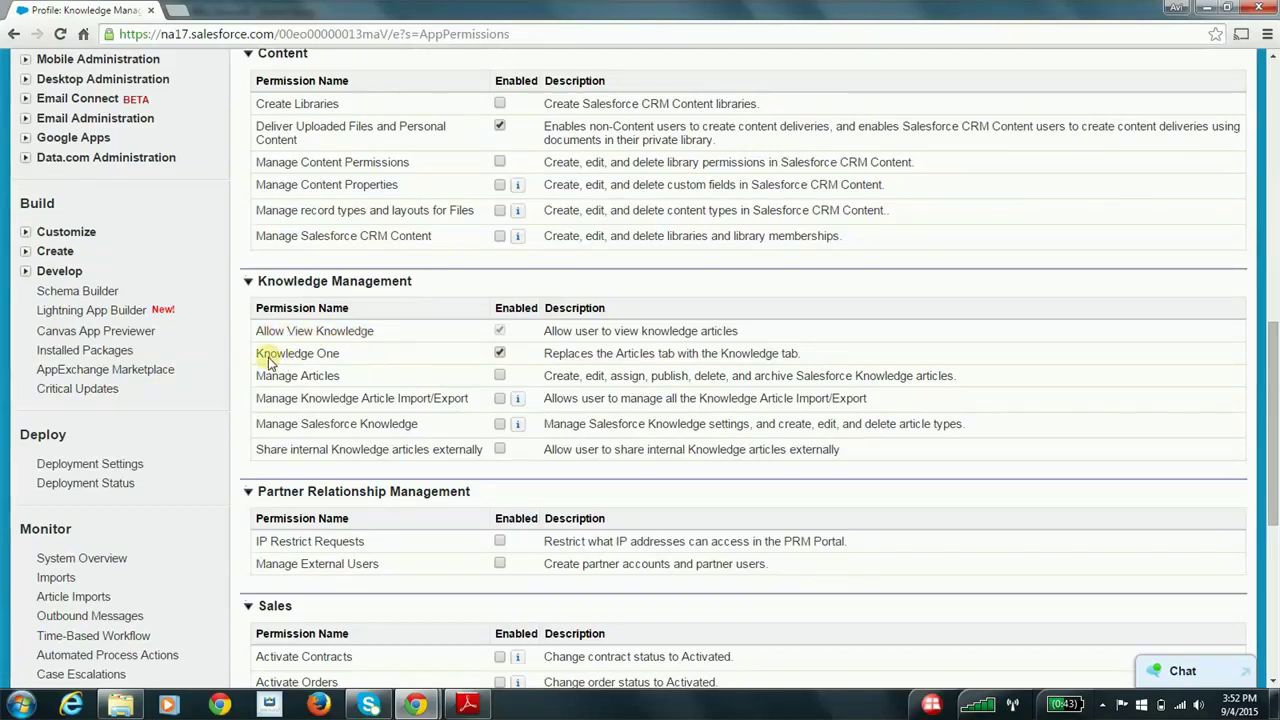
Disable Knowledge One, enable Manage Articles, Manage Knowledge Article Import/Export, Manage Salesforce Knowledge and Share internal Knowledge articles externally, and save.
{"action": "left_click_drag", "start_coordinate": [258, 357], "coordinate": [338, 358]}
{"action": "left_click", "coordinate": [325, 378]}
{"action": "left_click", "coordinate": [500, 354]}
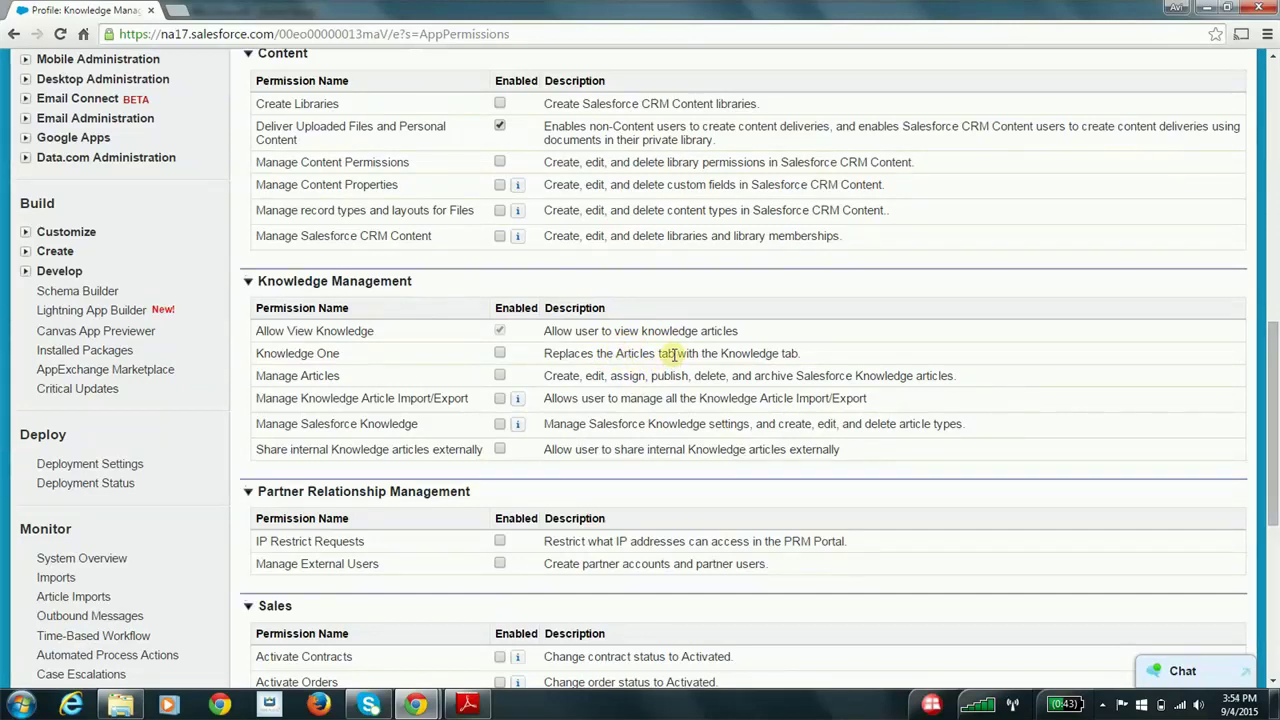
{"action": "left_click", "coordinate": [500, 376]}
{"action": "left_click", "coordinate": [500, 399]}
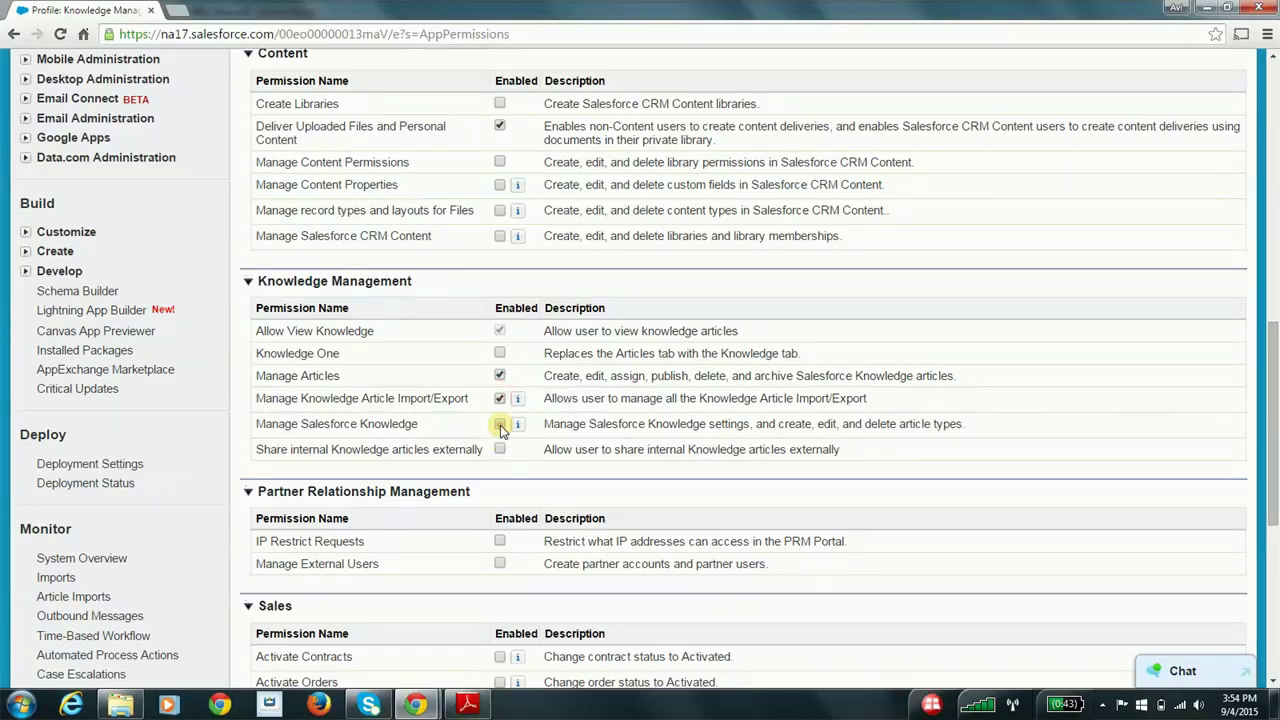
{"action": "left_click", "coordinate": [500, 424]}
{"action": "scroll", "coordinate": [609, 349], "scroll_direction": "up", "scroll_amount": 5}
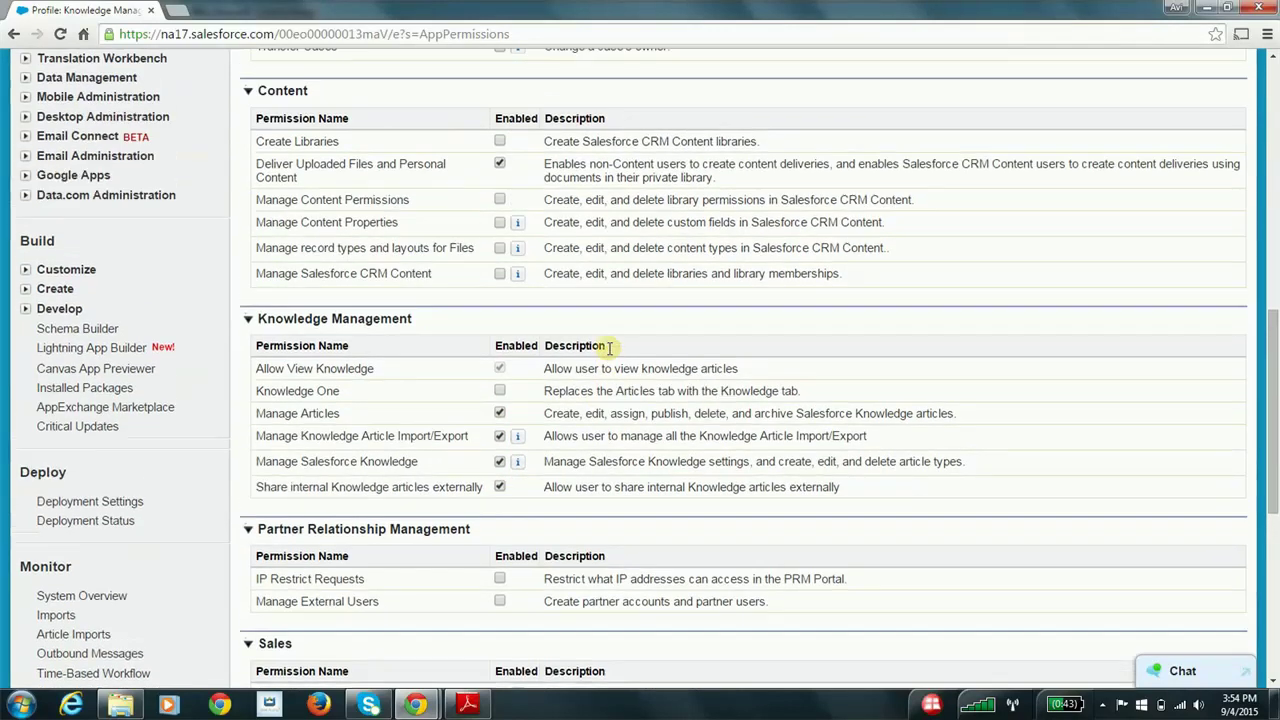
{"action": "scroll", "coordinate": [609, 349], "scroll_direction": "up", "scroll_amount": 3}
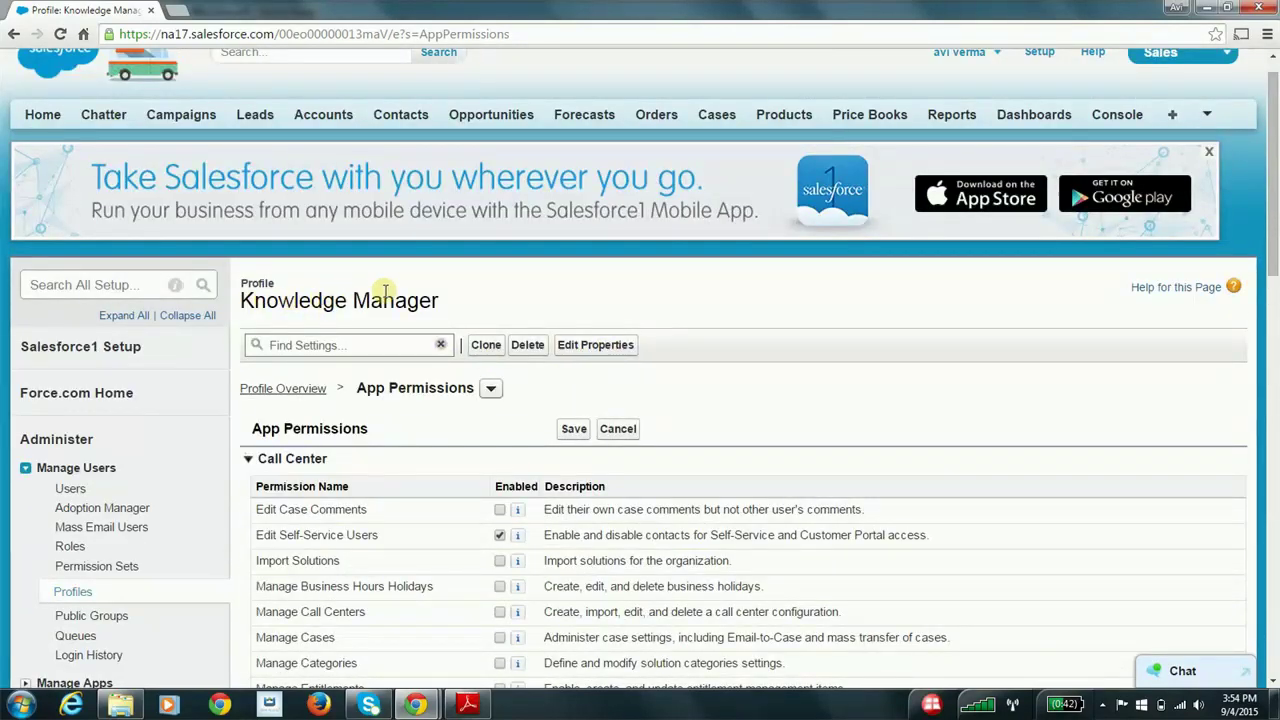
{"action": "left_click", "coordinate": [573, 429]}
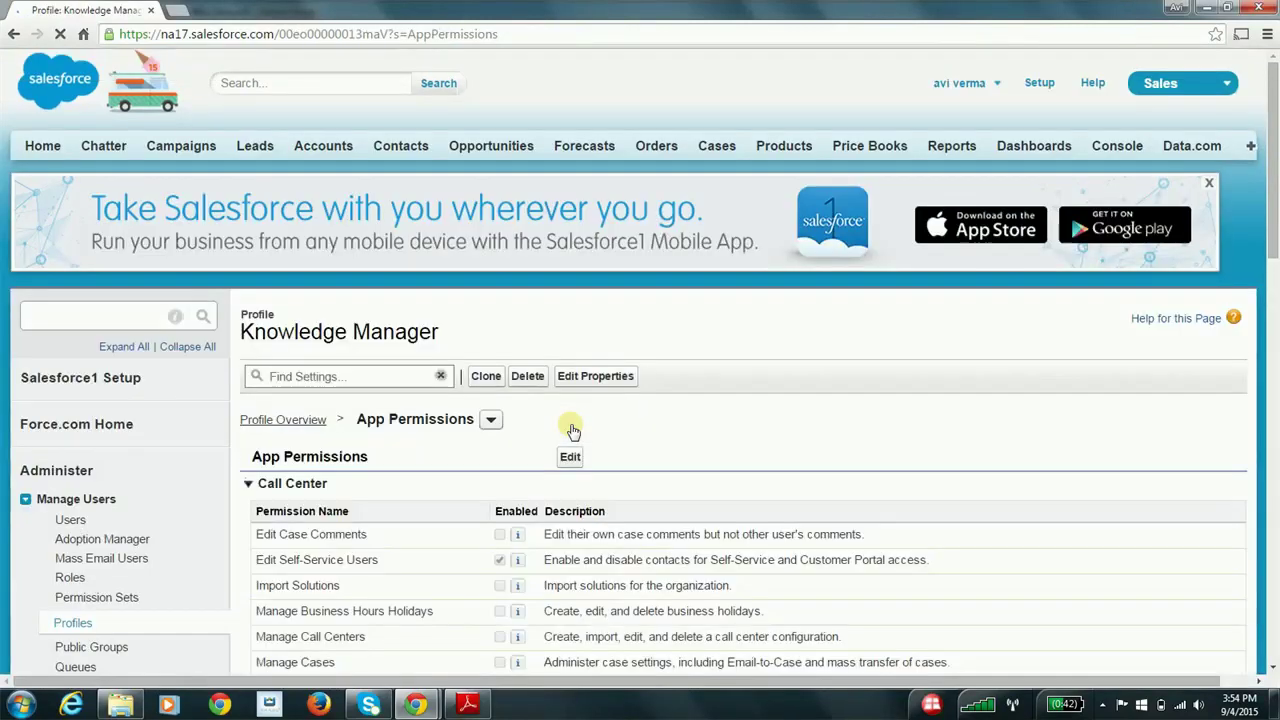
Open the Knowledge Manager profile's System Permissions for editing.
{"action": "scroll", "coordinate": [573, 429], "scroll_direction": "down", "scroll_amount": 1}
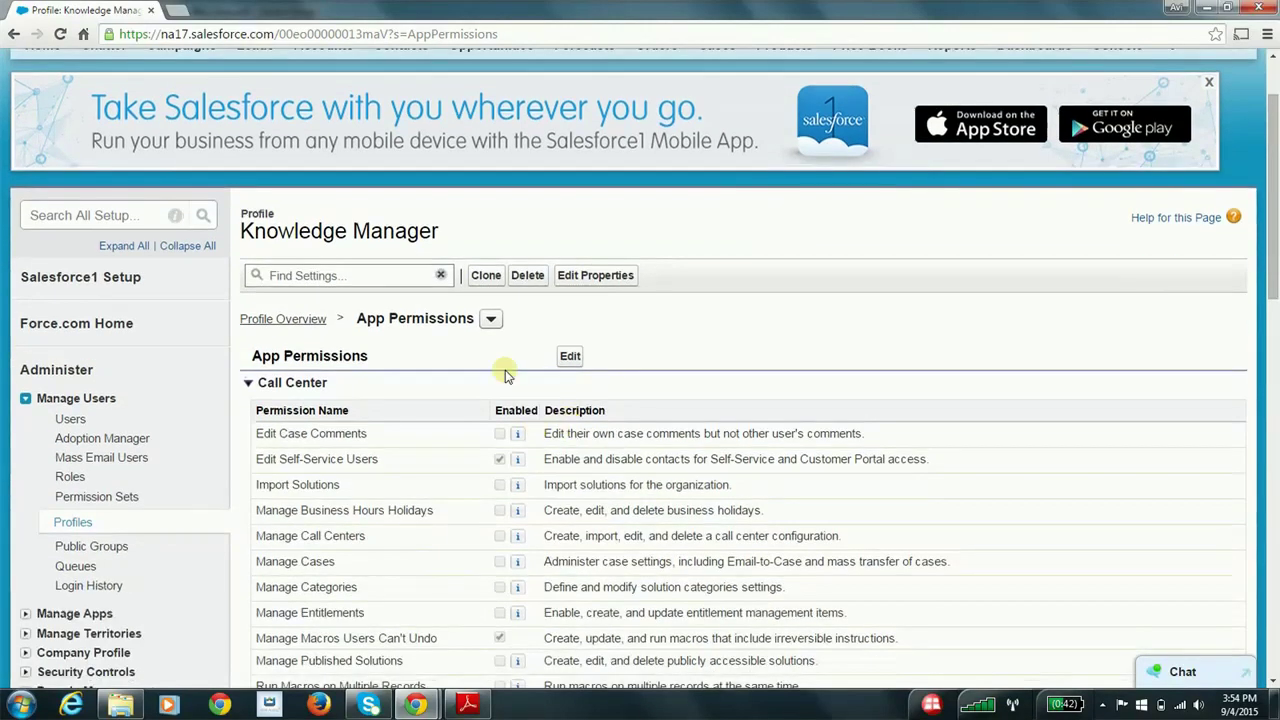
{"action": "left_click", "coordinate": [492, 318]}
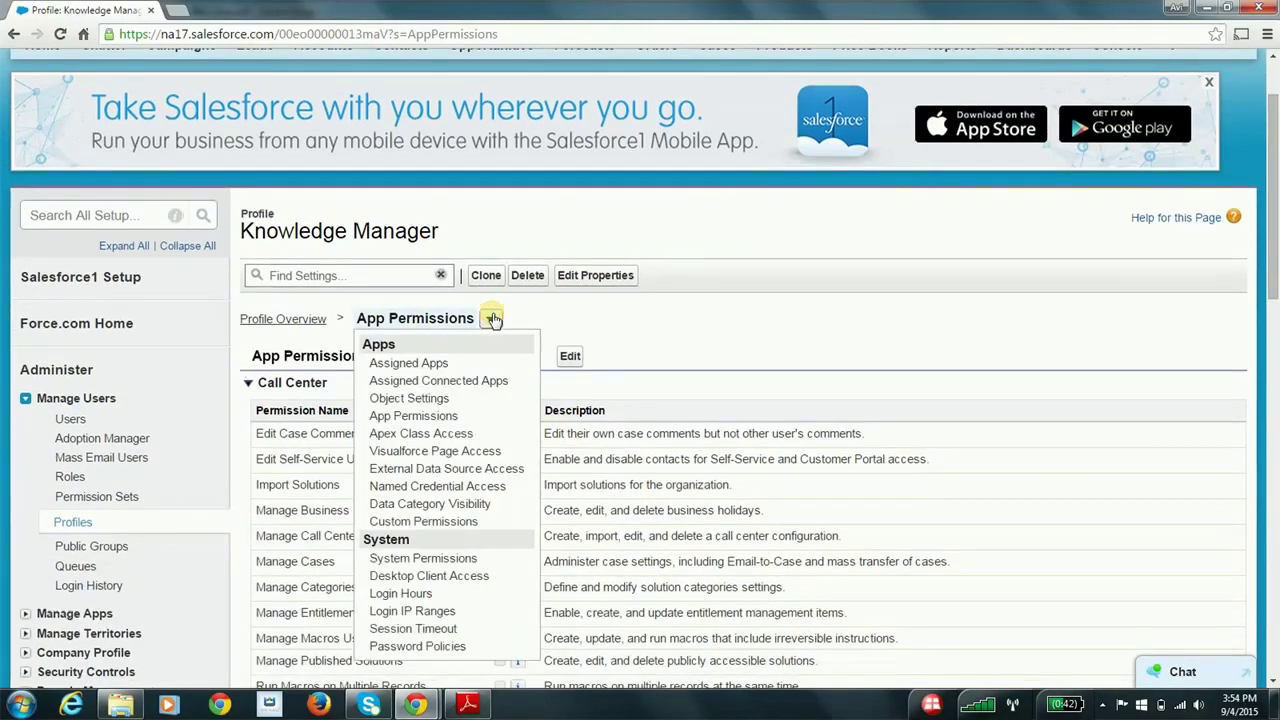
{"action": "left_click", "coordinate": [447, 560]}
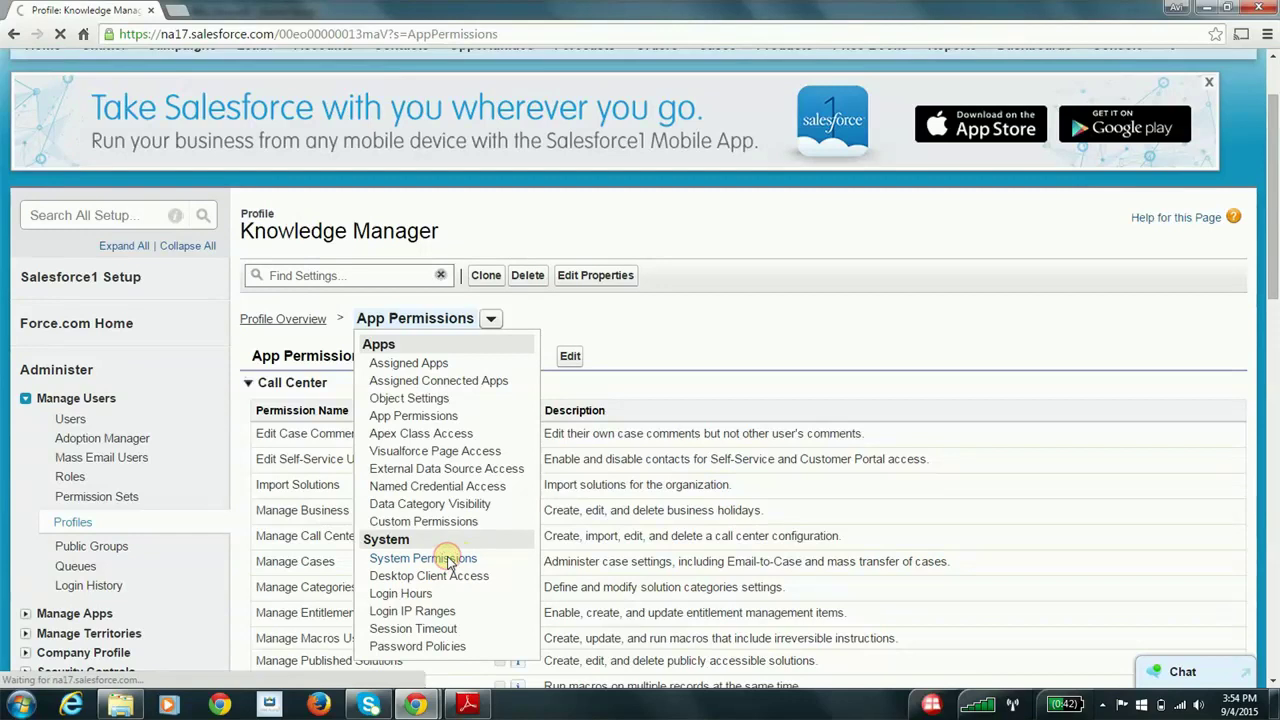
{"action": "scroll", "coordinate": [569, 449], "scroll_direction": "down", "scroll_amount": 1}
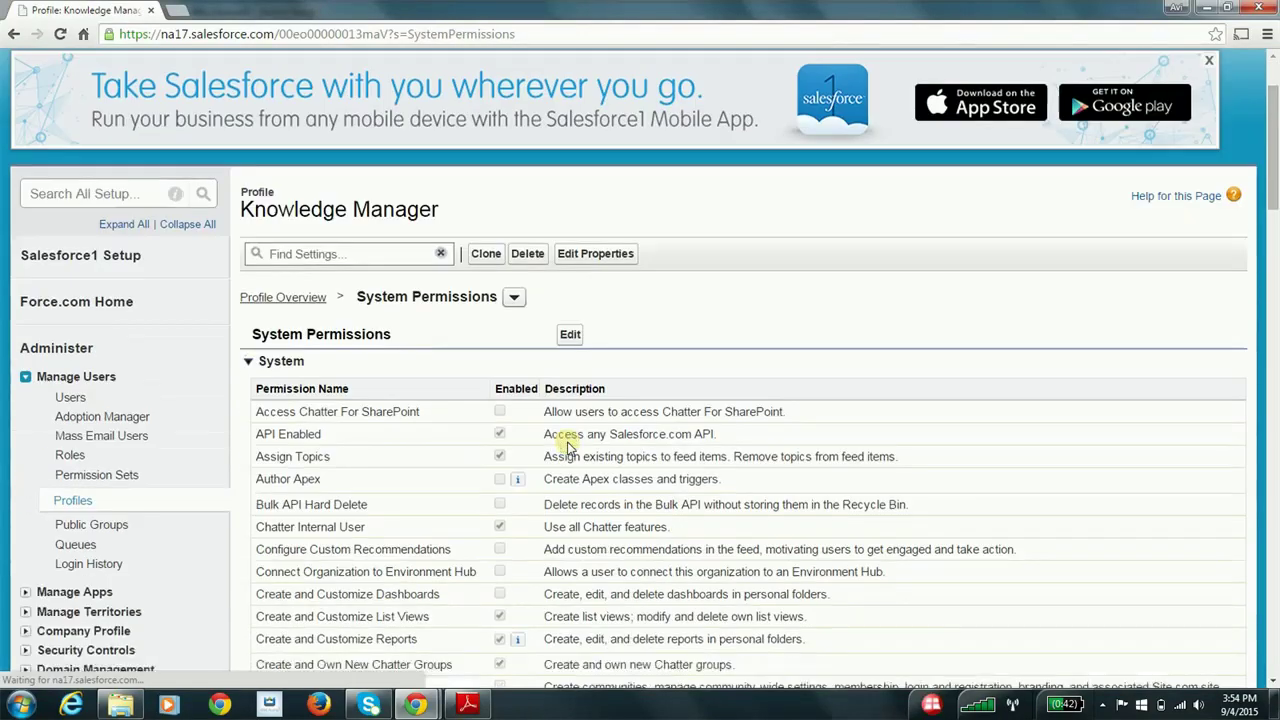
{"action": "left_click", "coordinate": [570, 335]}
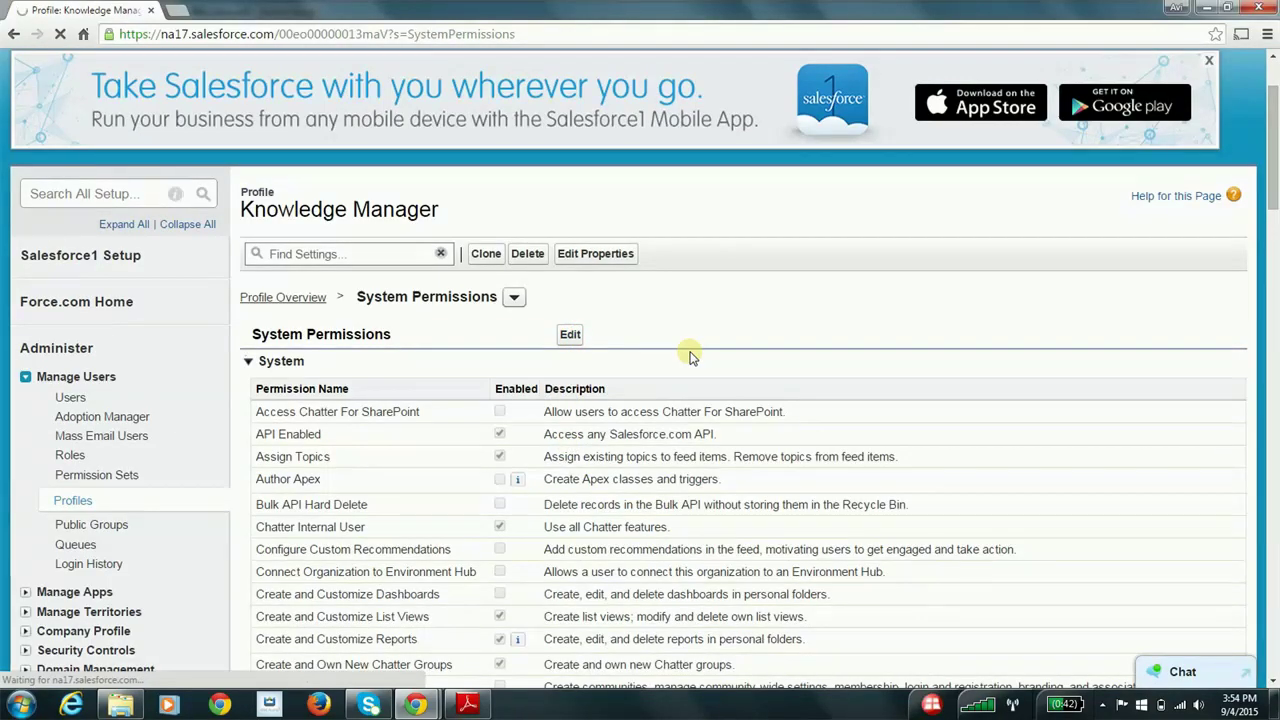
Enable the Manage Data Categories system permission for the Knowledge Manager profile.
{"action": "scroll", "coordinate": [690, 355], "scroll_direction": "down", "scroll_amount": 2}
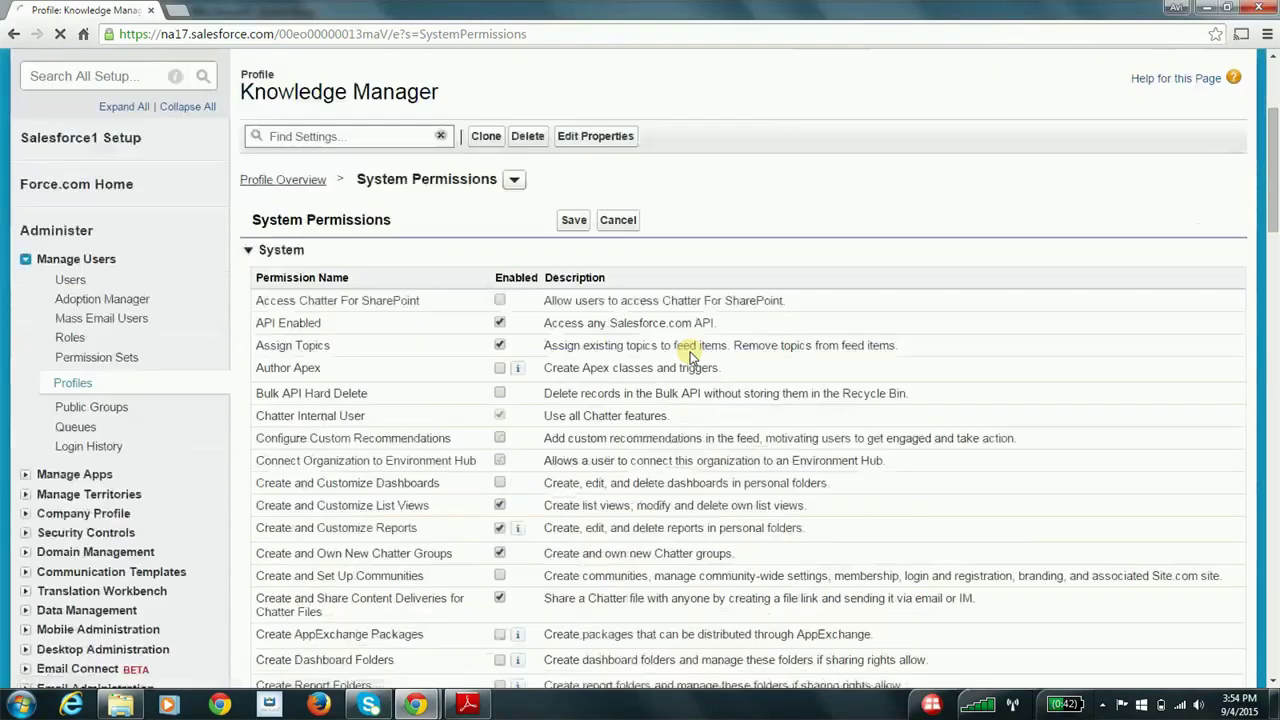
{"action": "scroll", "coordinate": [690, 355], "scroll_direction": "down", "scroll_amount": 3}
{"action": "scroll", "coordinate": [690, 355], "scroll_direction": "down", "scroll_amount": 1}
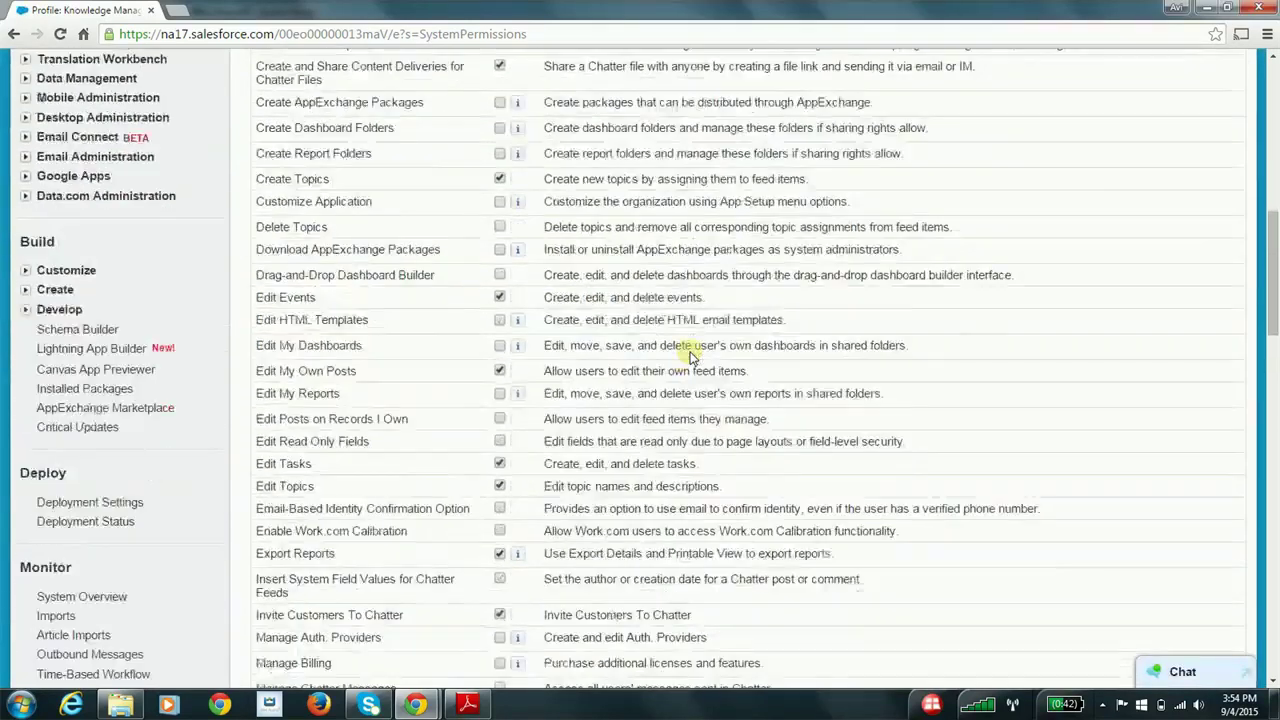
{"action": "scroll", "coordinate": [395, 508], "scroll_direction": "down", "scroll_amount": 2}
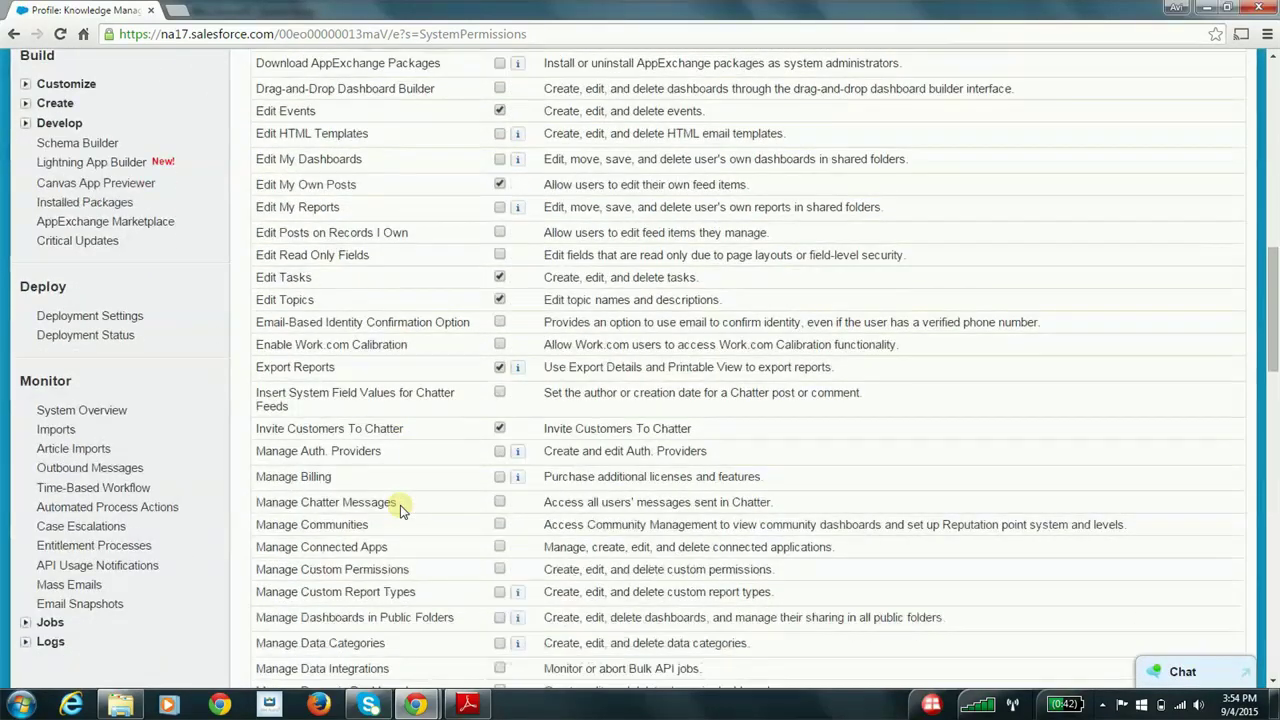
{"action": "scroll", "coordinate": [400, 507], "scroll_direction": "down", "scroll_amount": 2}
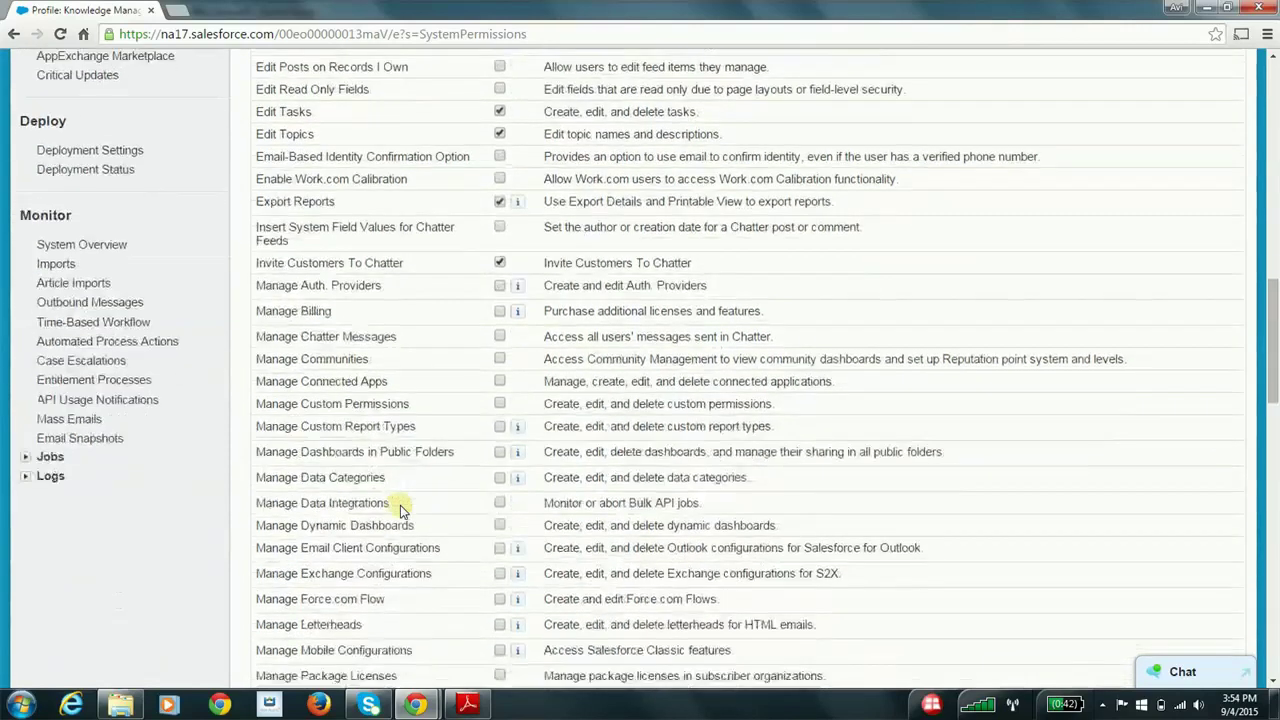
{"action": "left_click", "coordinate": [499, 477]}
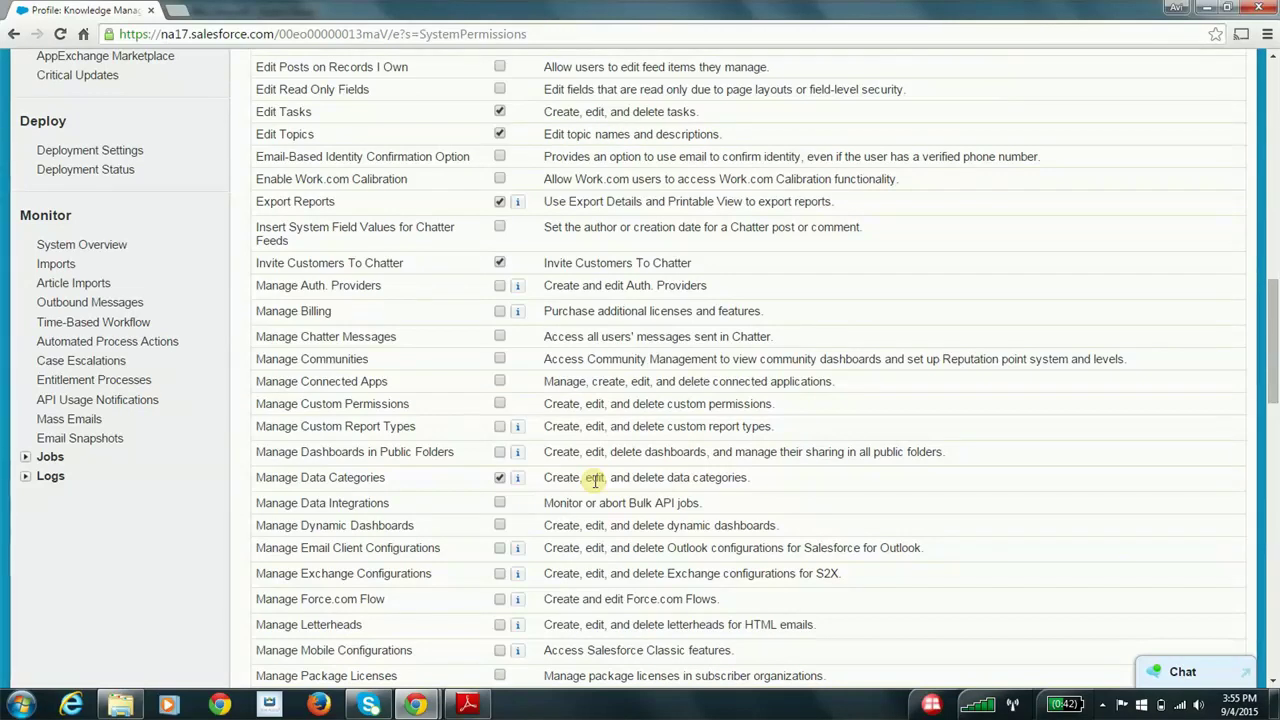
Enable the Manage Synonyms system permission and save the Knowledge Manager profile's system permissions.
{"action": "scroll", "coordinate": [594, 481], "scroll_direction": "down", "scroll_amount": 2}
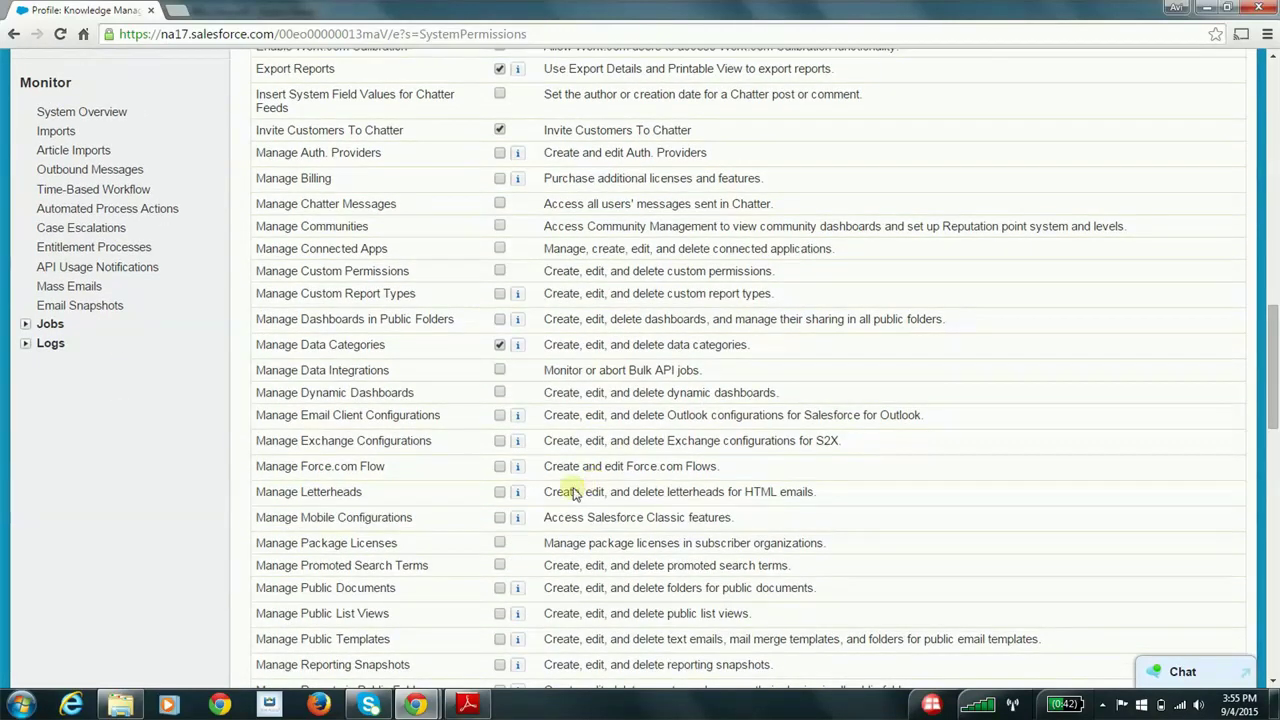
{"action": "scroll", "coordinate": [475, 614], "scroll_direction": "down", "scroll_amount": 1}
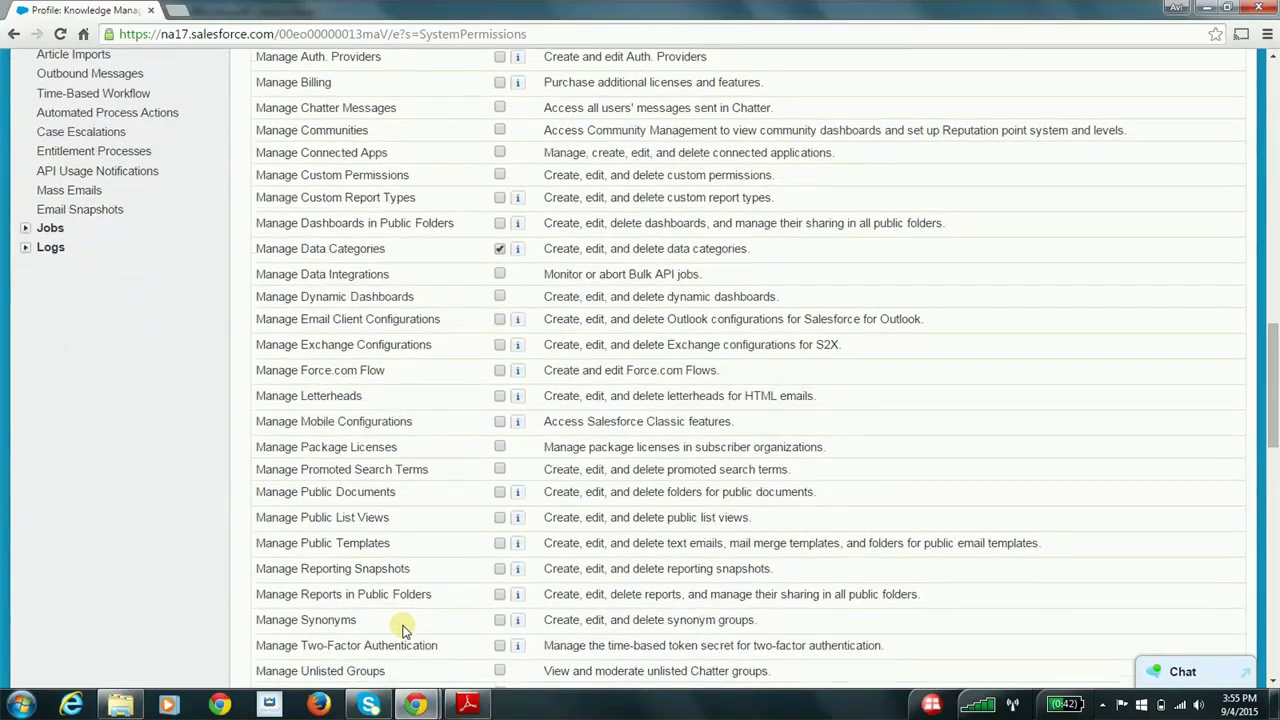
{"action": "left_click", "coordinate": [500, 621]}
{"action": "scroll", "coordinate": [750, 598], "scroll_direction": "up", "scroll_amount": 5}
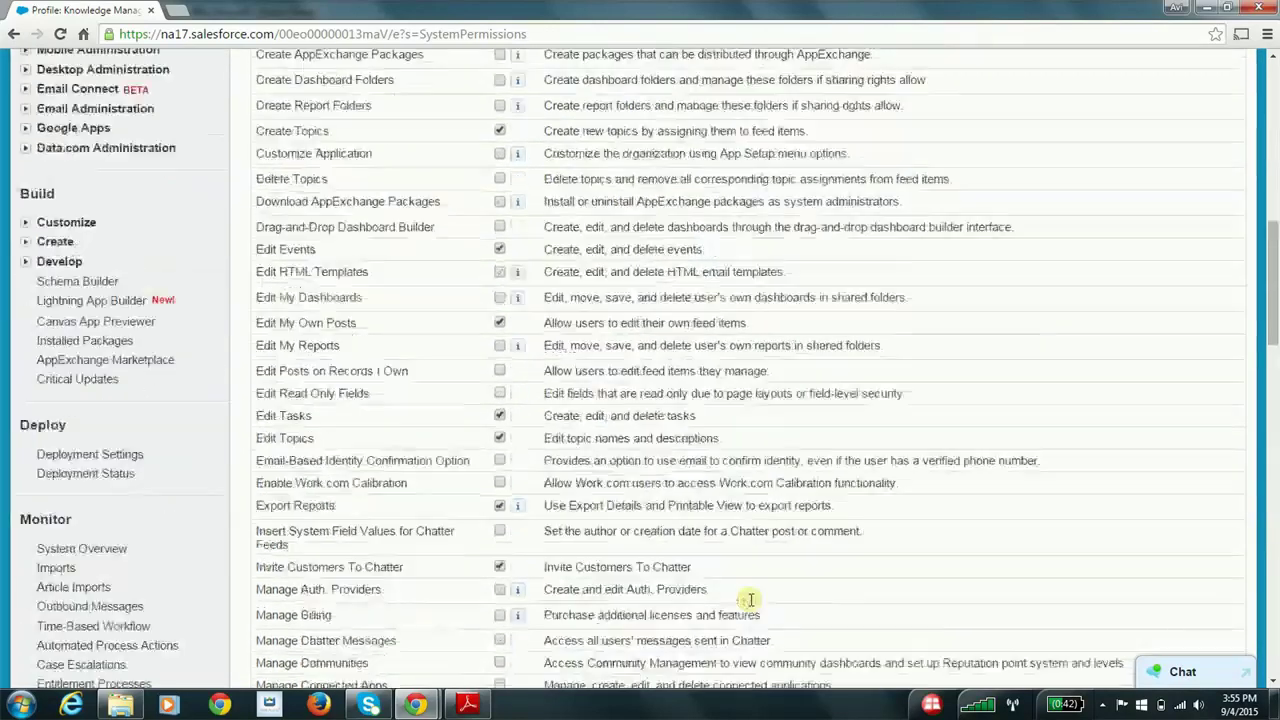
{"action": "scroll", "coordinate": [750, 598], "scroll_direction": "up", "scroll_amount": 5}
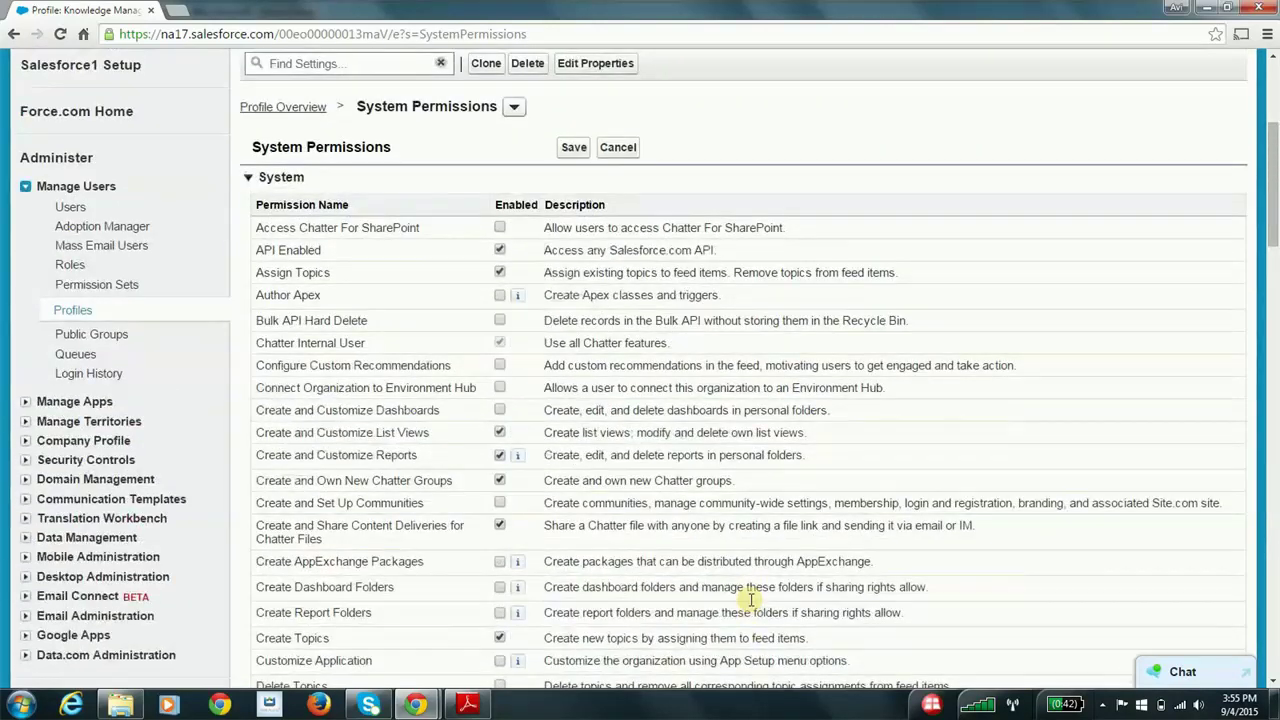
{"action": "scroll", "coordinate": [760, 516], "scroll_direction": "up", "scroll_amount": 3}
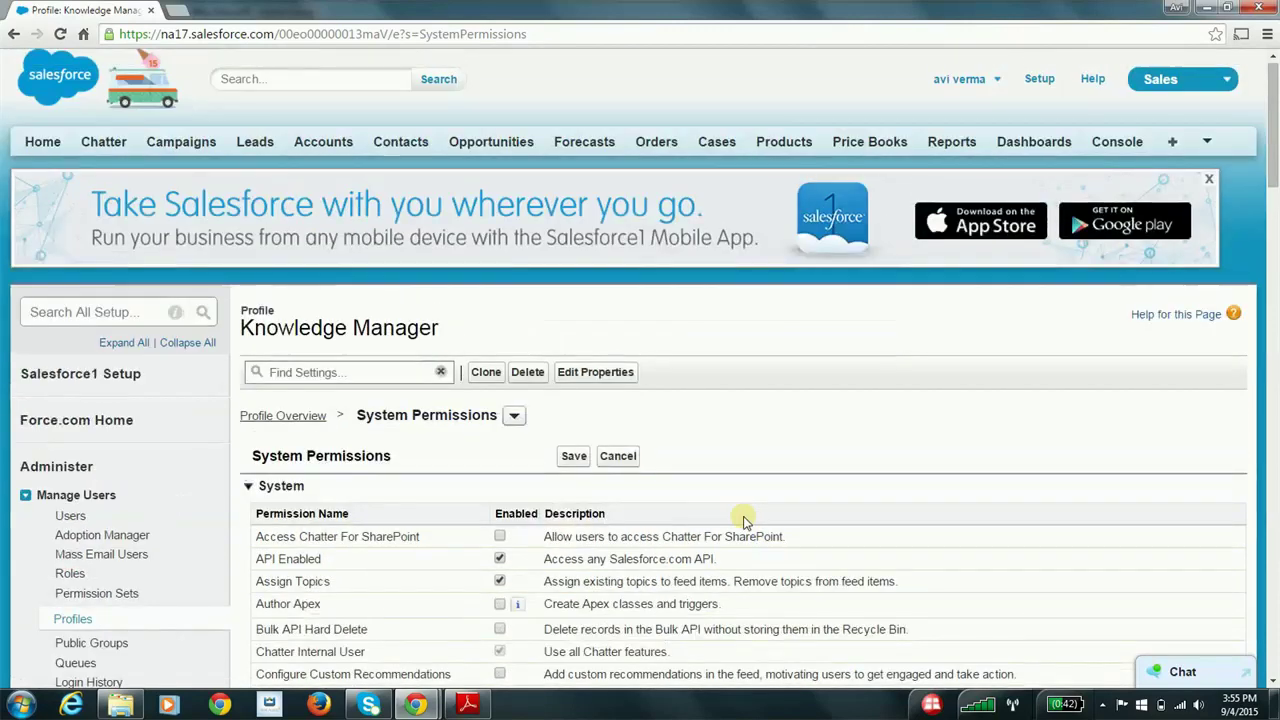
{"action": "left_click", "coordinate": [574, 457]}
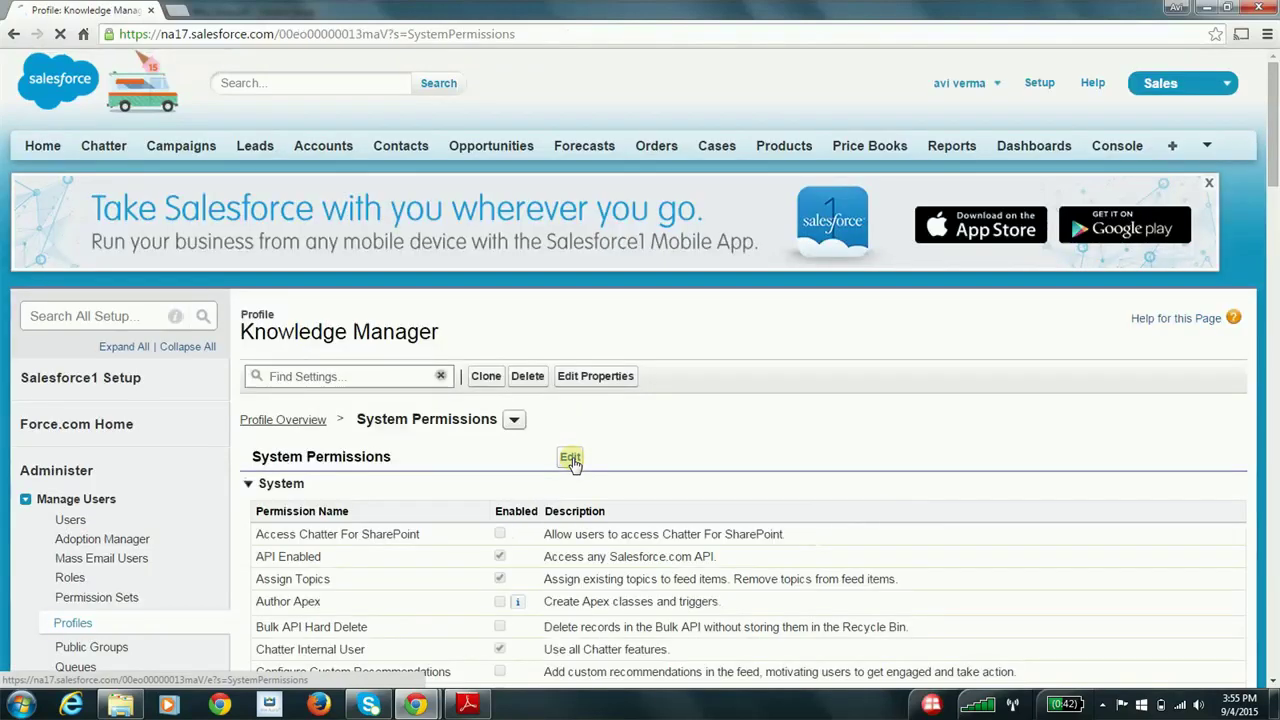
Set the Knowledge Manager profile's data category visibility for the Products category group to All Categories and save.
{"action": "left_click", "coordinate": [514, 422]}
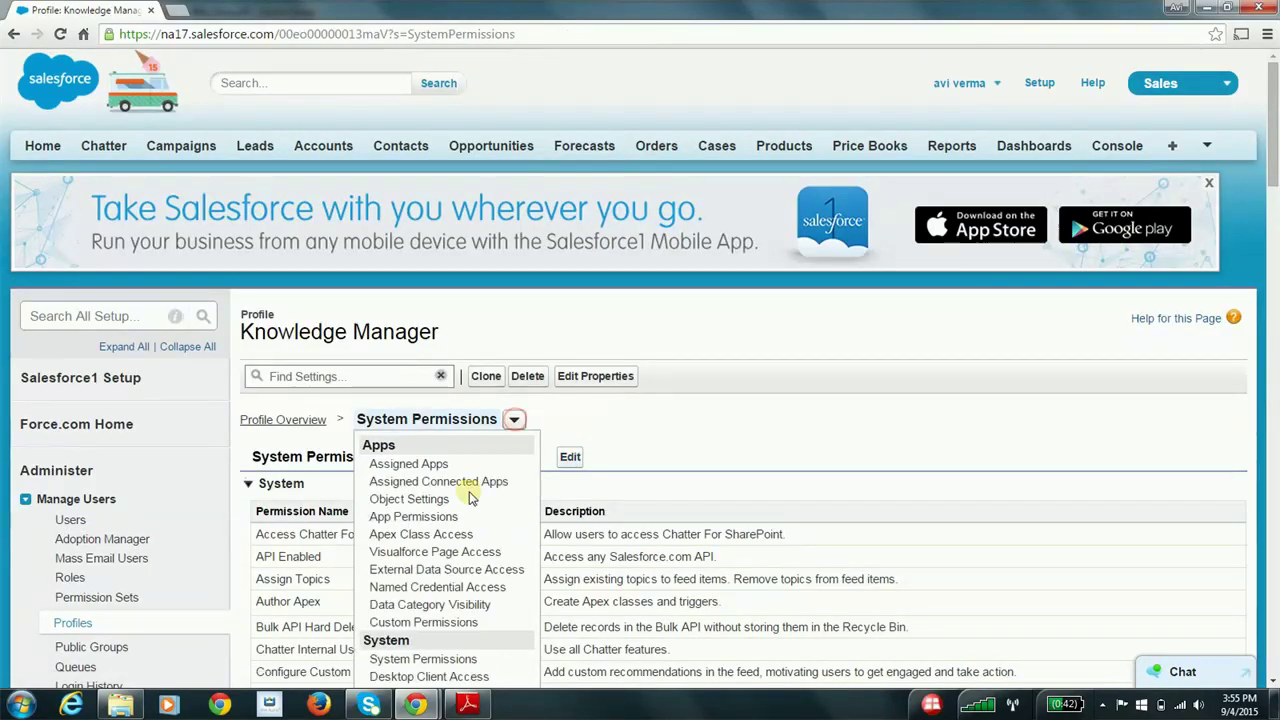
{"action": "left_click", "coordinate": [406, 611]}
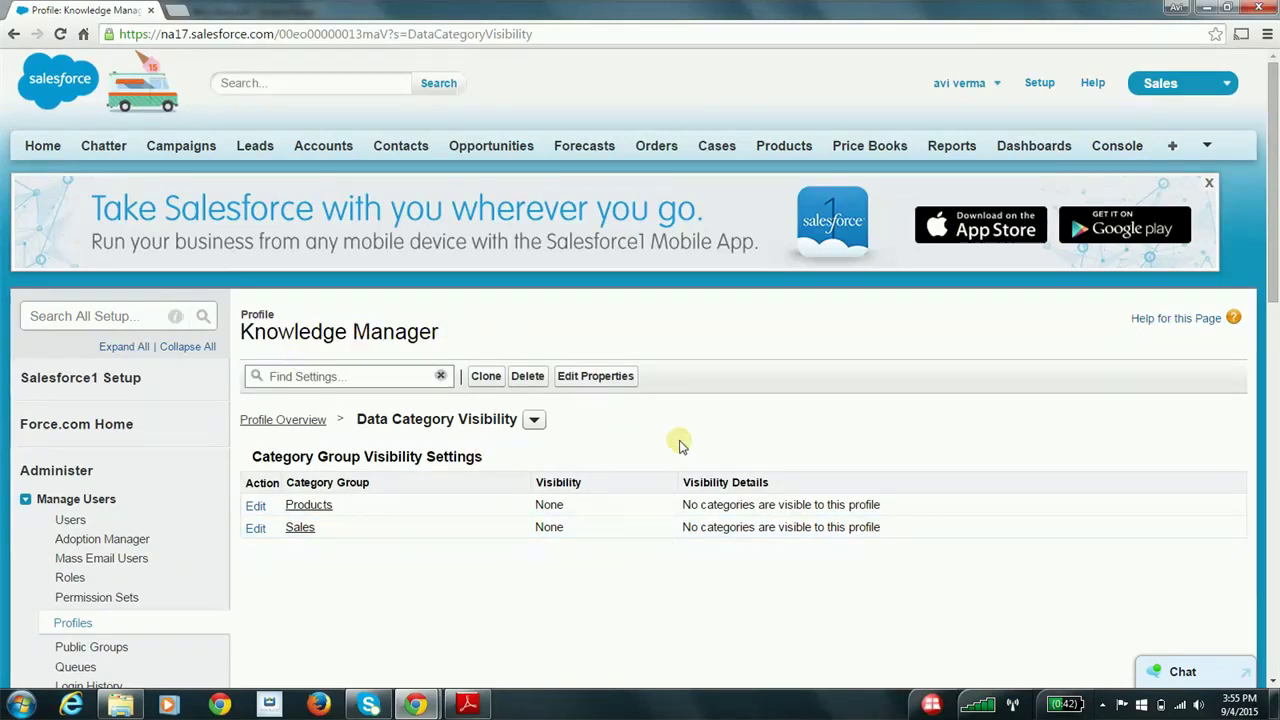
{"action": "scroll", "coordinate": [680, 446], "scroll_direction": "down", "scroll_amount": 1}
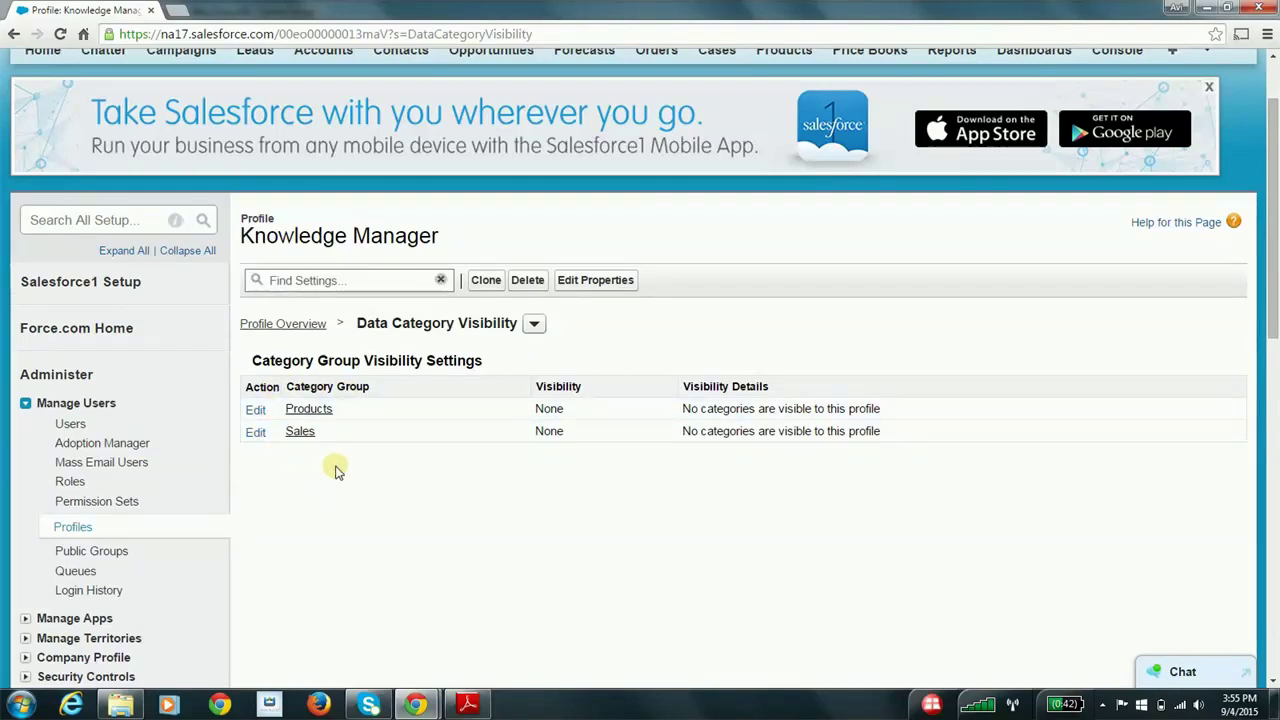
{"action": "left_click", "coordinate": [307, 411]}
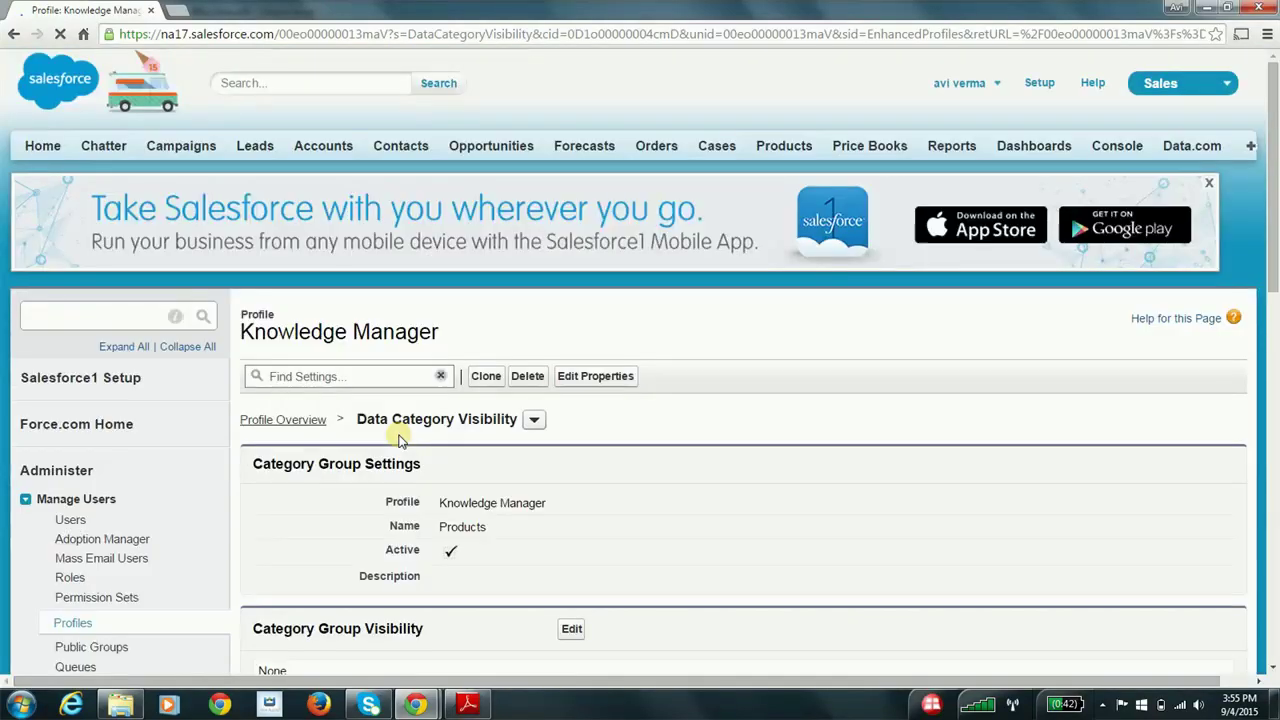
{"action": "scroll", "coordinate": [362, 430], "scroll_direction": "down", "scroll_amount": 3}
{"action": "left_click", "coordinate": [570, 362]}
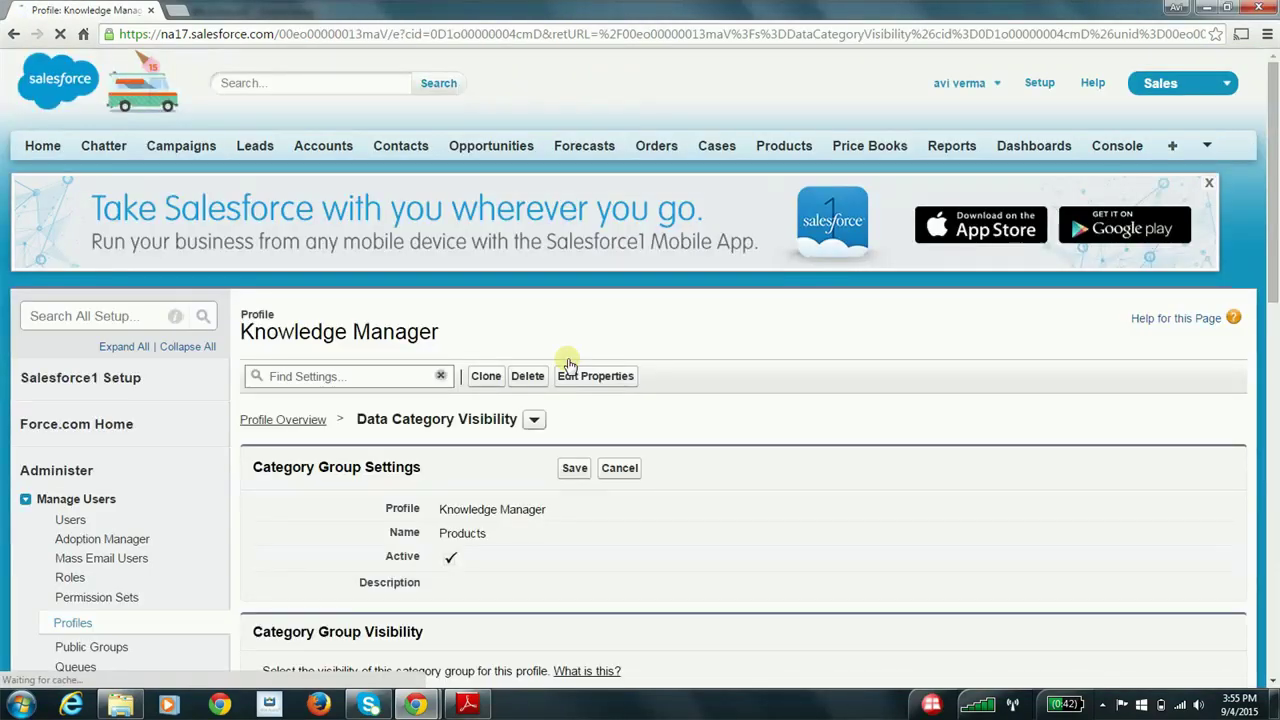
{"action": "scroll", "coordinate": [568, 362], "scroll_direction": "down", "scroll_amount": 3}
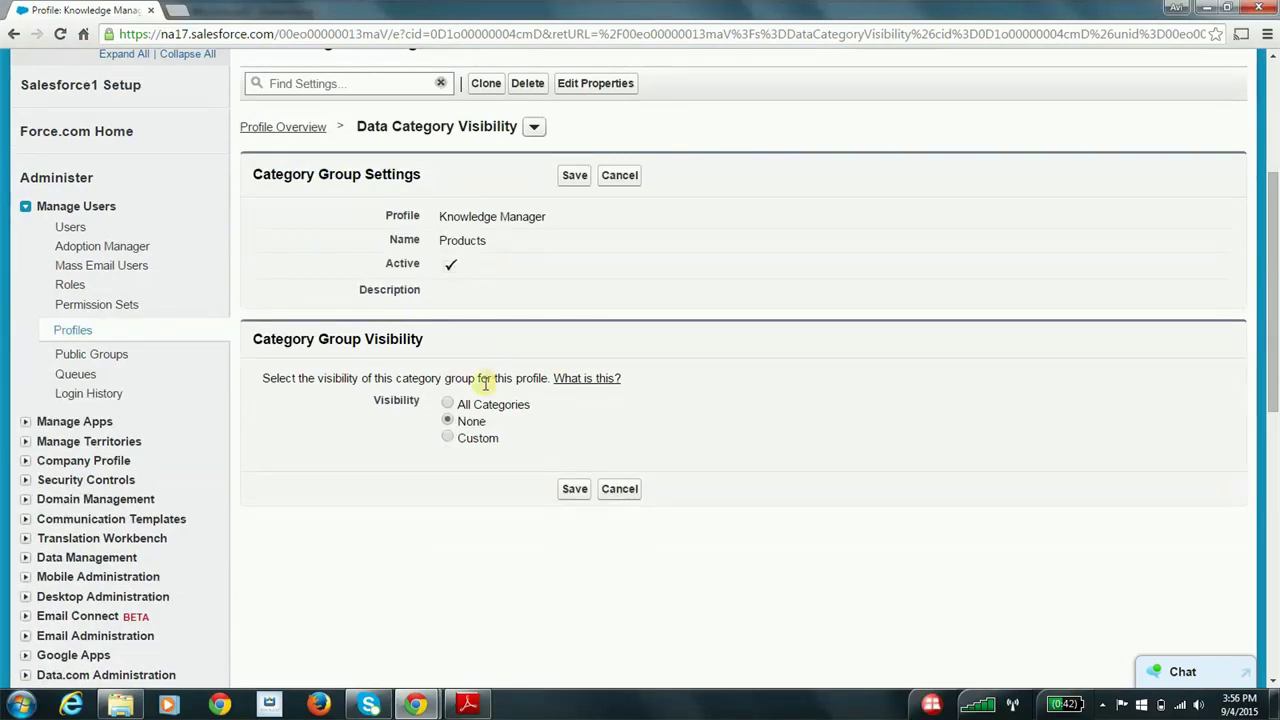
{"action": "left_click", "coordinate": [447, 403]}
{"action": "left_click", "coordinate": [572, 490]}
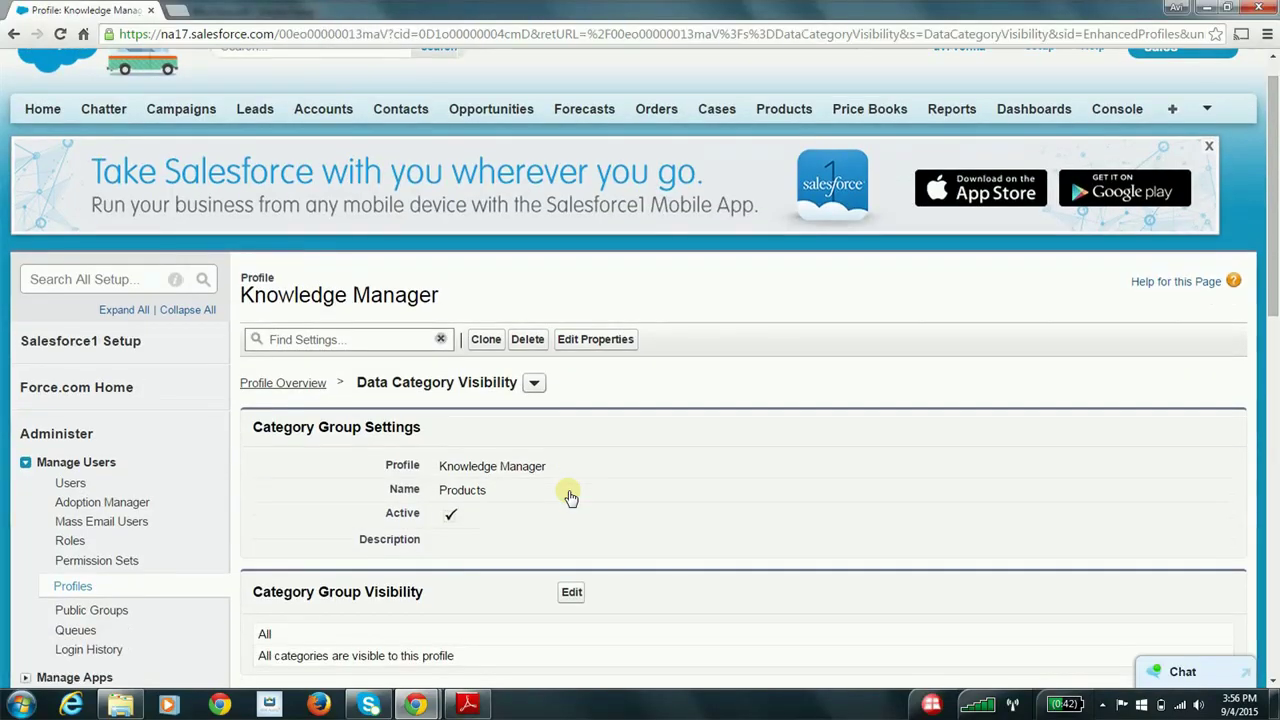
Set the Knowledge Manager profile's data category visibility for the Sales category group to All Categories and save.
{"action": "left_click", "coordinate": [533, 384]}
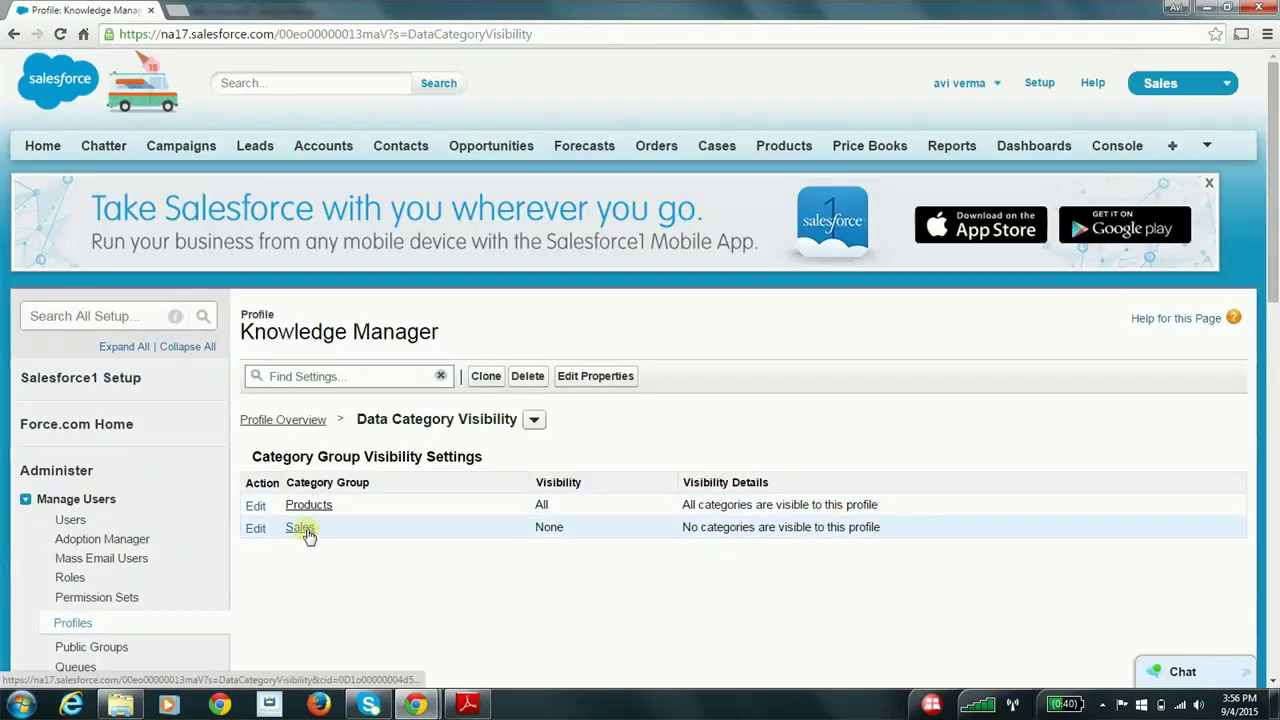
{"action": "left_click", "coordinate": [300, 528]}
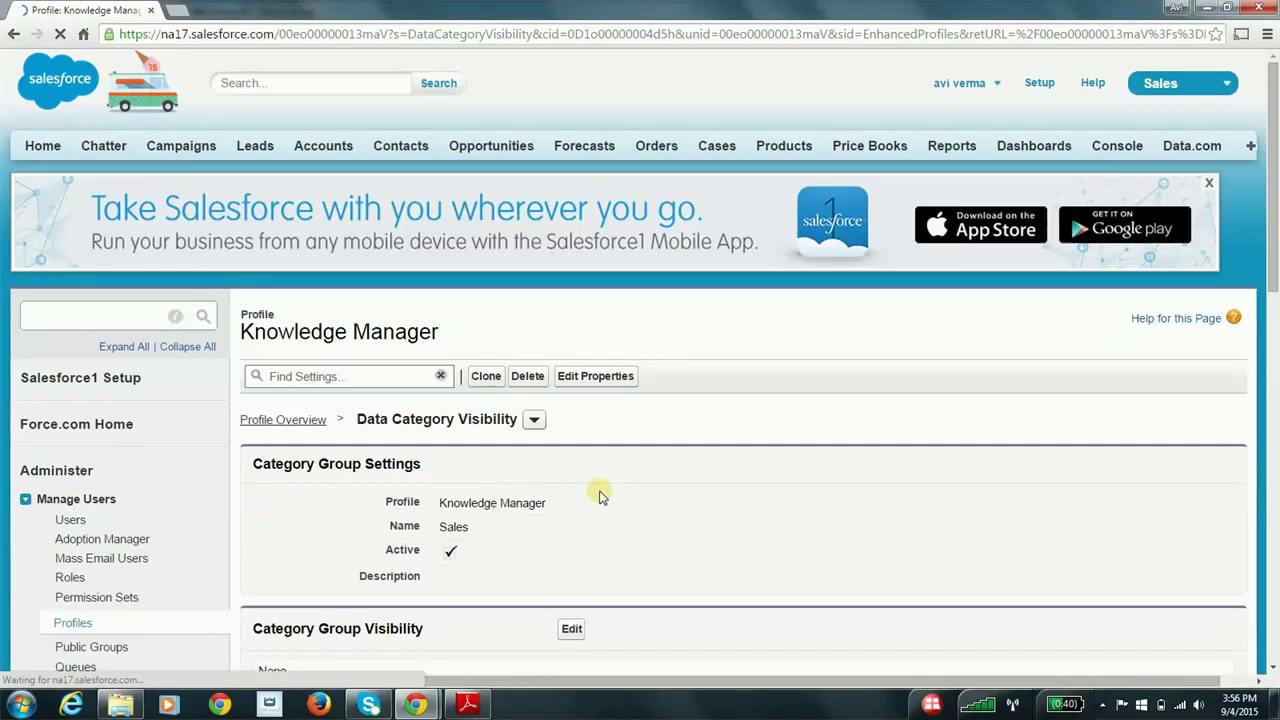
{"action": "scroll", "coordinate": [603, 495], "scroll_direction": "down", "scroll_amount": 1}
{"action": "scroll", "coordinate": [605, 480], "scroll_direction": "down", "scroll_amount": 1}
{"action": "left_click", "coordinate": [573, 465]}
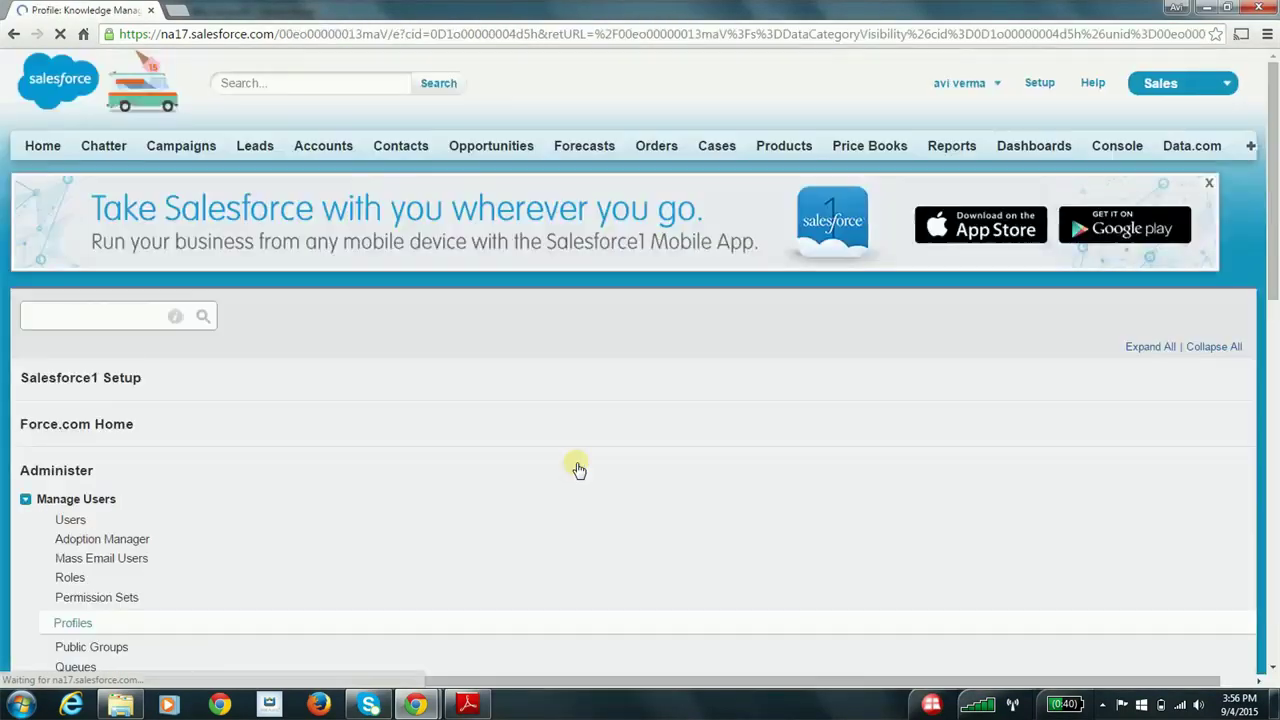
{"action": "scroll", "coordinate": [574, 465], "scroll_direction": "down", "scroll_amount": 2}
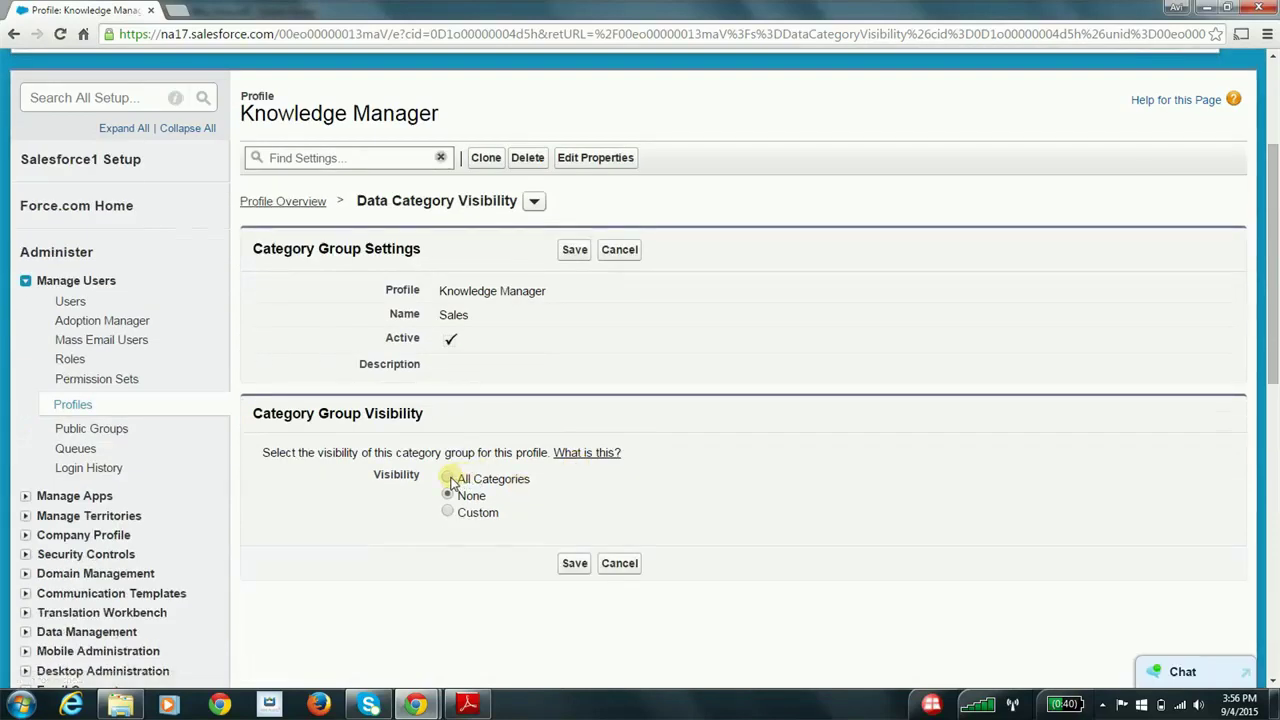
{"action": "left_click", "coordinate": [447, 478]}
{"action": "left_click", "coordinate": [573, 564]}
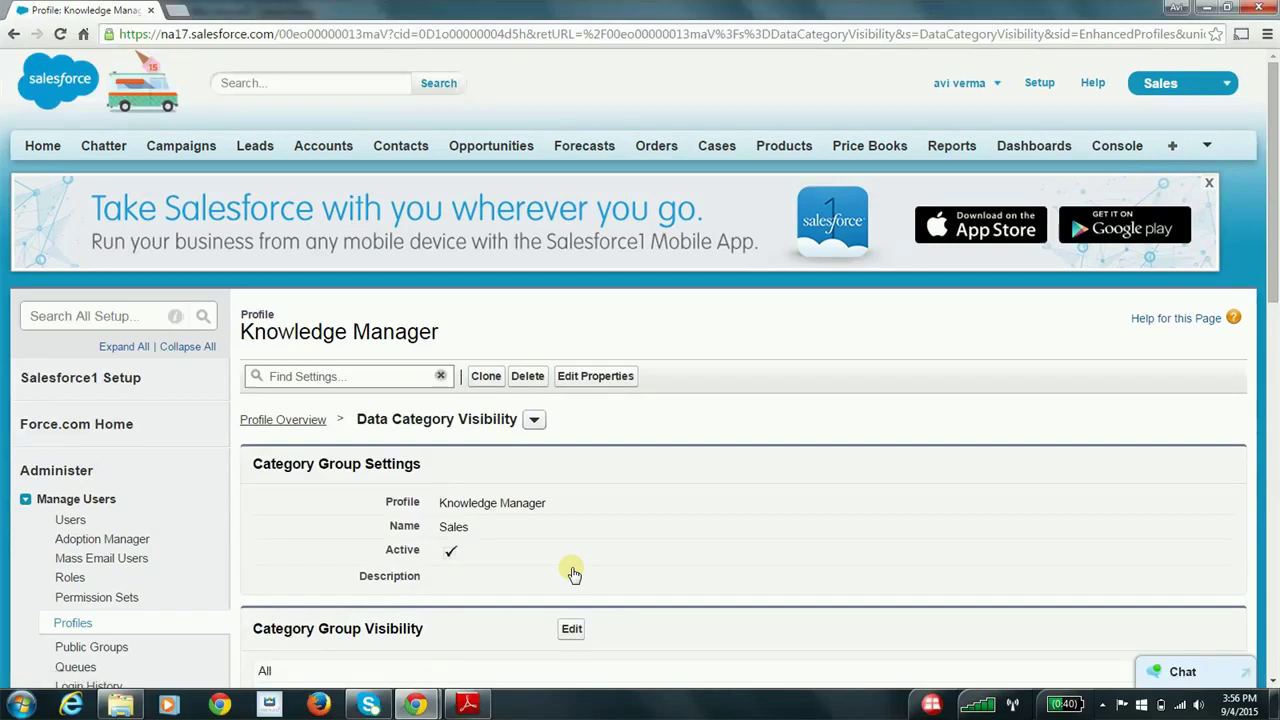
Assign the Knowledge Manager profile to the user in the Customer Support, North America role and save the user record.
{"action": "scroll", "coordinate": [572, 574], "scroll_direction": "down", "scroll_amount": 2}
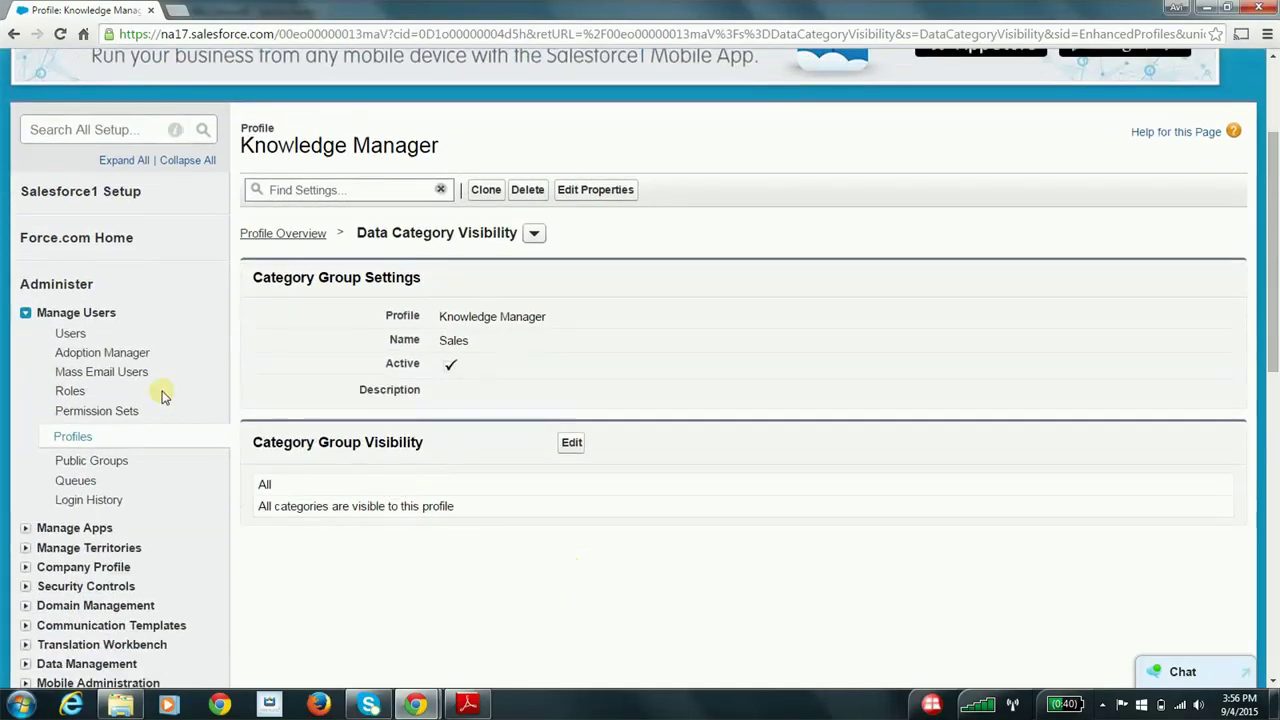
{"action": "left_click", "coordinate": [66, 334]}
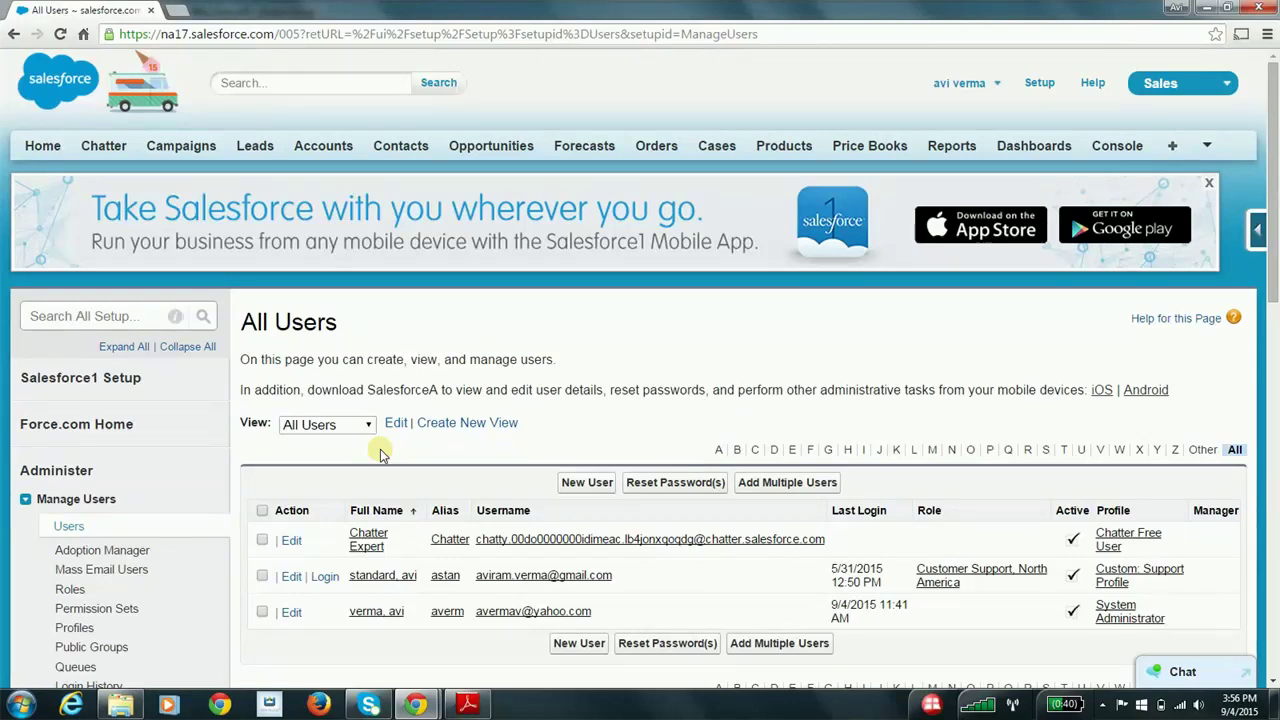
{"action": "scroll", "coordinate": [380, 449], "scroll_direction": "down", "scroll_amount": 1}
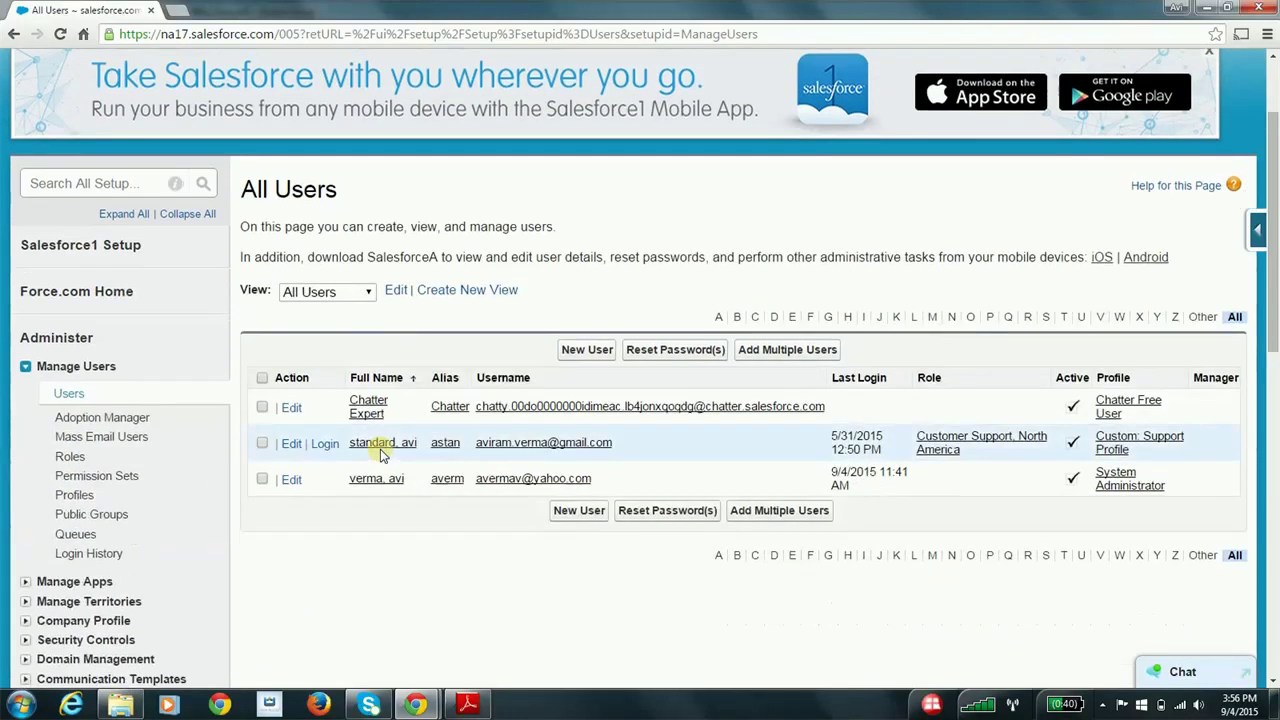
{"action": "left_click", "coordinate": [291, 444]}
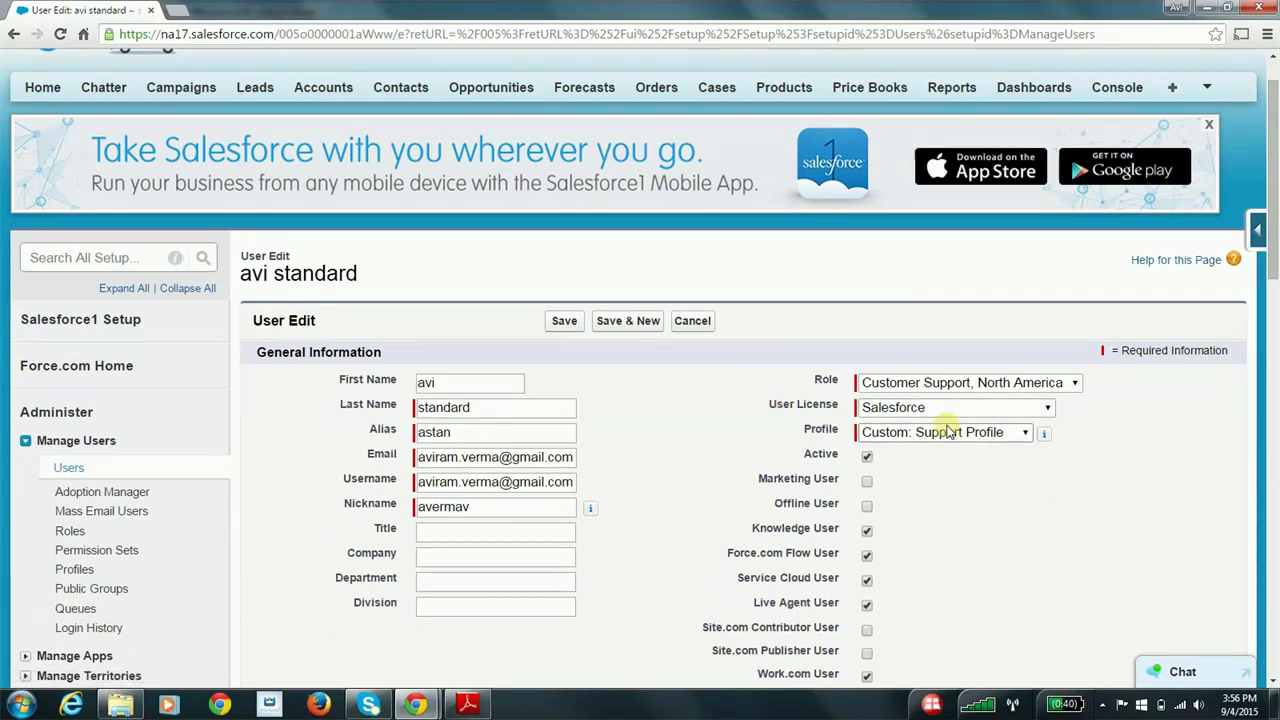
{"action": "left_click", "coordinate": [970, 432]}
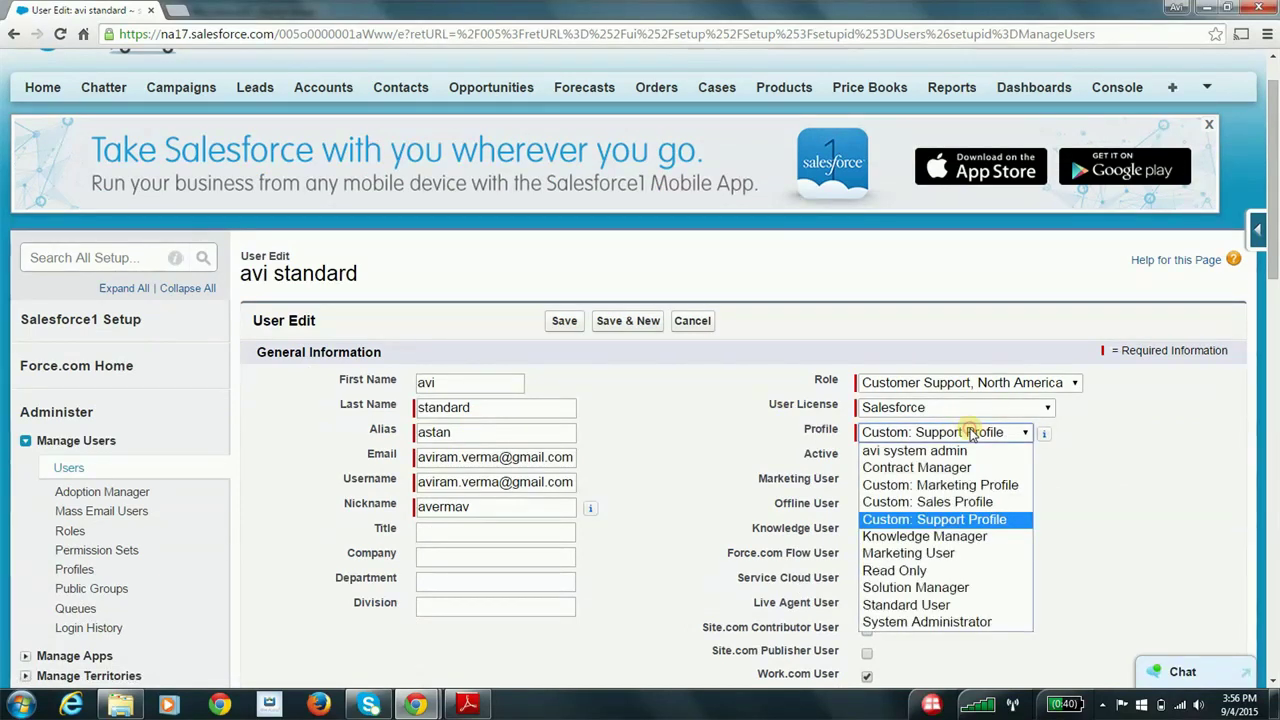
{"action": "left_click", "coordinate": [934, 537]}
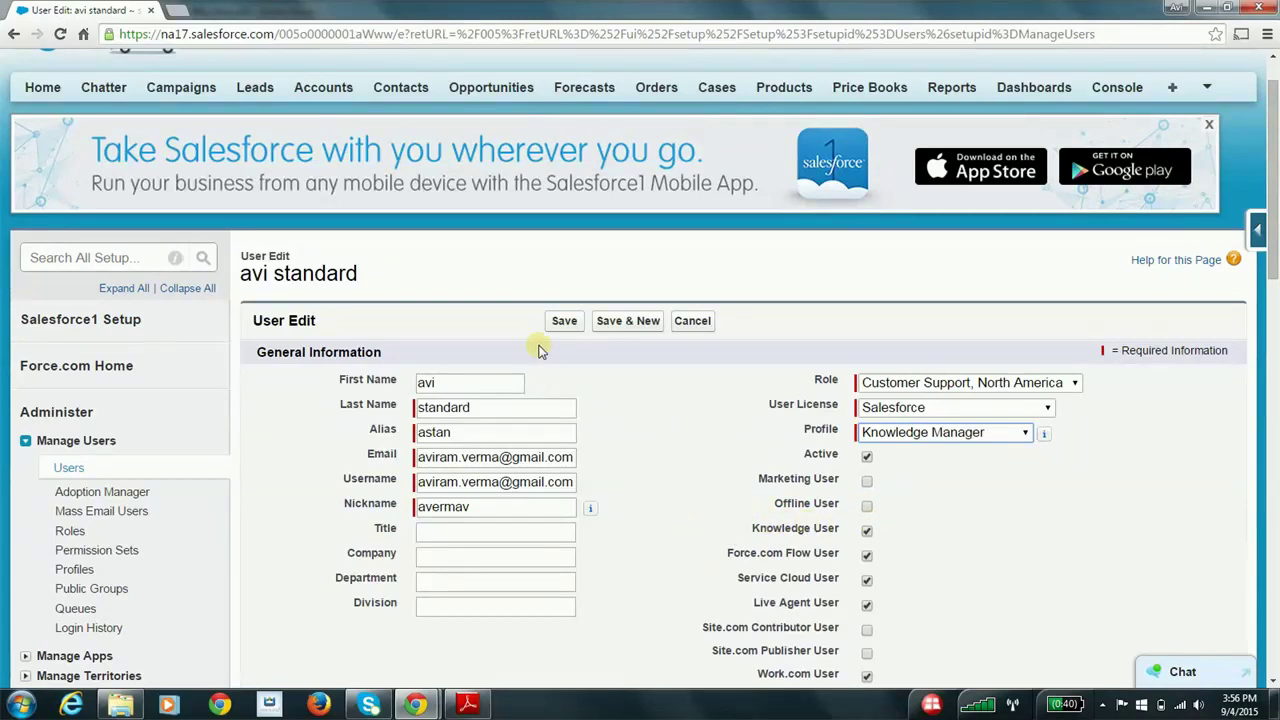
{"action": "left_click", "coordinate": [564, 320]}
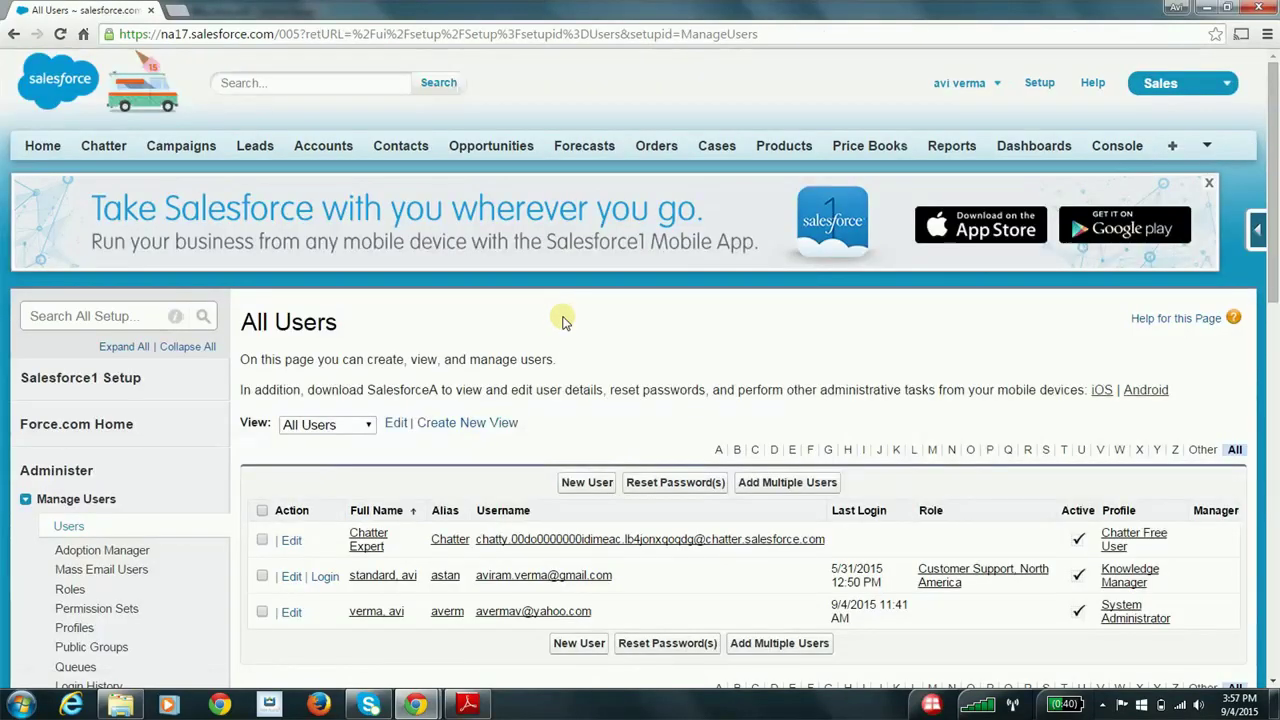
Log in as the Knowledge Manager user and open Article Management from the list of all tabs.
{"action": "scroll", "coordinate": [574, 368], "scroll_direction": "down", "scroll_amount": 1}
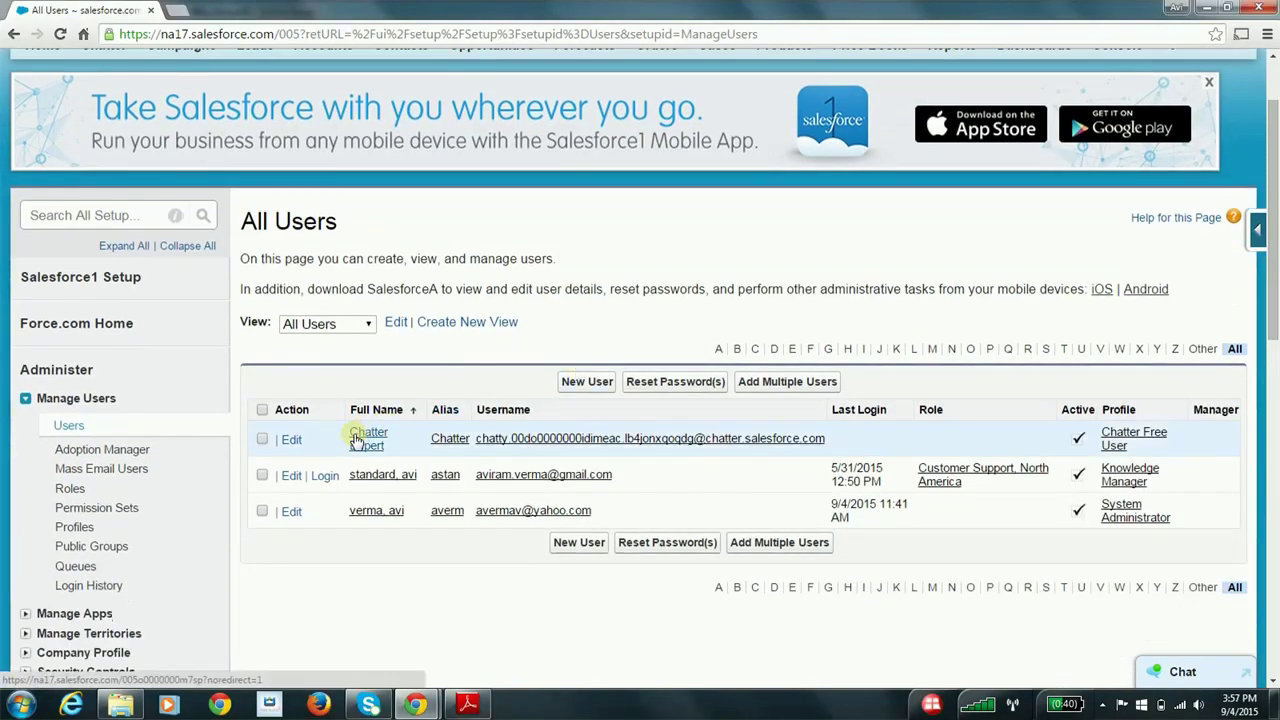
{"action": "left_click", "coordinate": [324, 476]}
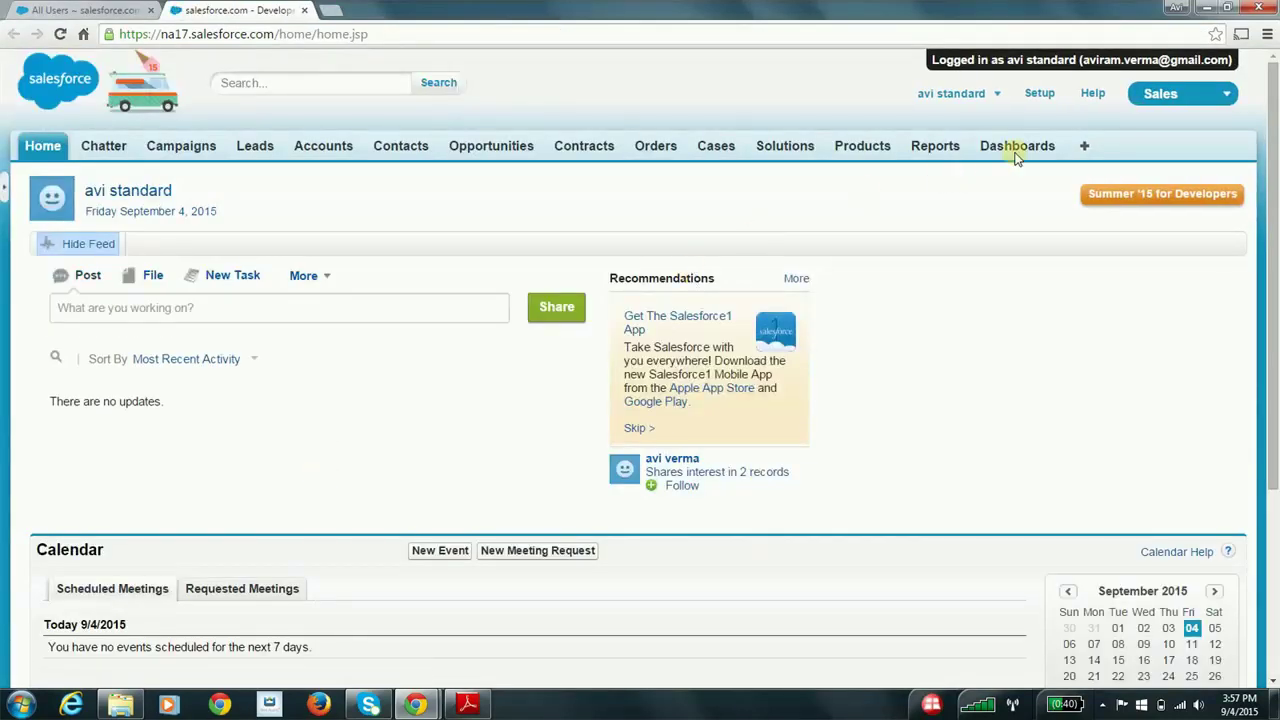
{"action": "left_click", "coordinate": [1084, 150]}
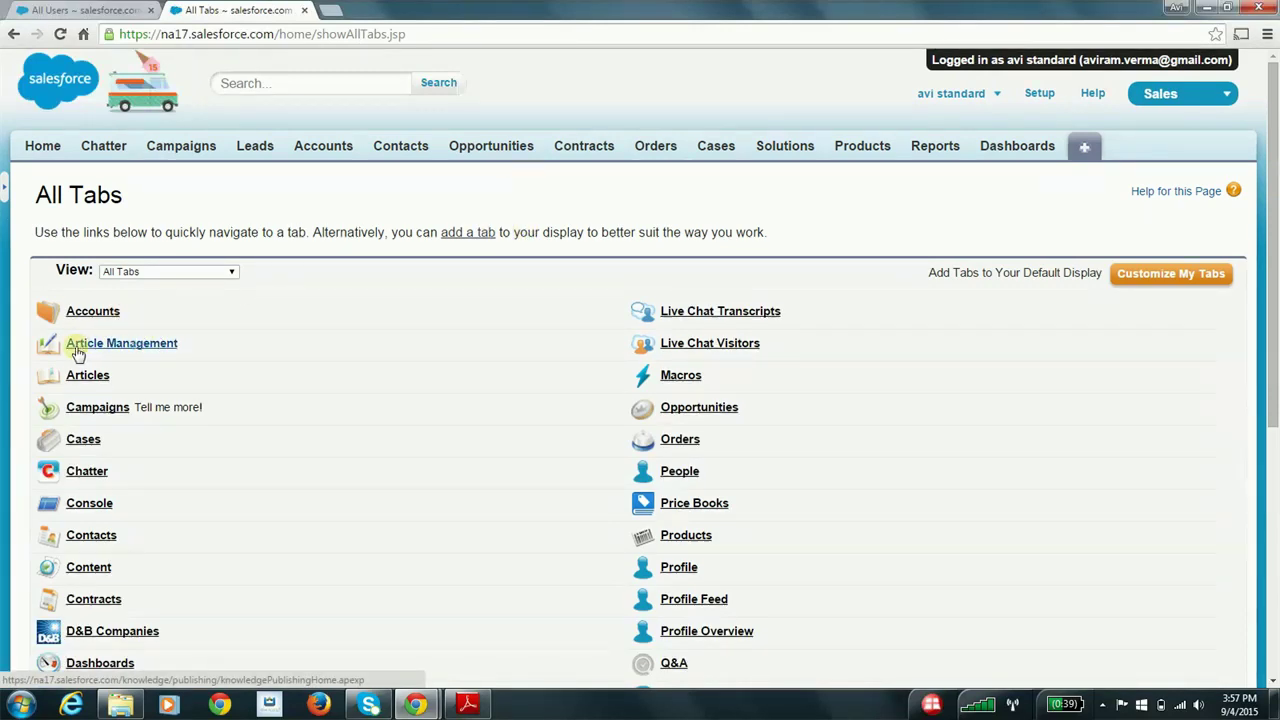
{"action": "left_click", "coordinate": [124, 348]}
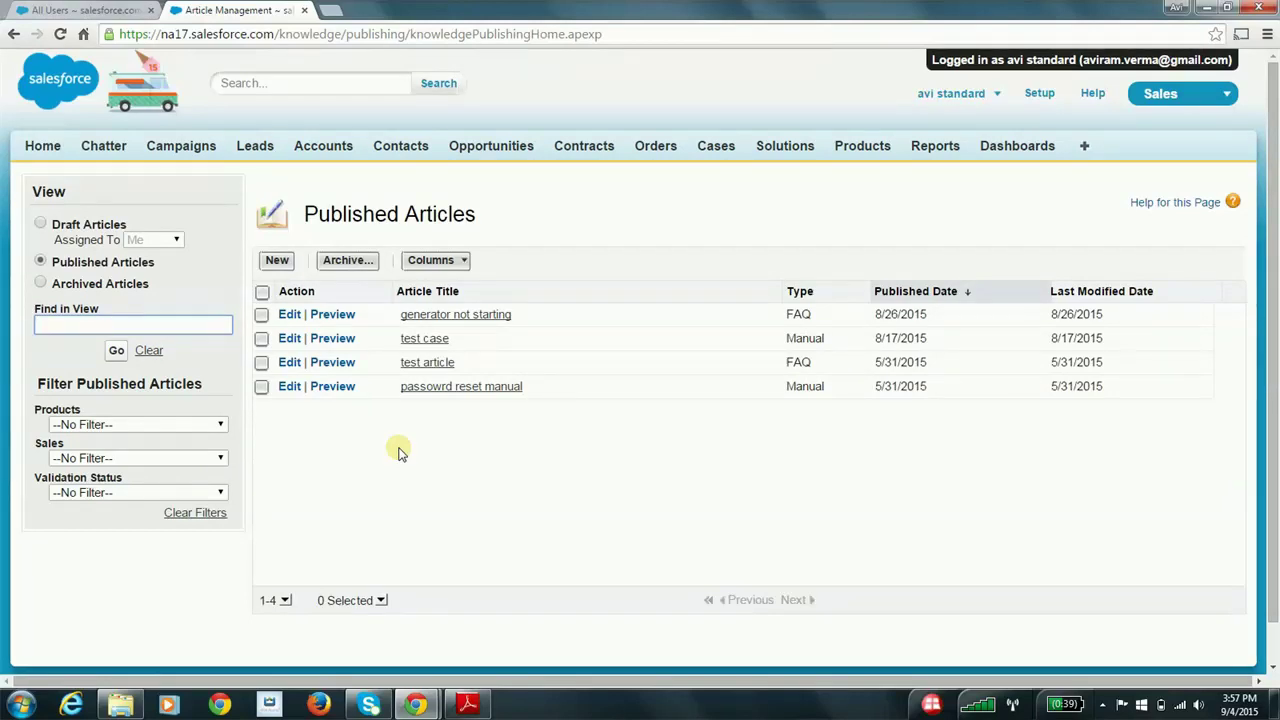
View the draft articles assigned to the current user, and return to the published articles.
{"action": "left_click", "coordinate": [41, 225]}
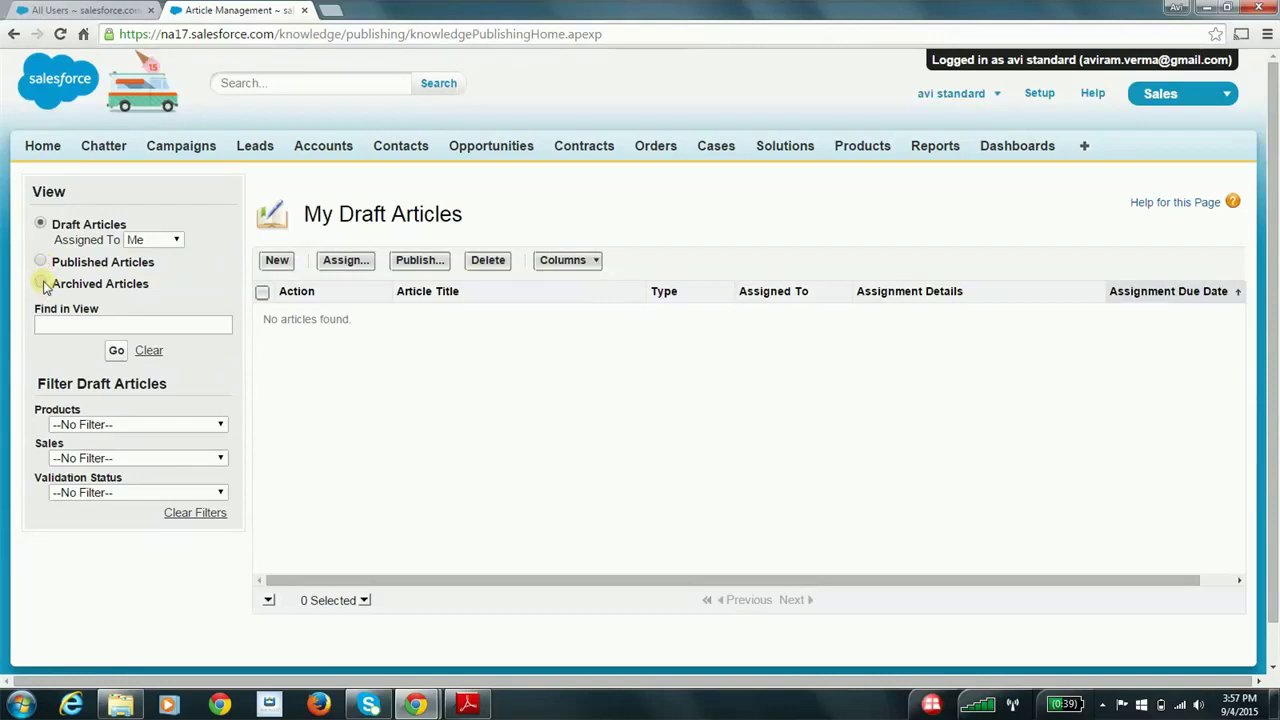
{"action": "left_click", "coordinate": [97, 323]}
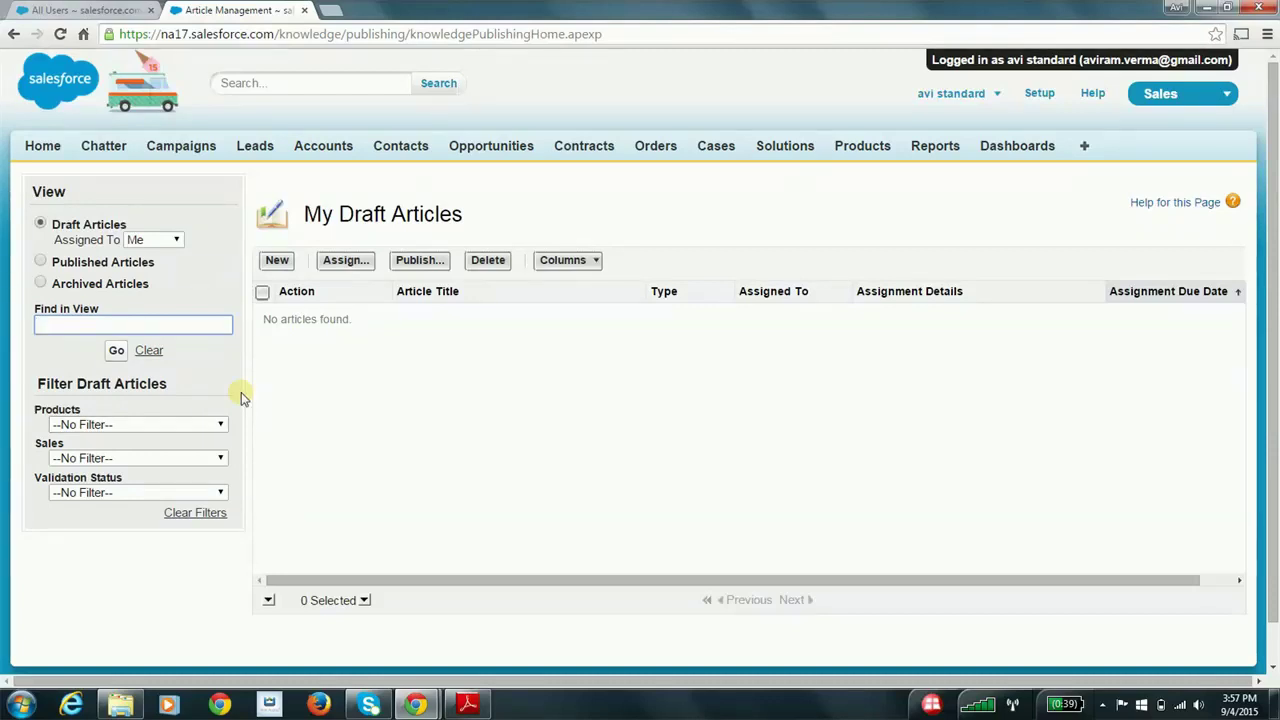
{"action": "left_click", "coordinate": [68, 270]}
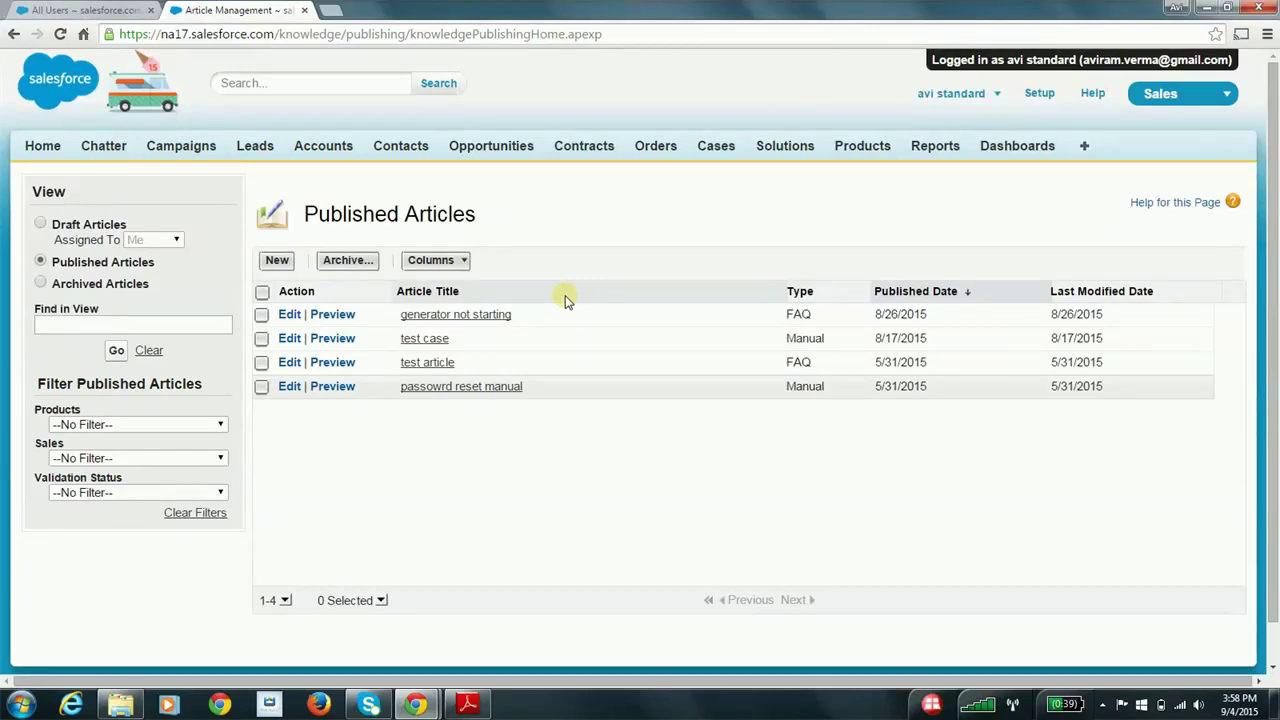
Preview the "generator not starting" FAQ article in the Public Knowledge Base and Customer channels.
{"action": "left_click", "coordinate": [333, 316]}
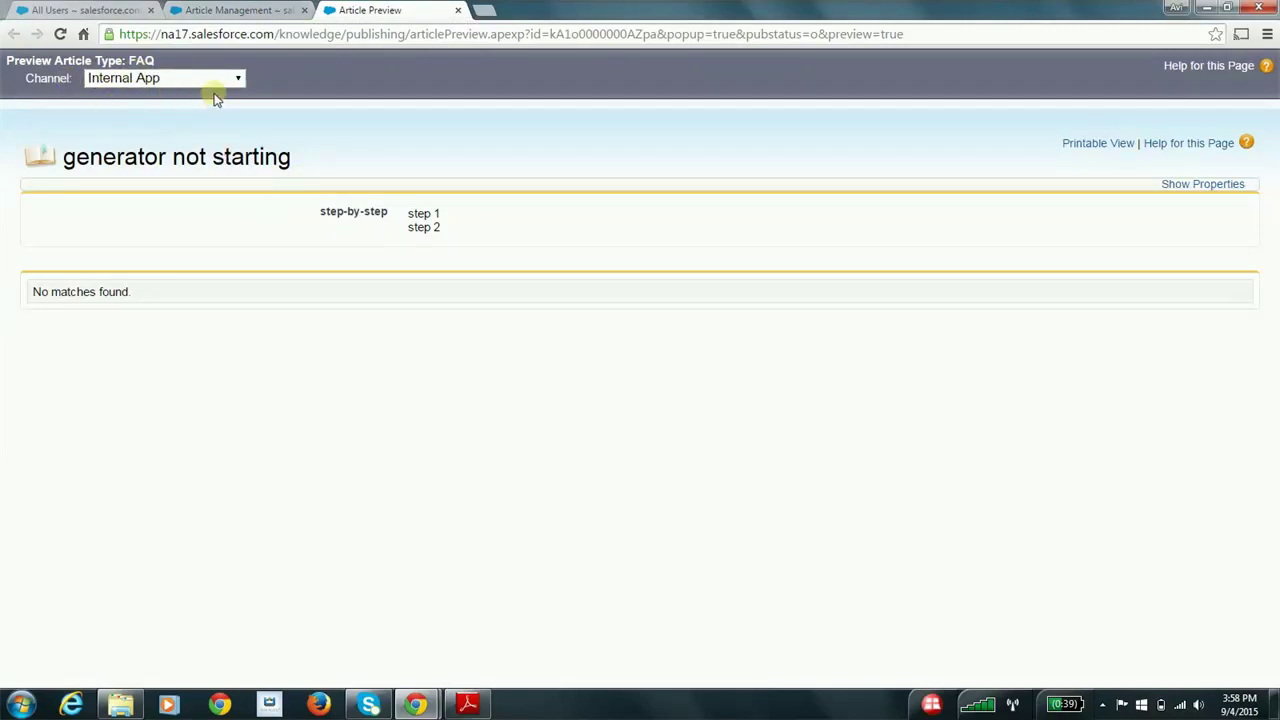
{"action": "left_click", "coordinate": [240, 11]}
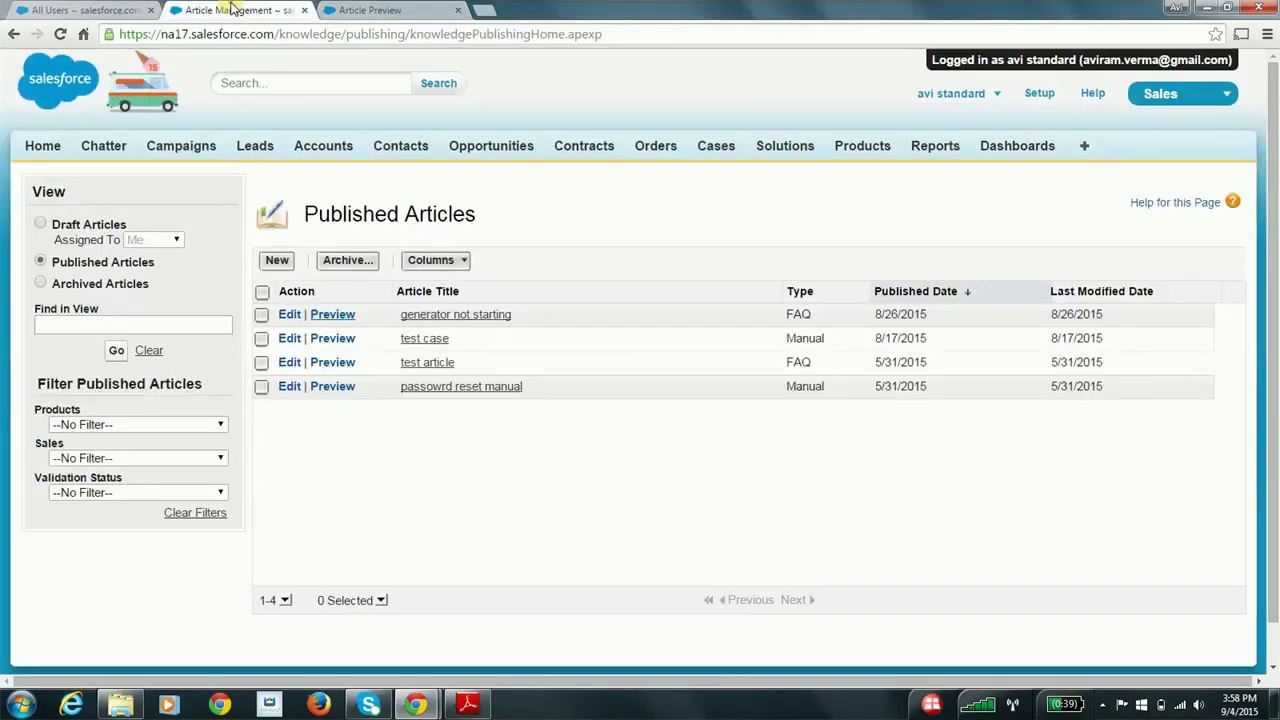
{"action": "left_click", "coordinate": [385, 10]}
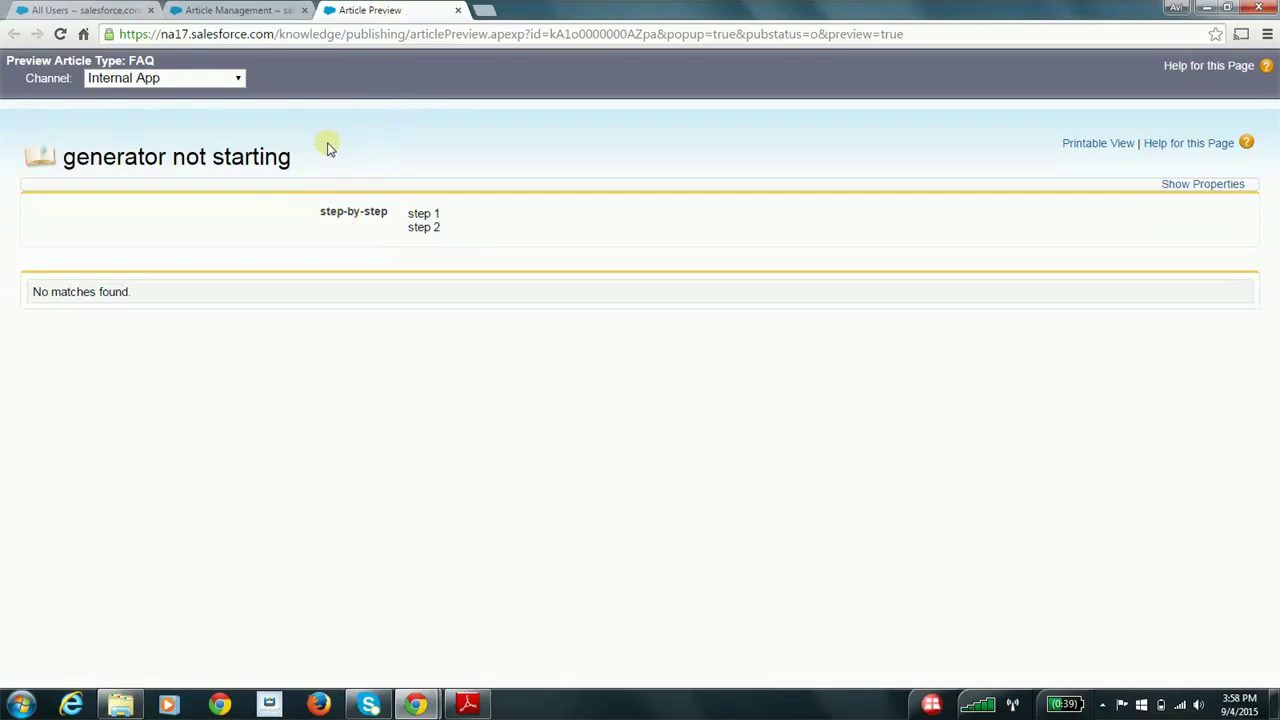
{"action": "left_click", "coordinate": [210, 78]}
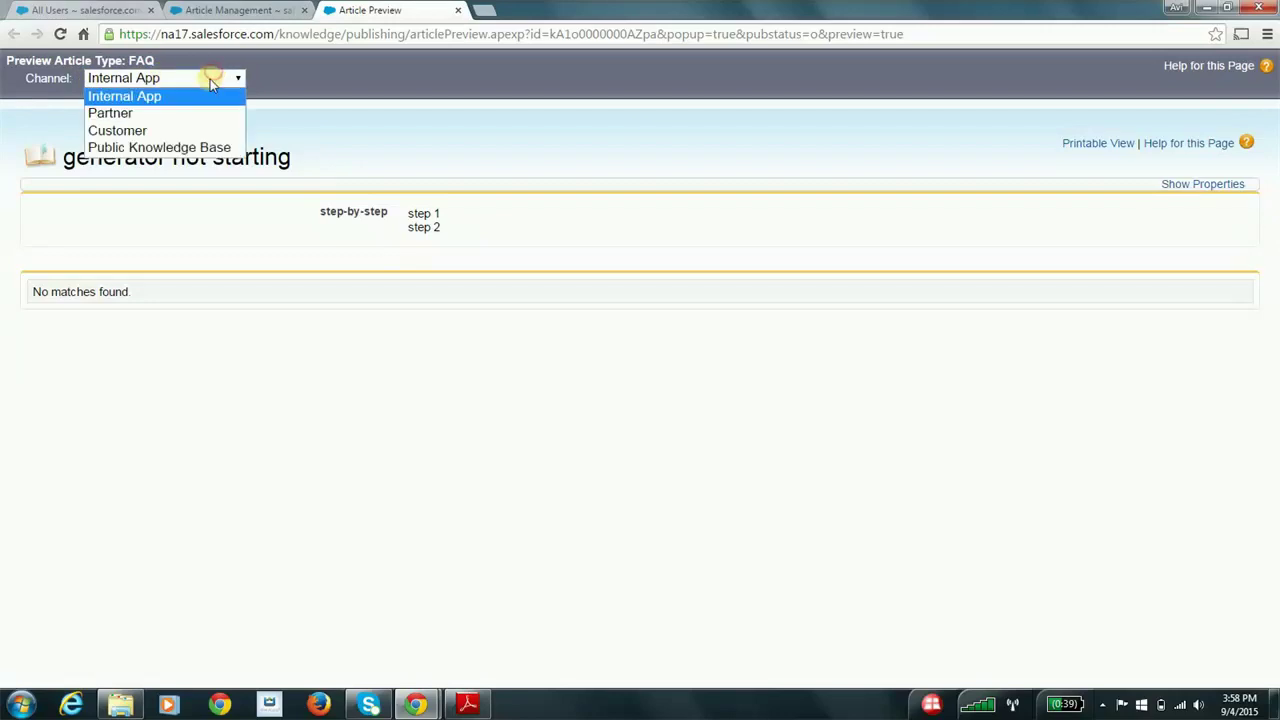
{"action": "left_click", "coordinate": [152, 148]}
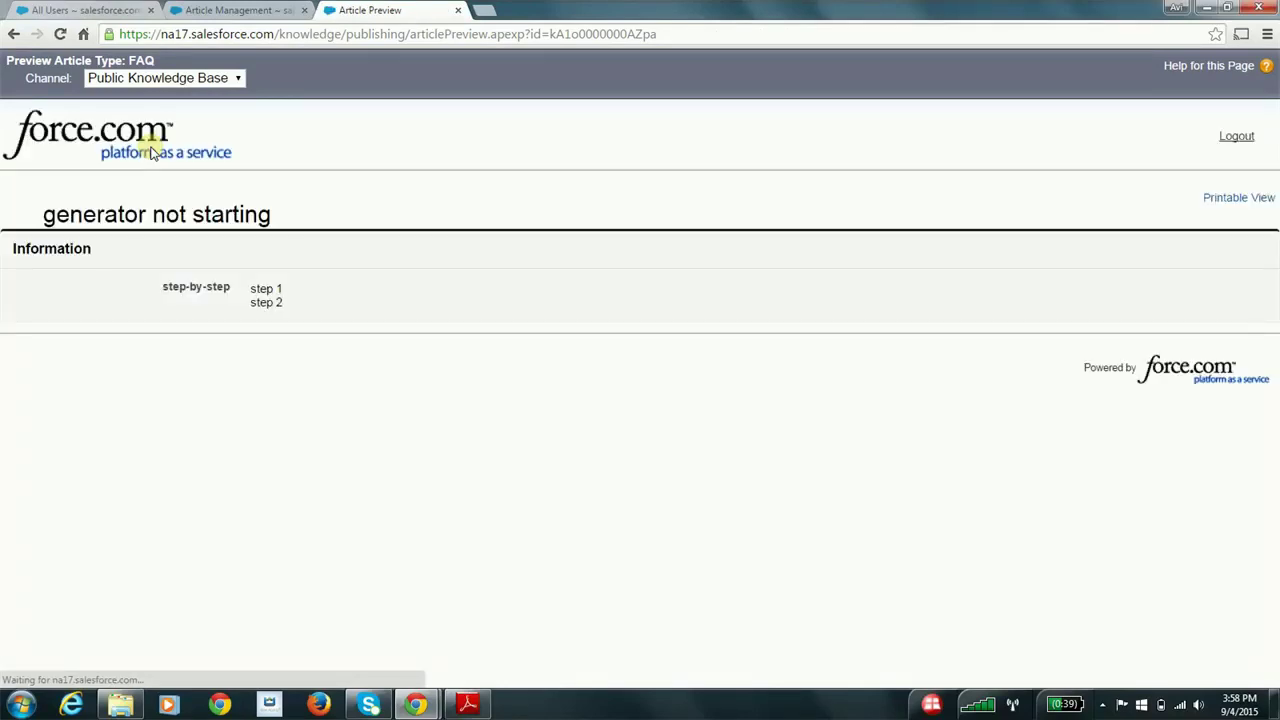
{"action": "left_click", "coordinate": [222, 80]}
{"action": "left_click", "coordinate": [218, 133]}
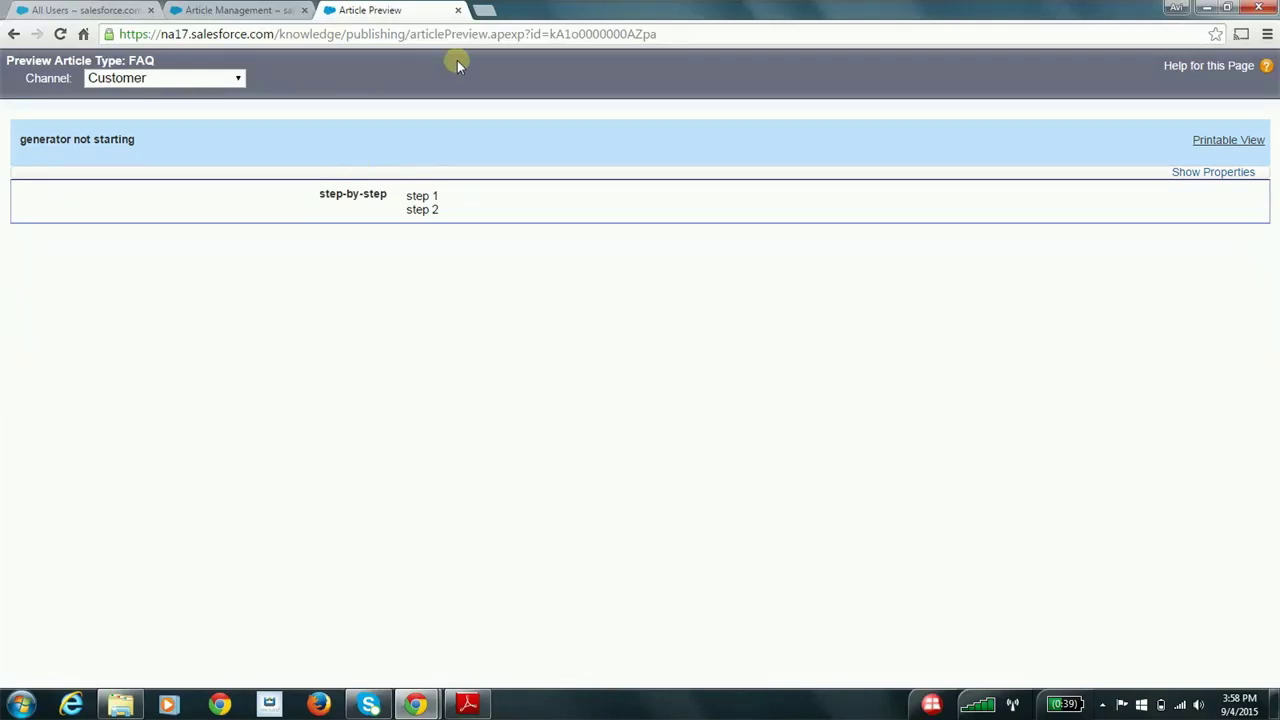
Close the article preview and log out of the Knowledge Manager user's session.
{"action": "left_click", "coordinate": [457, 11]}
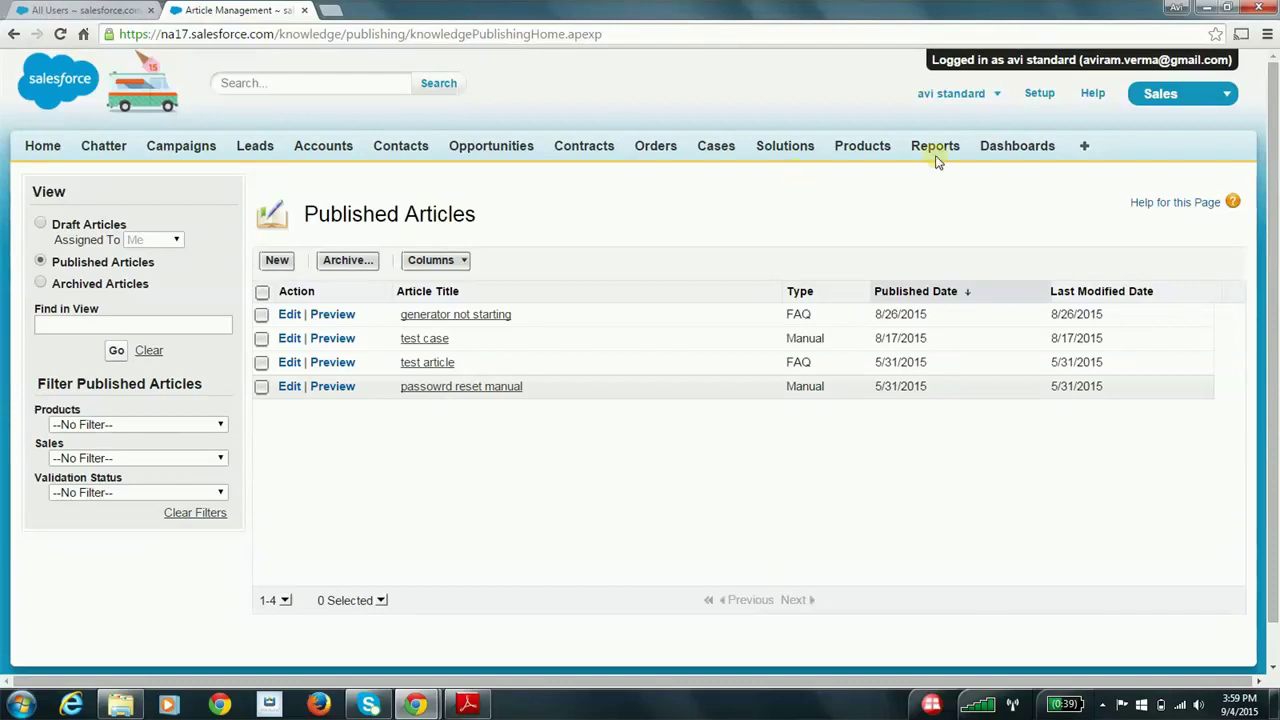
{"action": "left_click", "coordinate": [995, 95]}
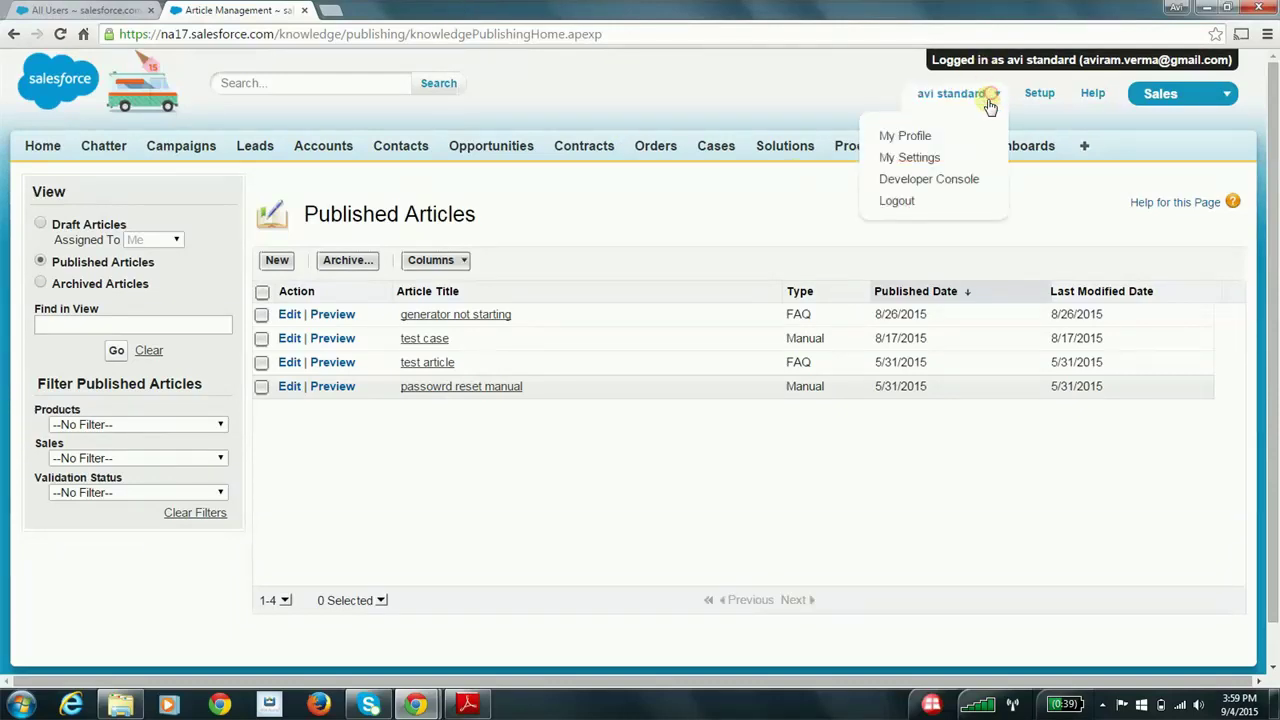
{"action": "left_click", "coordinate": [906, 200]}
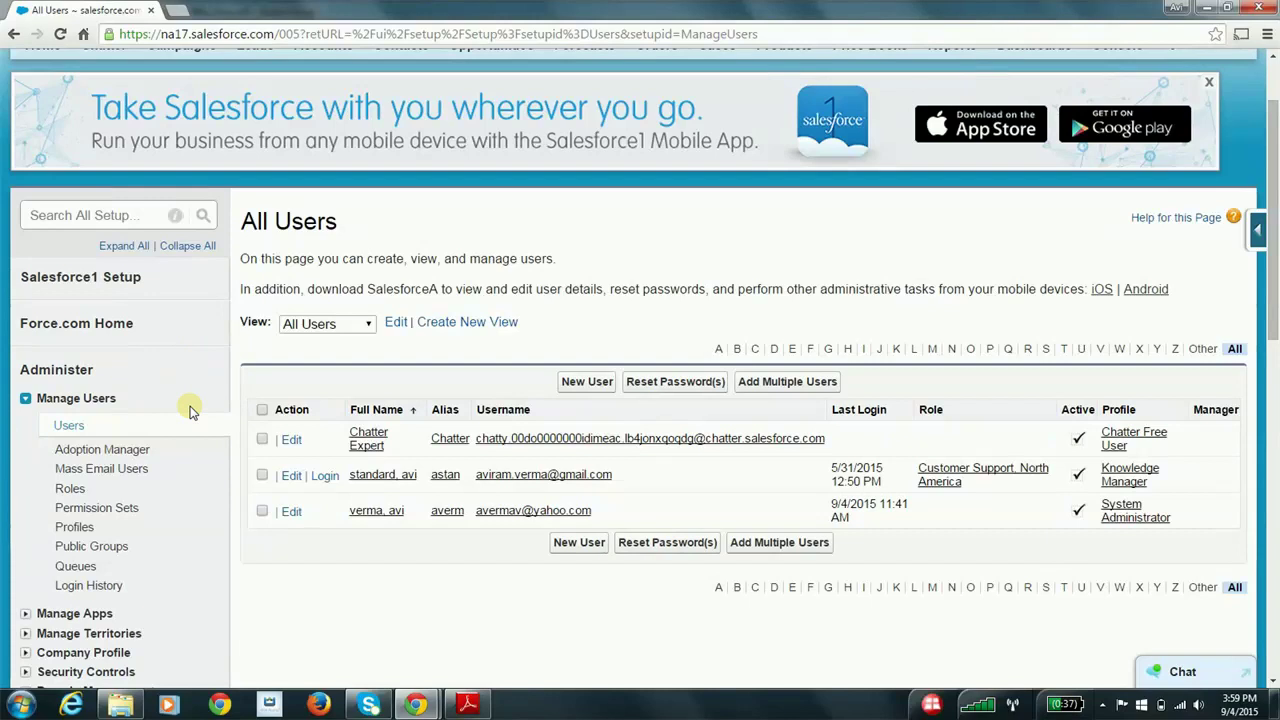
Consult the required steps in the Salesforce Knowledge primer PDF on who can see articles, and return to the Salesforce user list.
{"action": "key", "text": "alt+Tab"}
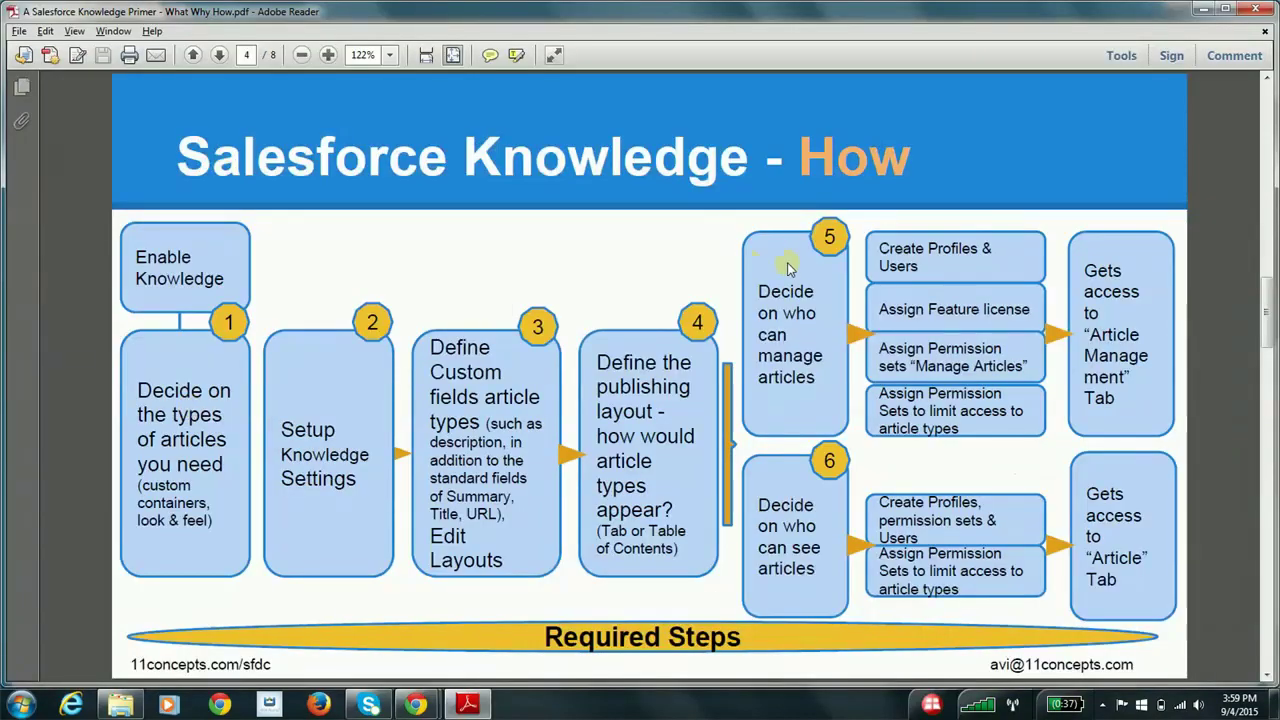
{"action": "key", "text": "alt+Tab"}
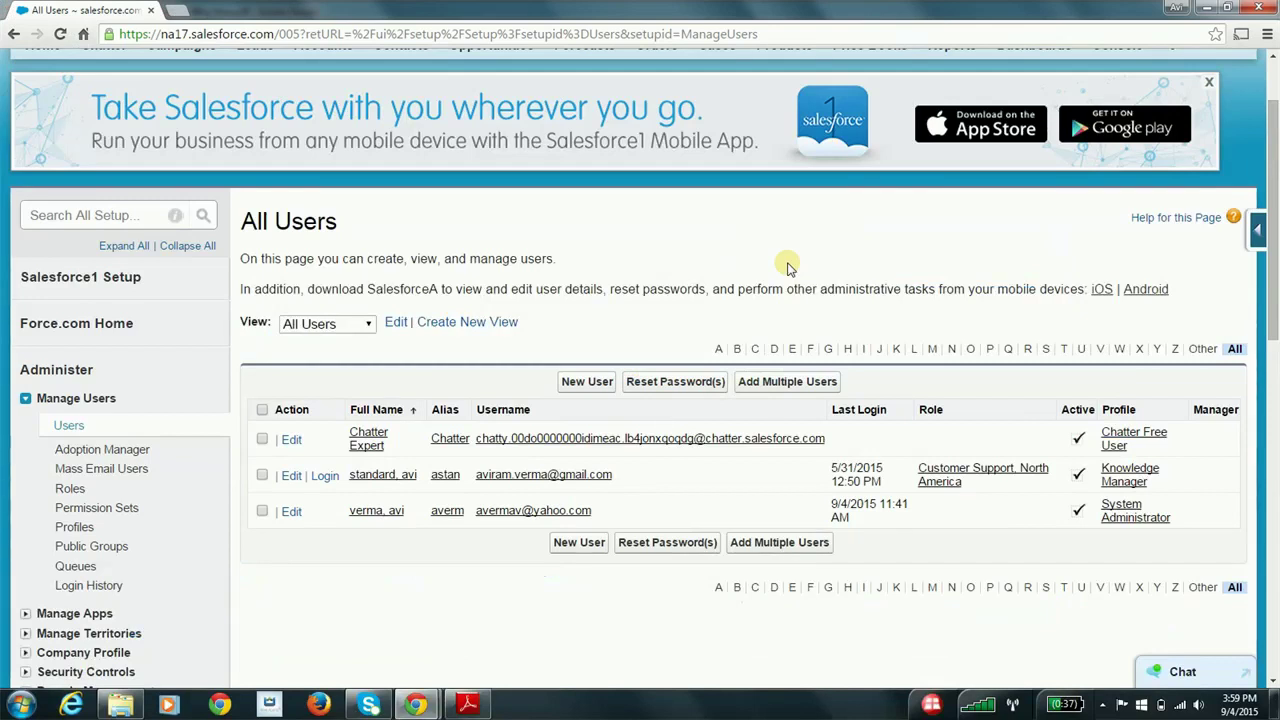
{"action": "key", "text": "alt+Tab"}
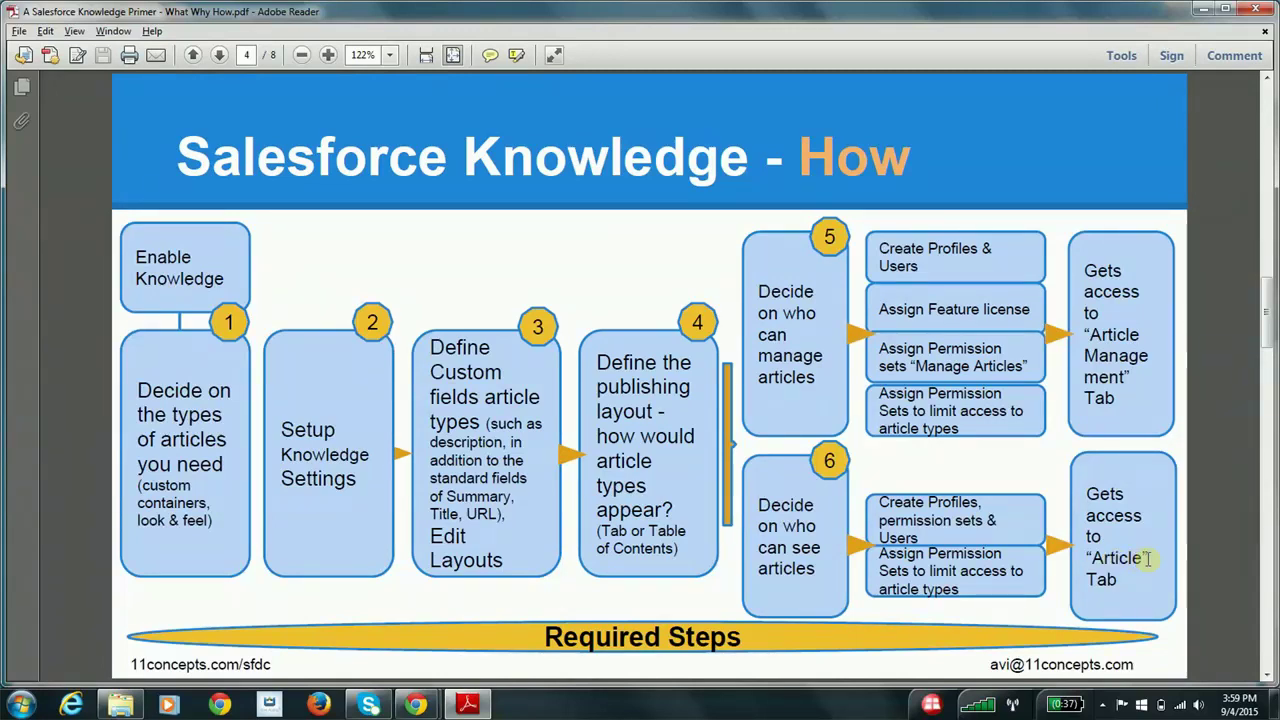
{"action": "key", "text": "alt+Tab"}
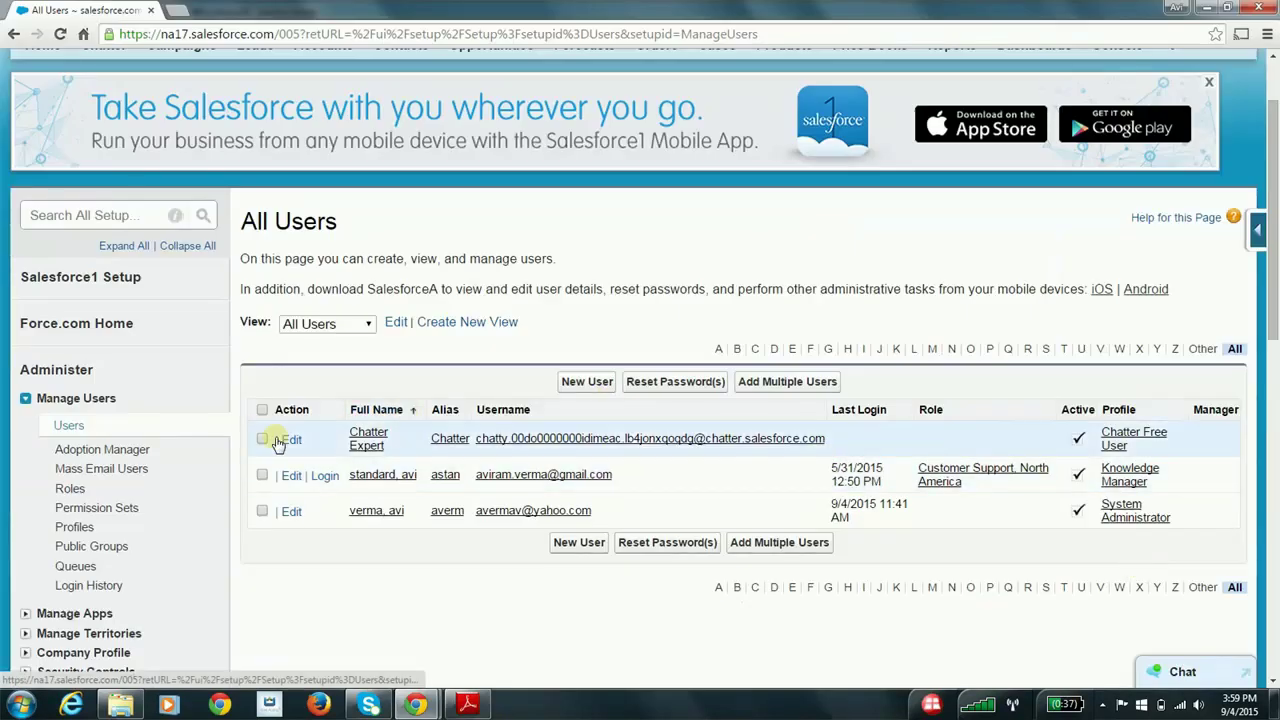
Clone the Standard User profile as a new profile named Knowledge User and save it.
{"action": "left_click", "coordinate": [75, 528]}
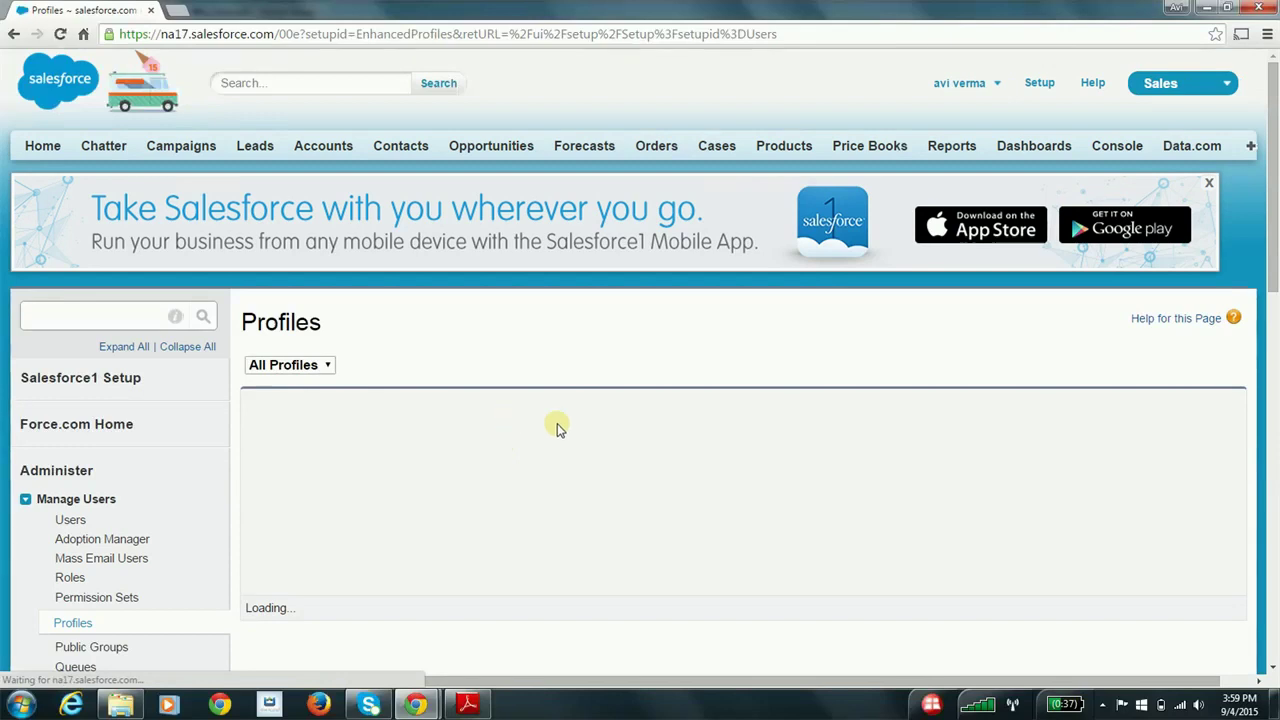
{"action": "scroll", "coordinate": [571, 430], "scroll_direction": "down", "scroll_amount": 5}
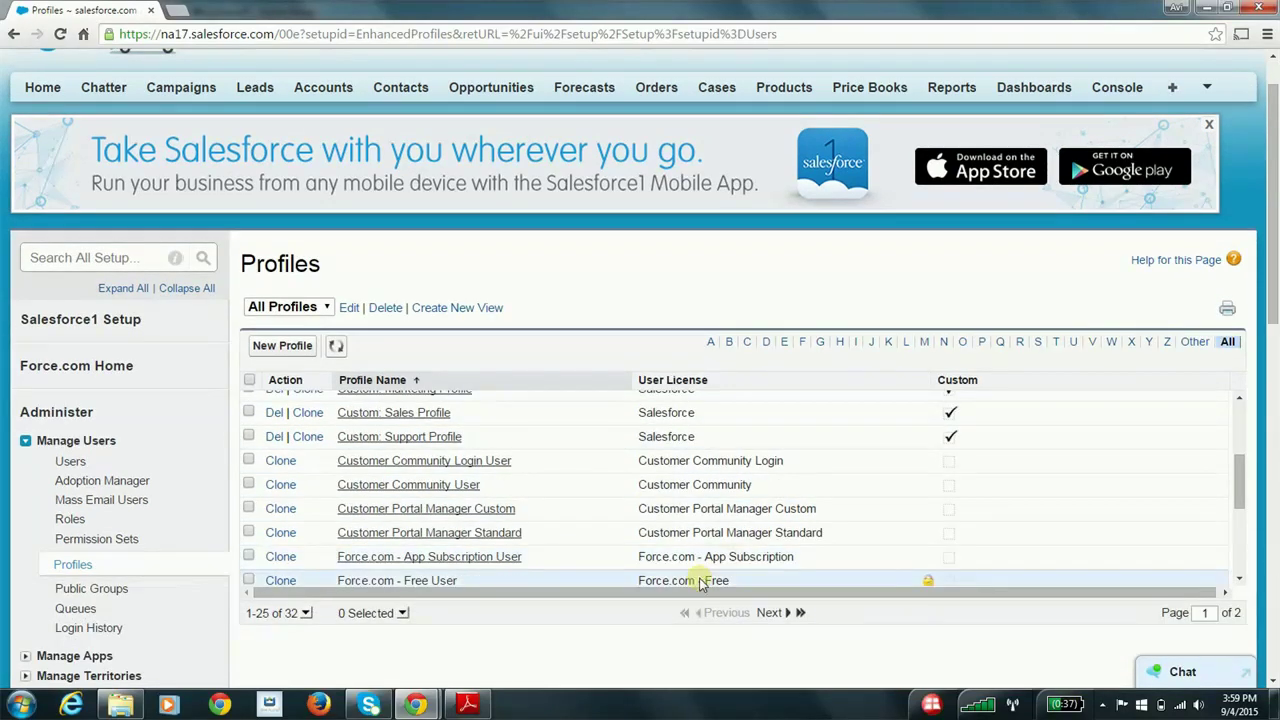
{"action": "left_click", "coordinate": [769, 612]}
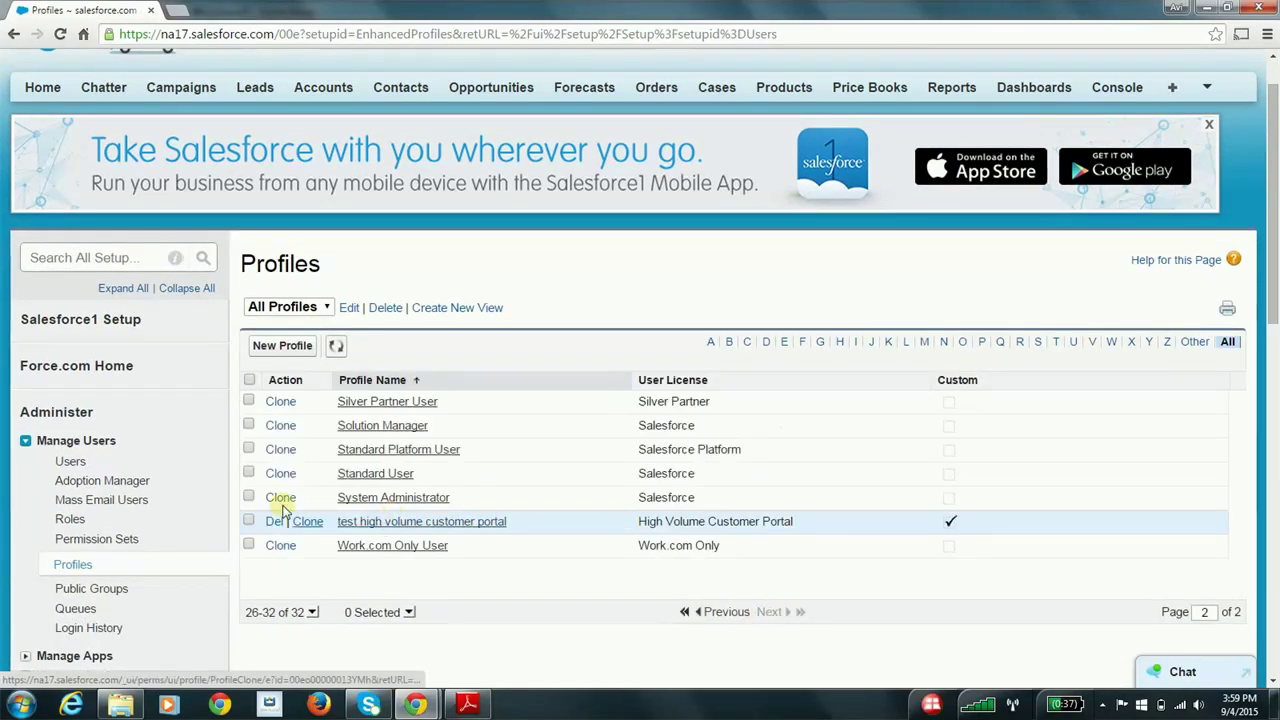
{"action": "left_click", "coordinate": [280, 474]}
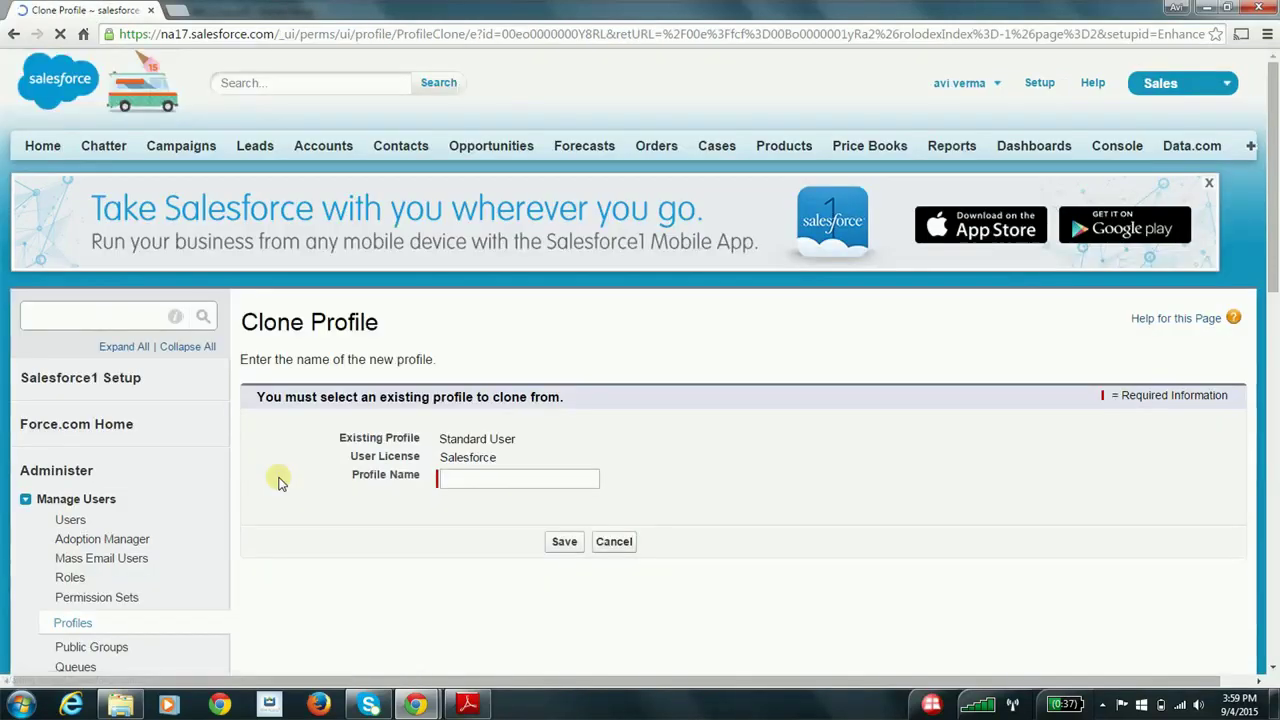
{"action": "left_click", "coordinate": [514, 479]}
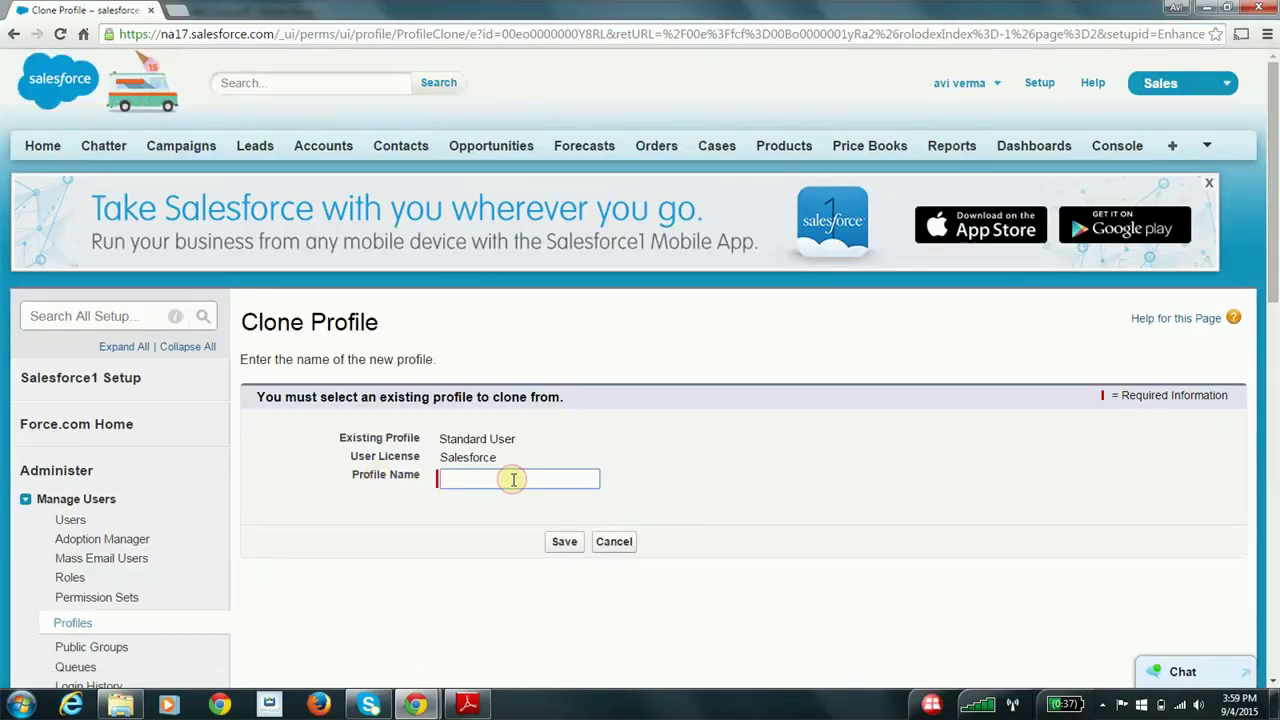
{"action": "type", "text": "Kno"}
{"action": "left_click", "coordinate": [494, 518]}
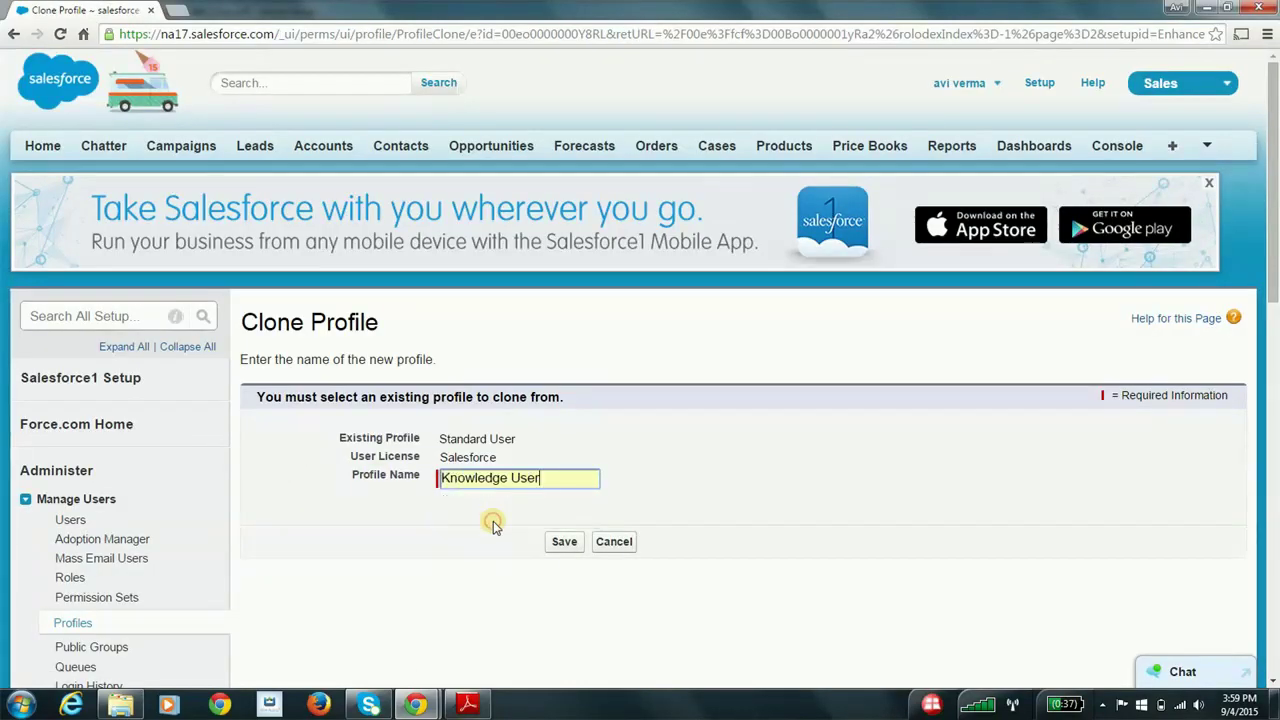
{"action": "left_click", "coordinate": [563, 546]}
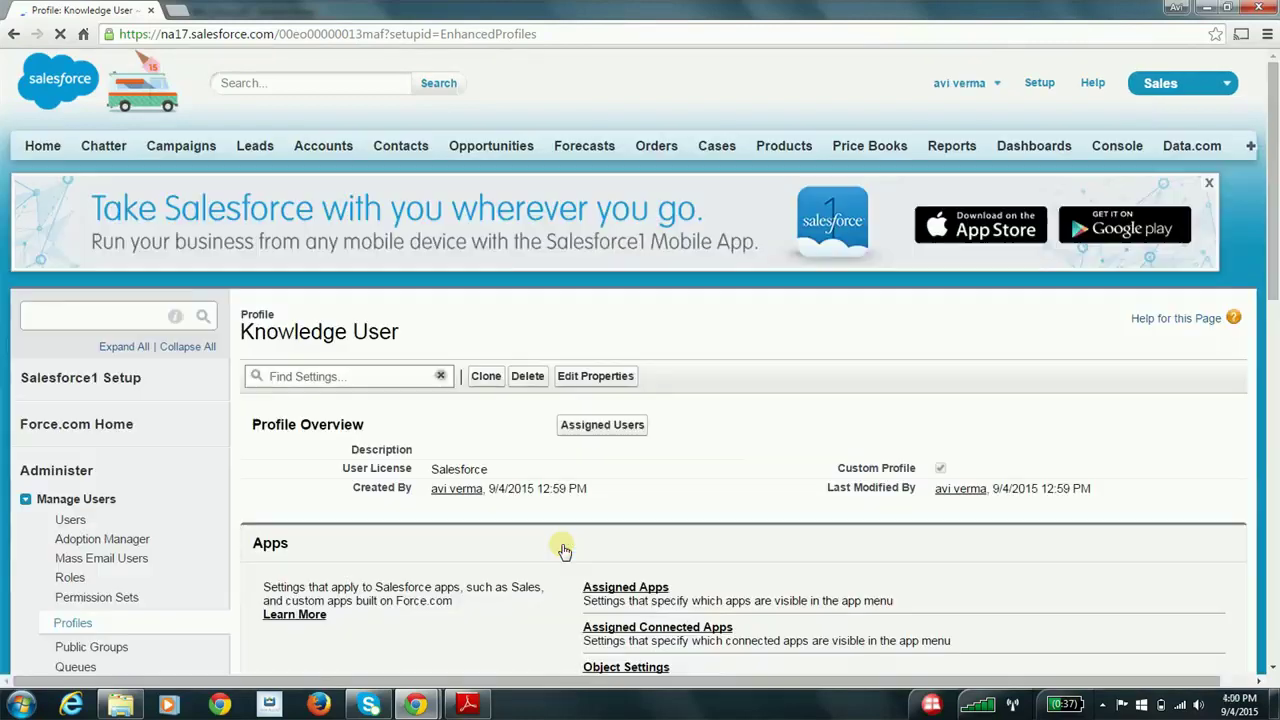
Enable only the Read object permission on FAQs in the Knowledge User profile's object settings, and save.
{"action": "scroll", "coordinate": [557, 549], "scroll_direction": "down", "scroll_amount": 3}
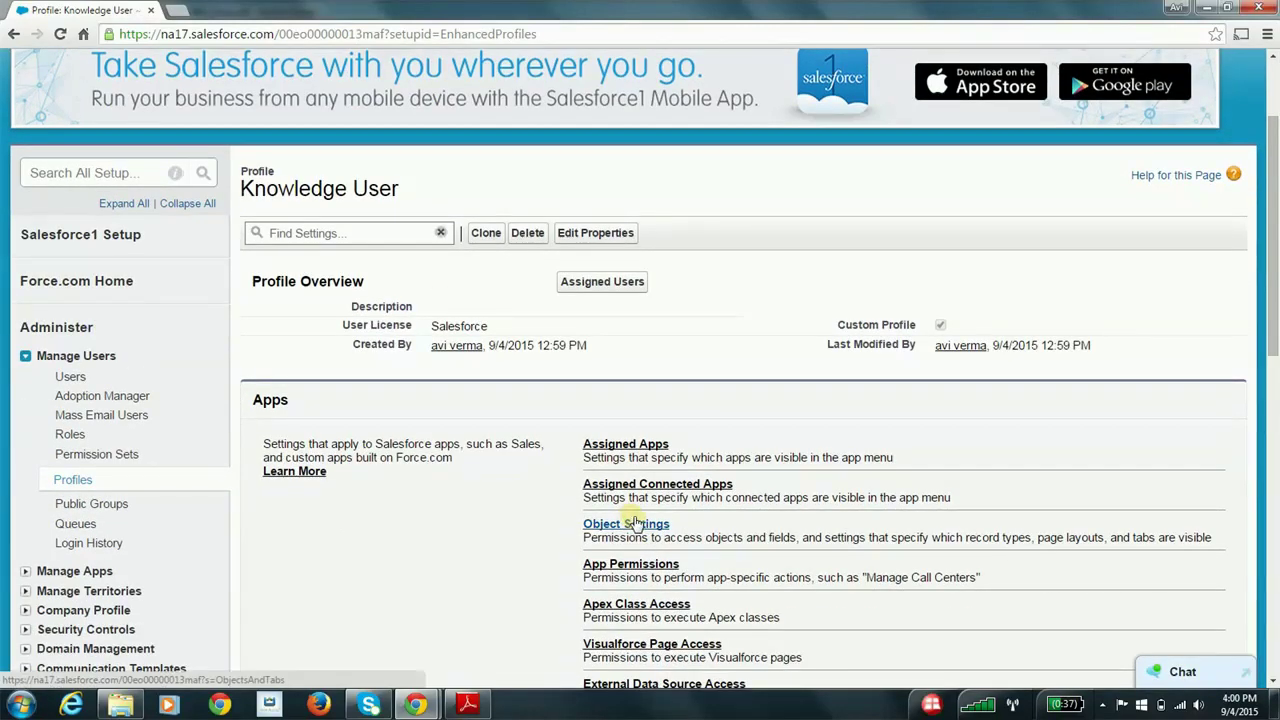
{"action": "left_click", "coordinate": [634, 523]}
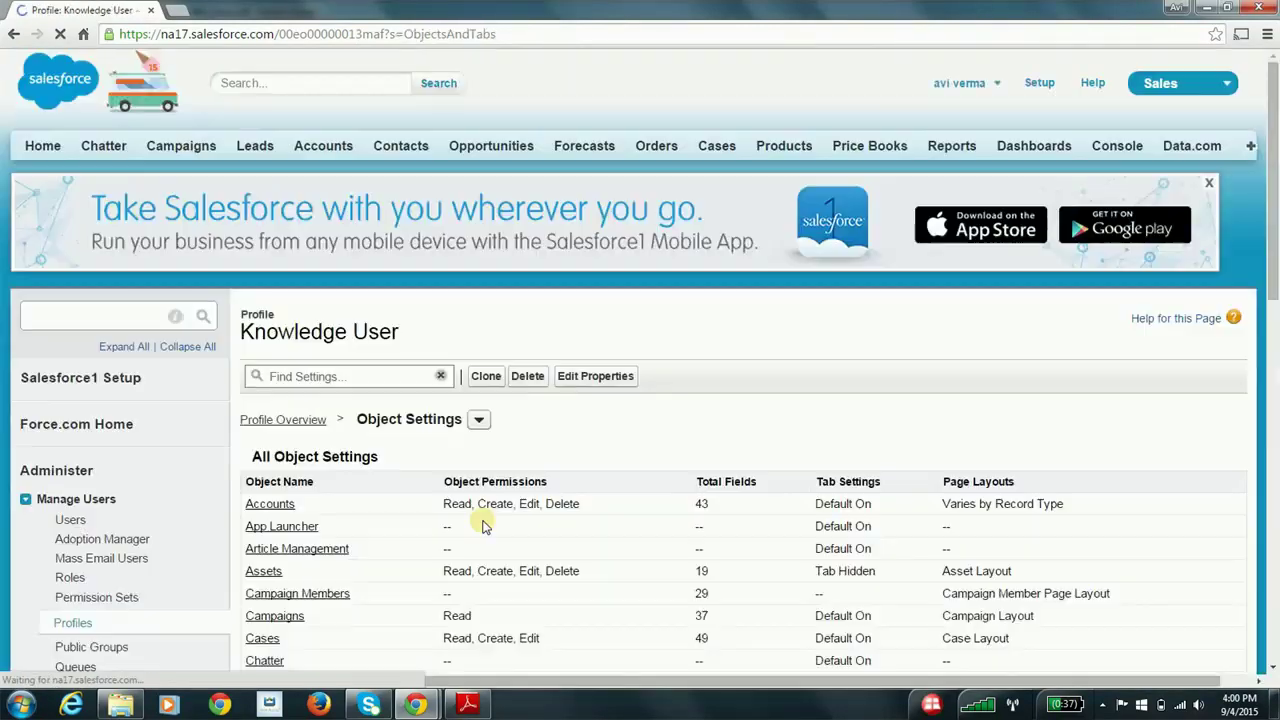
{"action": "scroll", "coordinate": [466, 543], "scroll_direction": "down", "scroll_amount": 3}
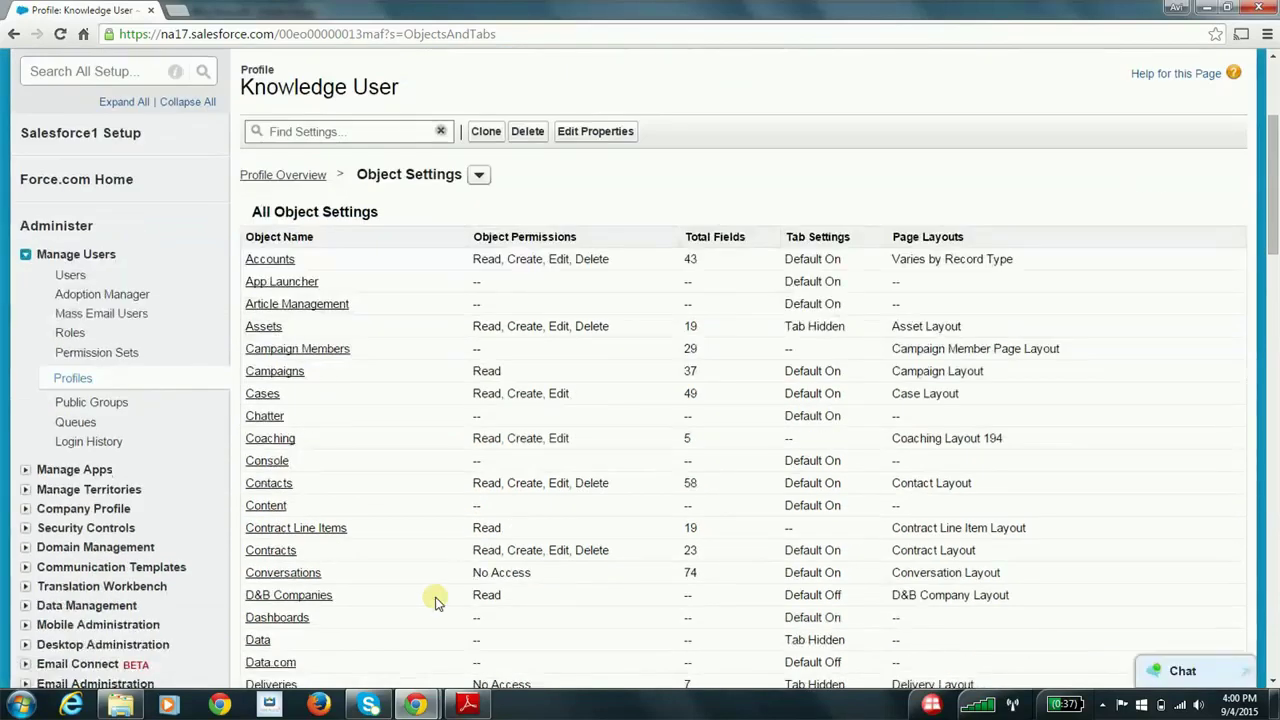
{"action": "scroll", "coordinate": [423, 551], "scroll_direction": "down", "scroll_amount": 2}
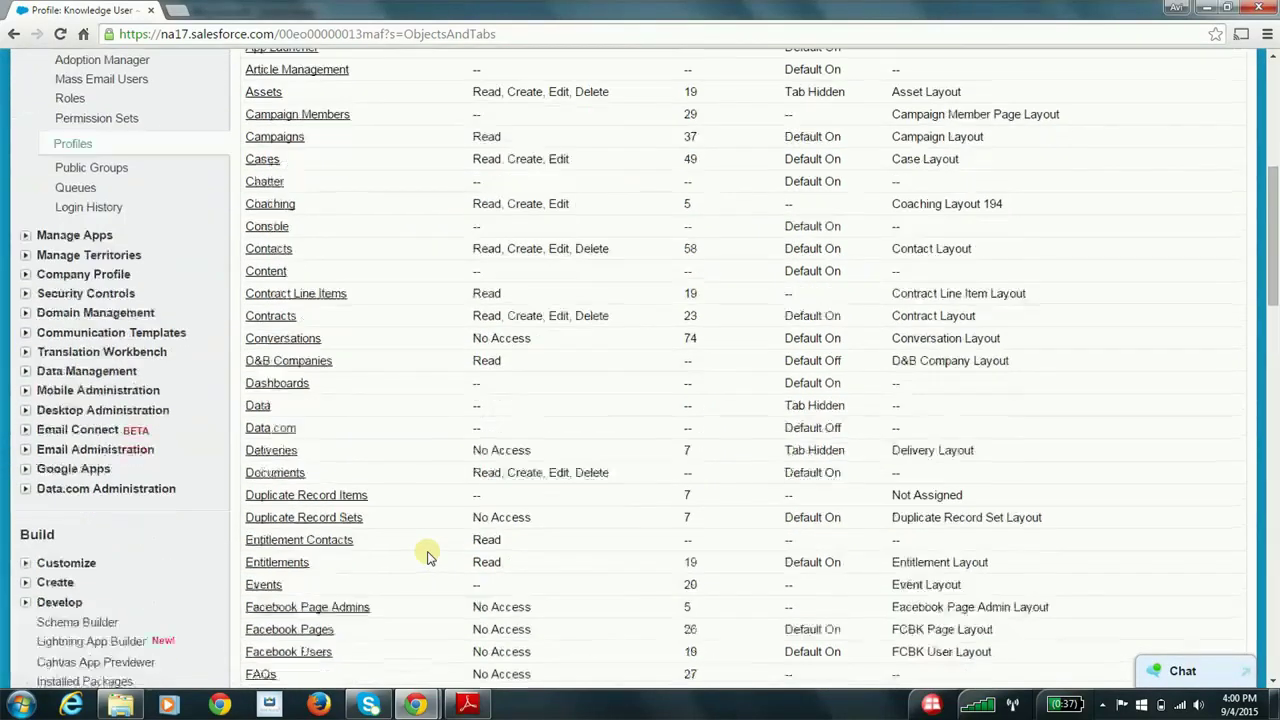
{"action": "scroll", "coordinate": [300, 637], "scroll_direction": "down", "scroll_amount": 1}
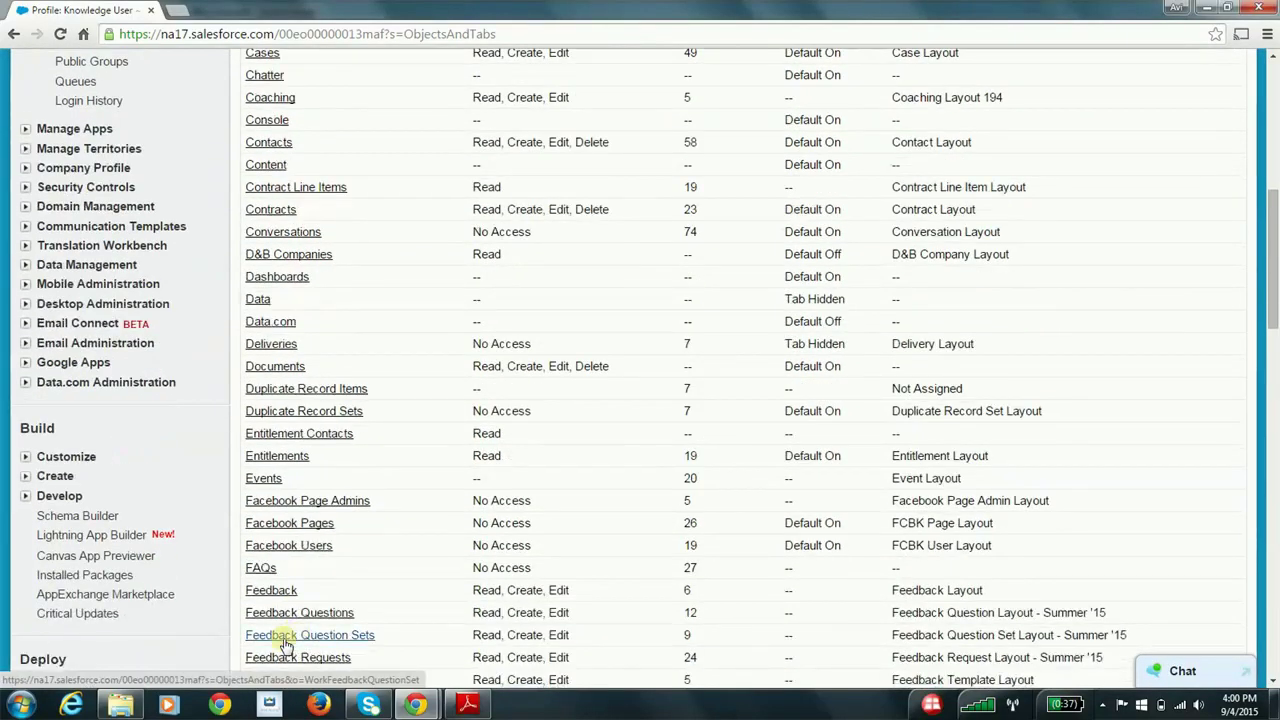
{"action": "left_click", "coordinate": [261, 568]}
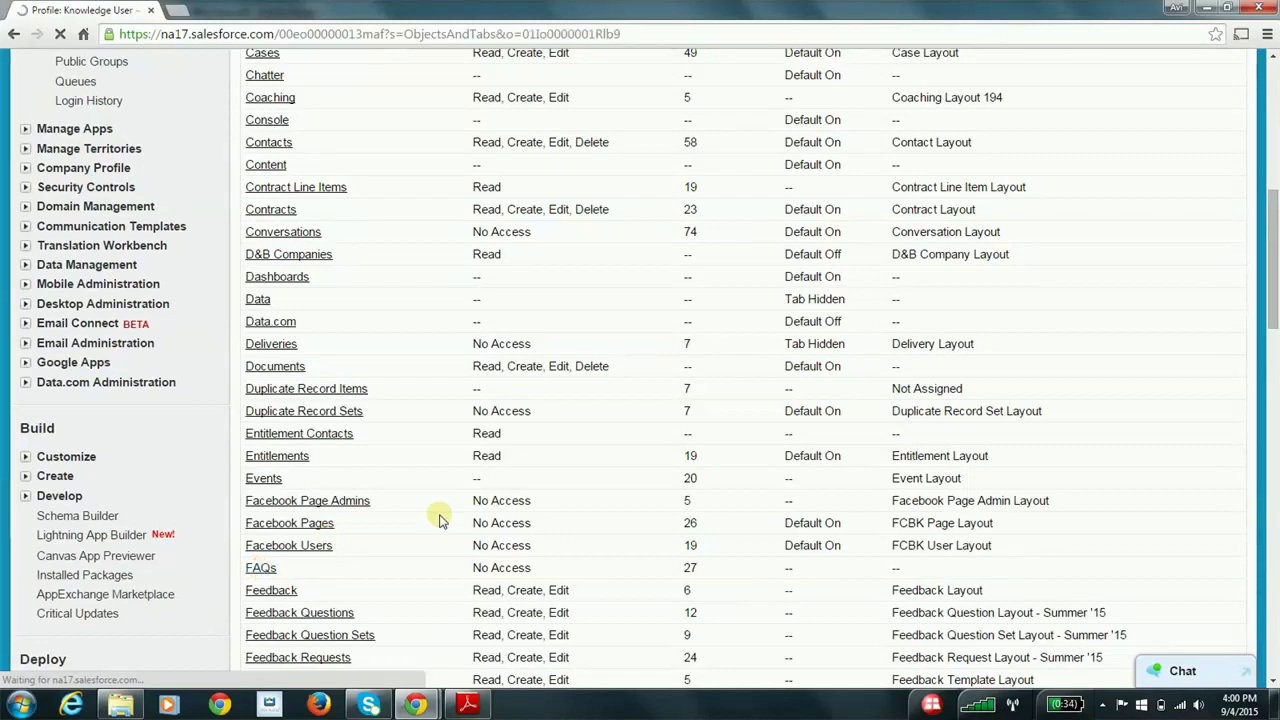
{"action": "scroll", "coordinate": [726, 471], "scroll_direction": "down", "scroll_amount": 1}
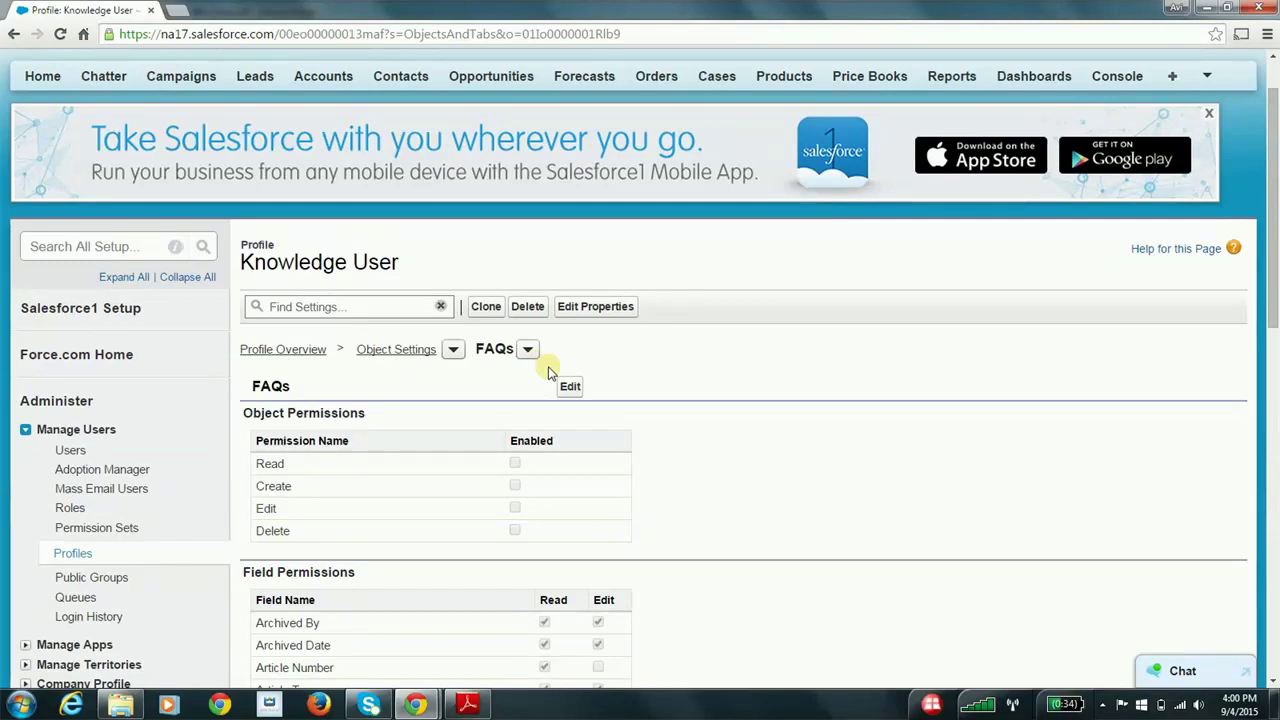
{"action": "left_click", "coordinate": [570, 388]}
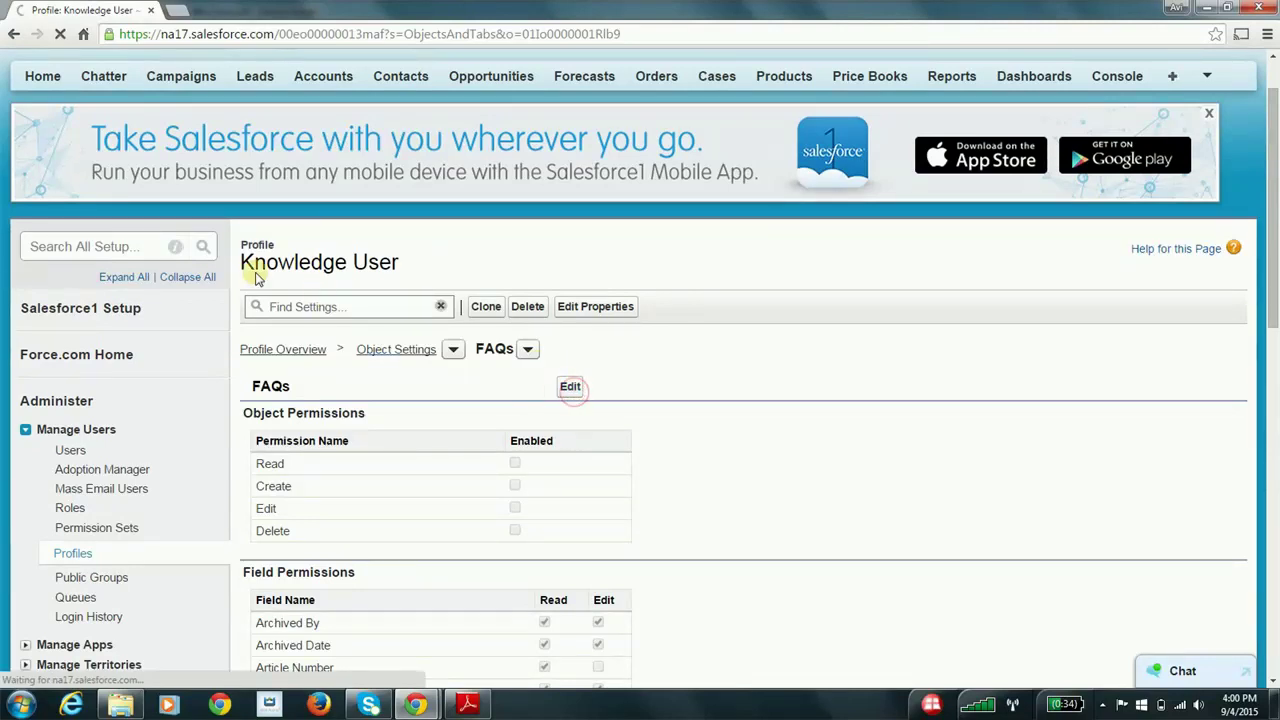
{"action": "scroll", "coordinate": [493, 328], "scroll_direction": "down", "scroll_amount": 2}
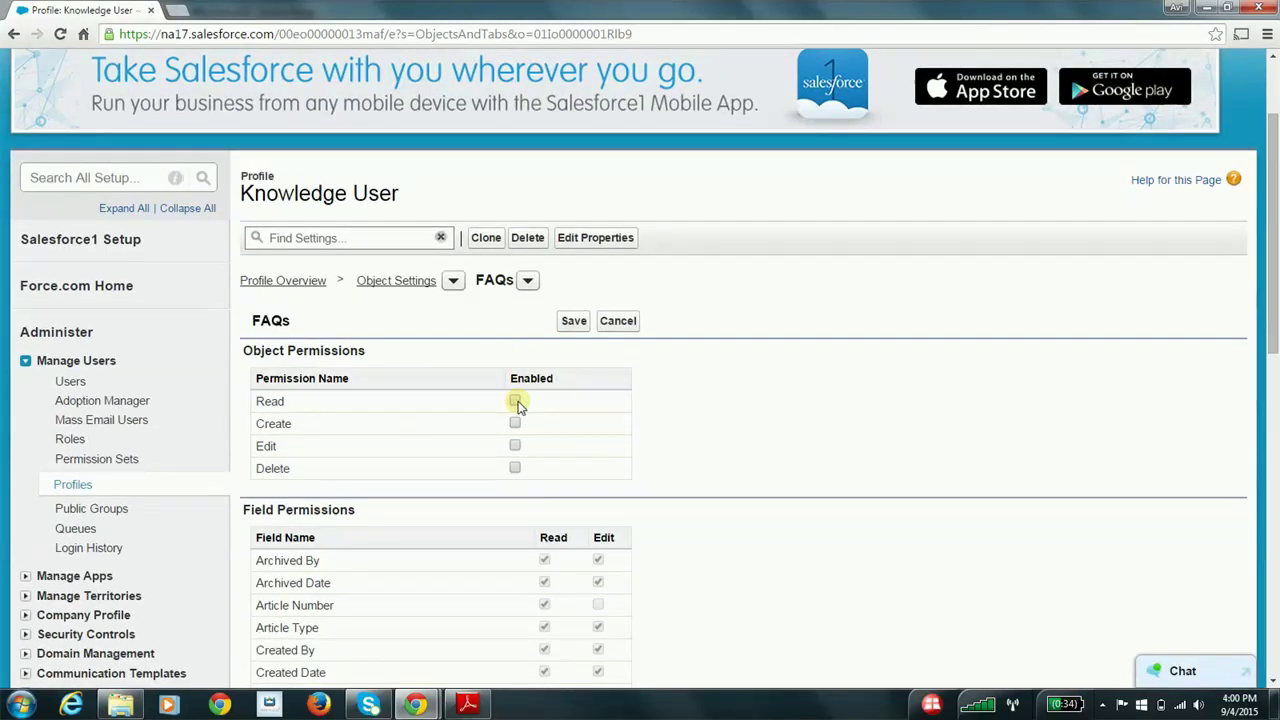
{"action": "left_click", "coordinate": [515, 401]}
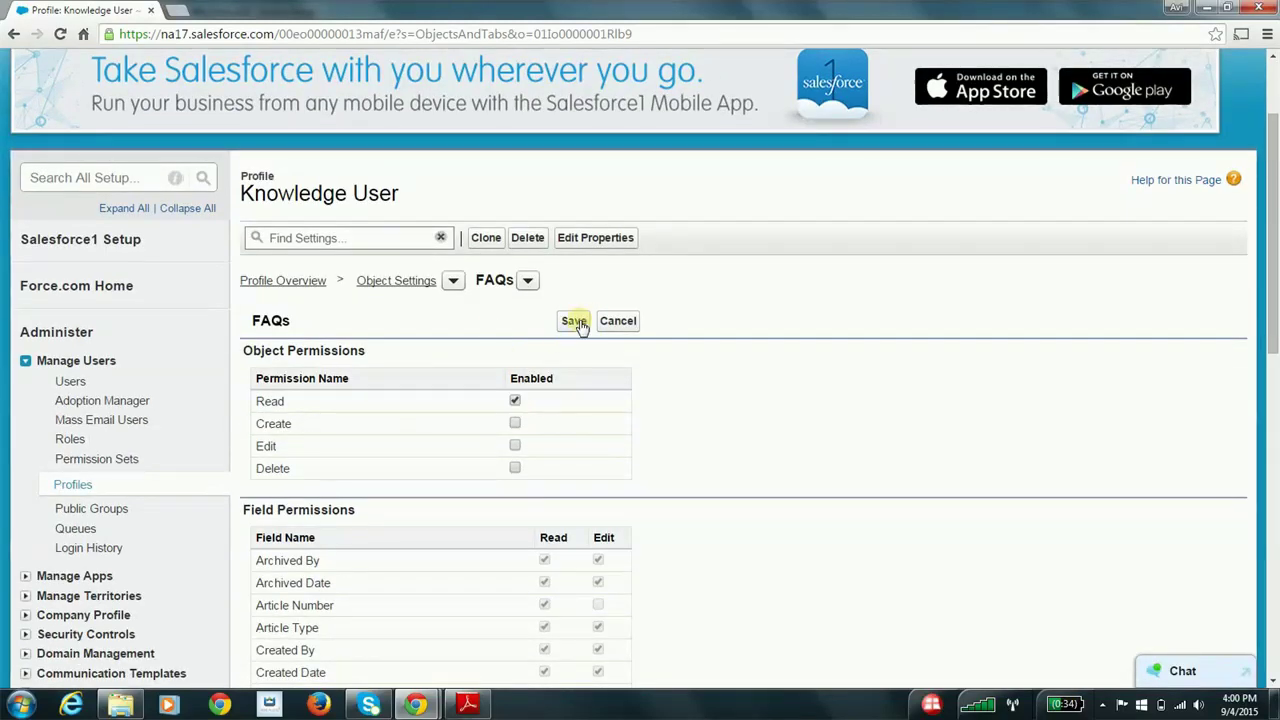
{"action": "left_click", "coordinate": [575, 321]}
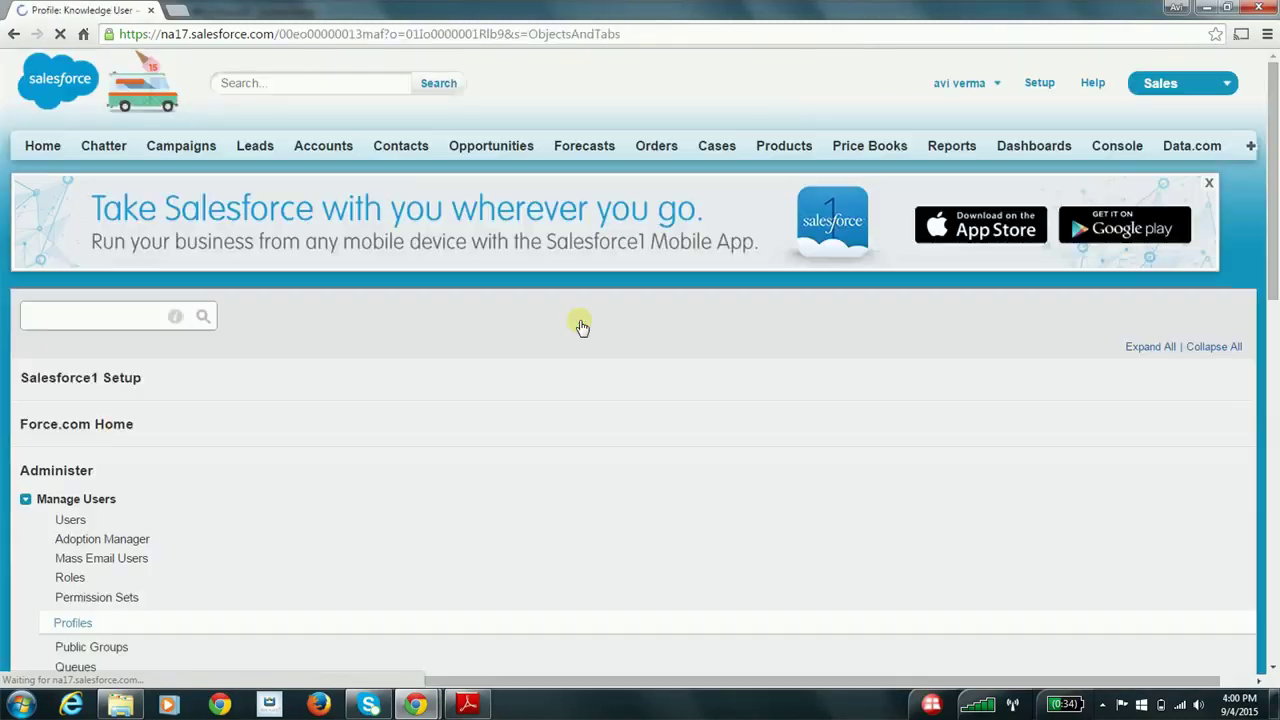
Set the Products category group's visibility to All Categories in the Knowledge User profile's data category visibility, and save.
{"action": "scroll", "coordinate": [580, 325], "scroll_direction": "down", "scroll_amount": 1}
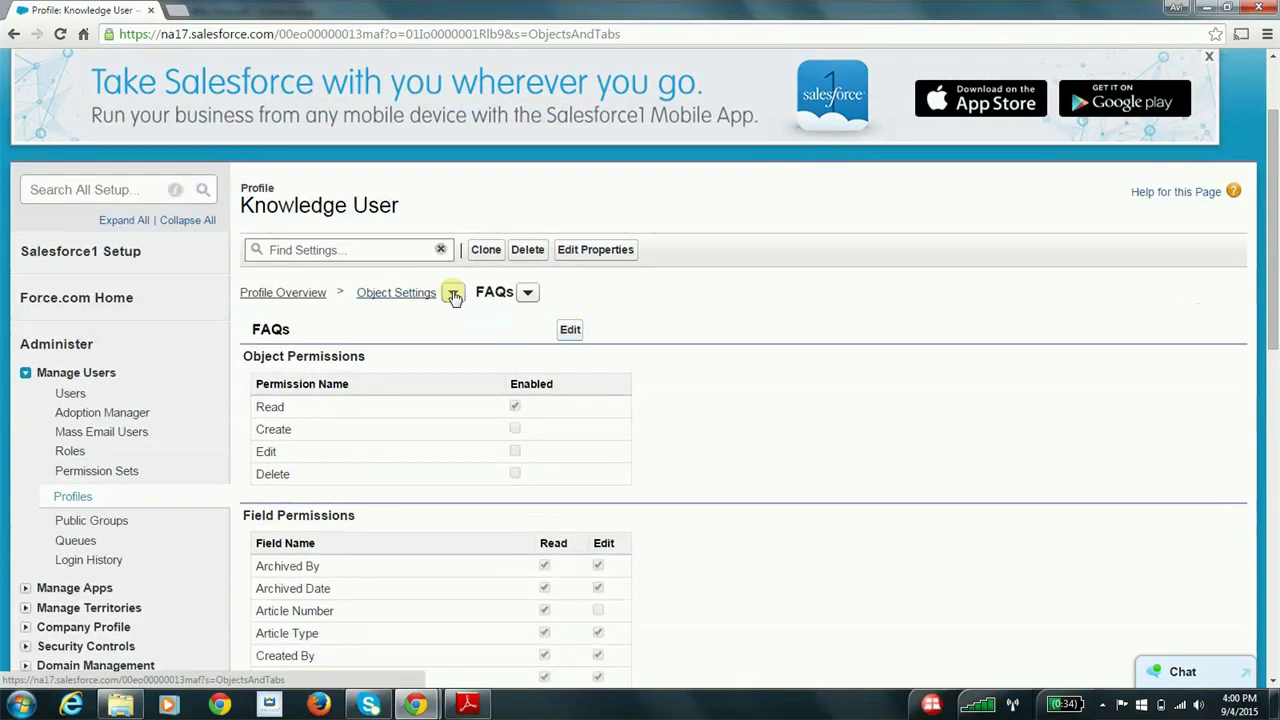
{"action": "left_click", "coordinate": [455, 297]}
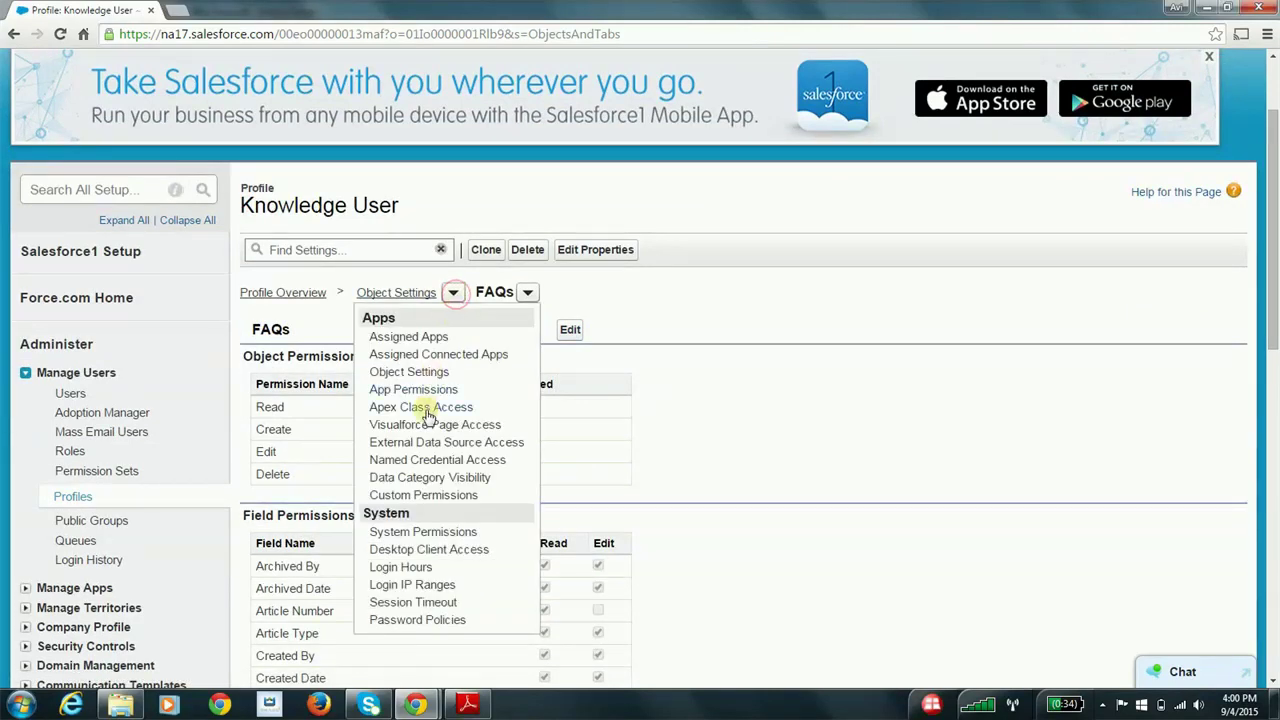
{"action": "left_click", "coordinate": [404, 480]}
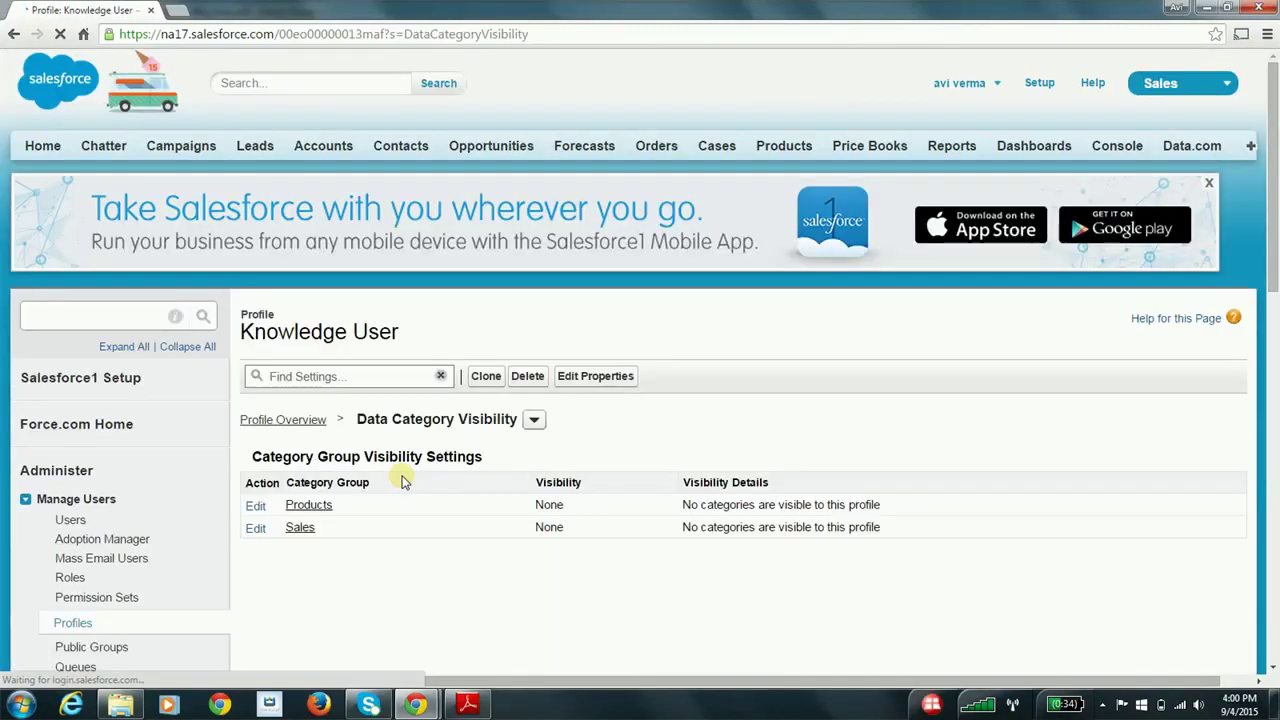
{"action": "left_click", "coordinate": [307, 506]}
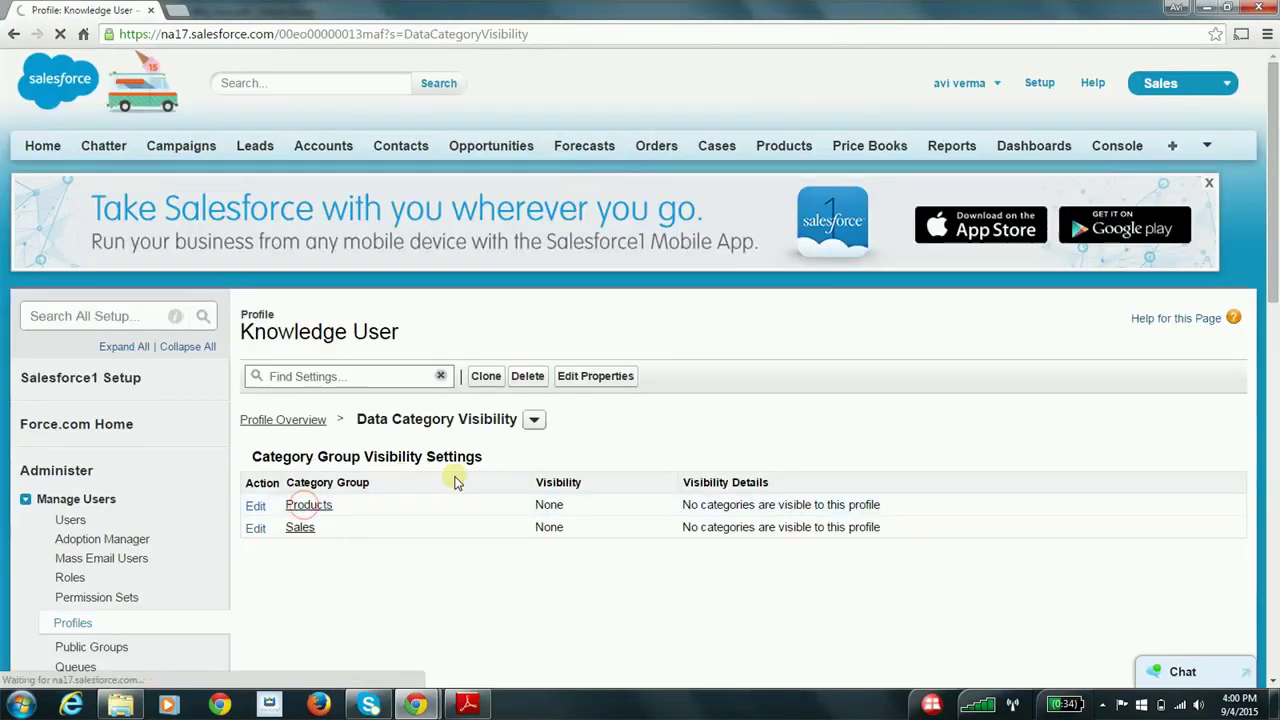
{"action": "scroll", "coordinate": [453, 482], "scroll_direction": "down", "scroll_amount": 1}
{"action": "scroll", "coordinate": [453, 482], "scroll_direction": "down", "scroll_amount": 1}
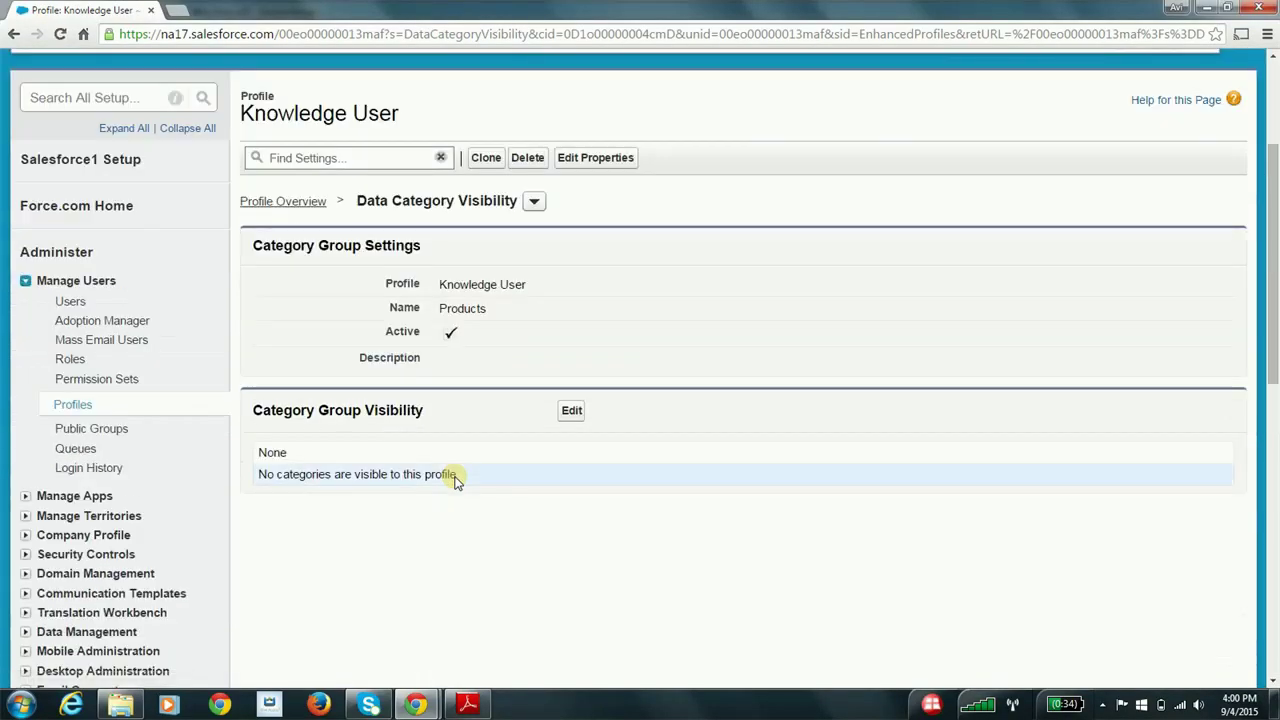
{"action": "left_click", "coordinate": [579, 422]}
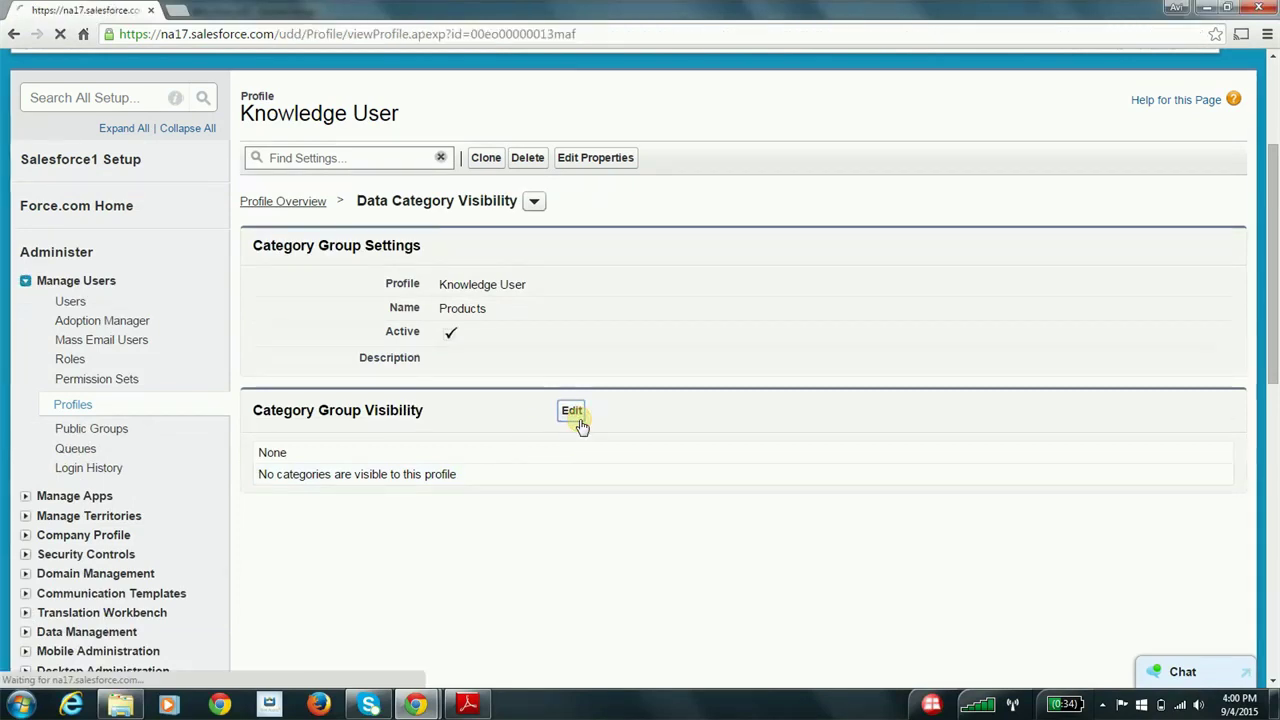
{"action": "scroll", "coordinate": [580, 420], "scroll_direction": "down", "scroll_amount": 3}
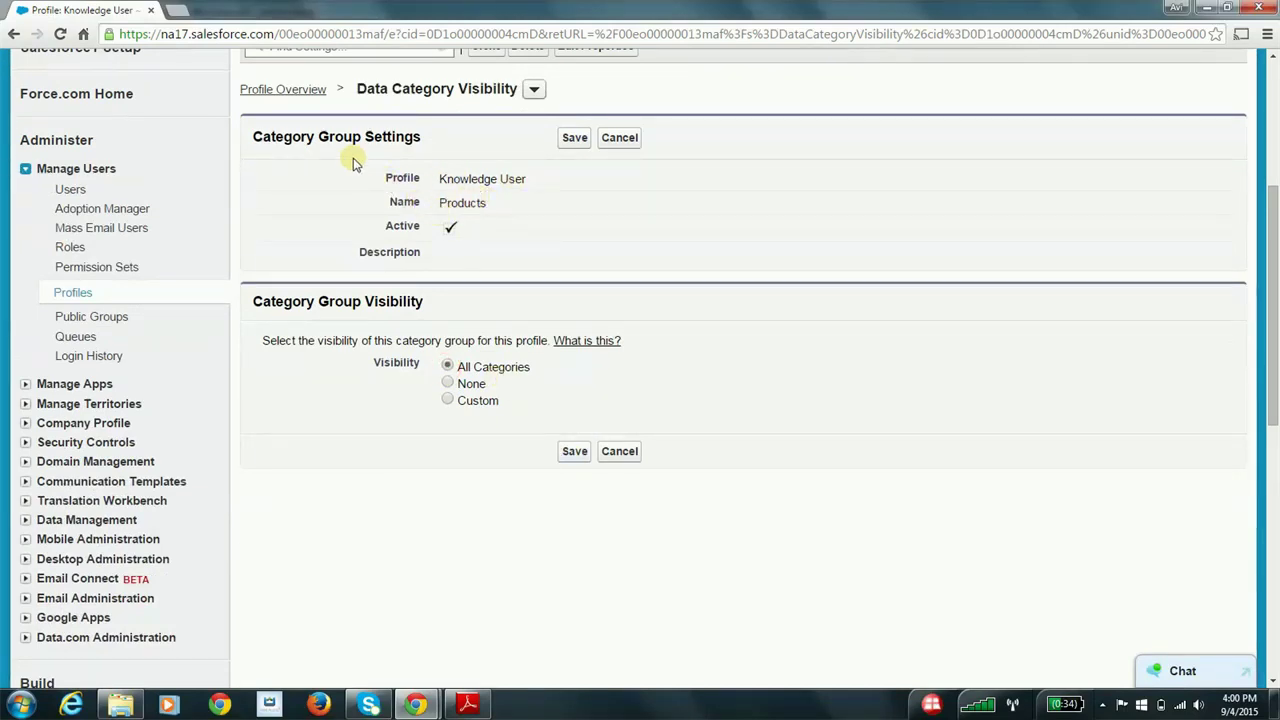
{"action": "left_click", "coordinate": [575, 453]}
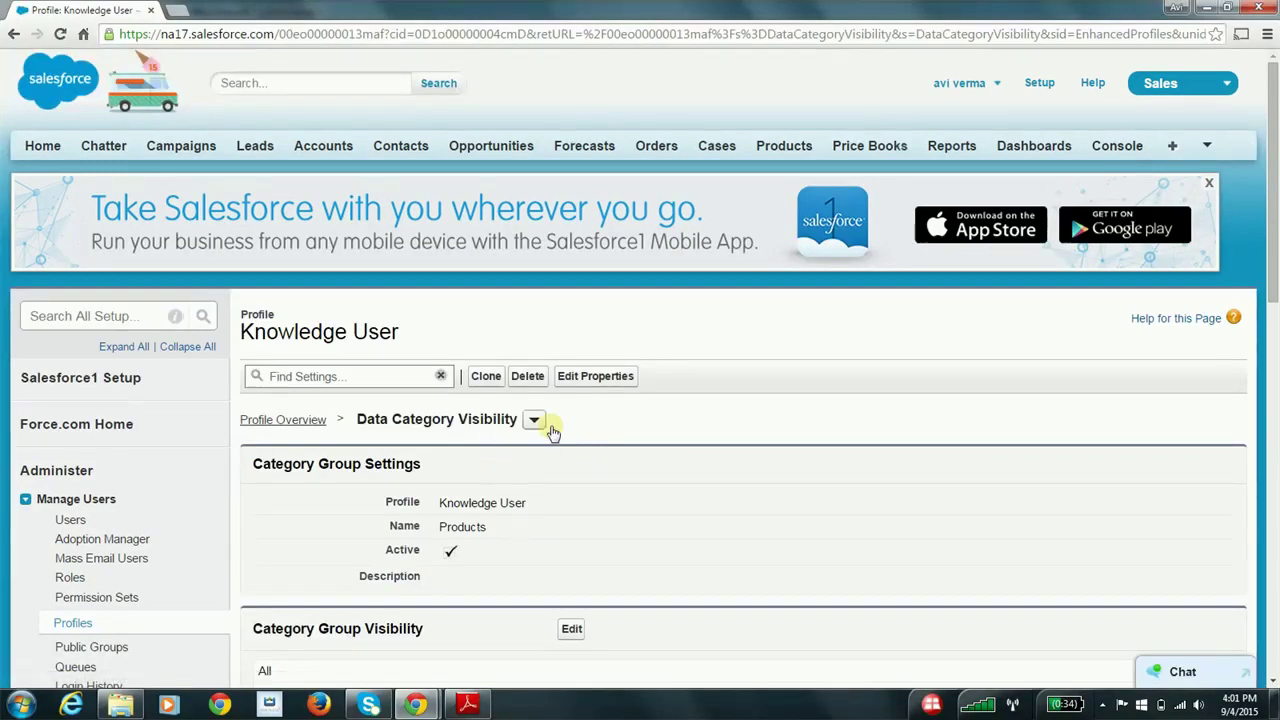
Keep Knowledge One enabled and Manage Articles disabled in the Knowledge User profile's app permissions, and save.
{"action": "scroll", "coordinate": [553, 434], "scroll_direction": "down", "scroll_amount": 1}
{"action": "scroll", "coordinate": [553, 434], "scroll_direction": "down", "scroll_amount": 2}
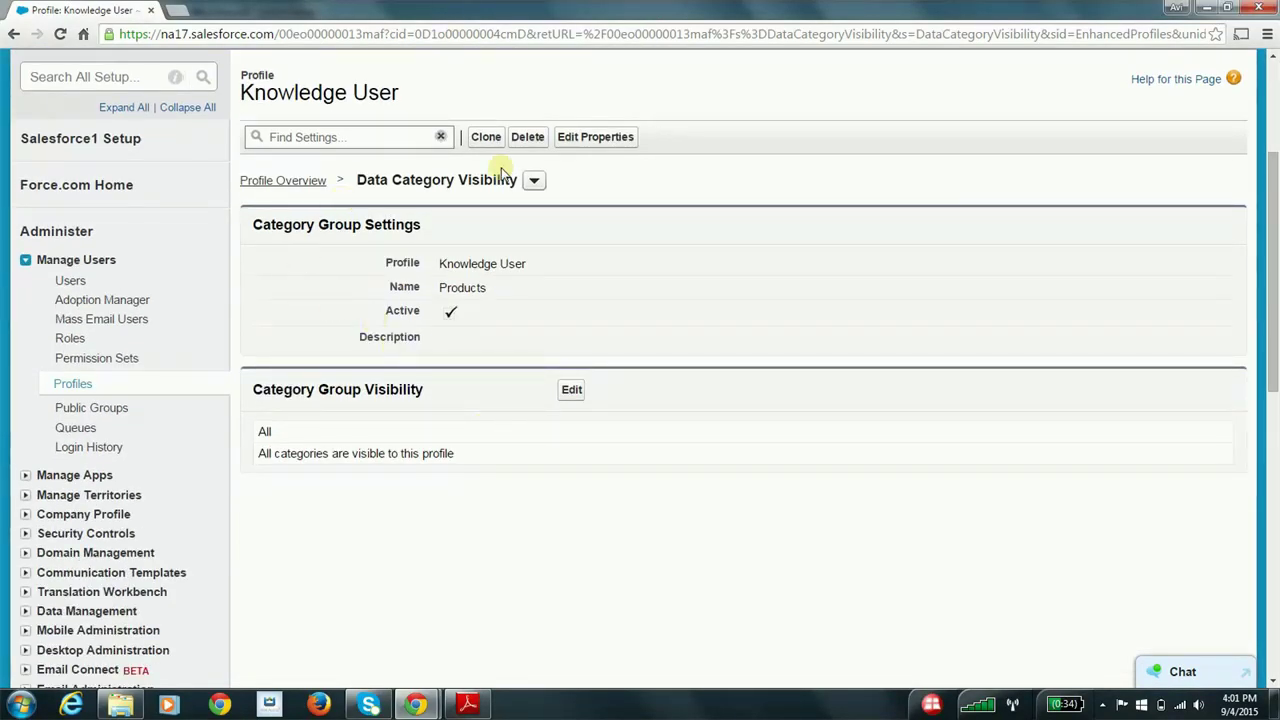
{"action": "left_click", "coordinate": [535, 182]}
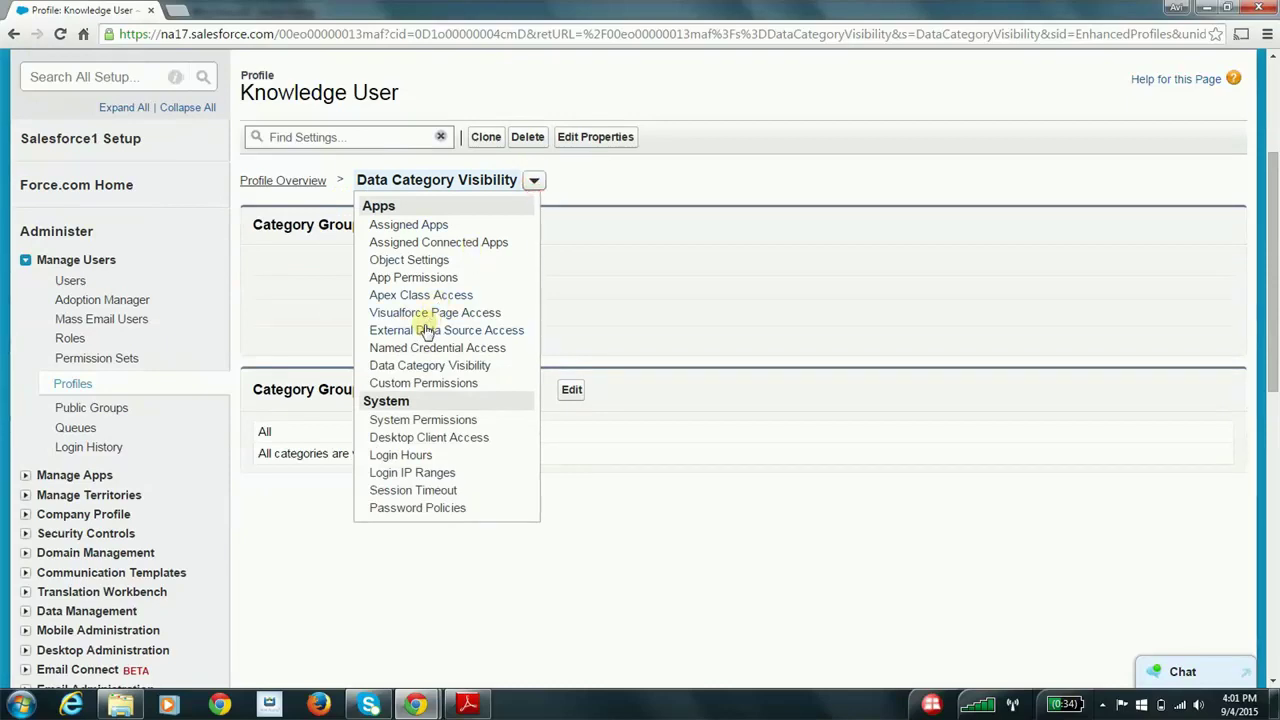
{"action": "left_click", "coordinate": [442, 280]}
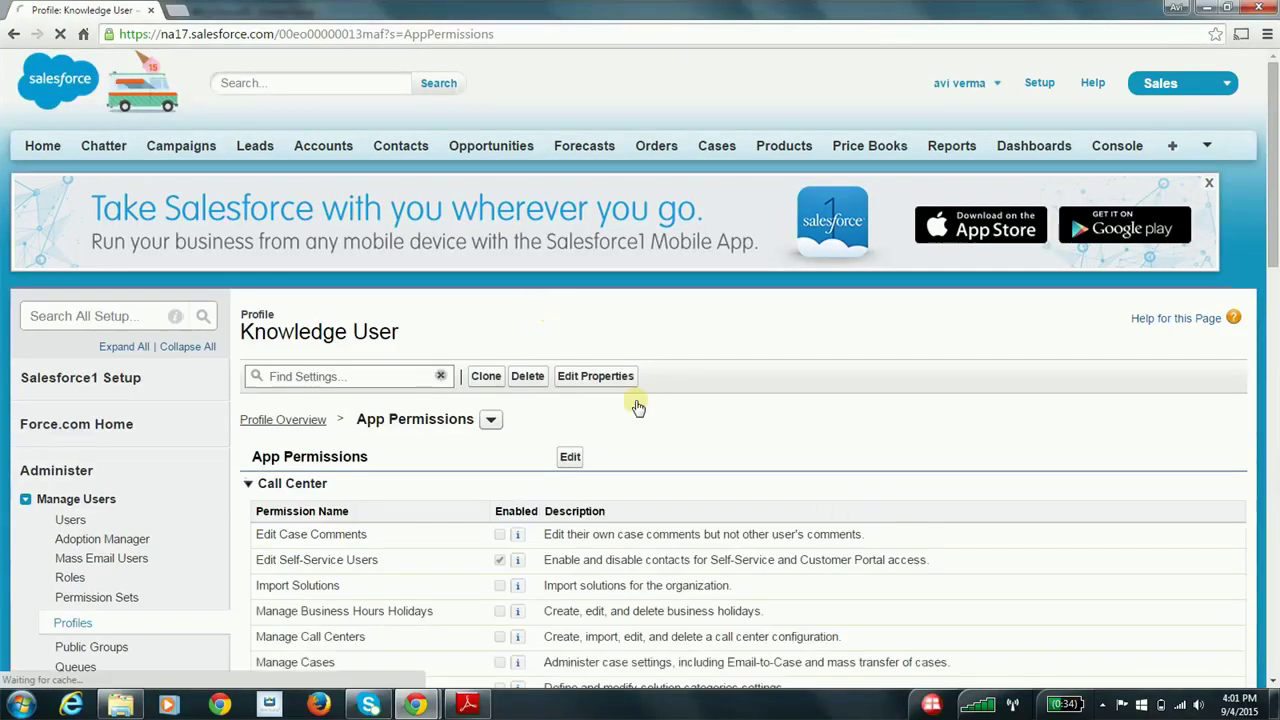
{"action": "scroll", "coordinate": [660, 420], "scroll_direction": "down", "scroll_amount": 1}
{"action": "scroll", "coordinate": [663, 423], "scroll_direction": "down", "scroll_amount": 1}
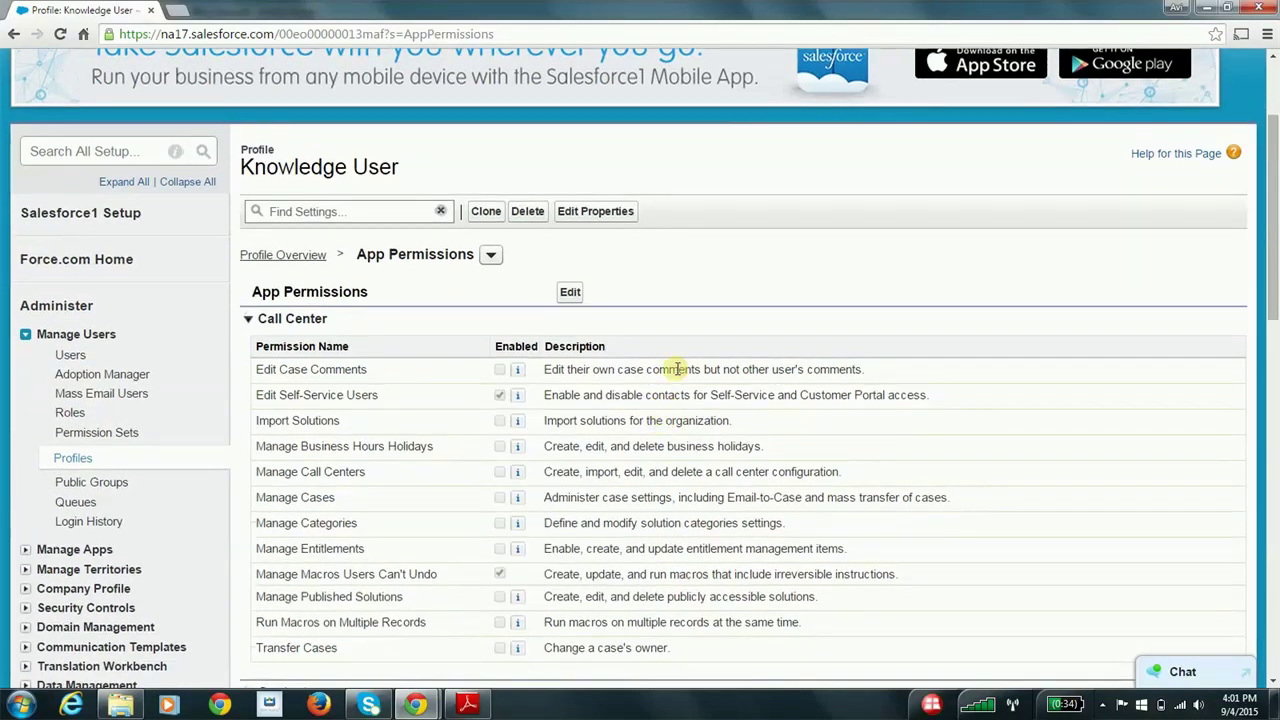
{"action": "scroll", "coordinate": [677, 369], "scroll_direction": "down", "scroll_amount": 2}
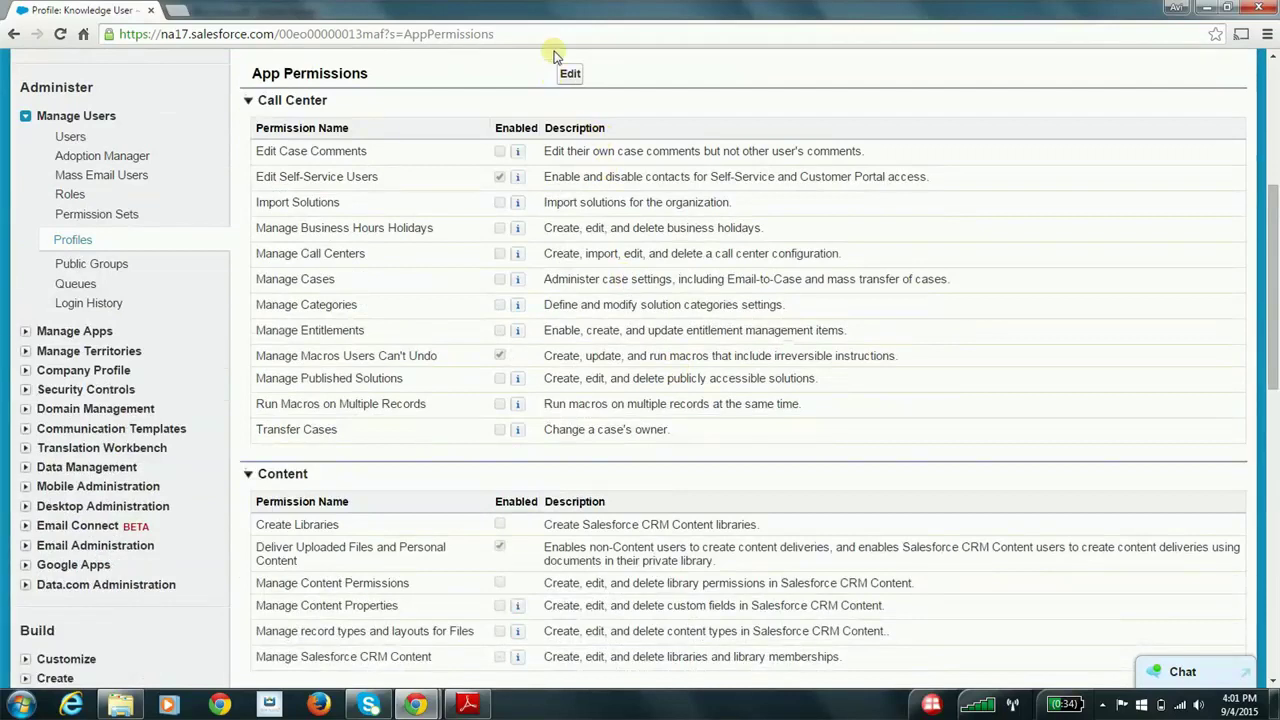
{"action": "left_click", "coordinate": [569, 78]}
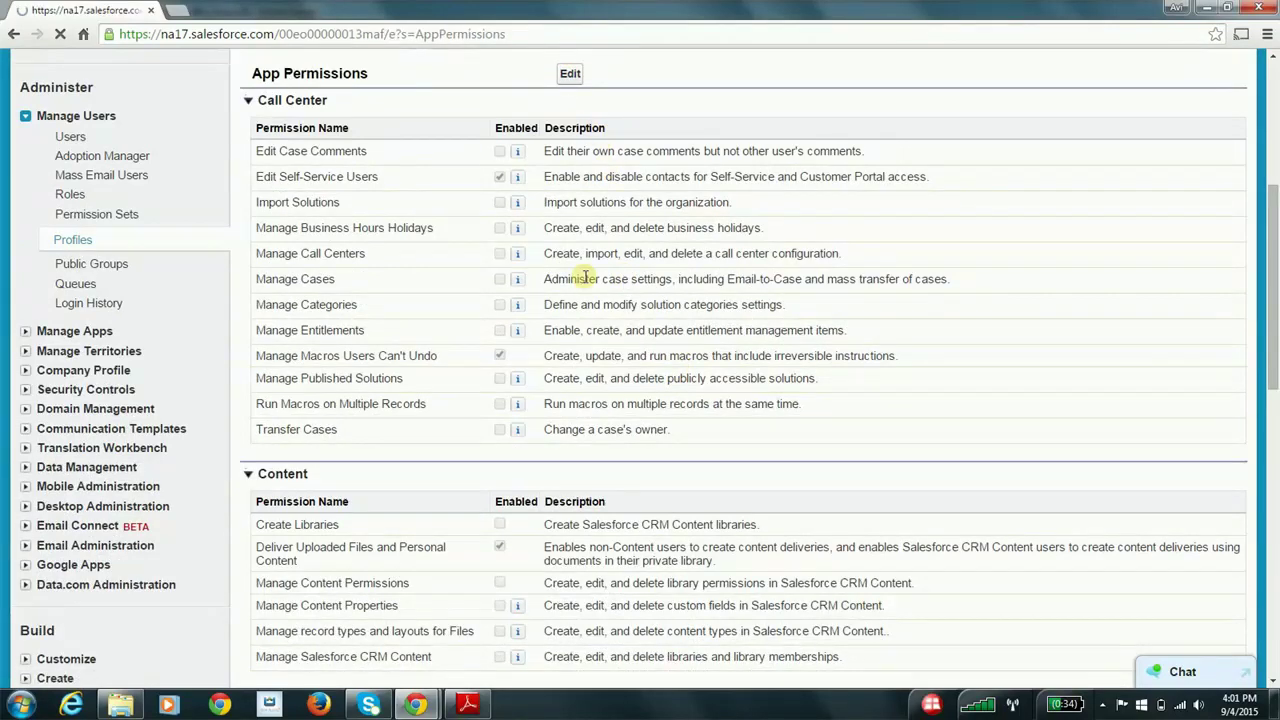
{"action": "scroll", "coordinate": [563, 378], "scroll_direction": "down", "scroll_amount": 7}
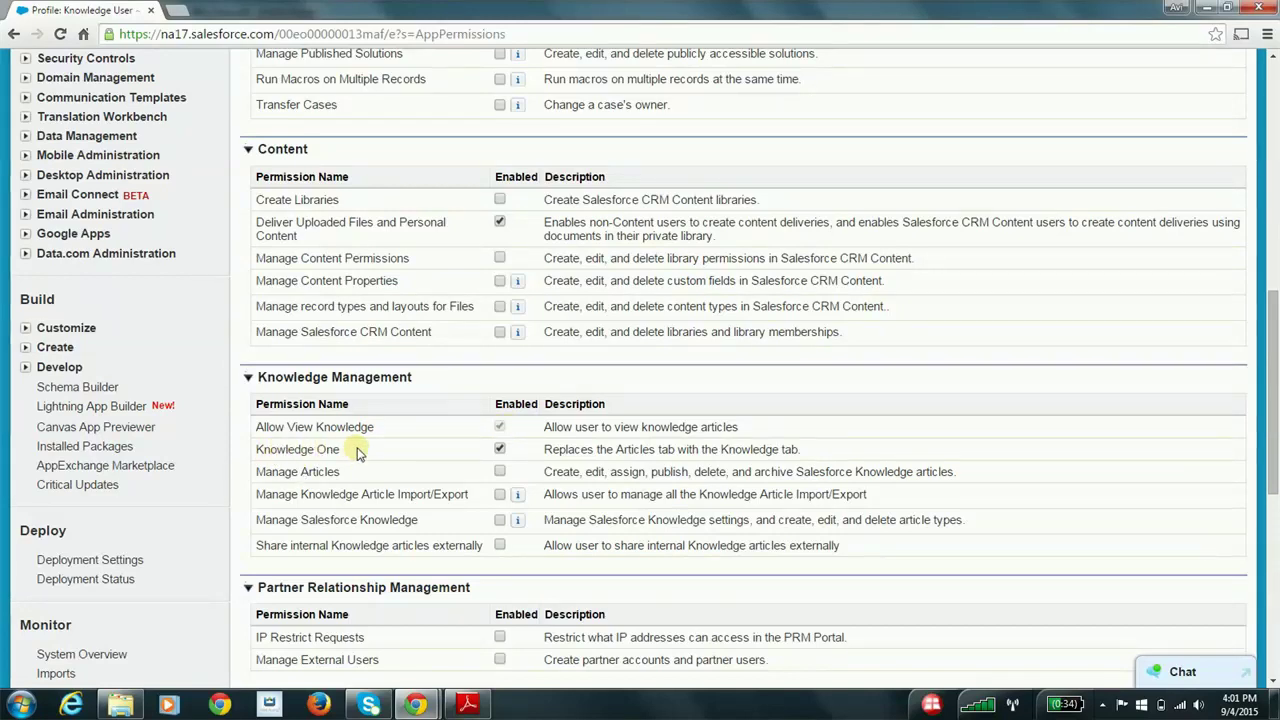
{"action": "left_click", "coordinate": [500, 449]}
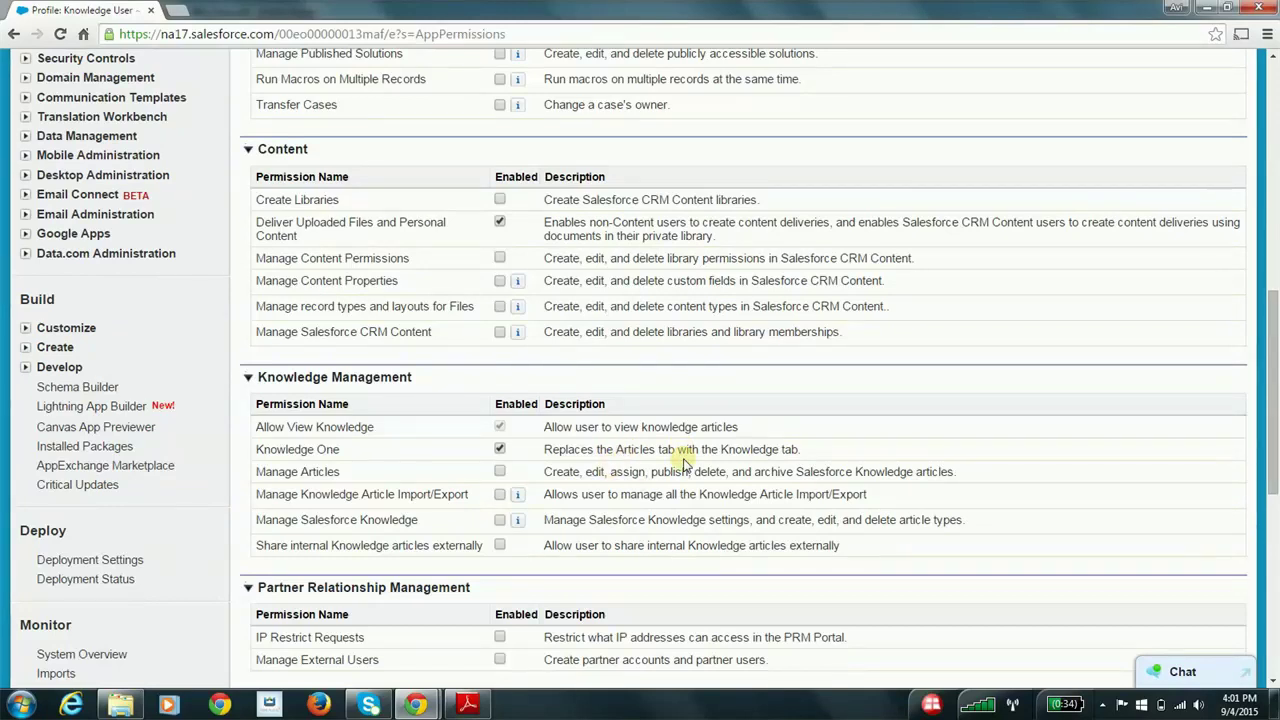
{"action": "scroll", "coordinate": [683, 460], "scroll_direction": "up", "scroll_amount": 8}
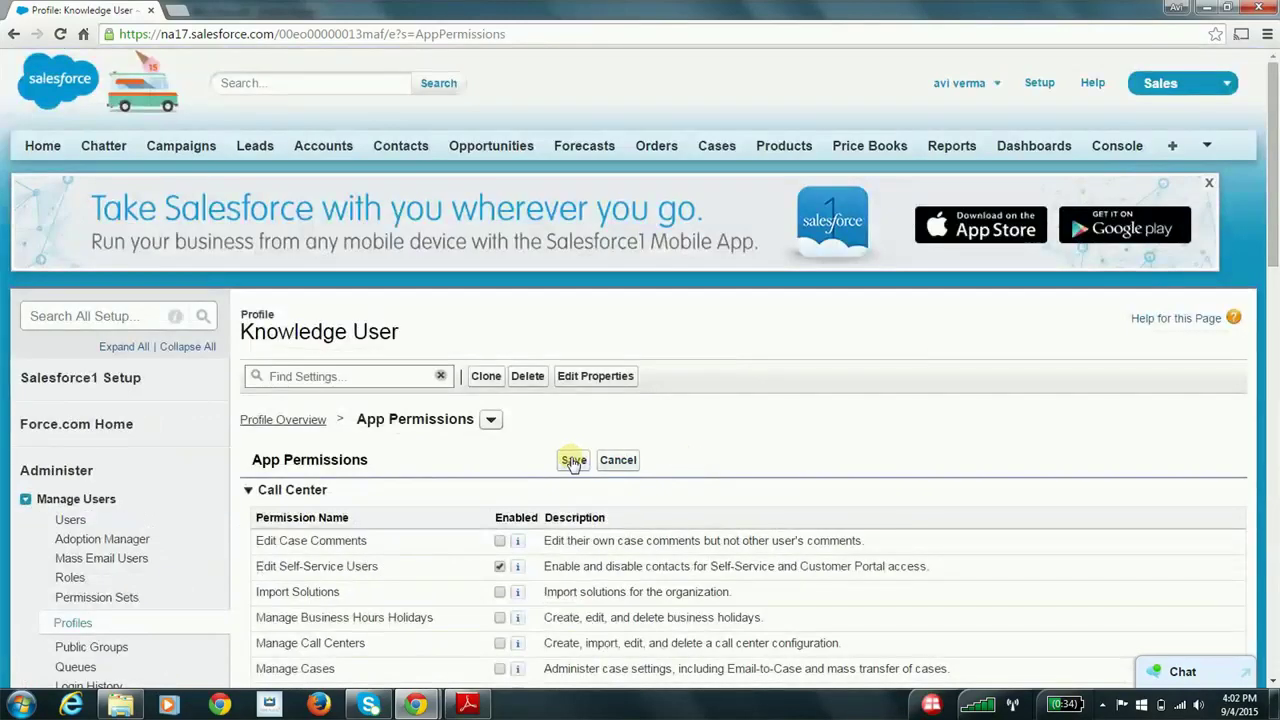
{"action": "left_click", "coordinate": [573, 461]}
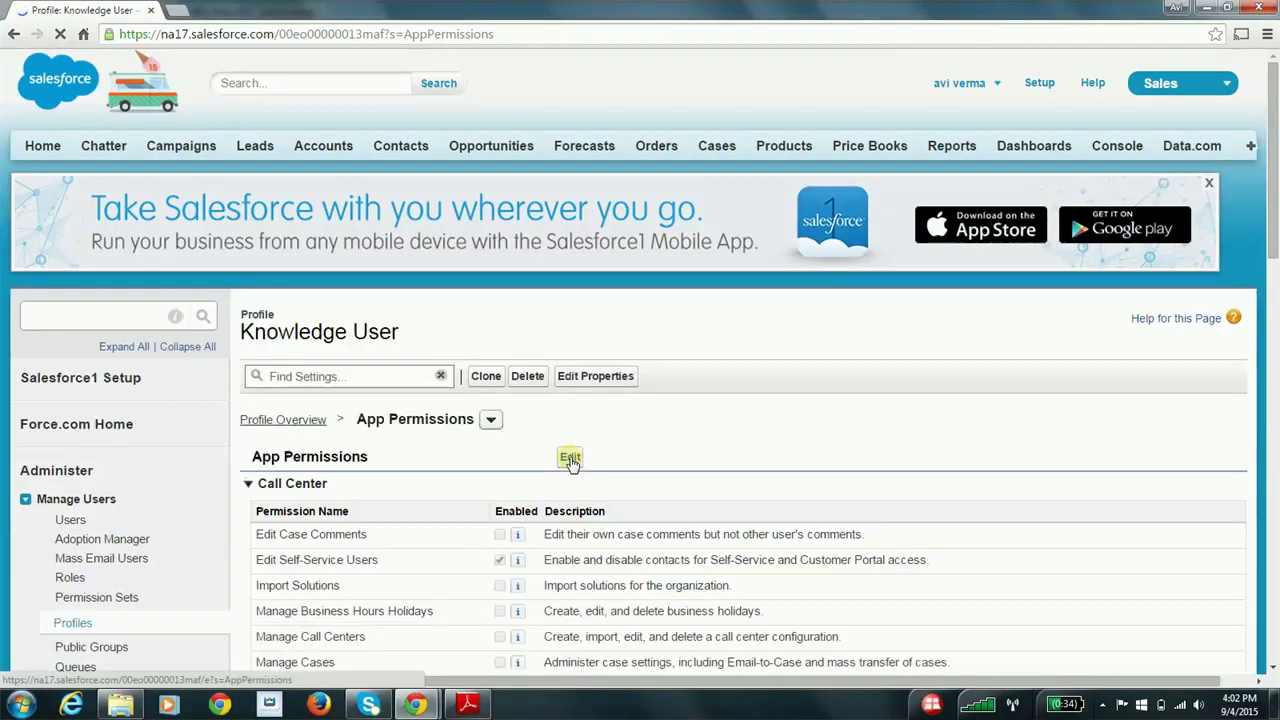
Assign the Knowledge User profile to the user with the Customer Support, North America role, and save the user.
{"action": "scroll", "coordinate": [571, 462], "scroll_direction": "down", "scroll_amount": 1}
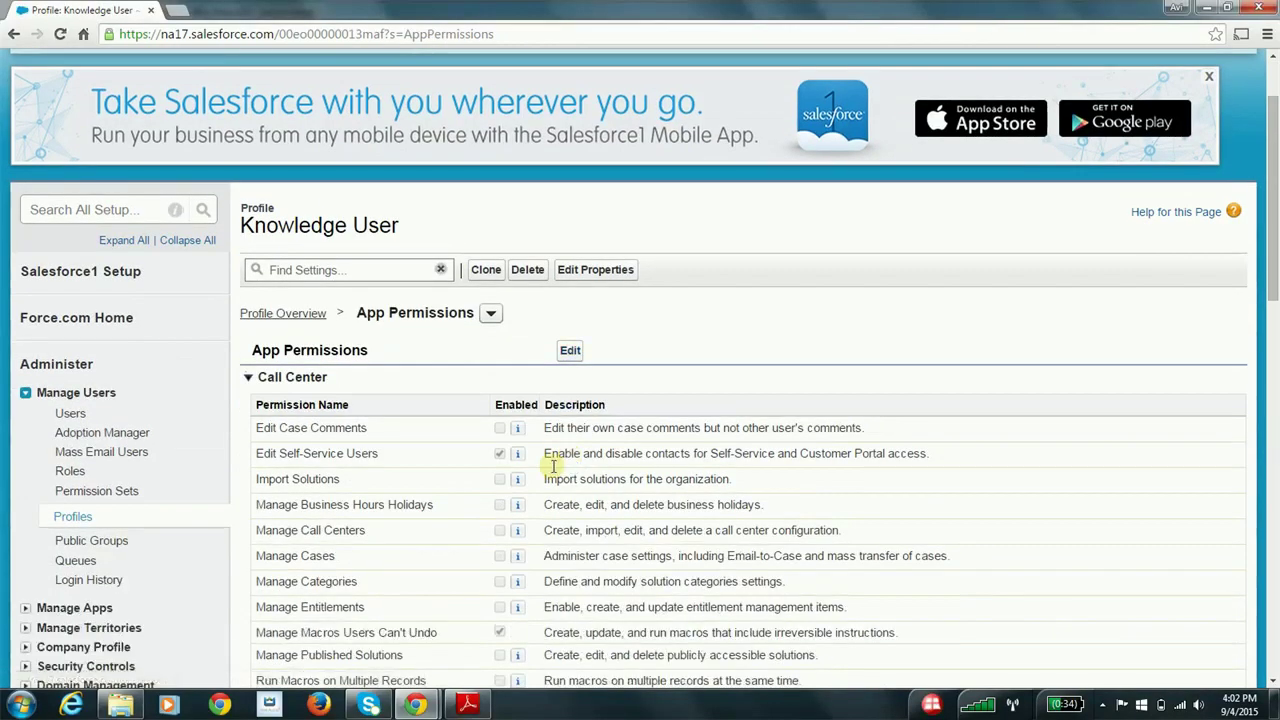
{"action": "left_click", "coordinate": [65, 420]}
{"action": "scroll", "coordinate": [390, 424], "scroll_direction": "down", "scroll_amount": 1}
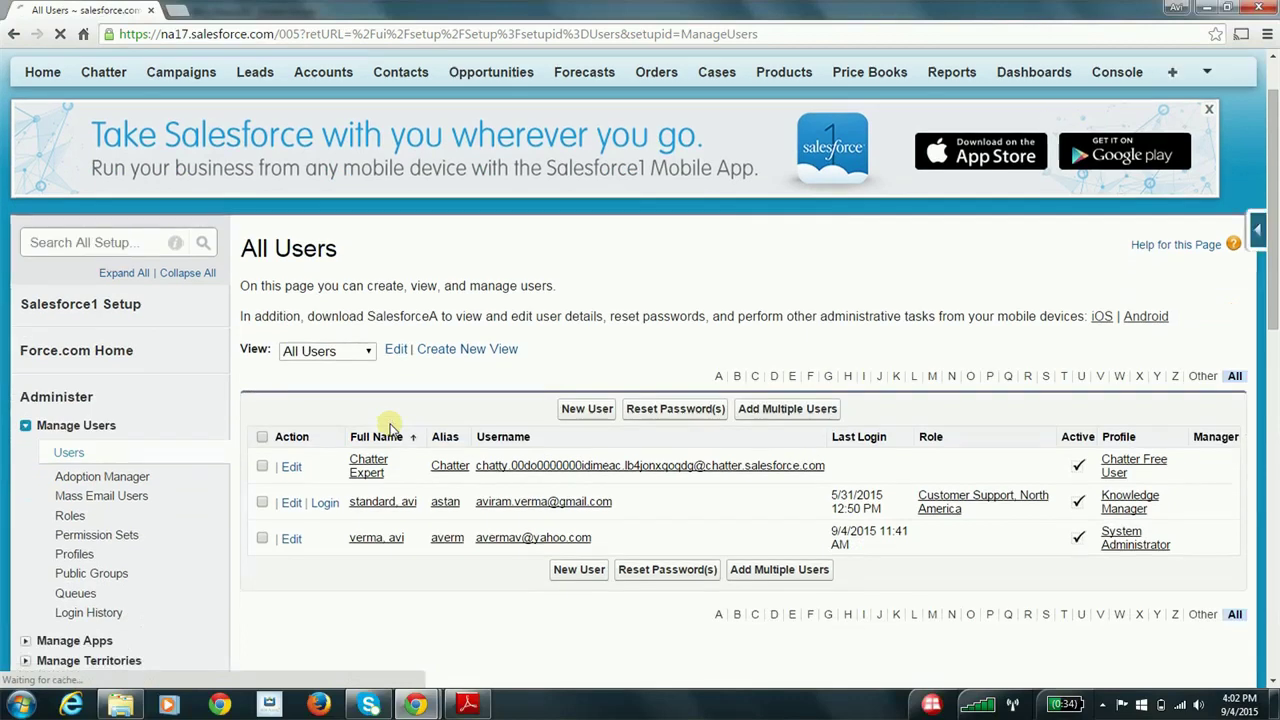
{"action": "left_click", "coordinate": [289, 503]}
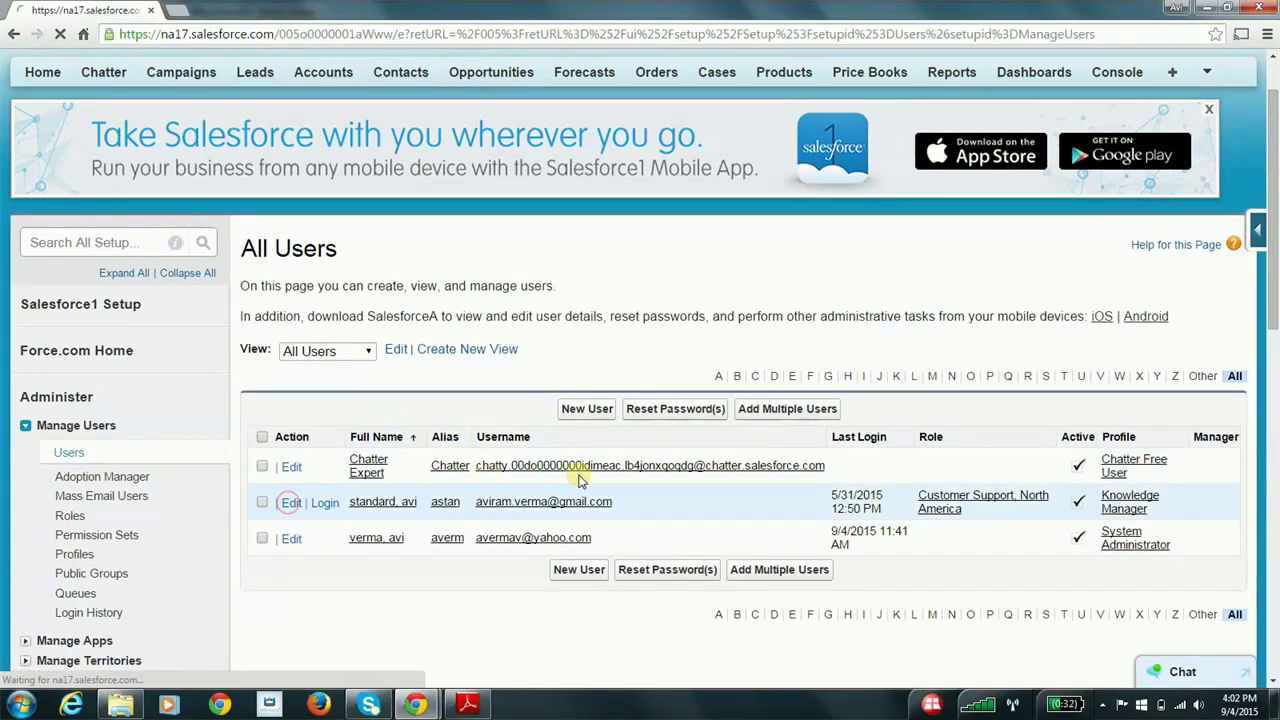
{"action": "scroll", "coordinate": [680, 468], "scroll_direction": "down", "scroll_amount": 1}
{"action": "scroll", "coordinate": [680, 468], "scroll_direction": "down", "scroll_amount": 1}
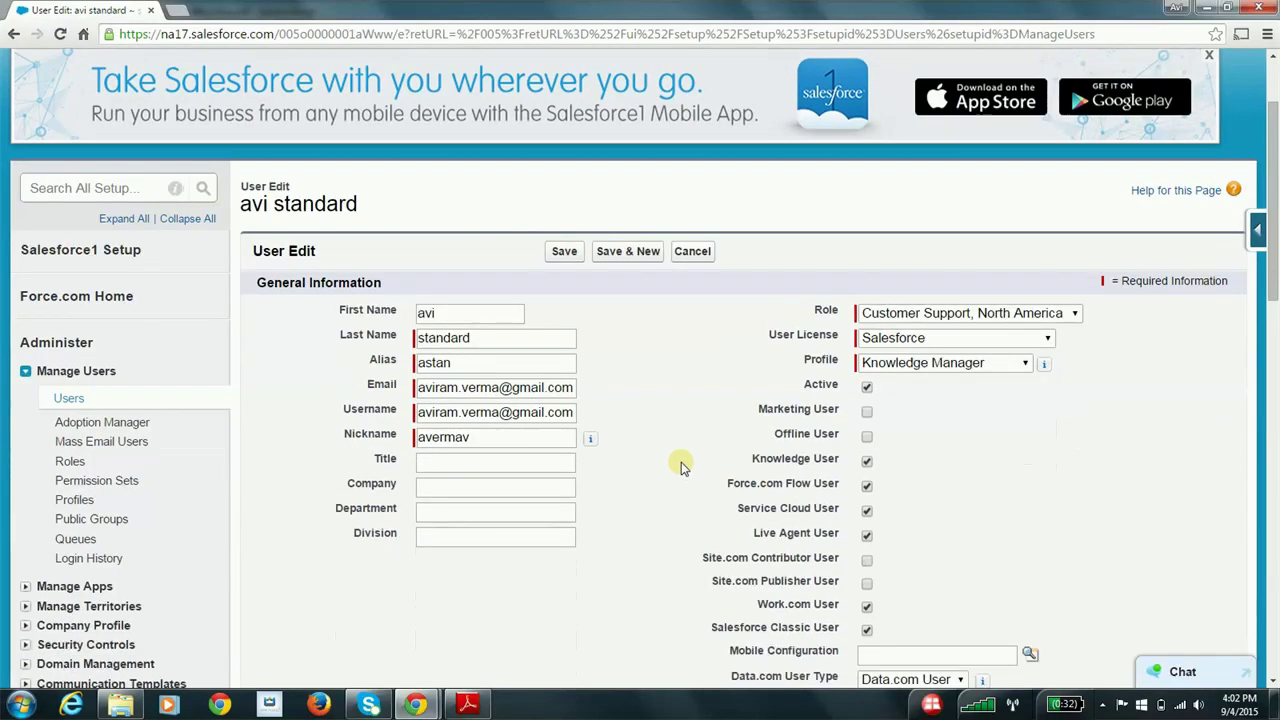
{"action": "left_click", "coordinate": [1017, 363]}
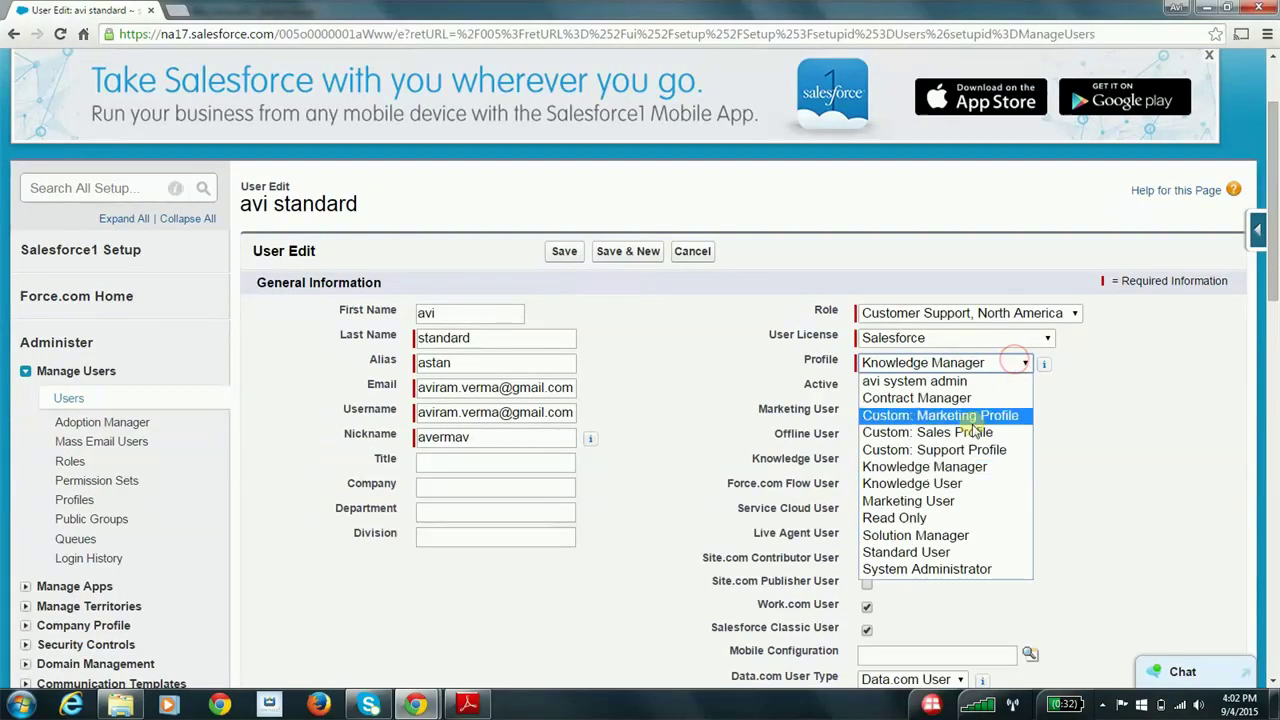
{"action": "left_click", "coordinate": [943, 485]}
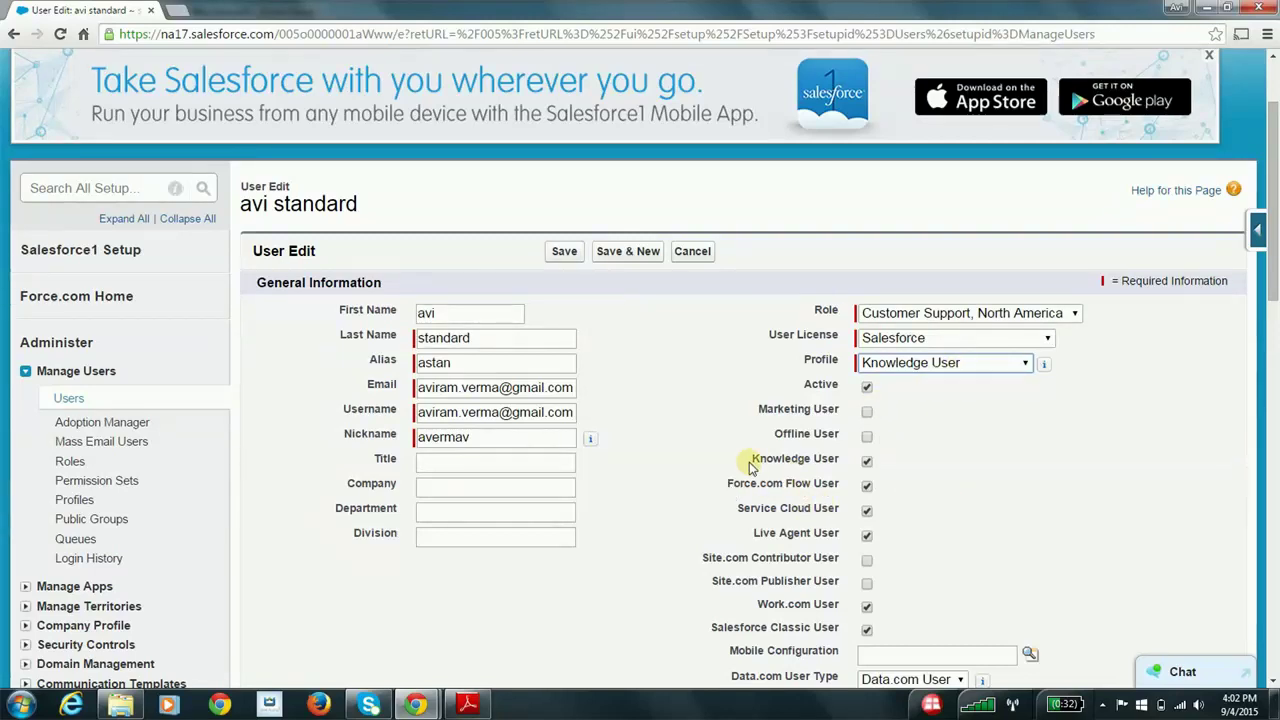
{"action": "left_click_drag", "start_coordinate": [752, 463], "coordinate": [840, 466]}
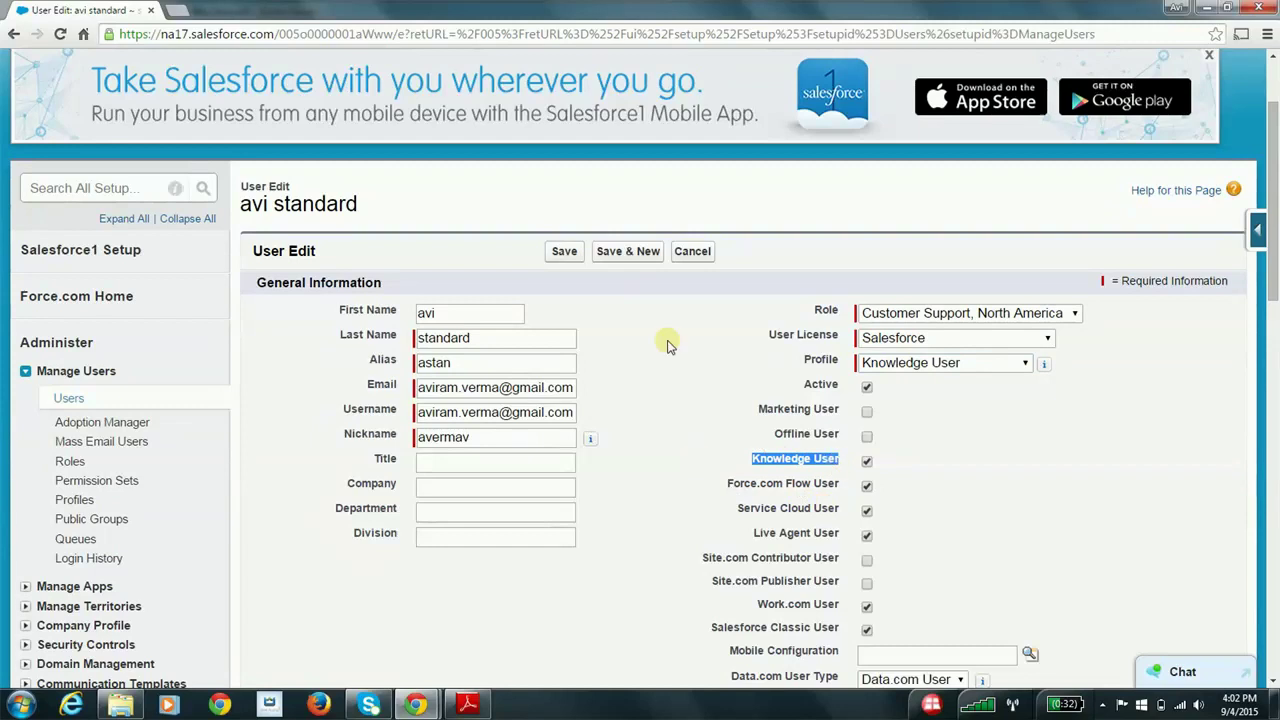
{"action": "left_click", "coordinate": [562, 253]}
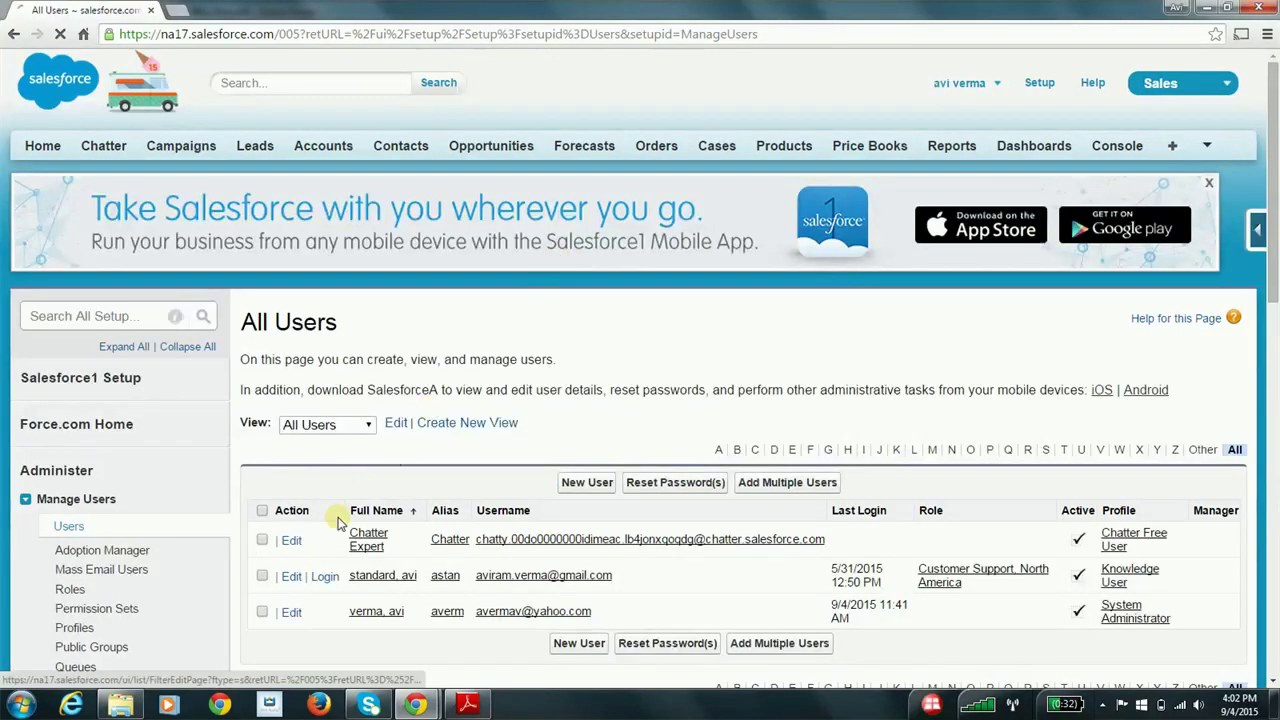
Log in as the user with the Knowledge User profile and open the Knowledge page from the list of all tabs.
{"action": "left_click", "coordinate": [324, 577]}
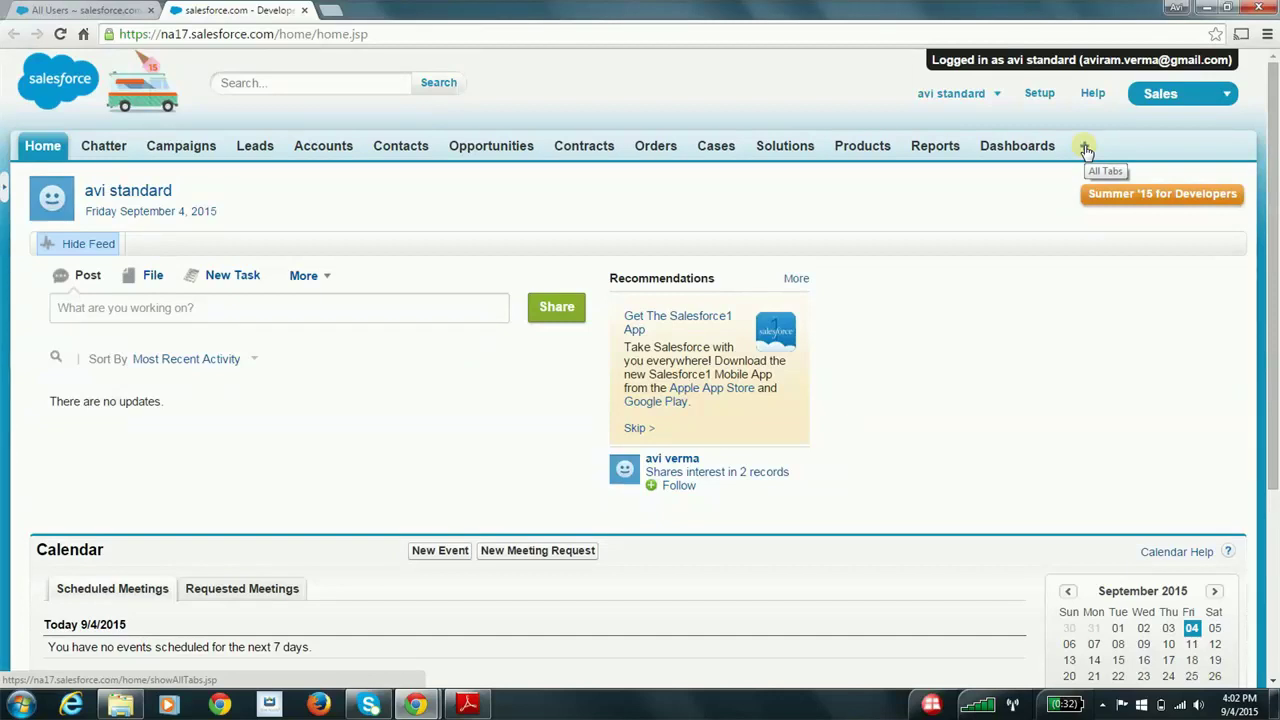
{"action": "left_click", "coordinate": [1086, 149]}
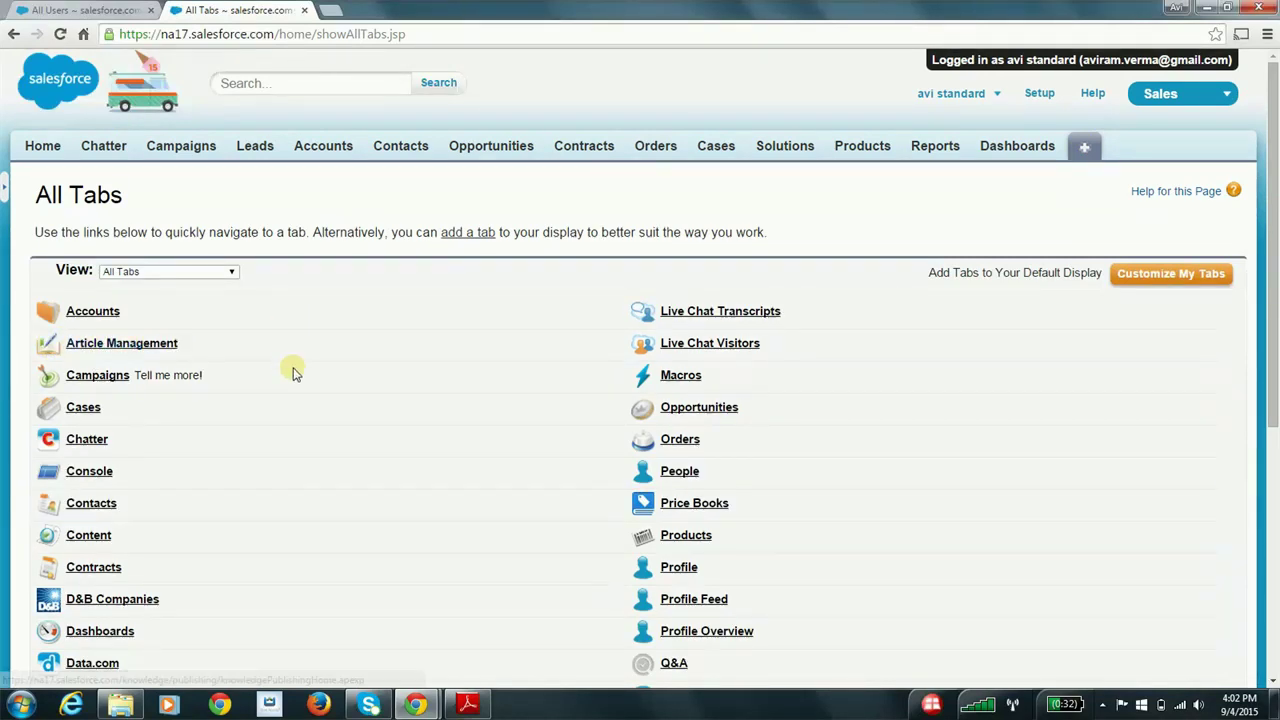
{"action": "scroll", "coordinate": [293, 372], "scroll_direction": "down", "scroll_amount": 3}
{"action": "scroll", "coordinate": [293, 370], "scroll_direction": "down", "scroll_amount": 6}
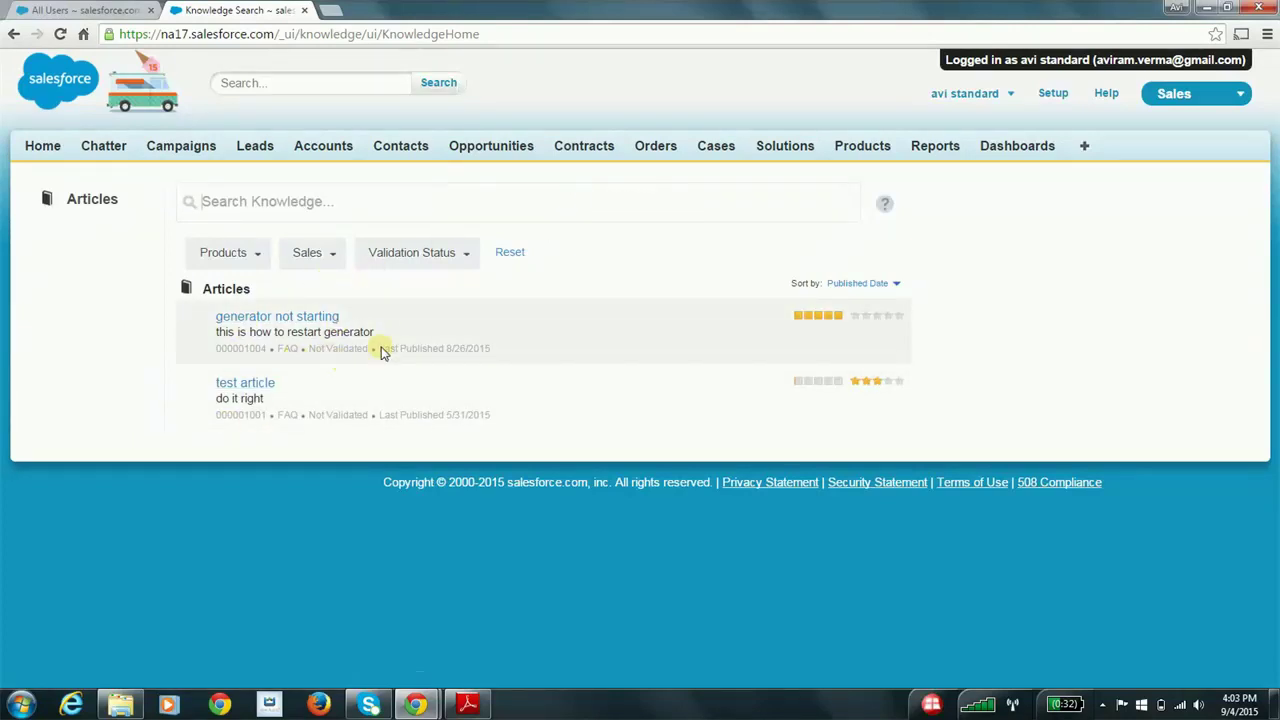
Filter the knowledge articles by the Laptop product category, check the Sales filter options, and open the "generator not starting" article.
{"action": "left_click", "coordinate": [259, 256]}
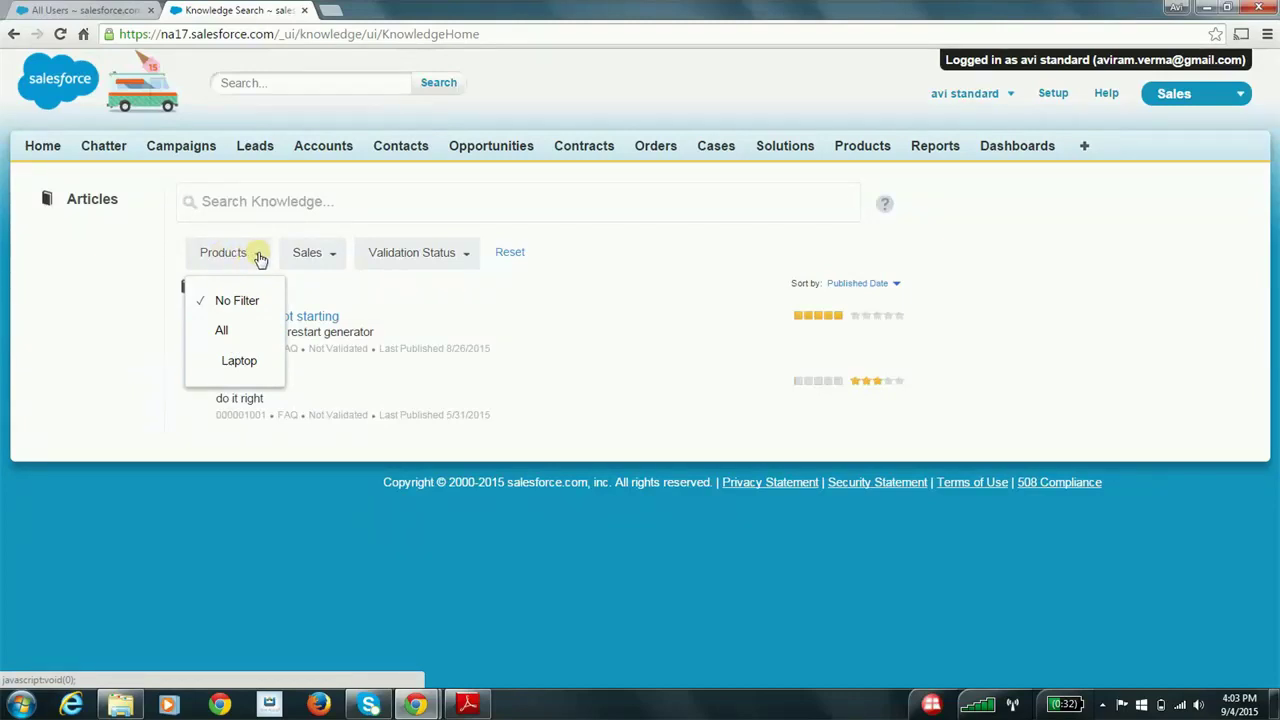
{"action": "left_click", "coordinate": [238, 361]}
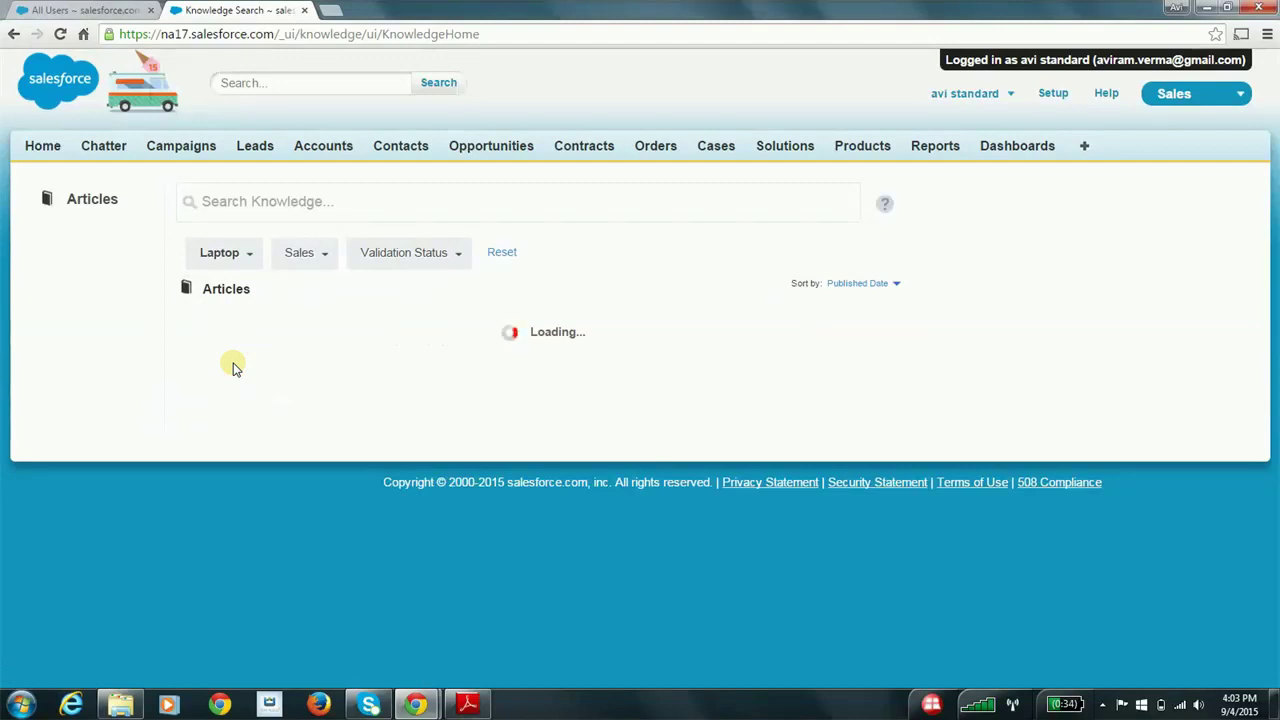
{"action": "left_click", "coordinate": [324, 257]}
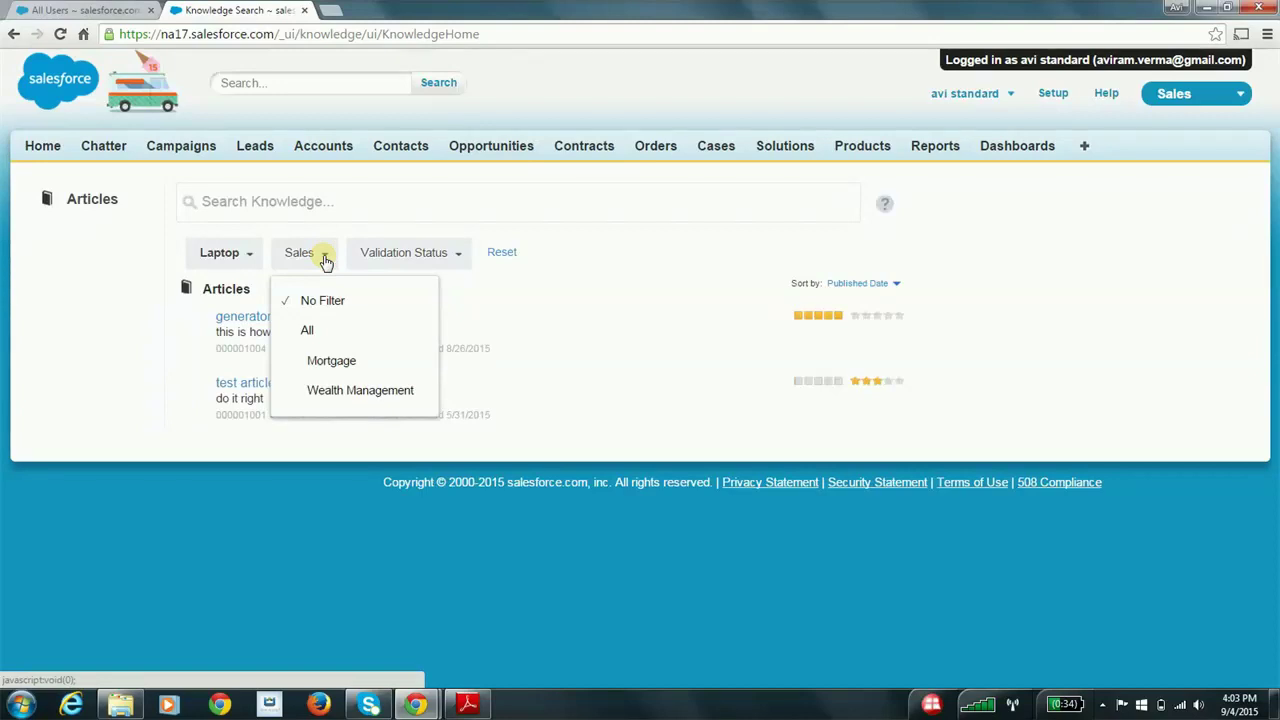
{"action": "left_click", "coordinate": [657, 240]}
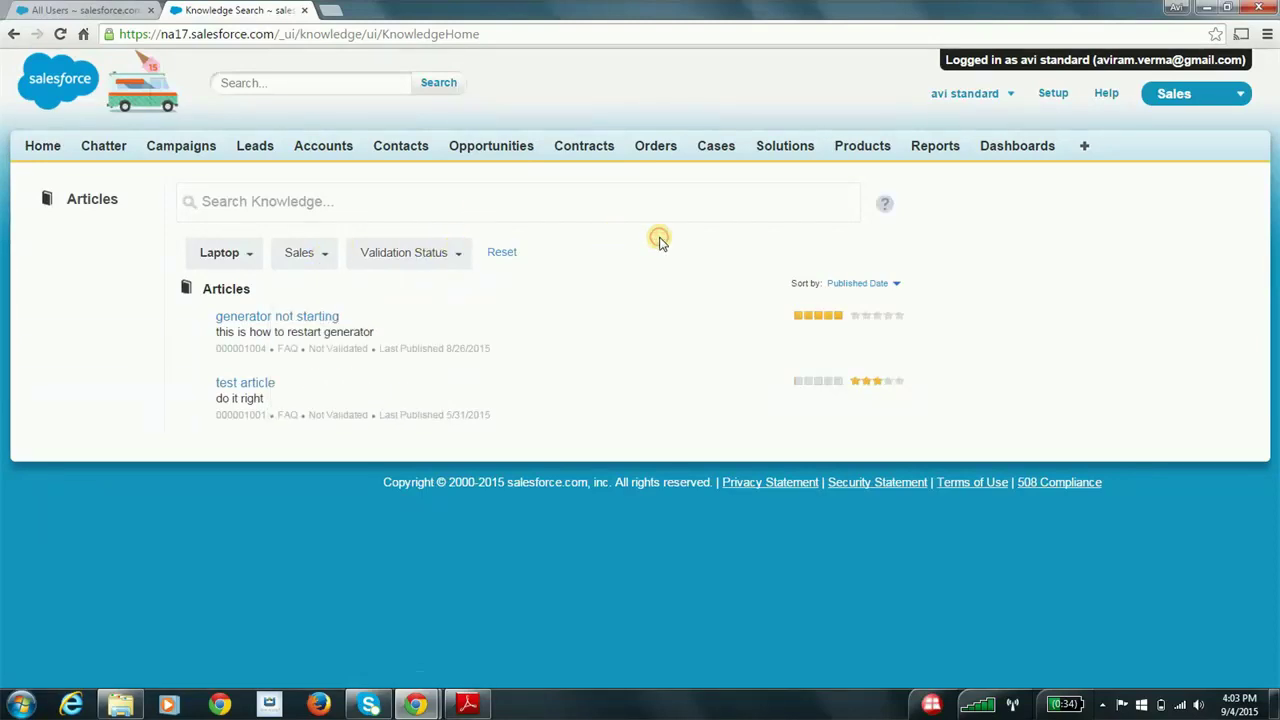
{"action": "left_click", "coordinate": [285, 318]}
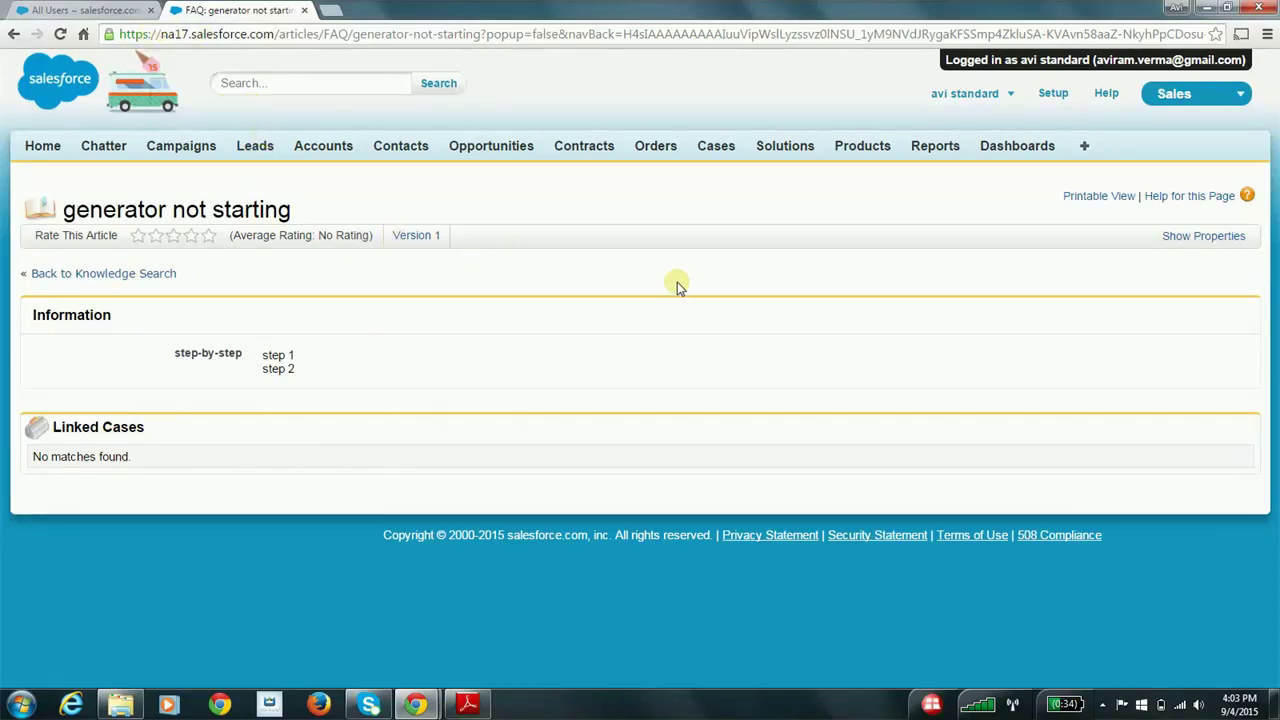
Switch to the Salesforce Knowledge primer PDF in Adobe Reader and review the optional steps on pages 5 and 6.
{"action": "key", "text": "alt+Tab"}
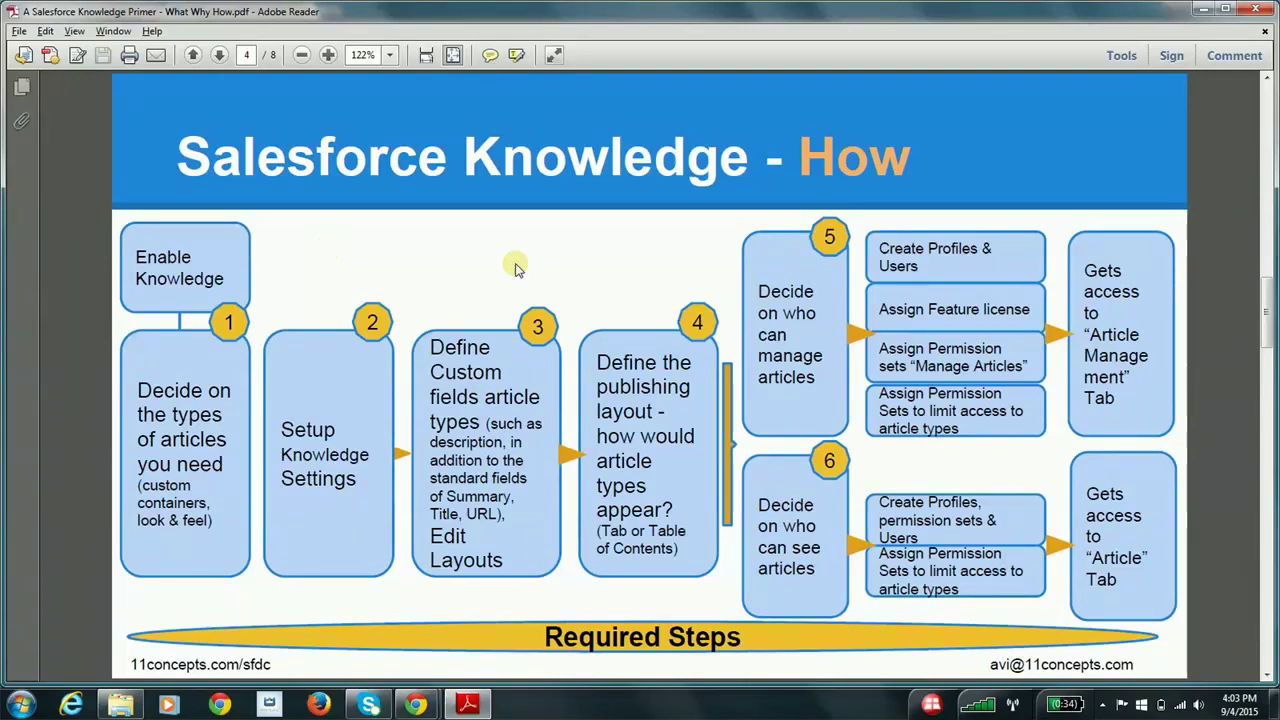
{"action": "left_click", "coordinate": [1268, 292]}
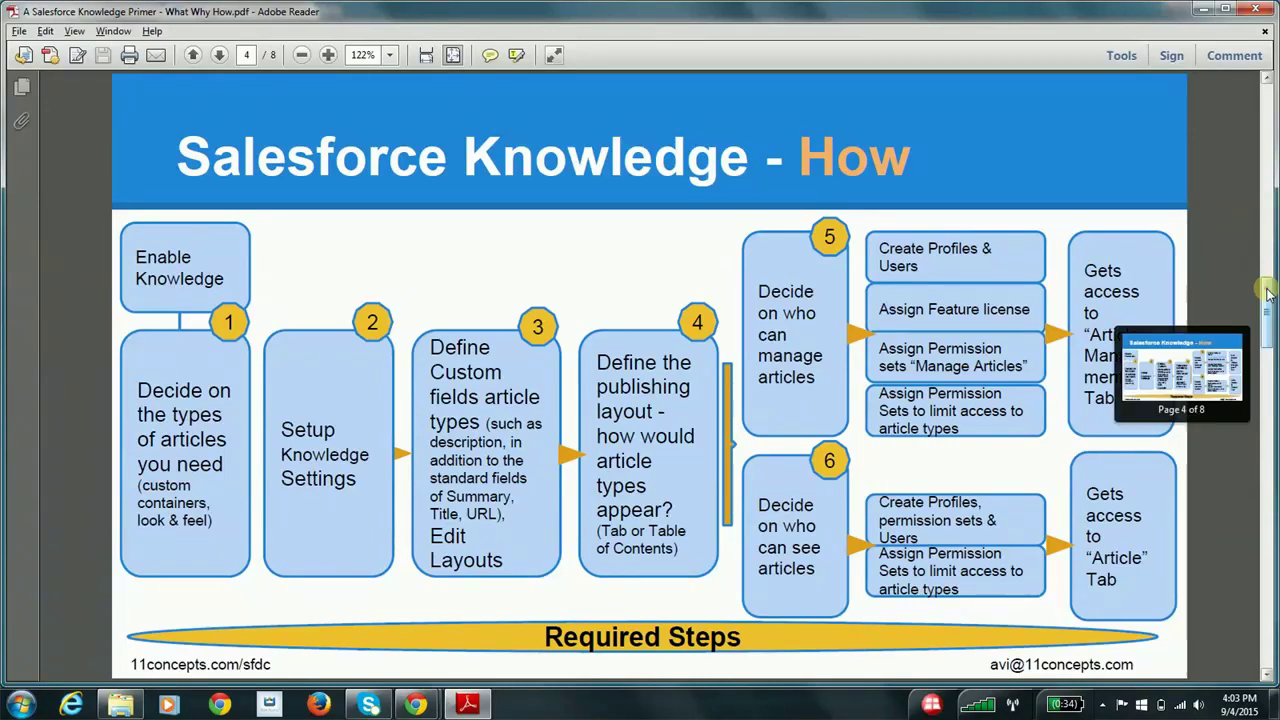
{"action": "left_click", "coordinate": [1268, 440]}
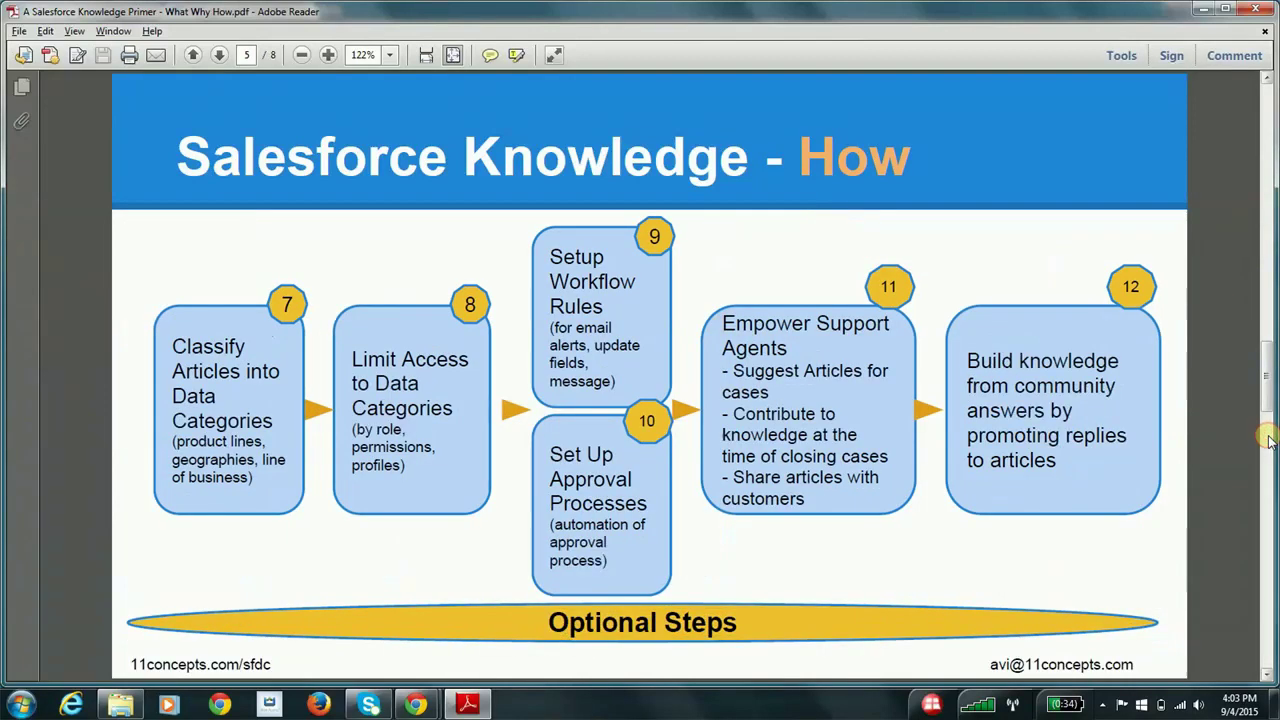
{"action": "left_click", "coordinate": [1268, 503]}
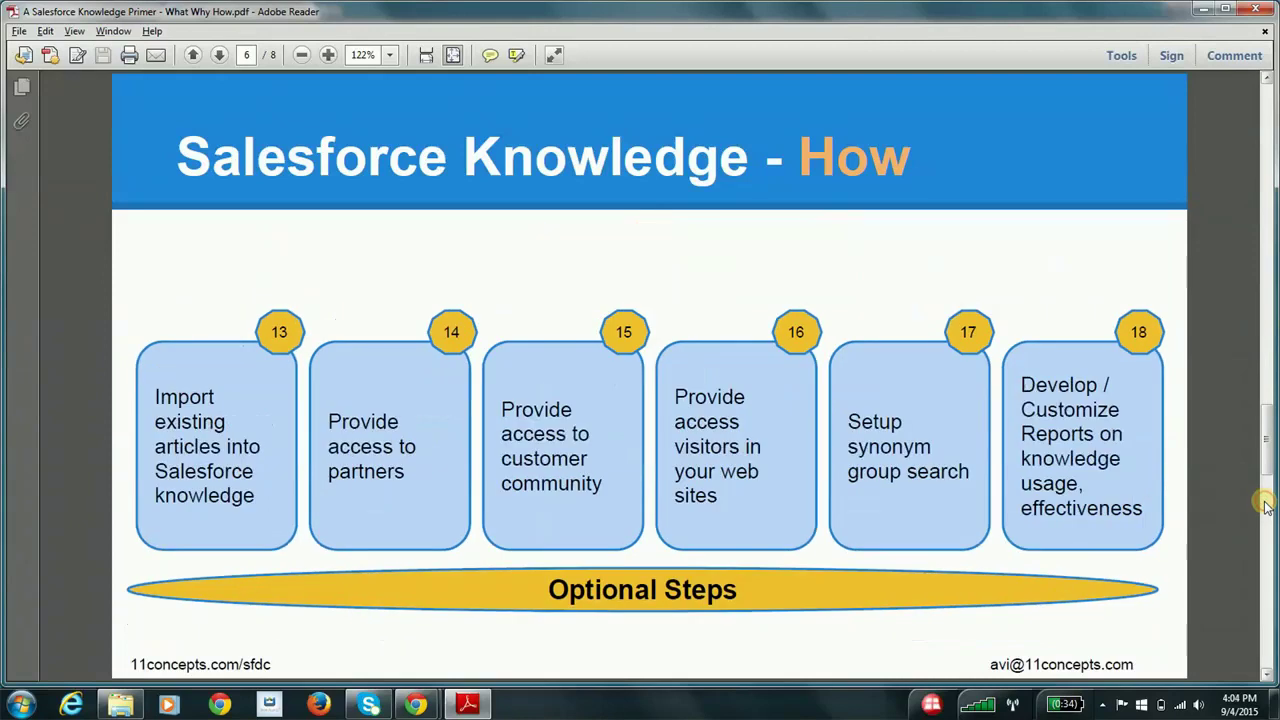
{"action": "left_click", "coordinate": [1266, 214]}
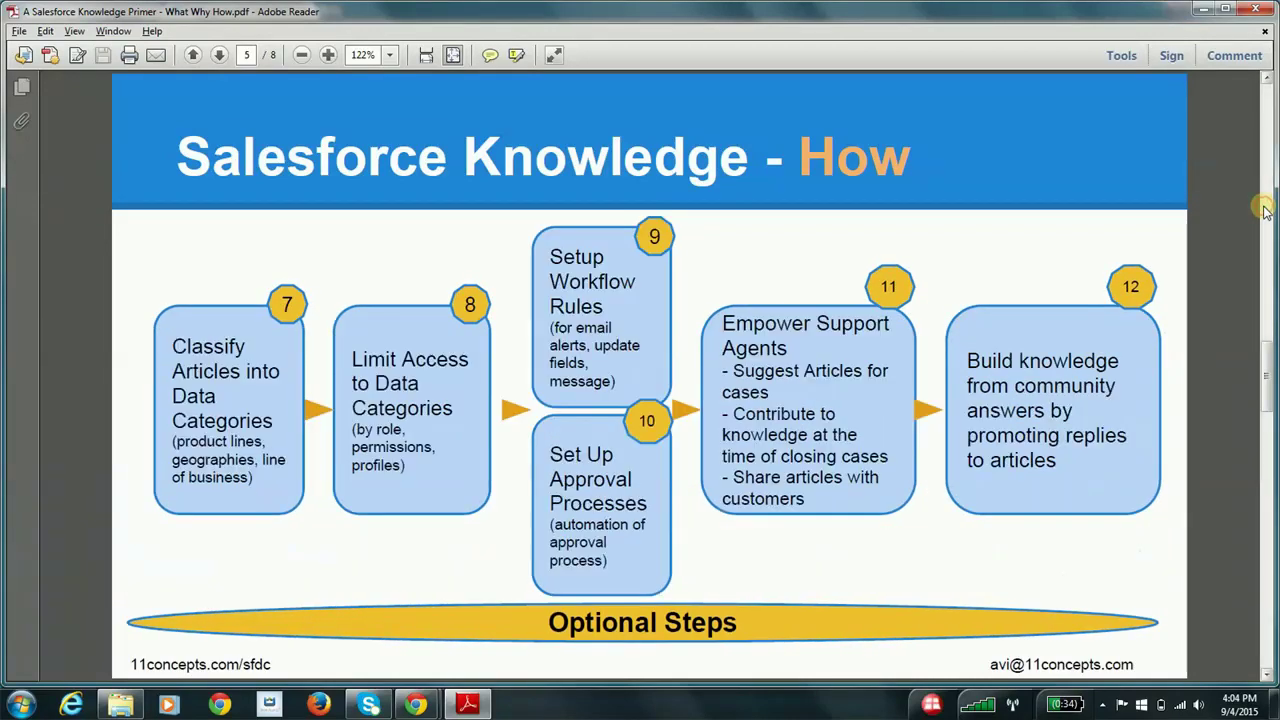